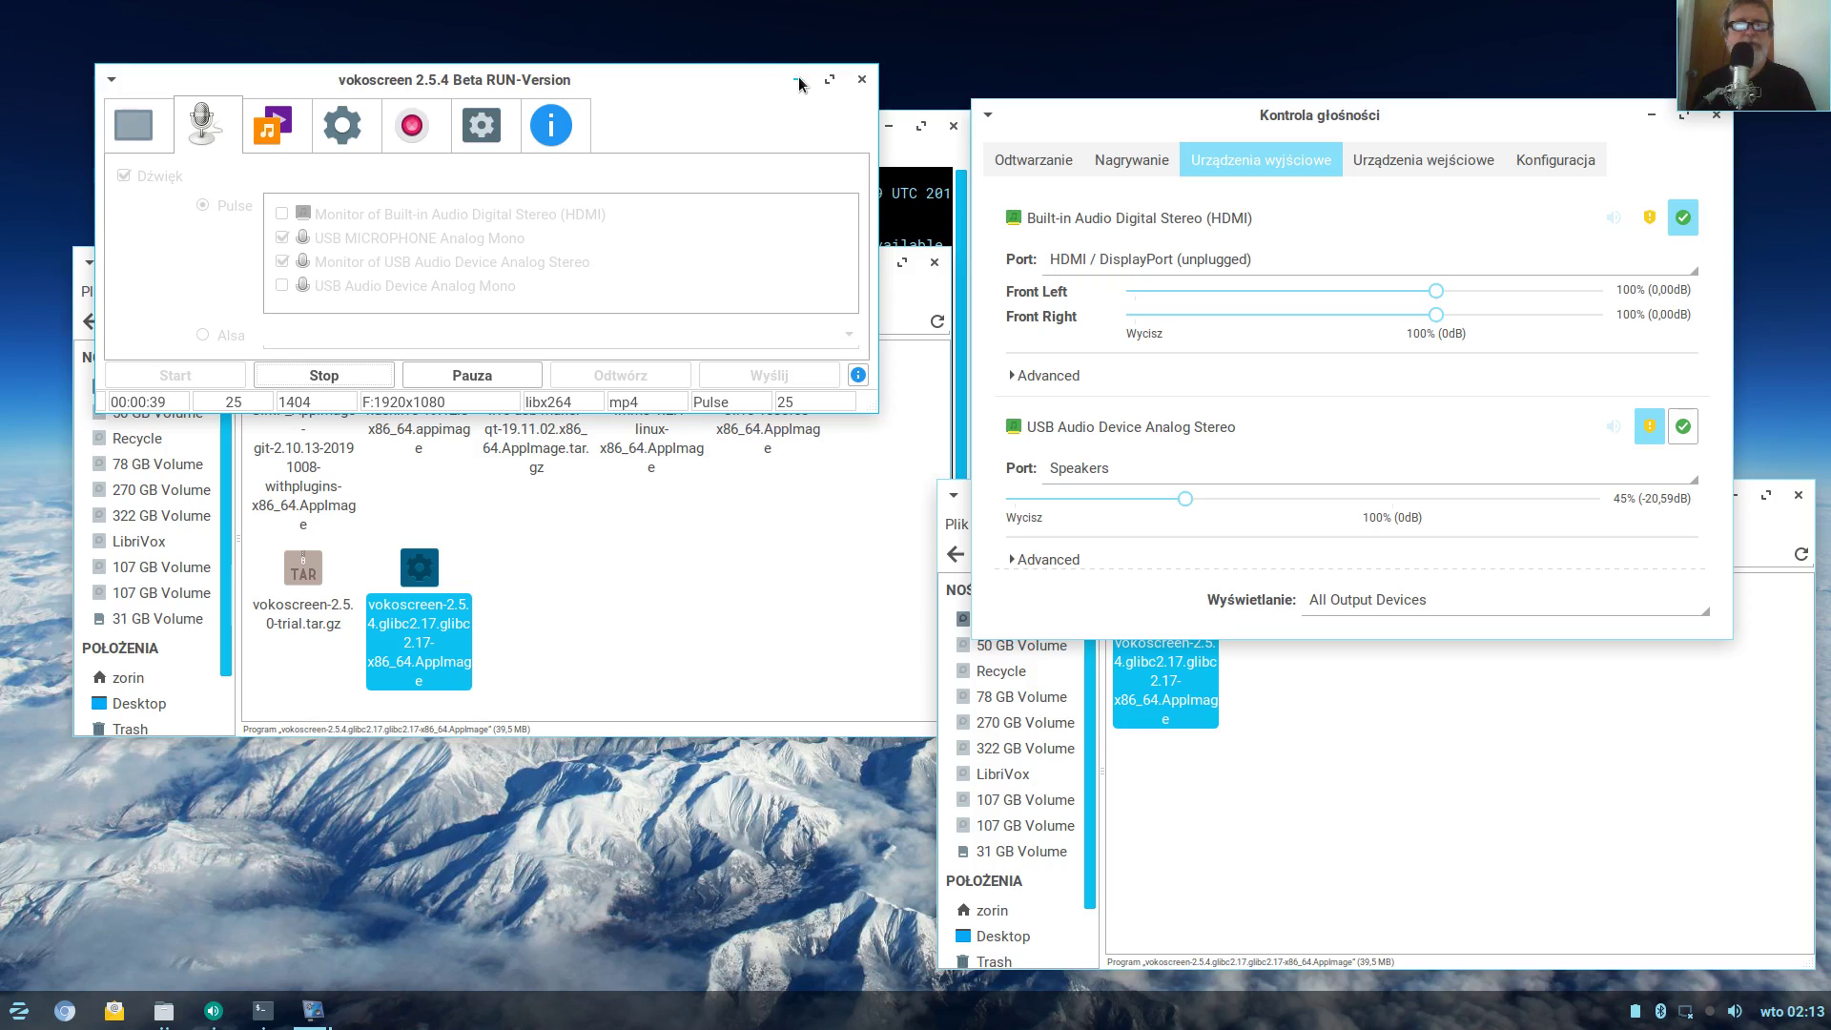
Minimize the vokoscreen, APP folder and volume control windows, and bring the terminal to the front
{"action": "left_click", "coordinate": [797, 82]}
{"action": "left_click_drag", "start_coordinate": [786, 294], "coordinate": [774, 304]}
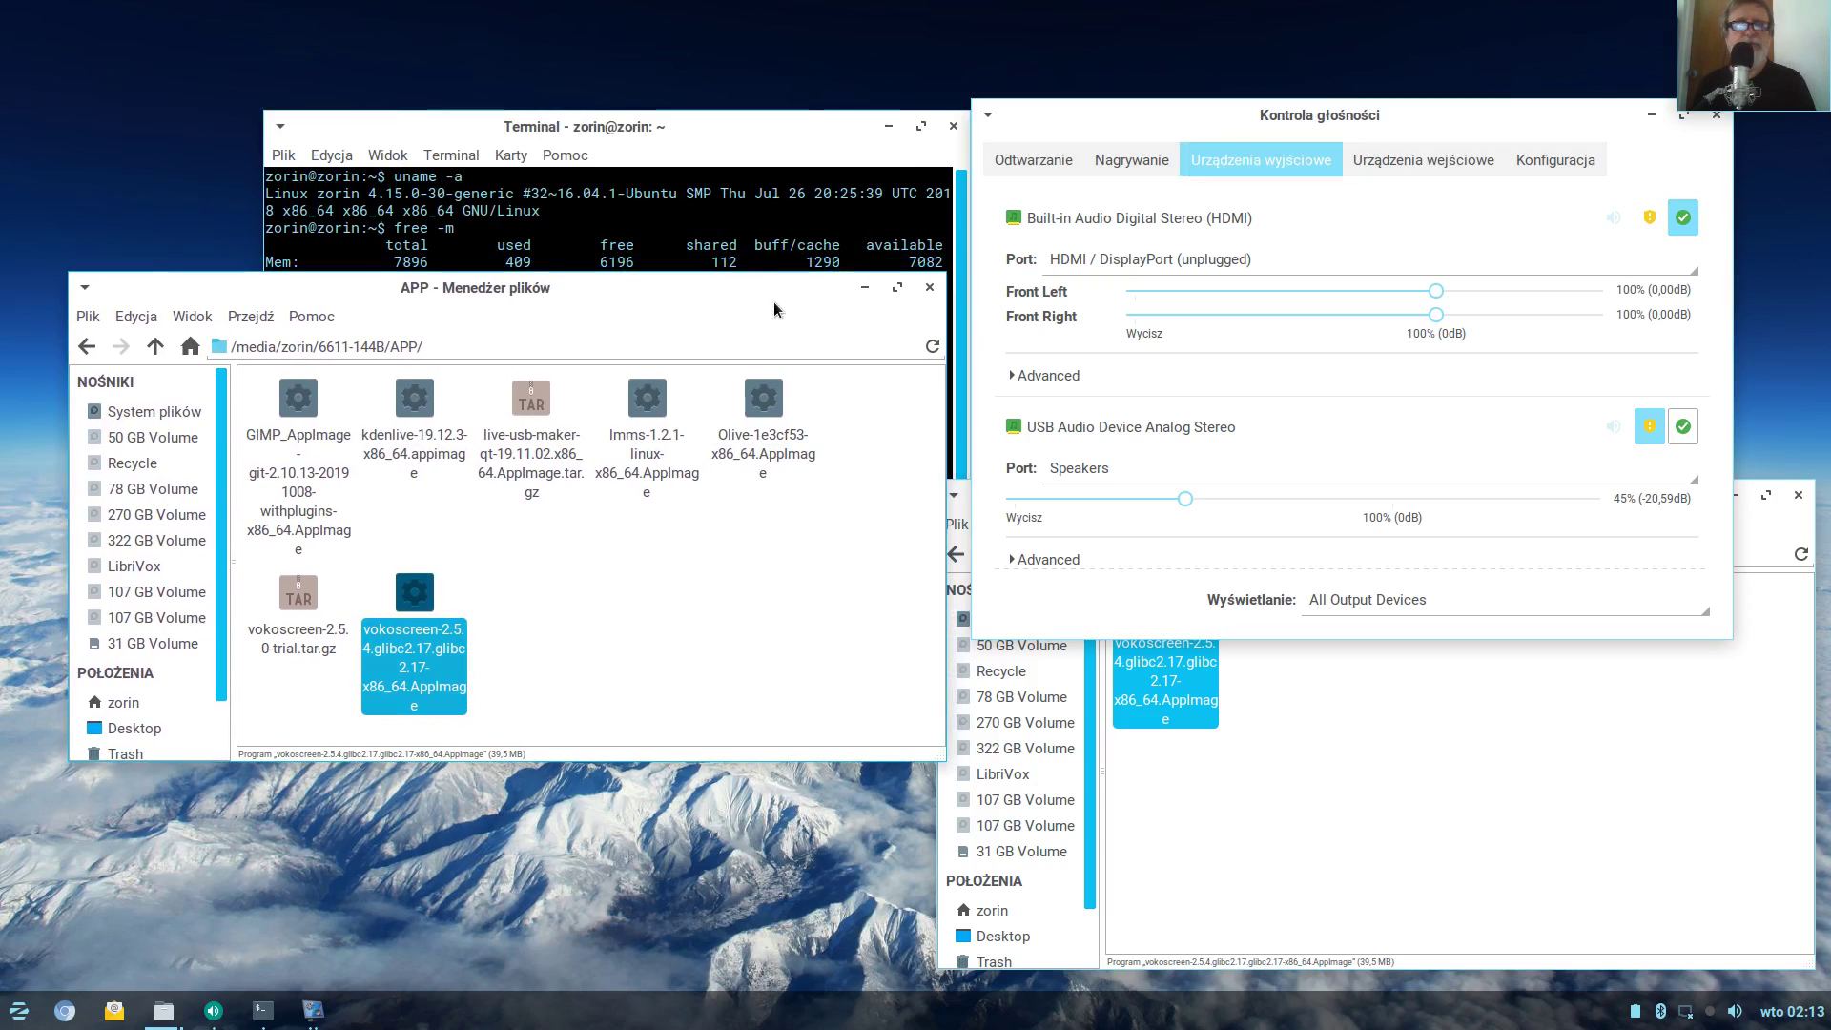
{"action": "left_click", "coordinate": [862, 292]}
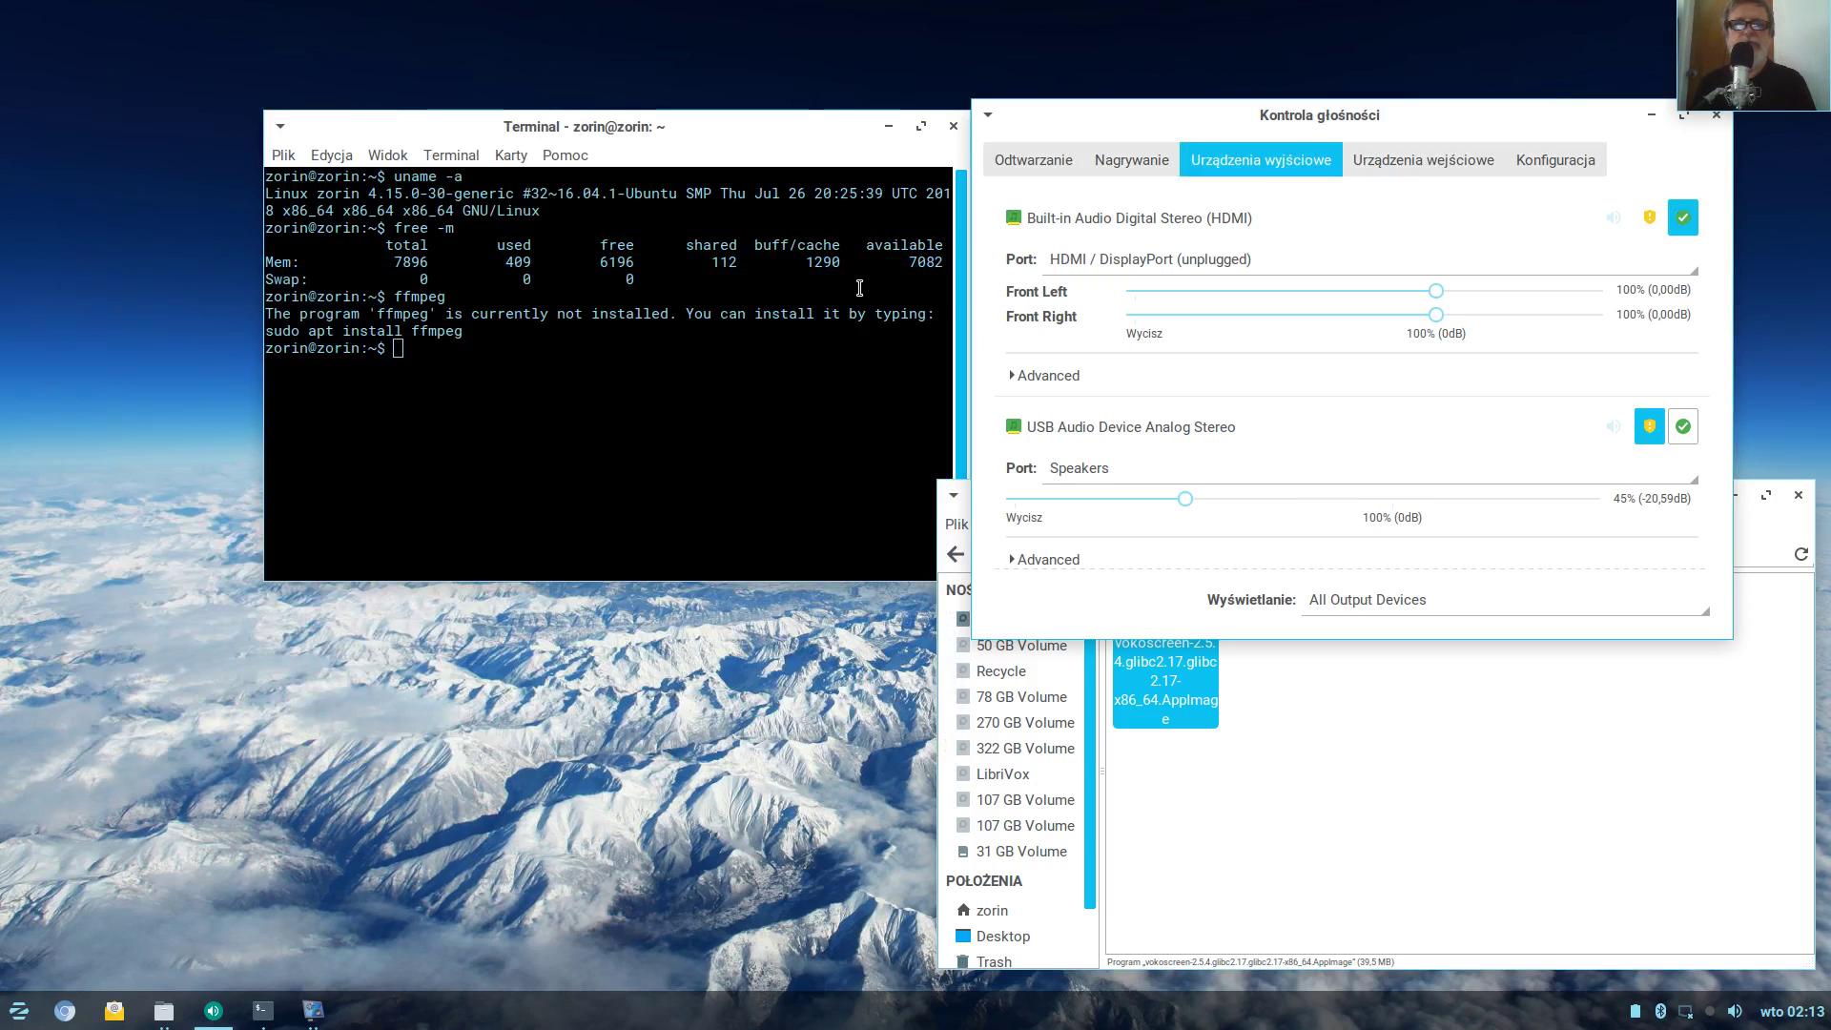
{"action": "left_click", "coordinate": [1652, 115]}
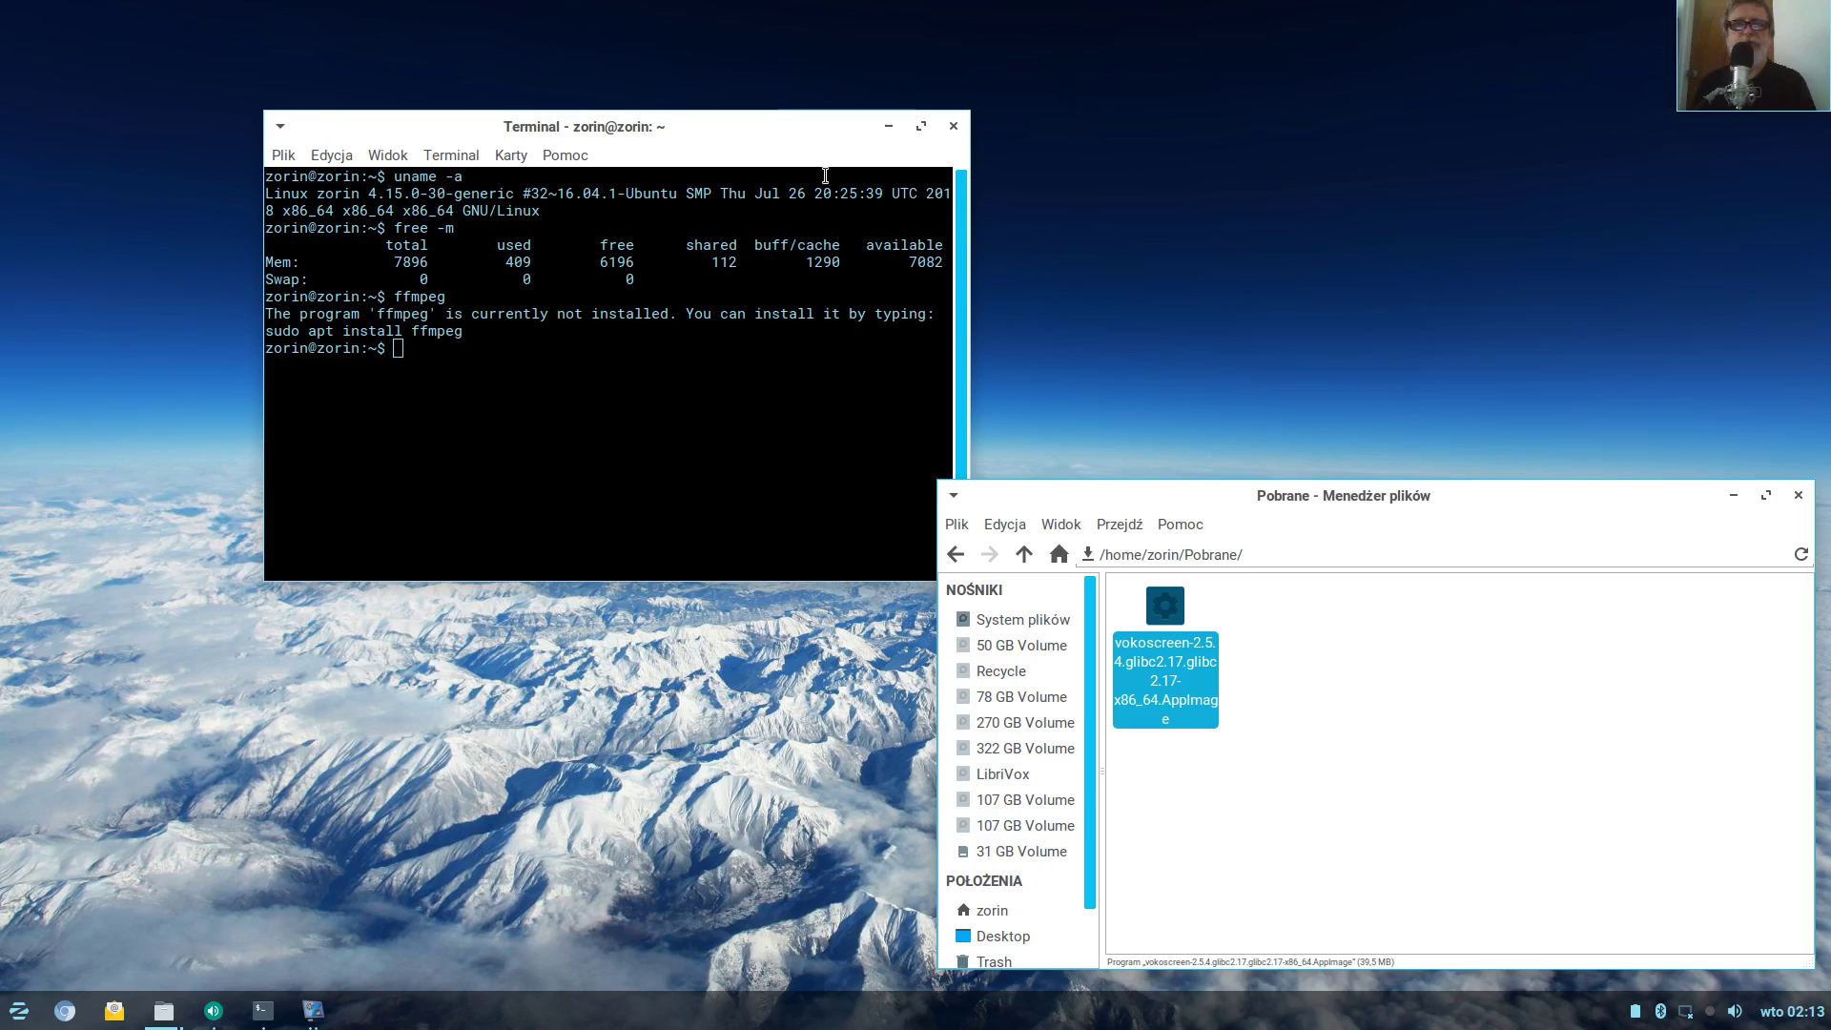
{"action": "left_click", "coordinate": [890, 130]}
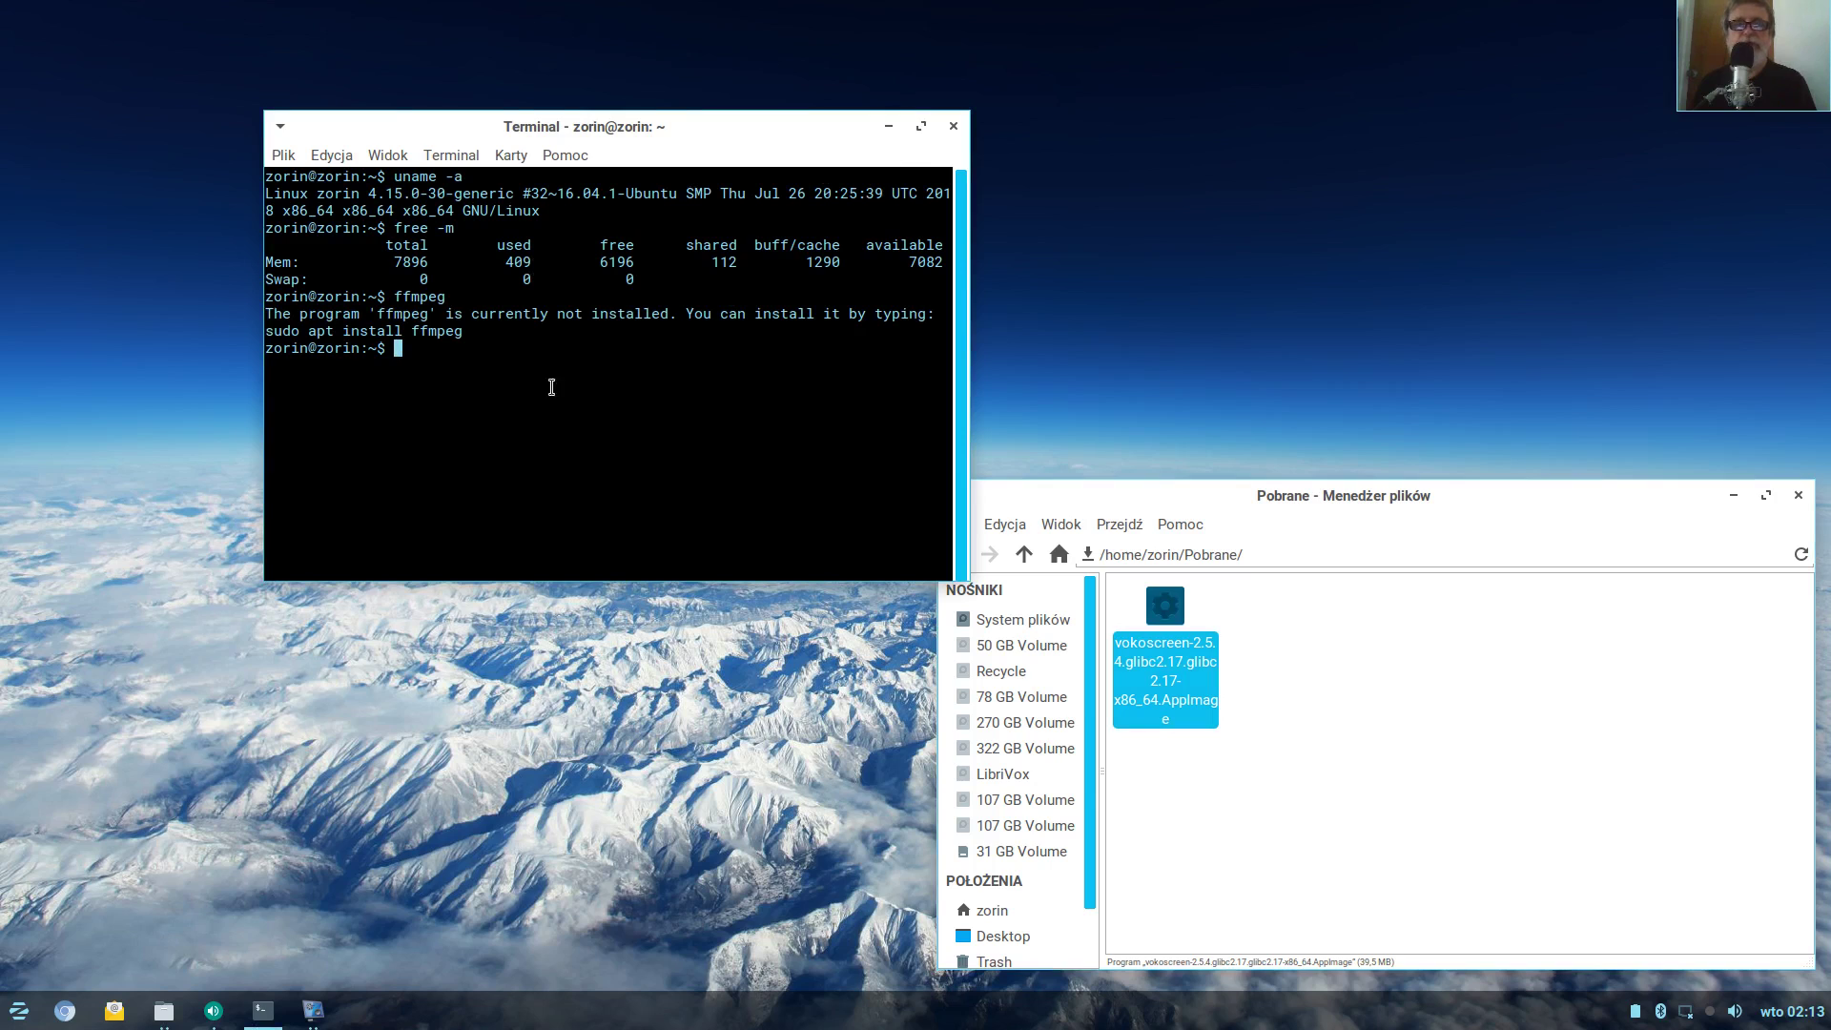
Test the Polish characters śąćę at the terminal prompt and erase them
{"action": "double_click", "coordinate": [430, 349]}
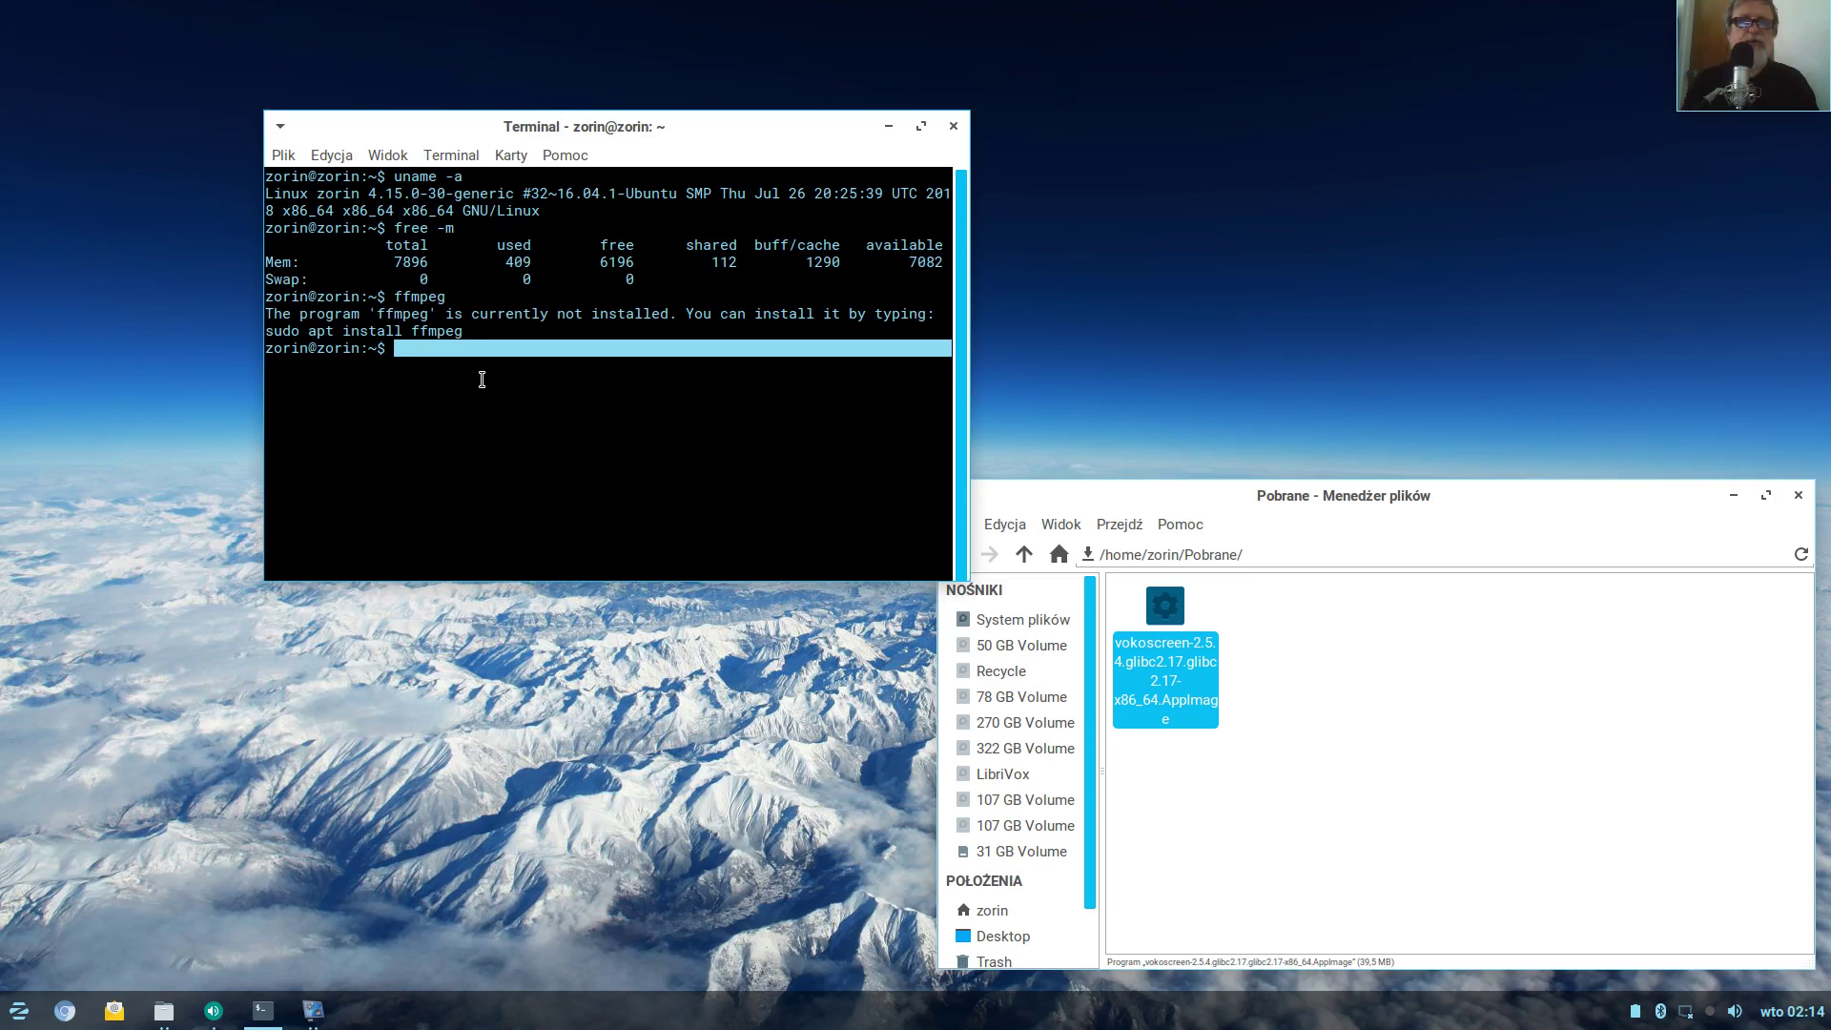
{"action": "type", "text": "ś"}
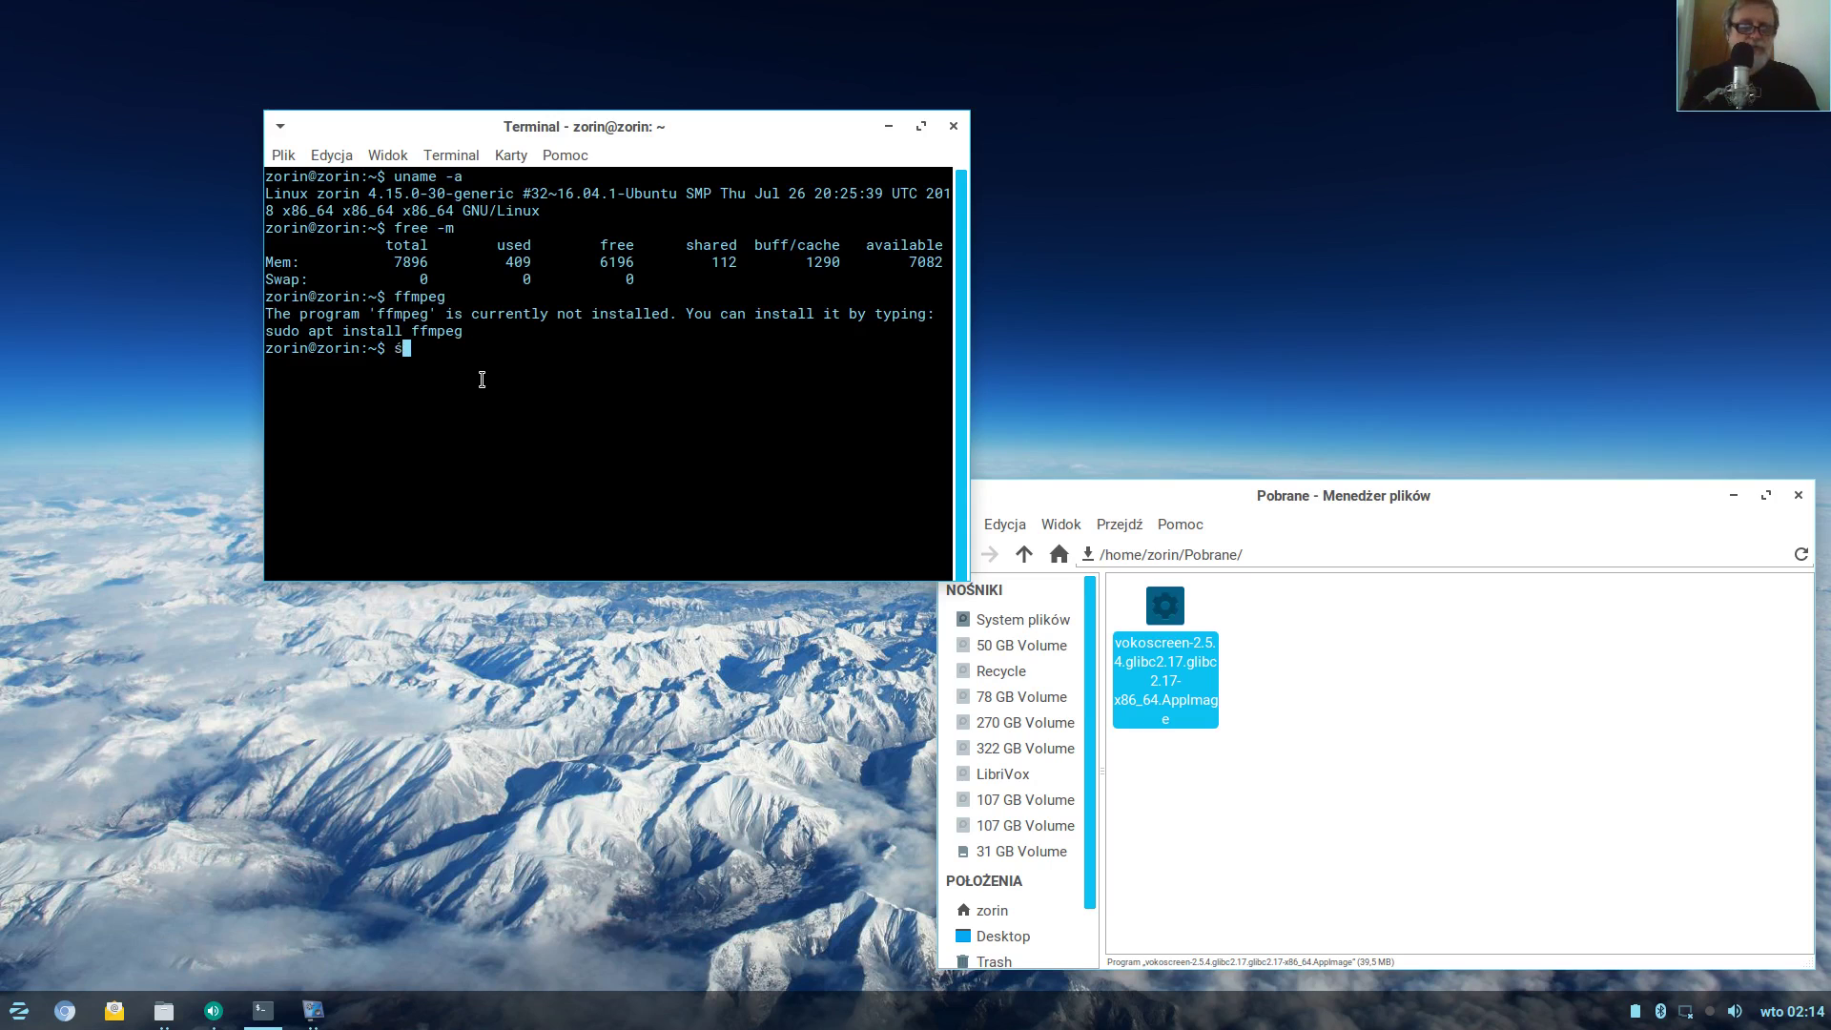
{"action": "type", "text": "ąćę"}
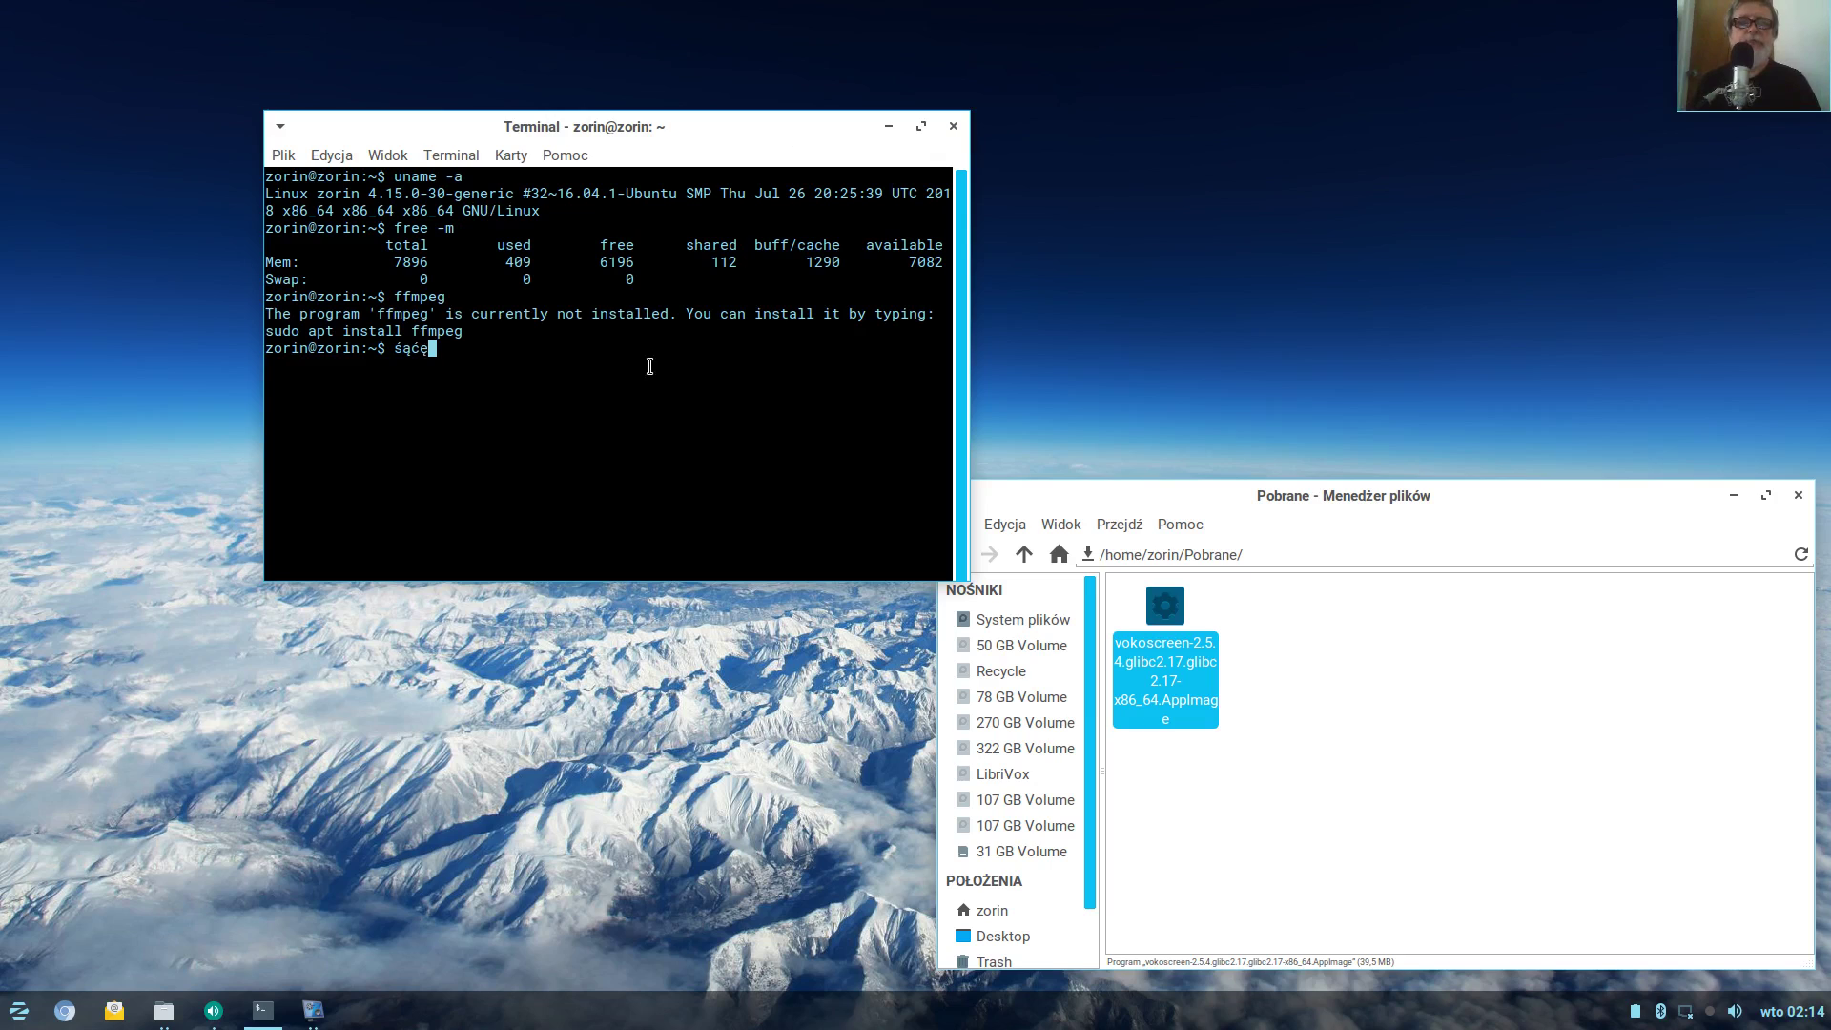
{"action": "key", "text": "BackSpace"}
{"action": "key", "text": "BackSpace"}
{"action": "key", "text": "BackSpace"}
{"action": "key", "text": "BackSpace"}
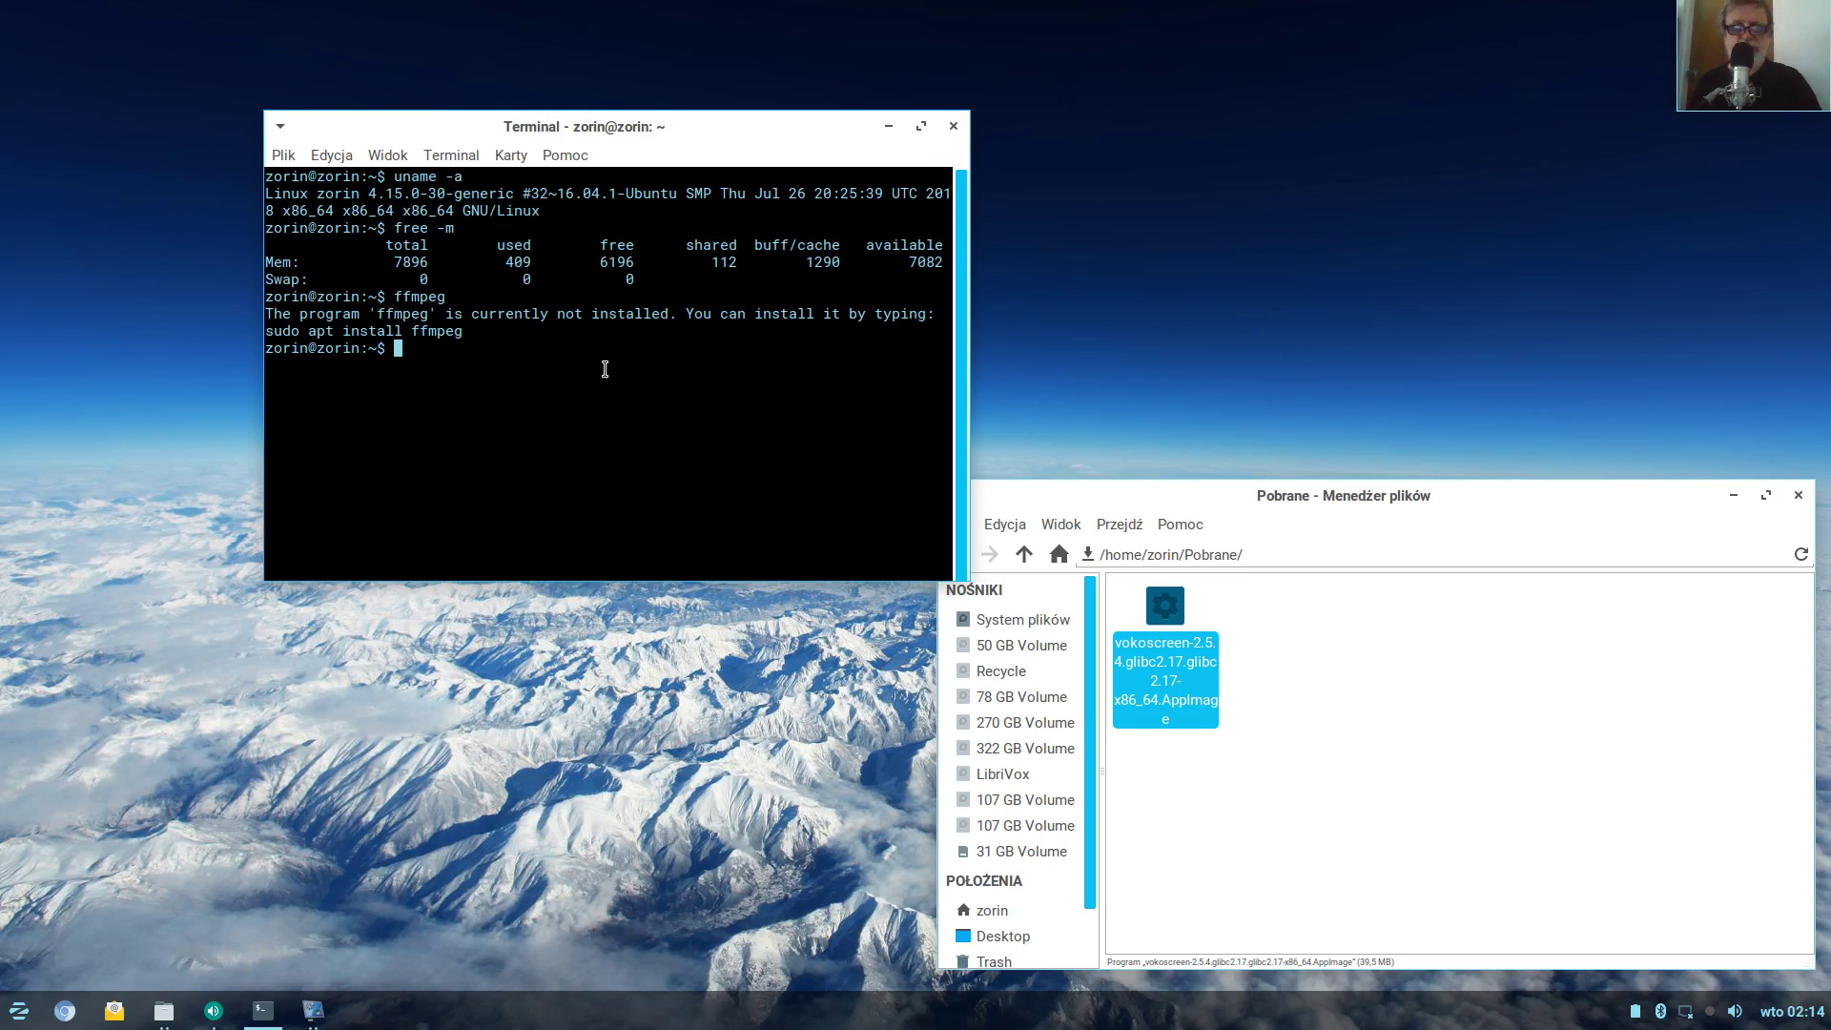
Try htop in the terminal, and run top to show the live process list
{"action": "type", "text": "Htop"}
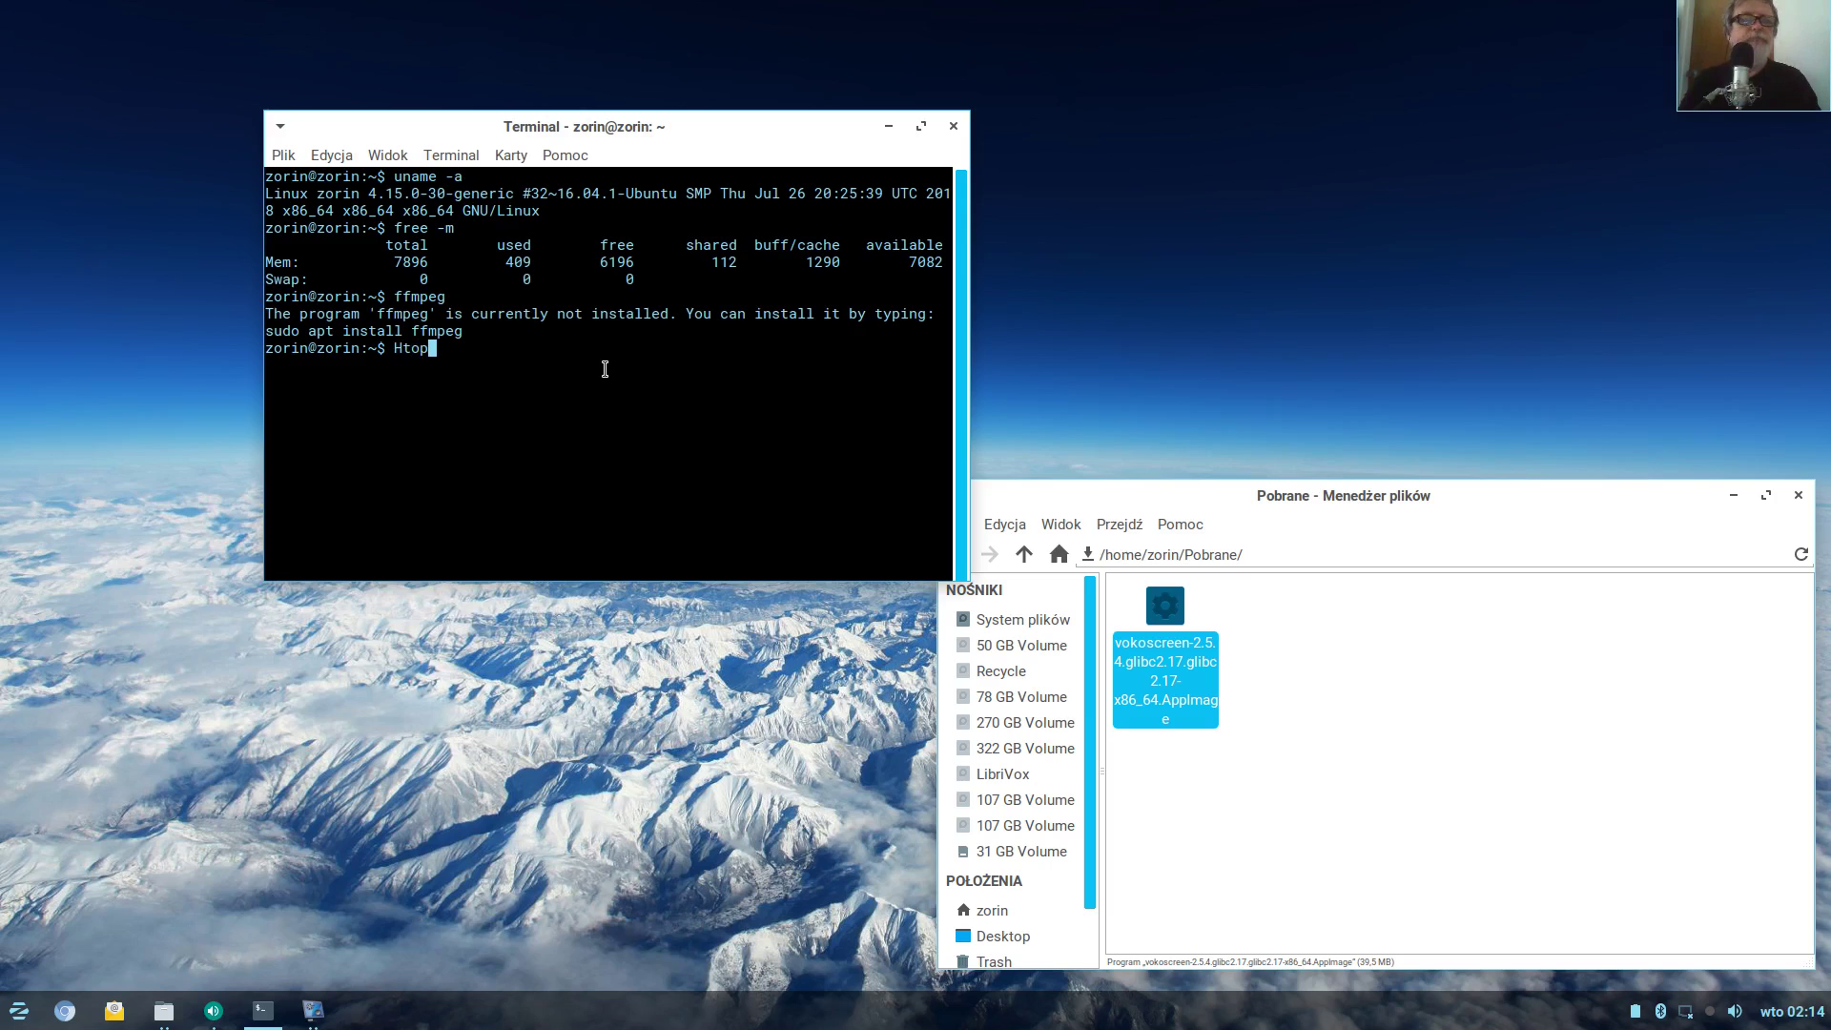
{"action": "key", "text": "BackSpace"}
{"action": "key", "text": "BackSpace"}
{"action": "key", "text": "BackSpace"}
{"action": "key", "text": "BackSpace"}
{"action": "type", "text": "htop"}
{"action": "key", "text": "Return"}
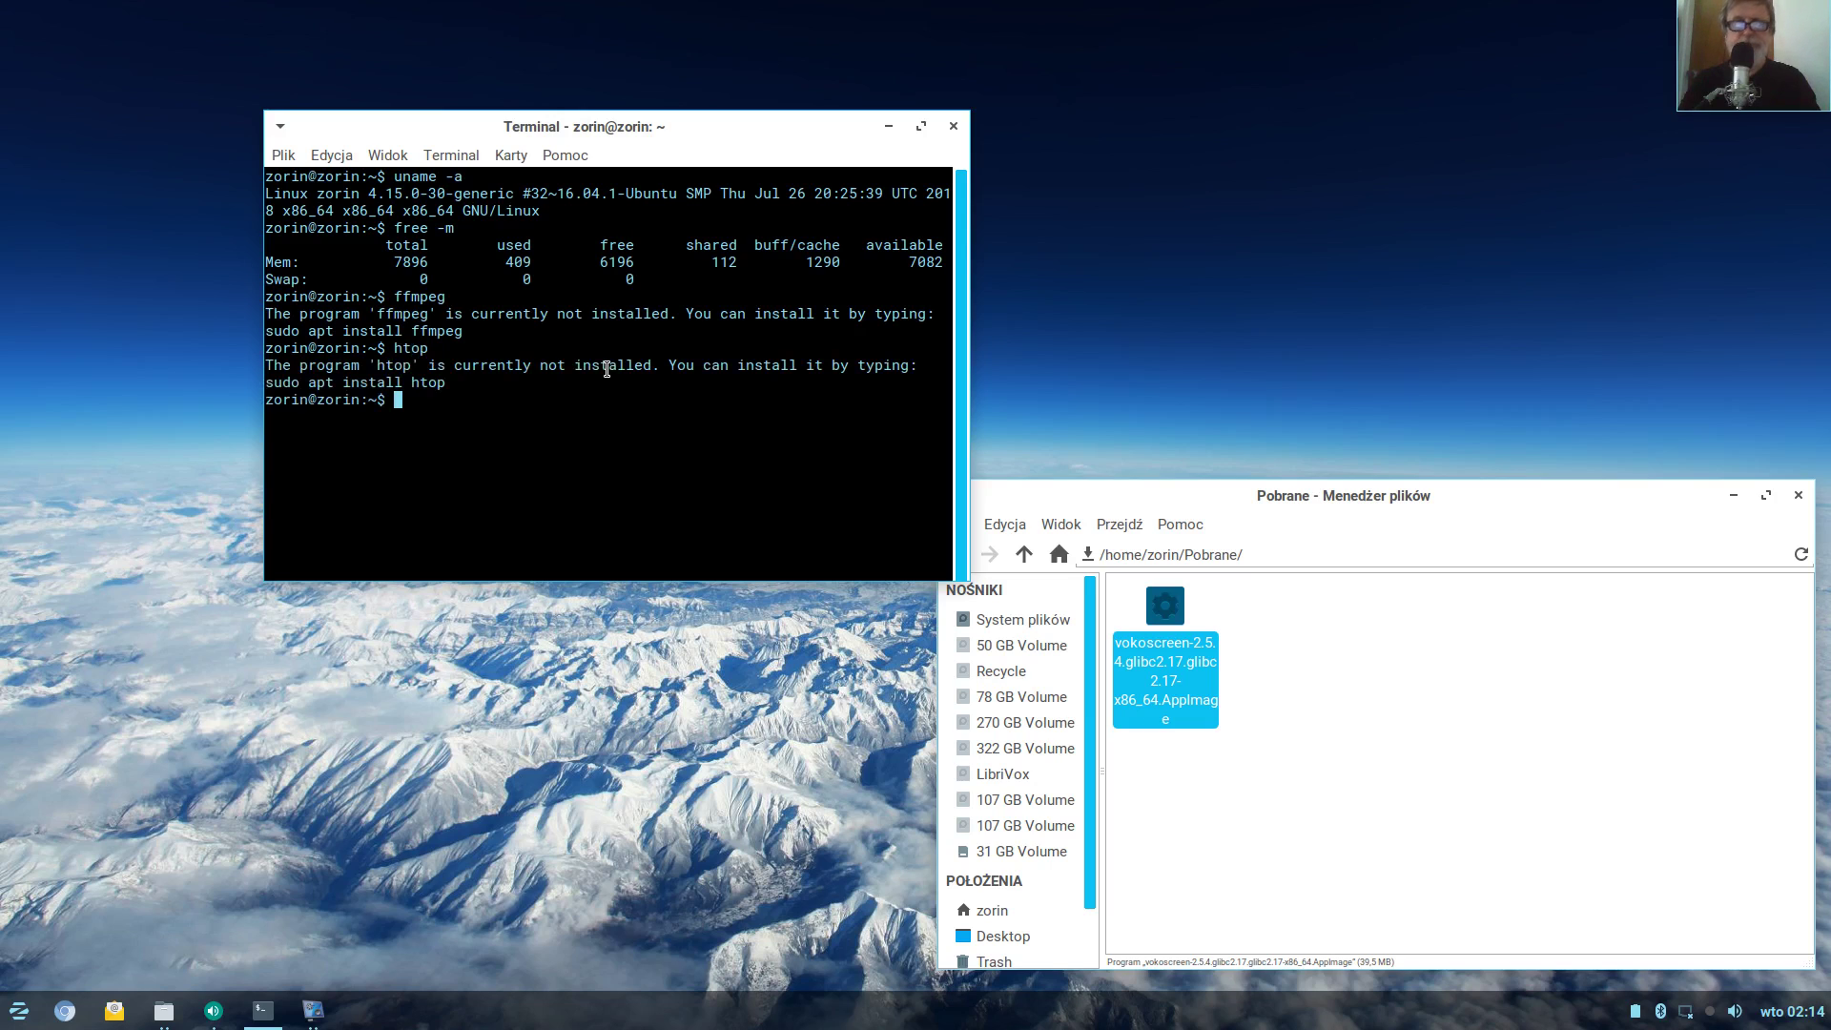
{"action": "type", "text": "top"}
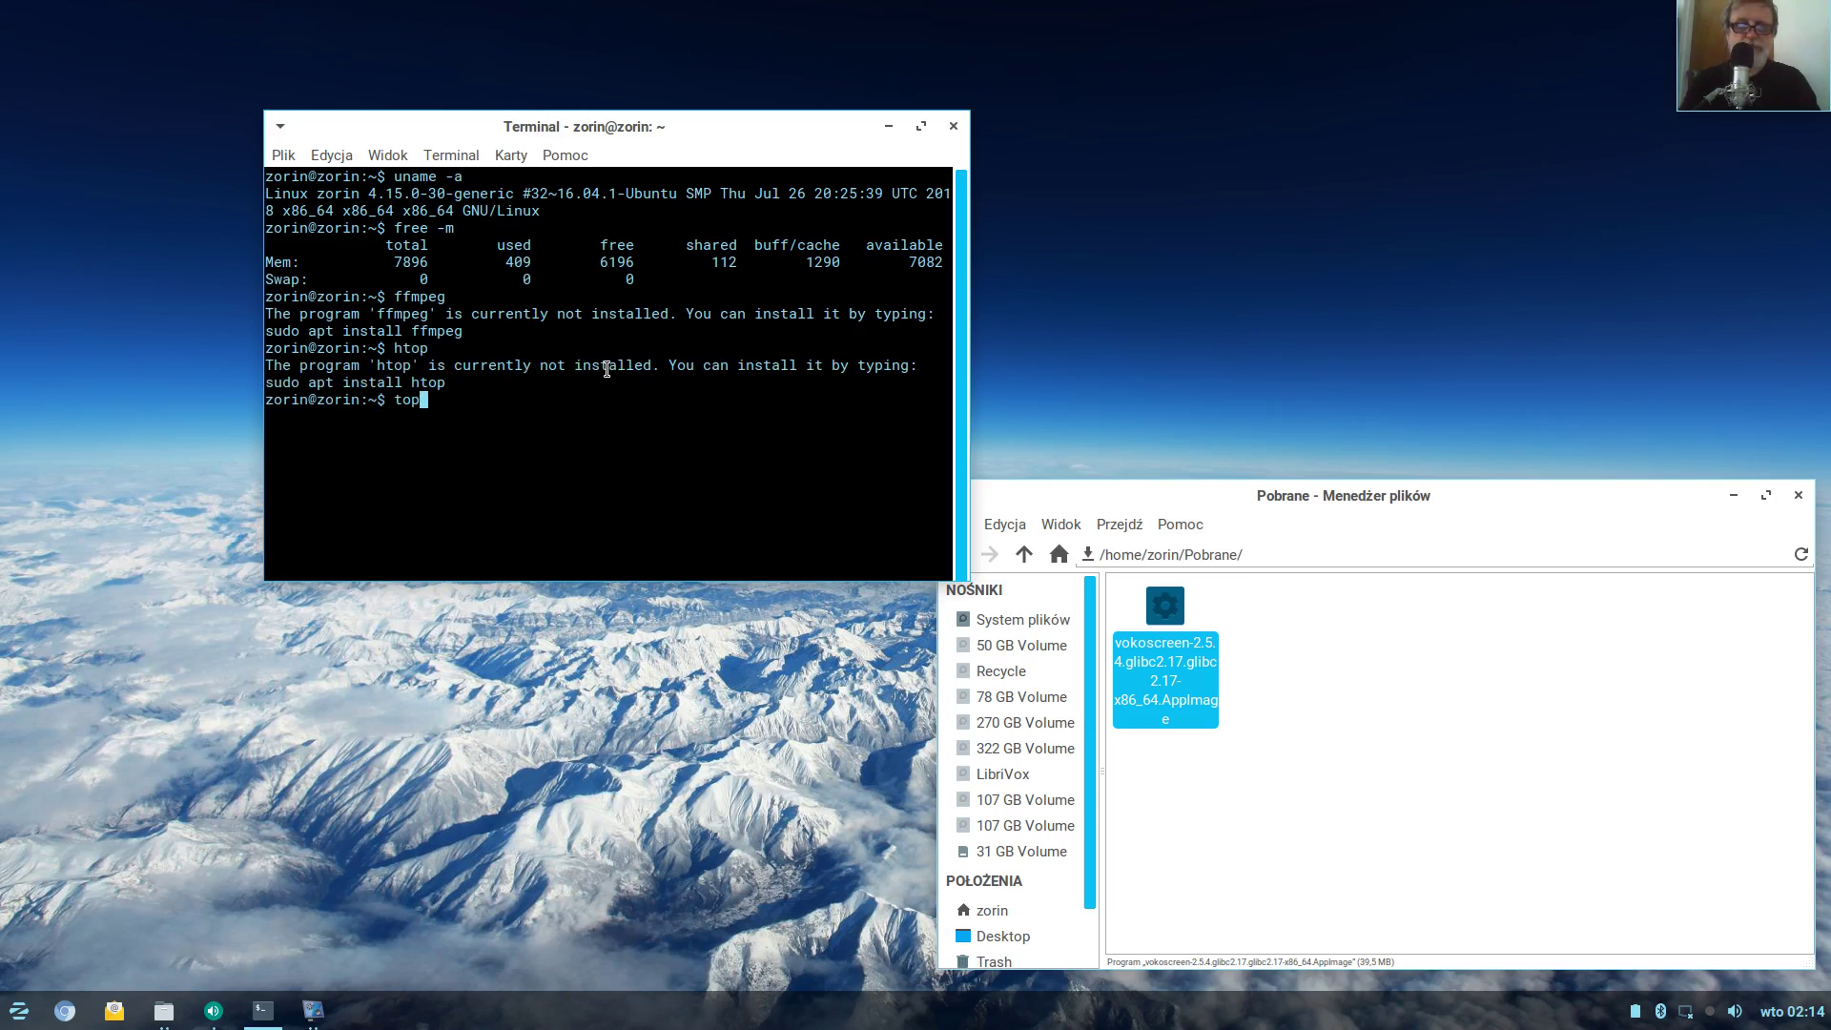
{"action": "key", "text": "Return"}
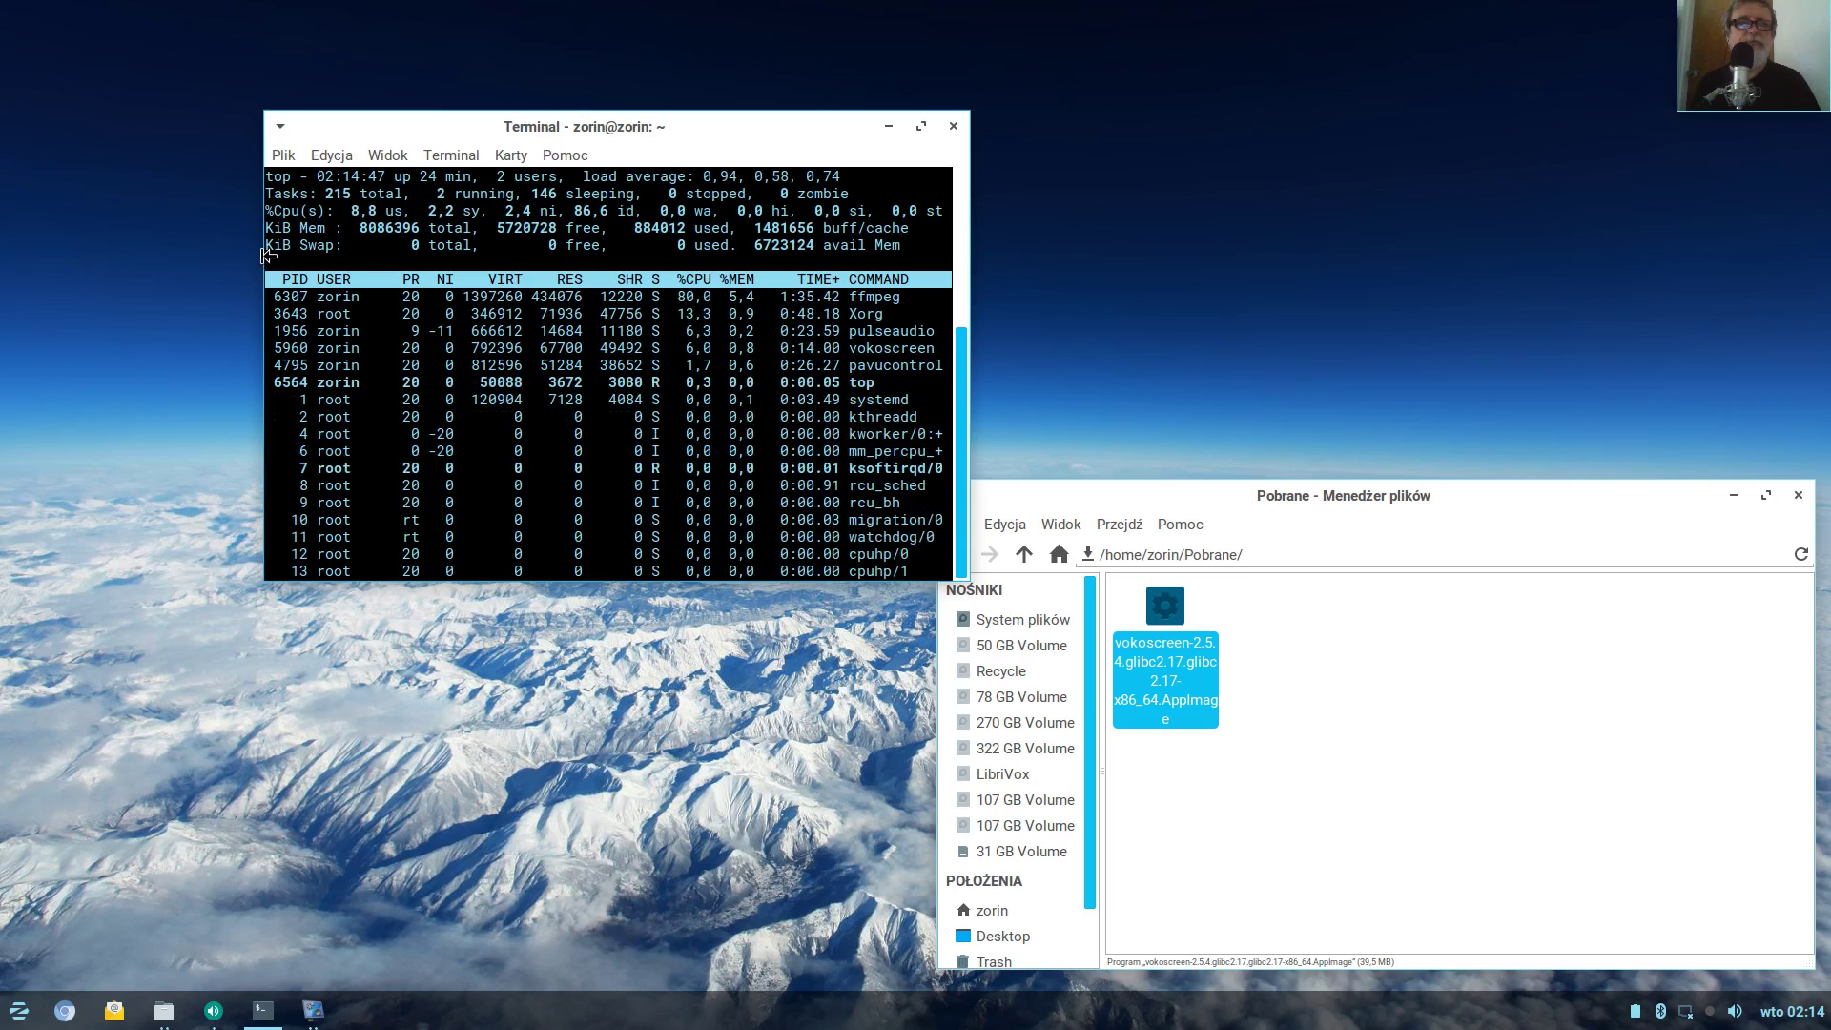
Widen the terminal window and spread it and the Pobrane folder window apart on the desktop
{"action": "left_click_drag", "start_coordinate": [267, 257], "coordinate": [144, 264]}
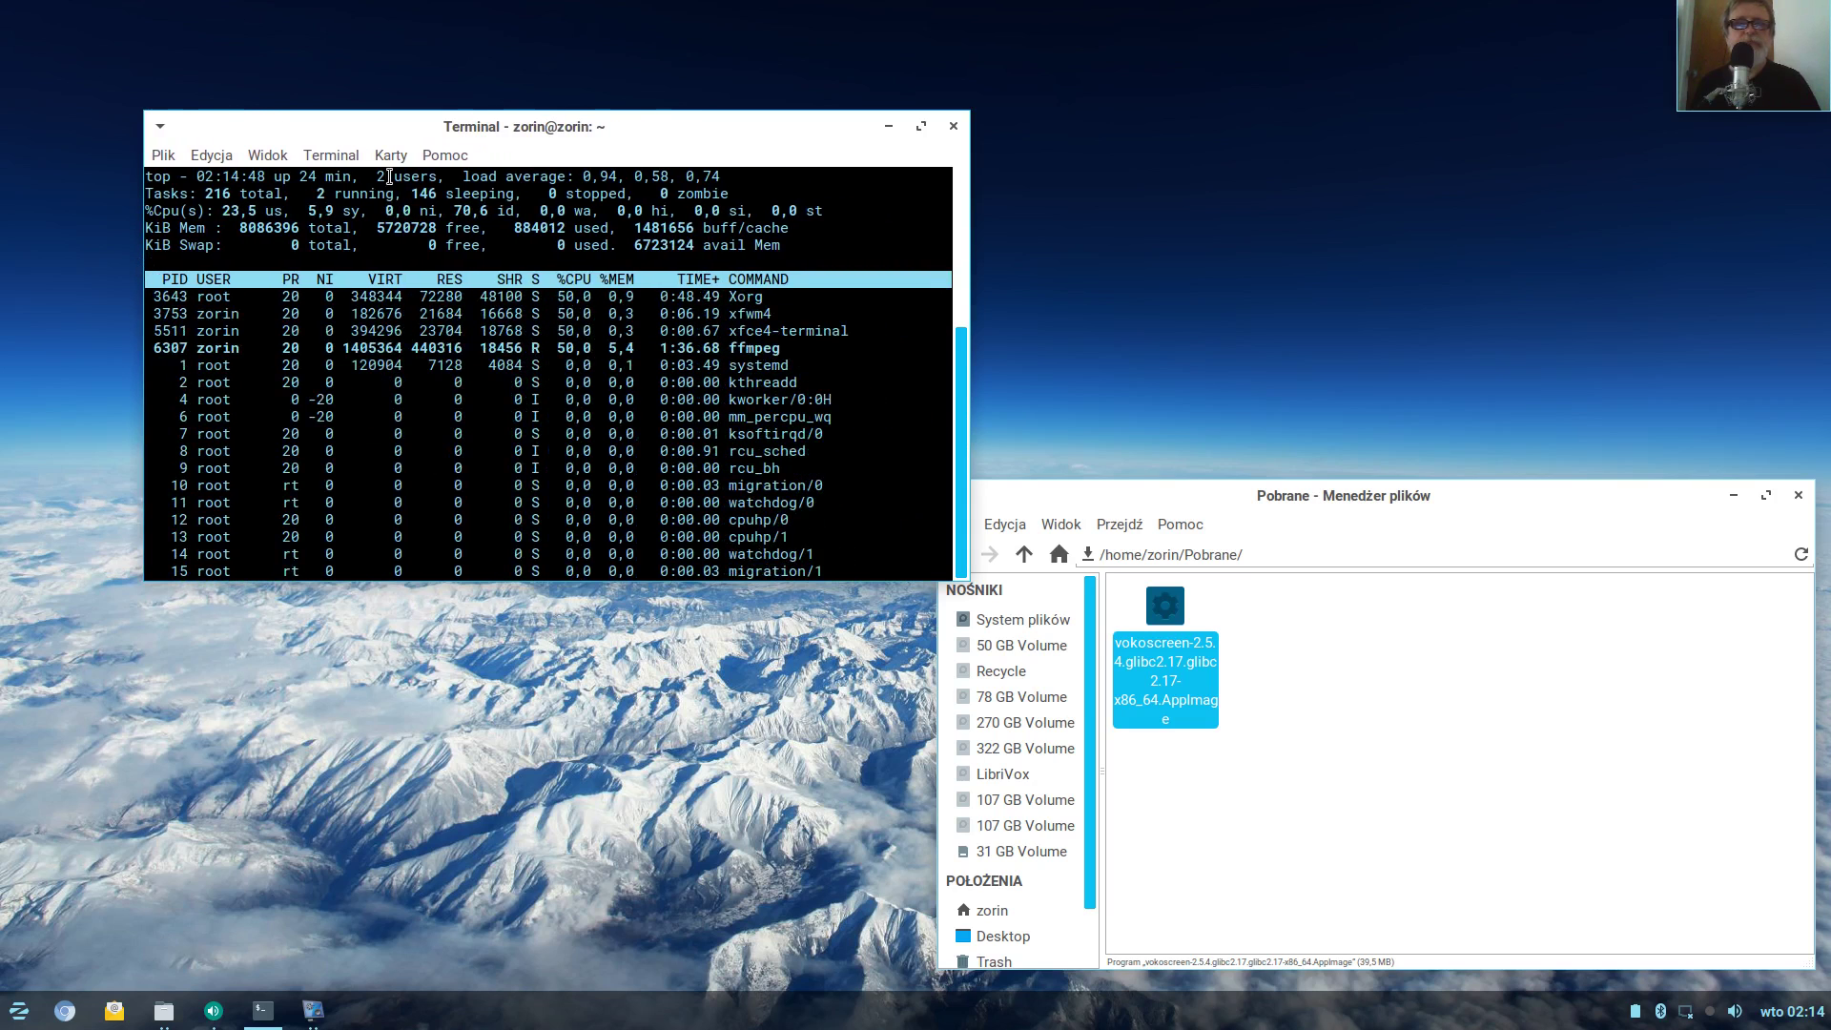
{"action": "left_click_drag", "start_coordinate": [658, 128], "coordinate": [481, 59]}
{"action": "left_click_drag", "start_coordinate": [1550, 507], "coordinate": [1474, 314]}
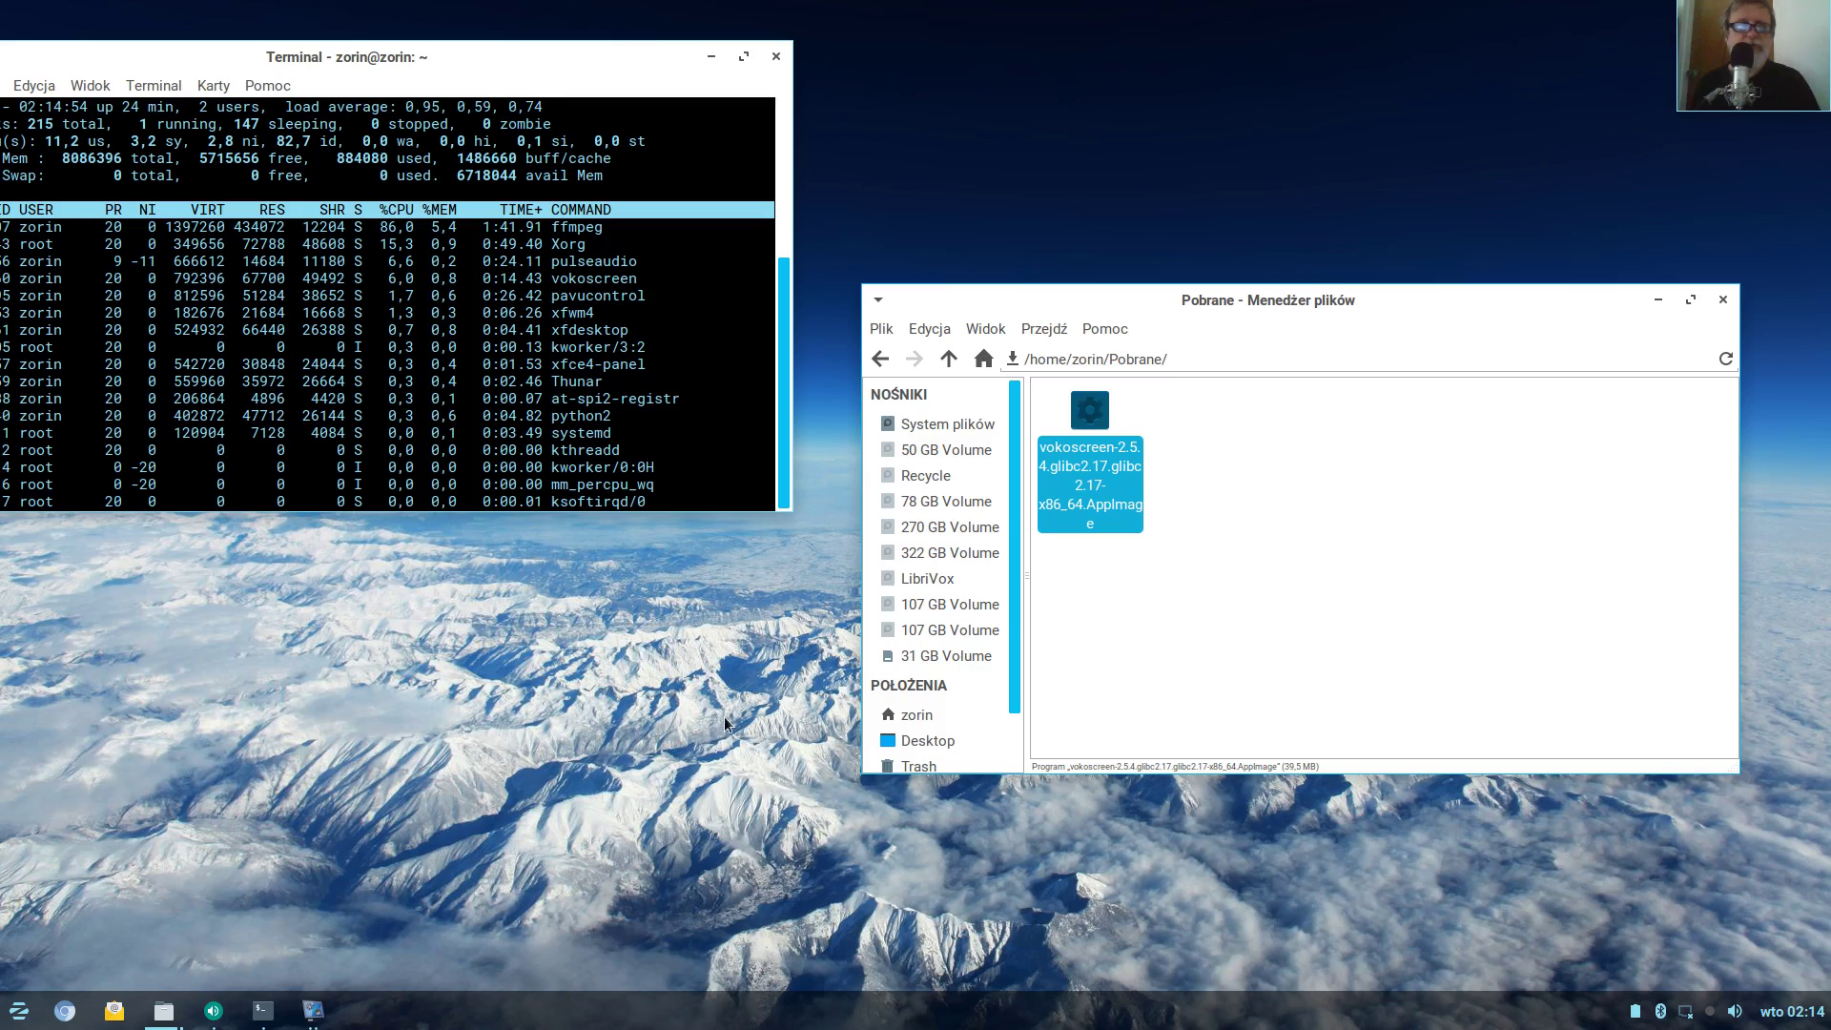
Show the PulseAudio volume control and review vokoscreen's Pulse audio sources, leaving vokoscreen minimized
{"action": "mouse_move", "coordinate": [213, 1018]}
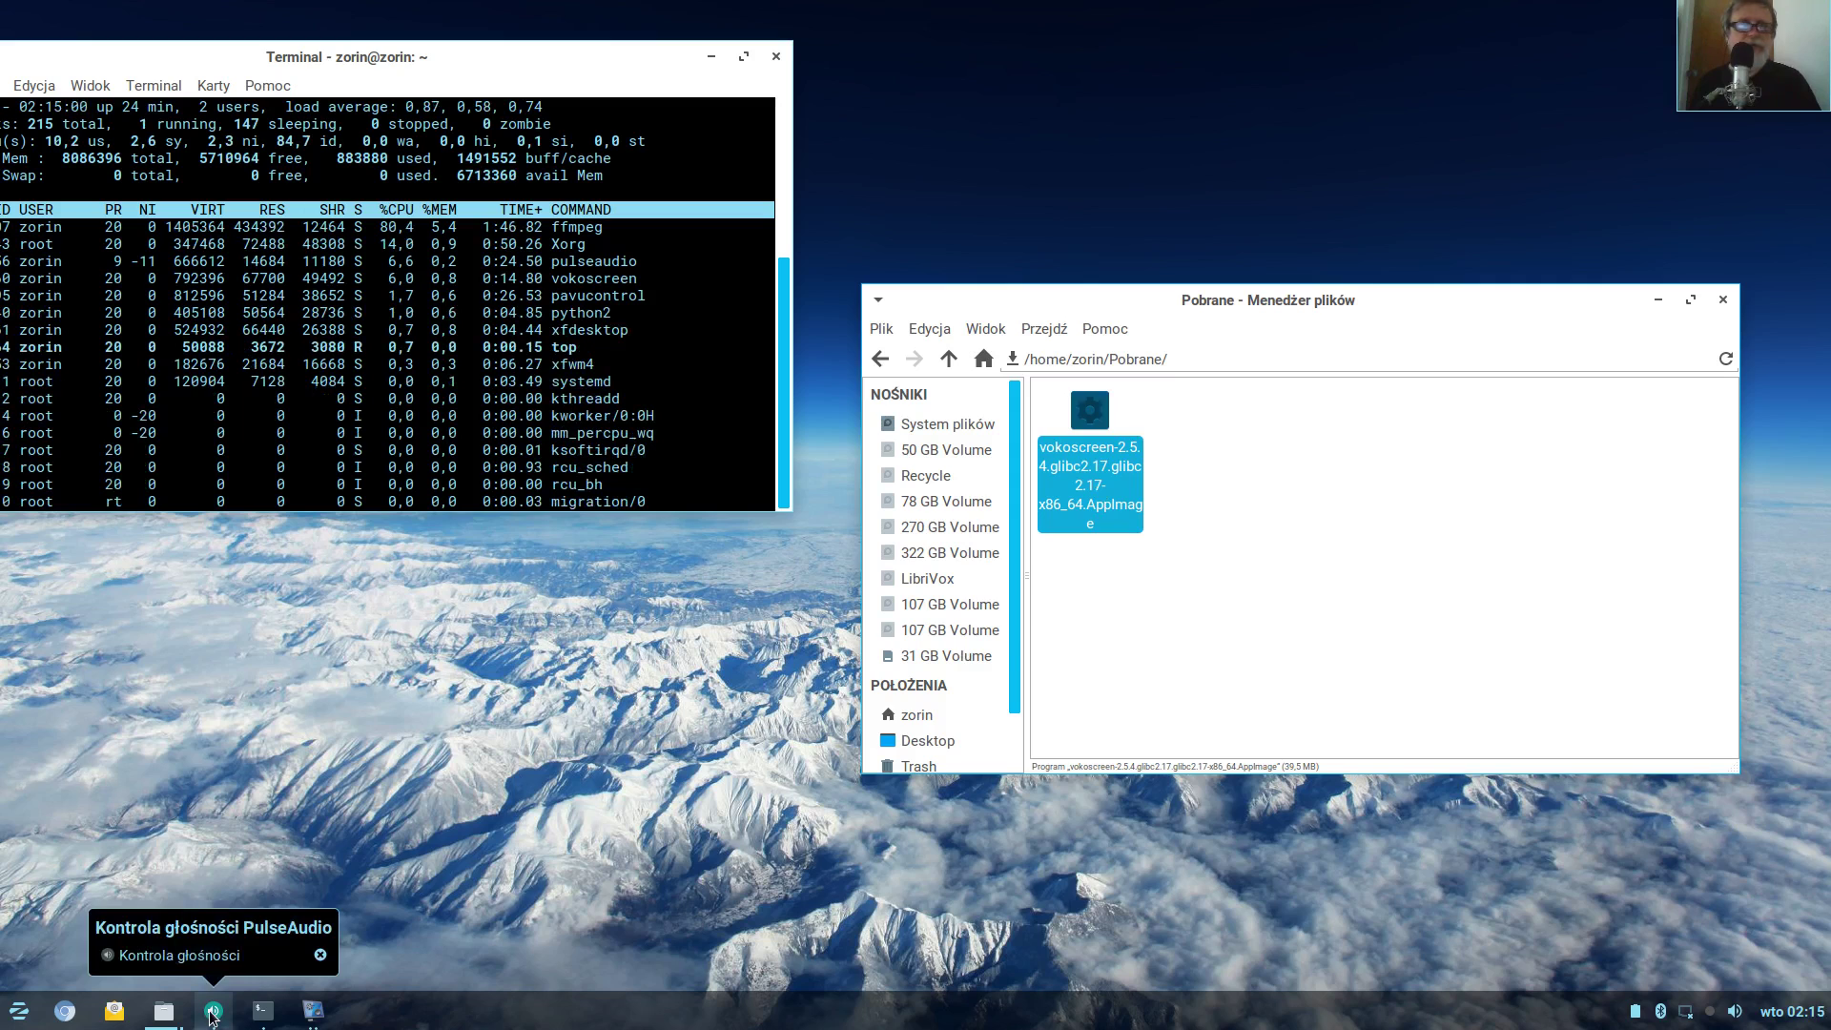
{"action": "left_click", "coordinate": [211, 1015]}
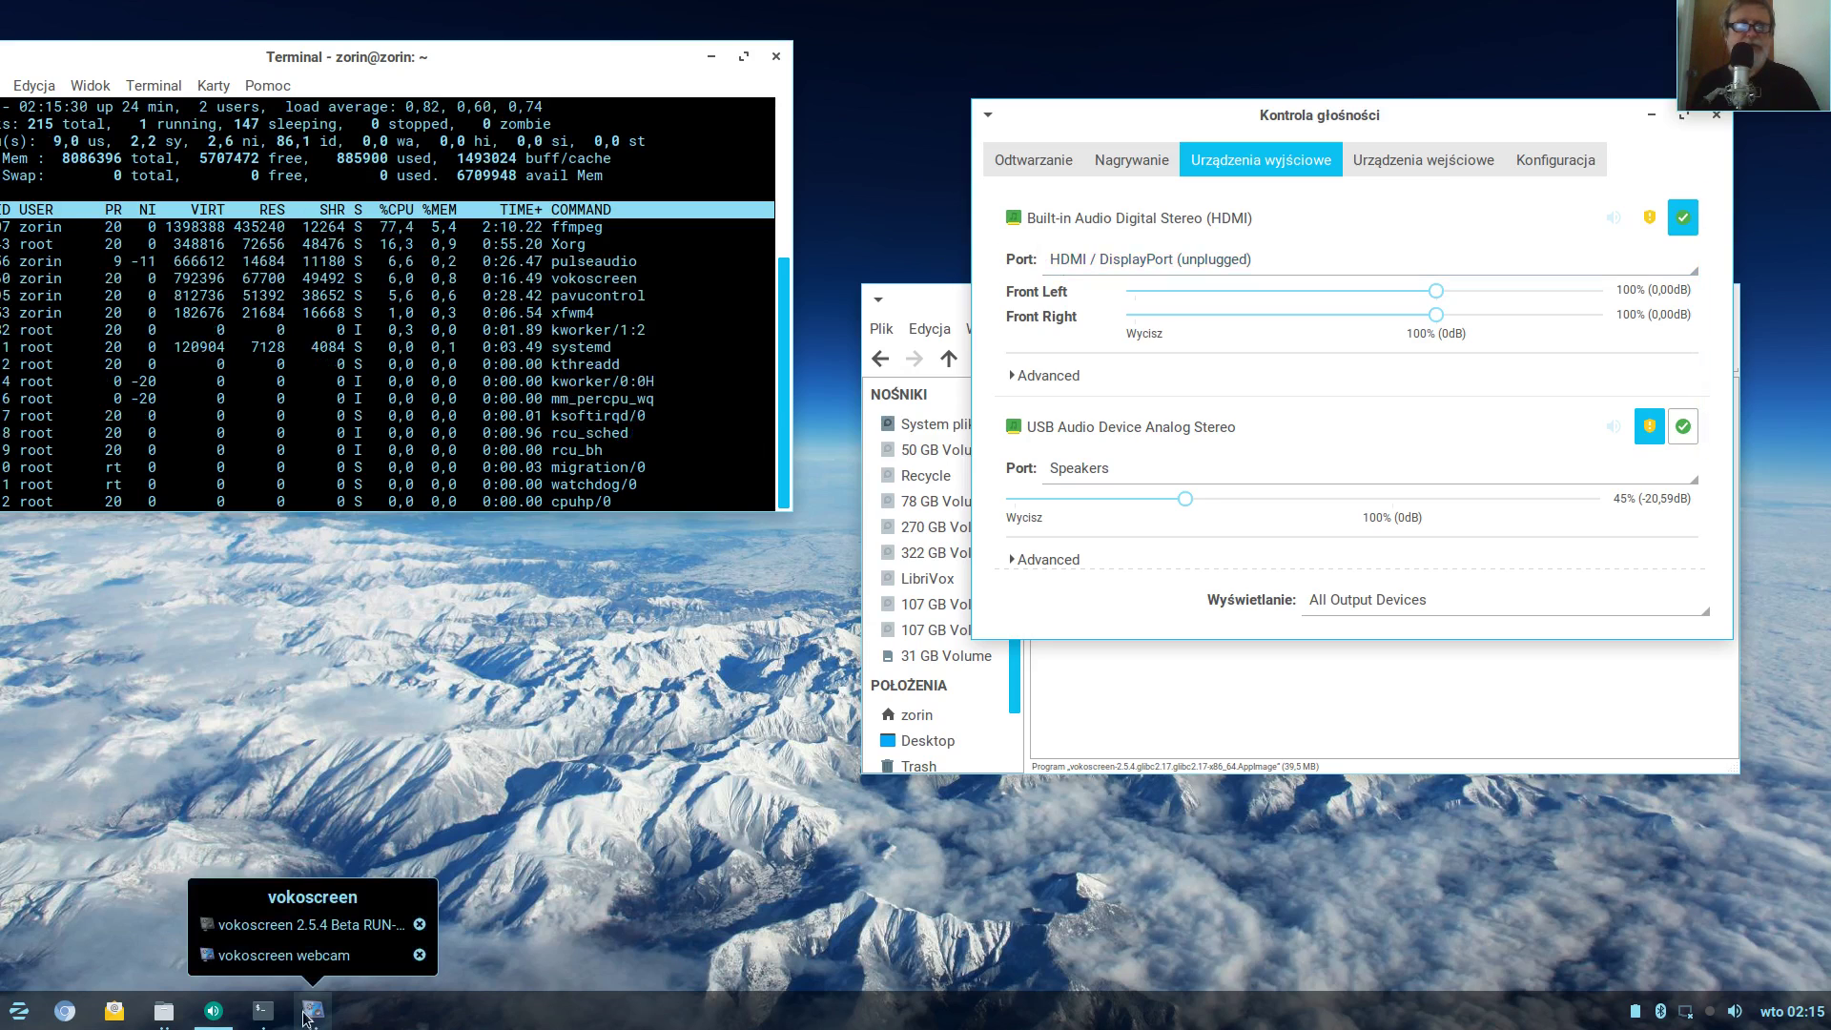
{"action": "mouse_move", "coordinate": [215, 1016]}
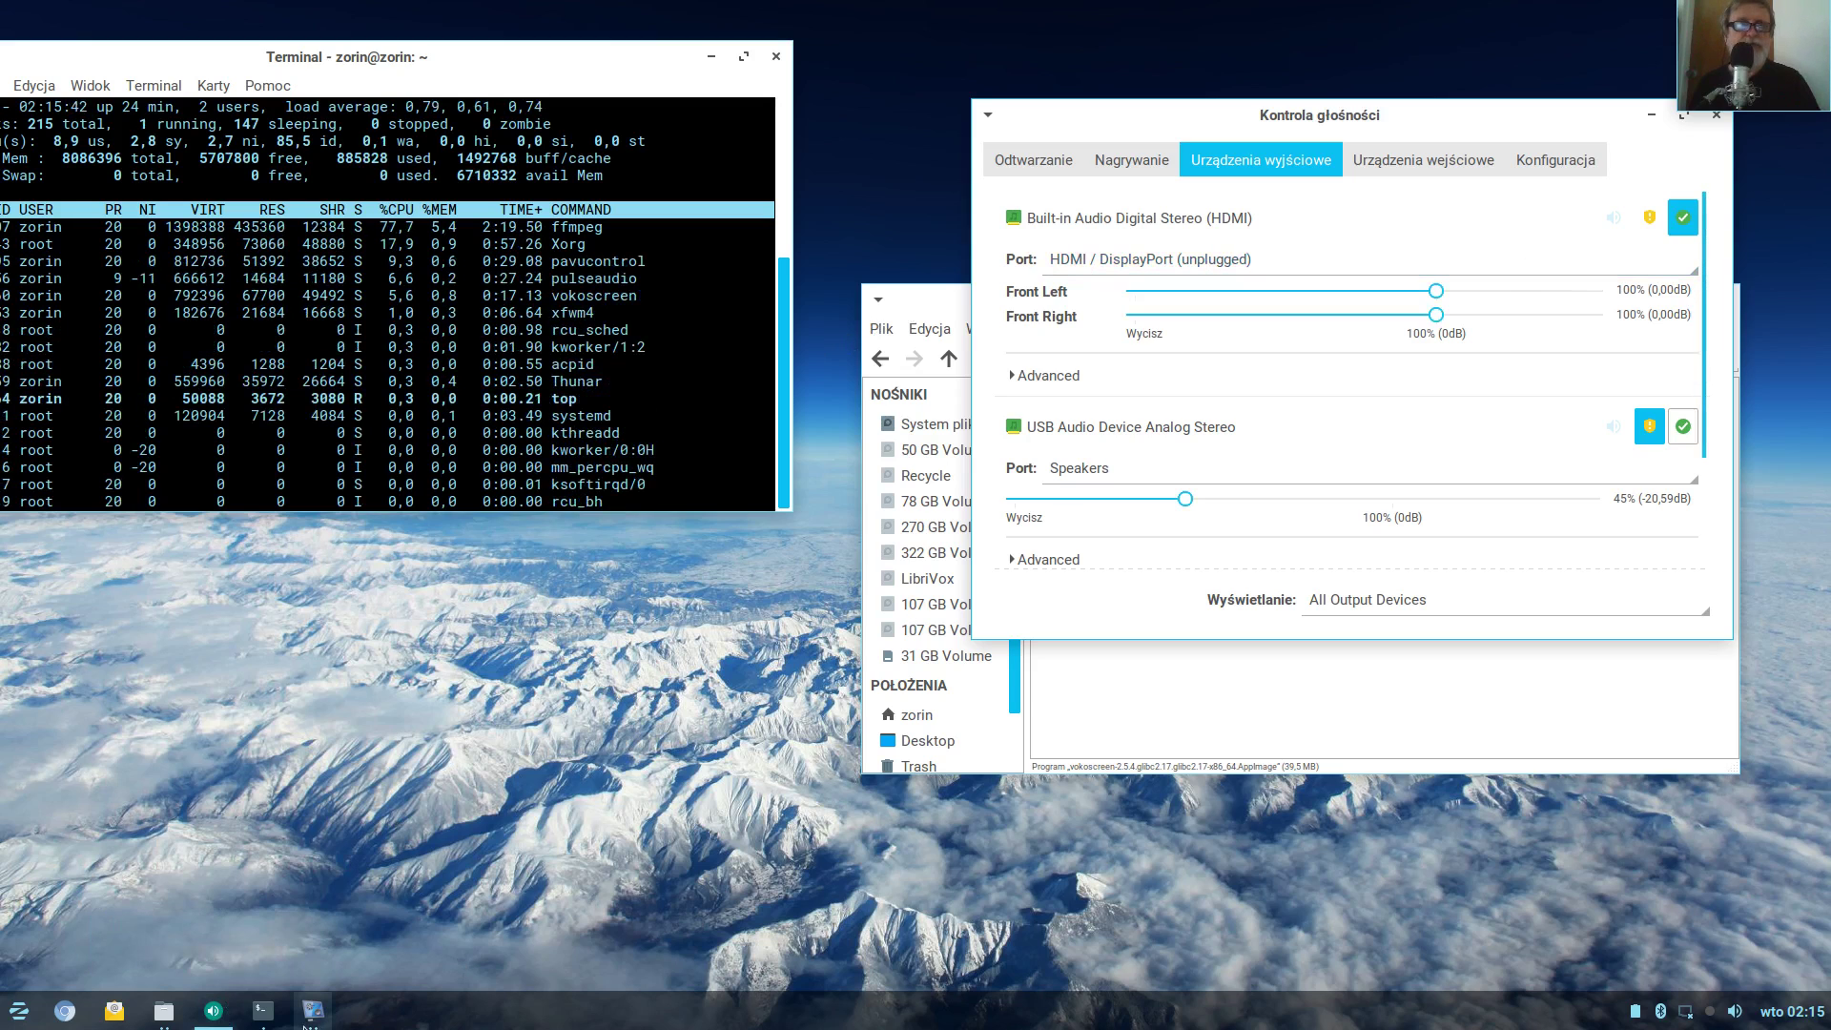
{"action": "left_click", "coordinate": [312, 1009]}
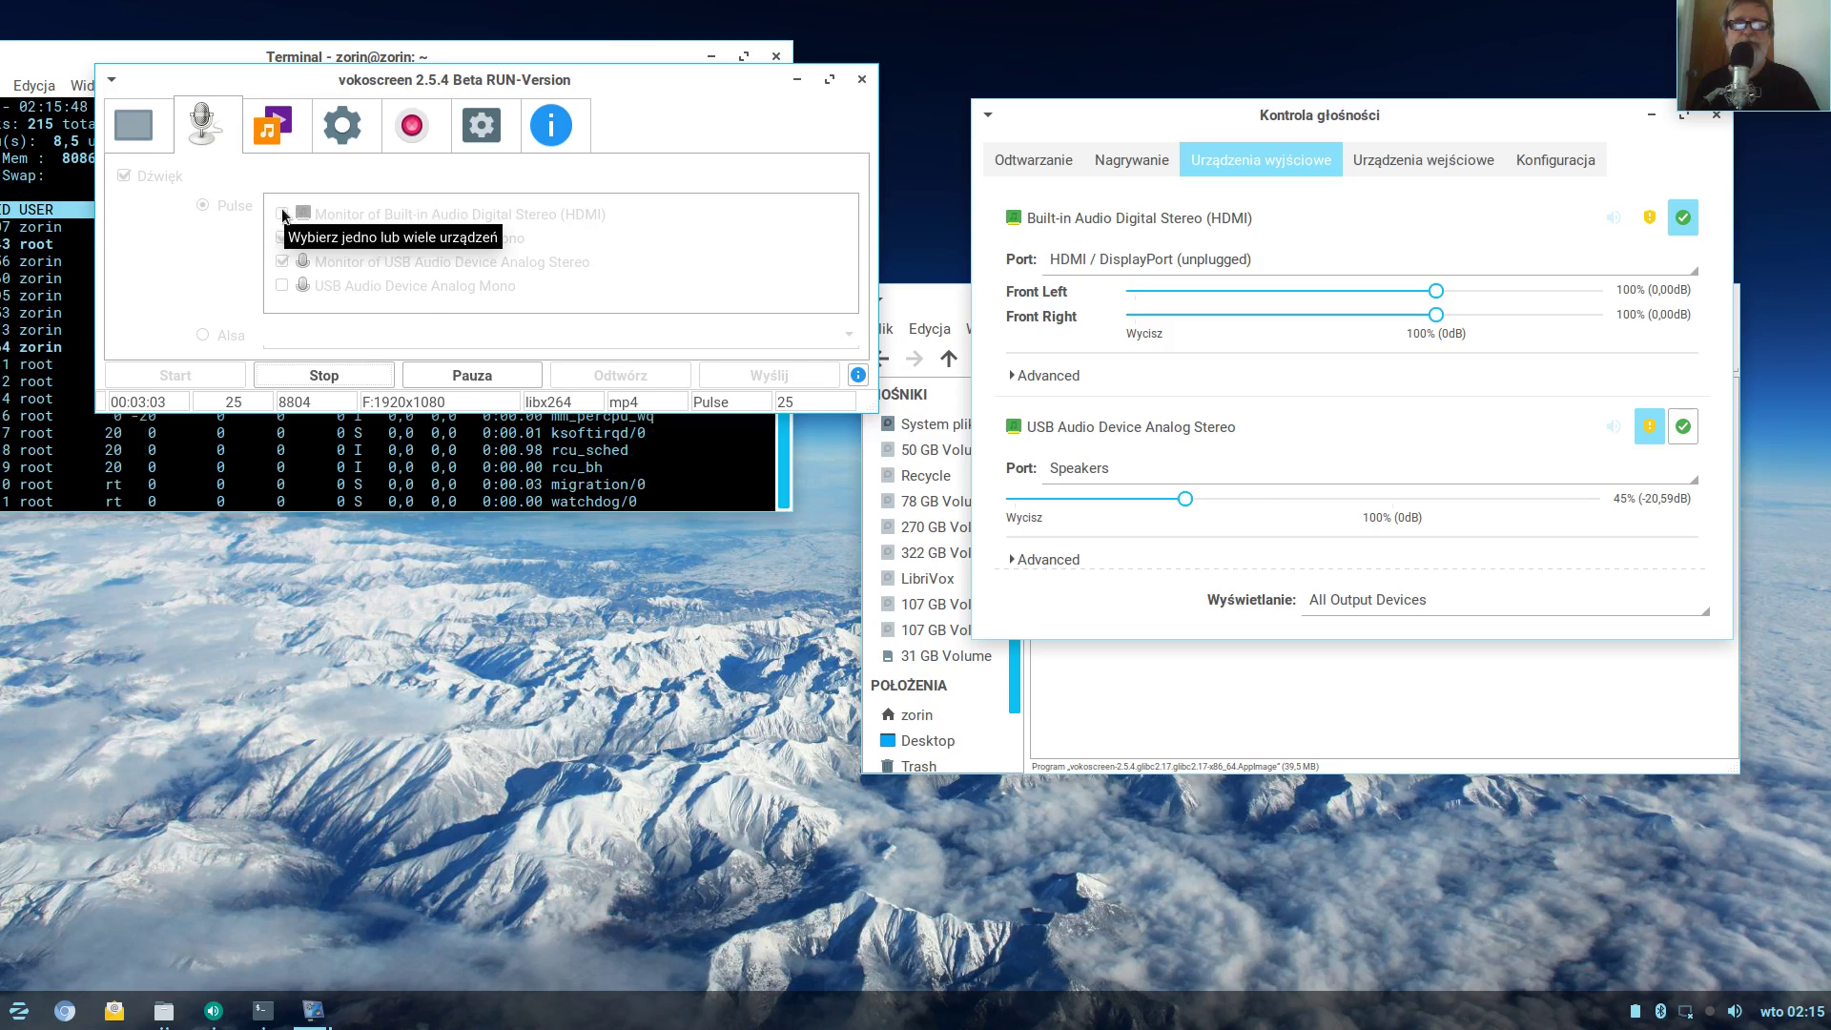
{"action": "left_click", "coordinate": [796, 79]}
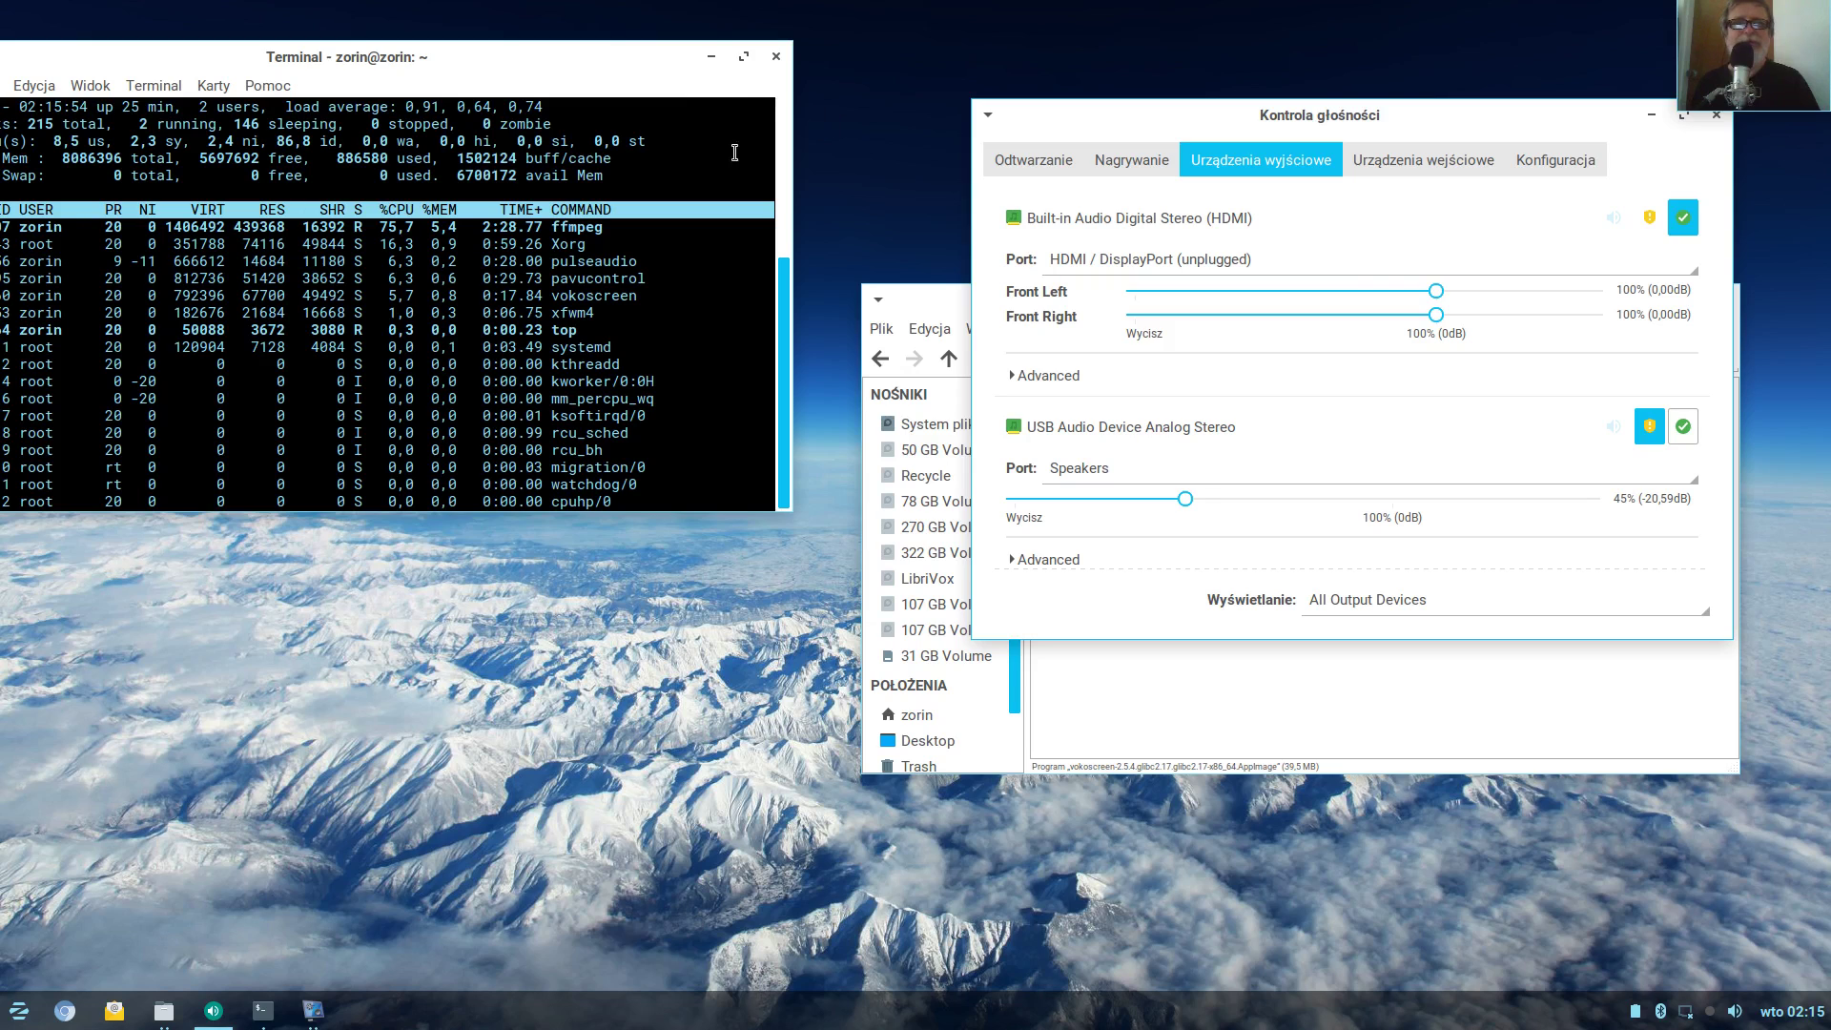
Minimize the volume control, Pobrane folder and terminal windows to clear the desktop
{"action": "left_click", "coordinate": [1649, 114]}
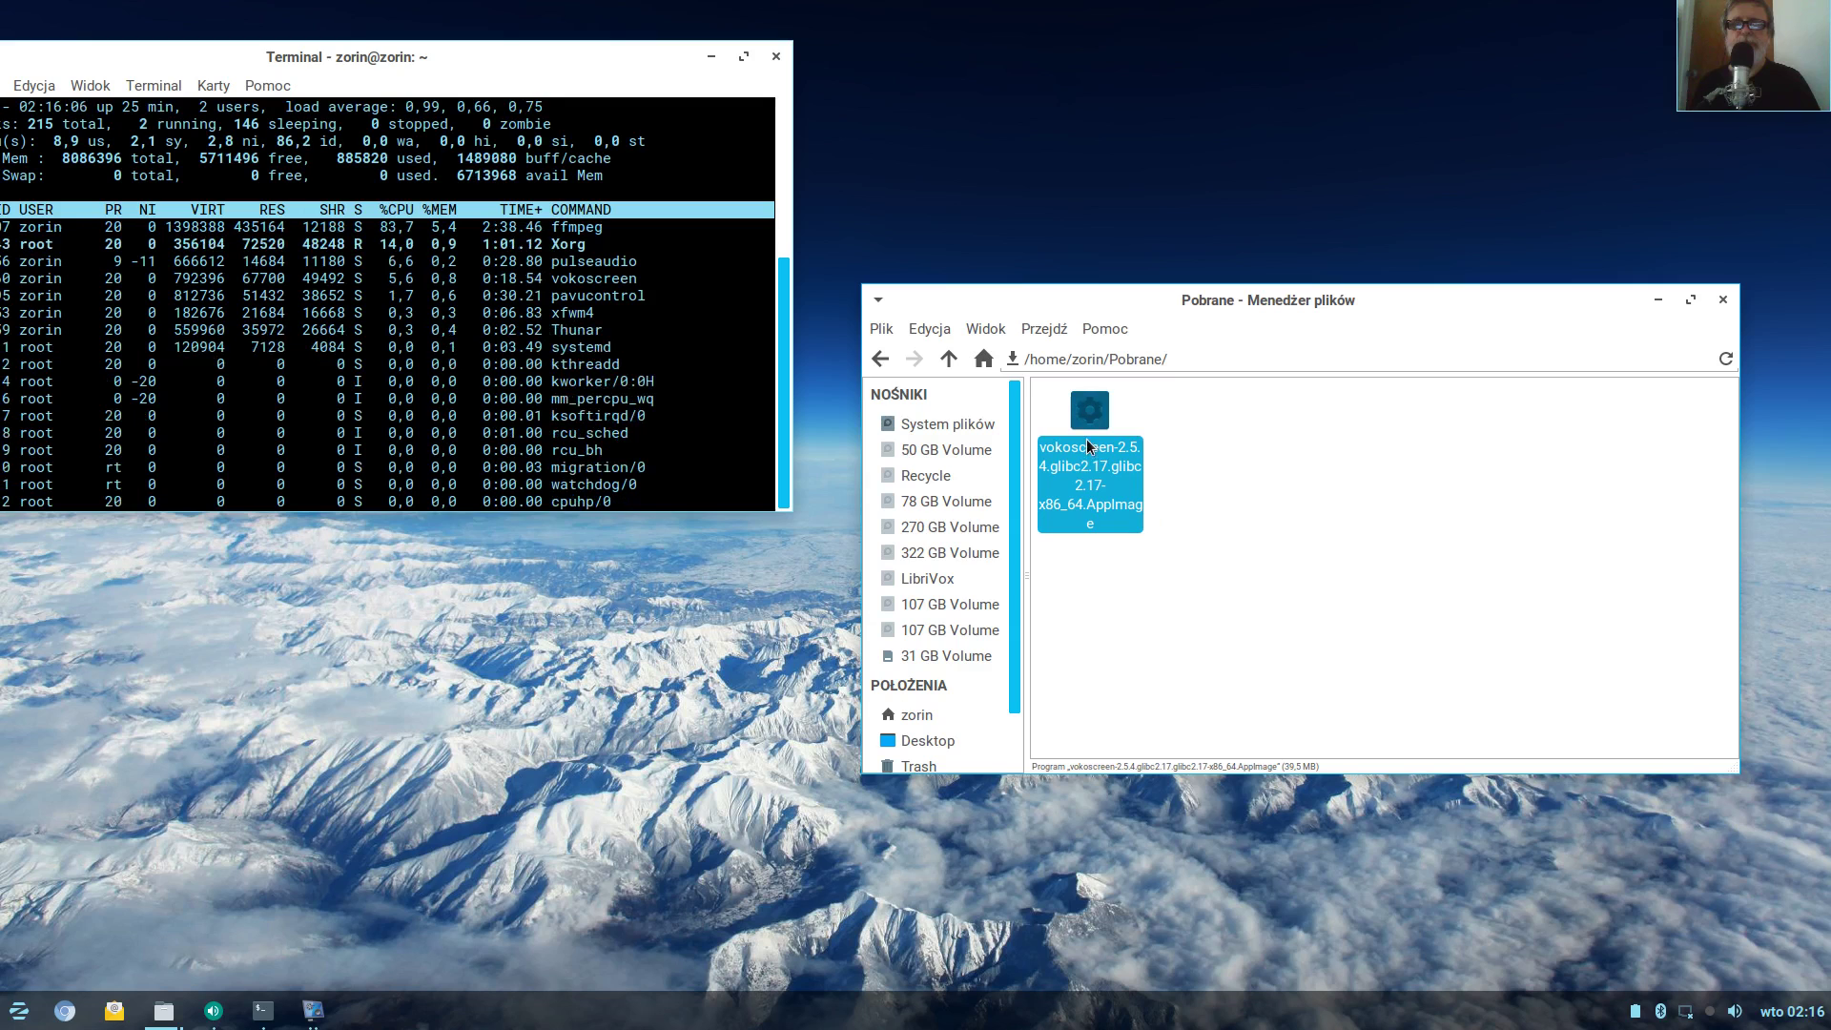
{"action": "left_click", "coordinate": [1657, 303]}
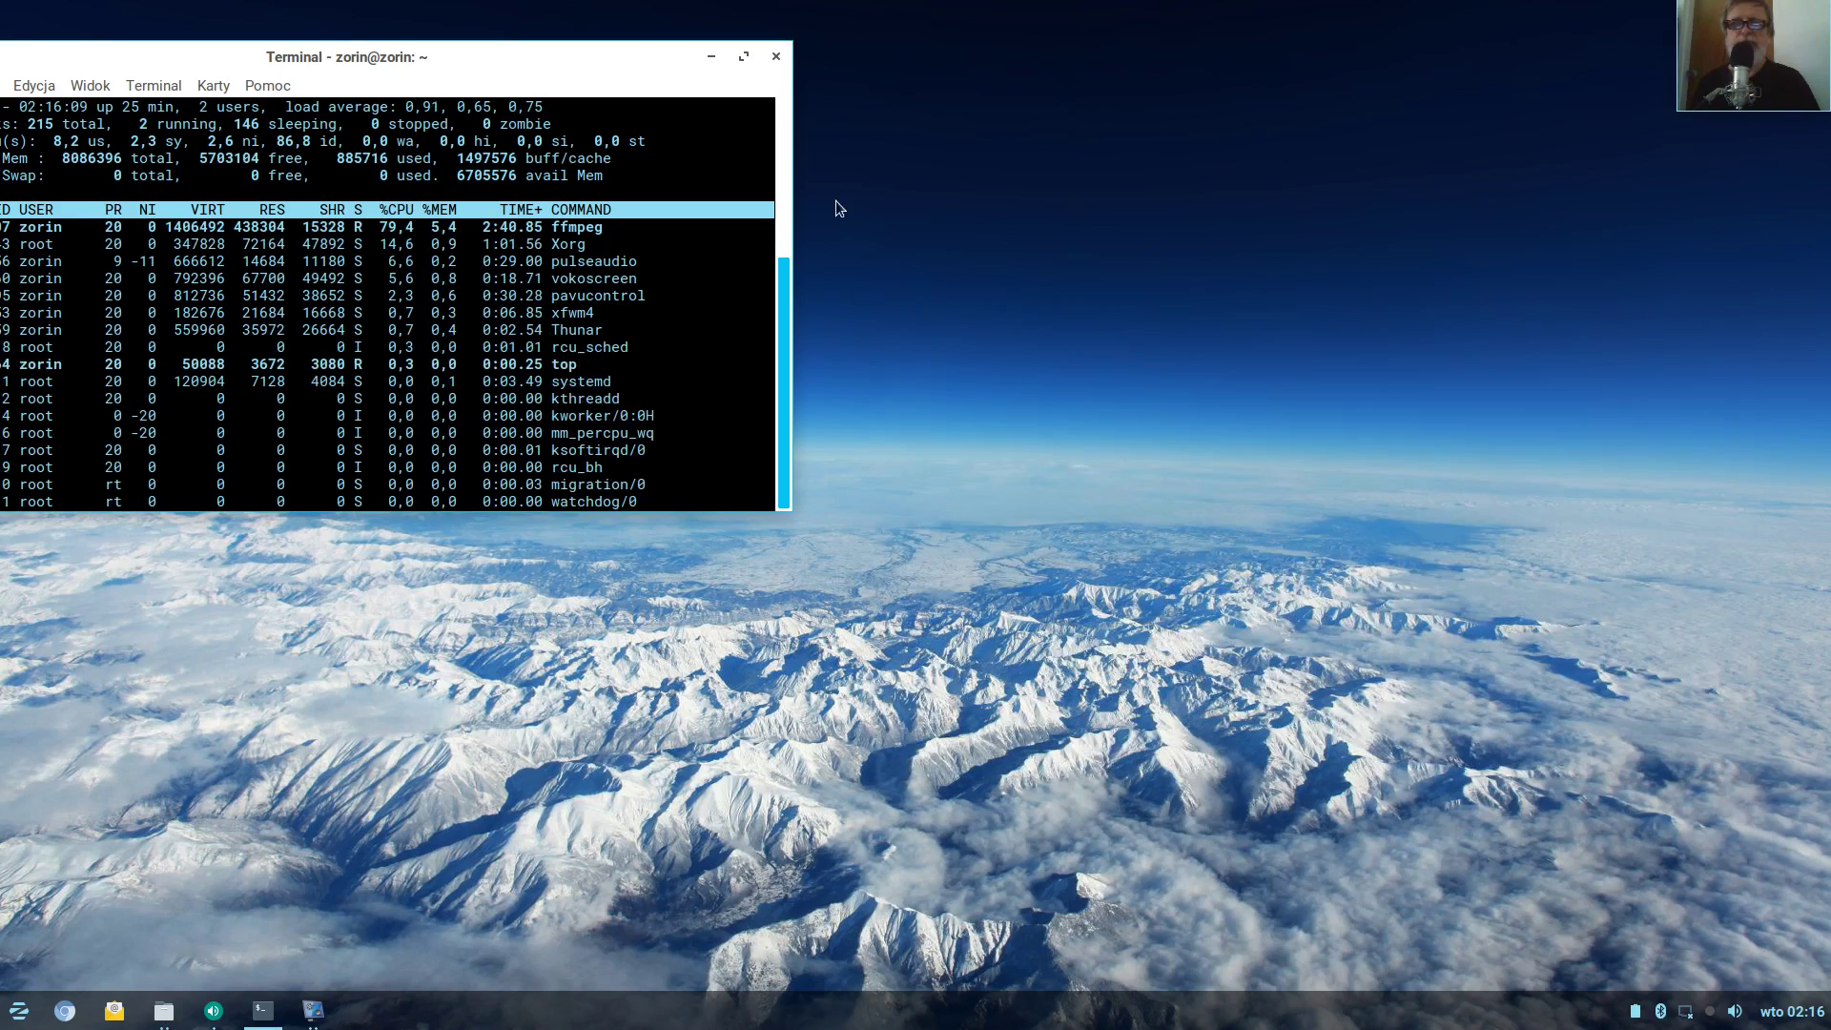
{"action": "left_click", "coordinate": [712, 55]}
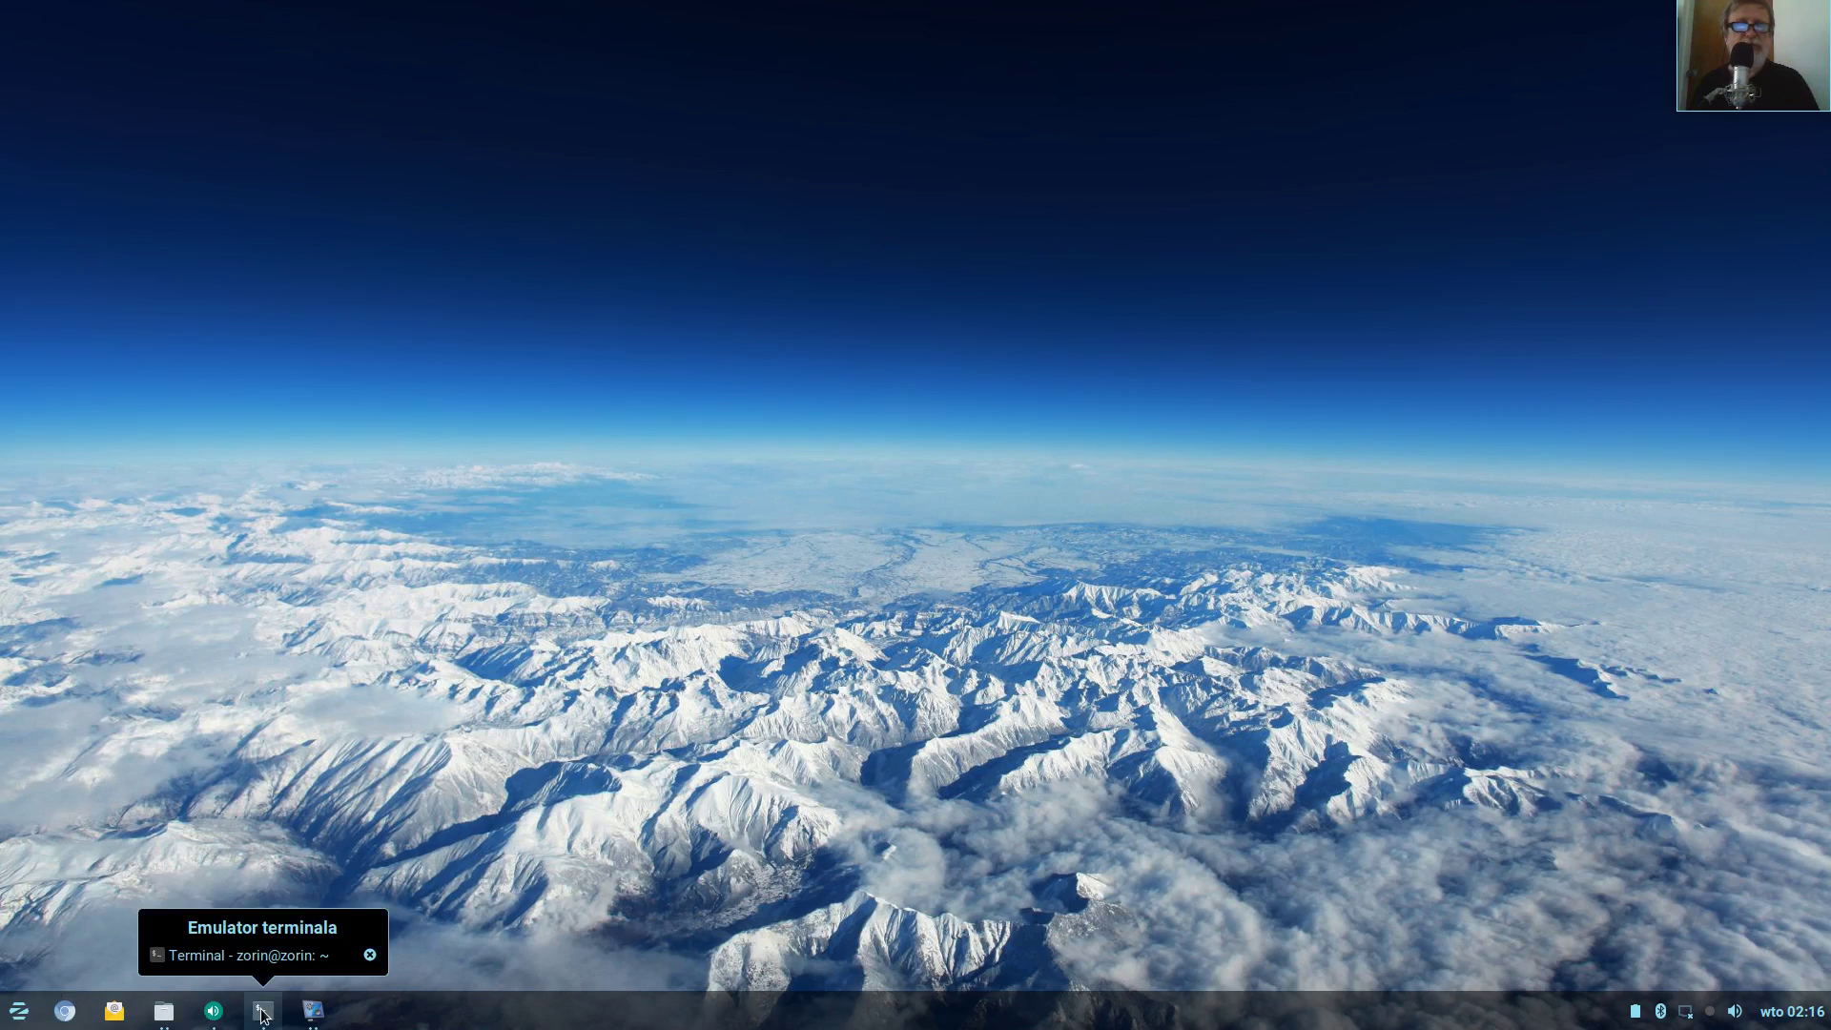
Arrange the Pobrane and APP folder windows side by side and copy the GIMP AppImage from APP into Pobrane
{"action": "mouse_move", "coordinate": [151, 1013]}
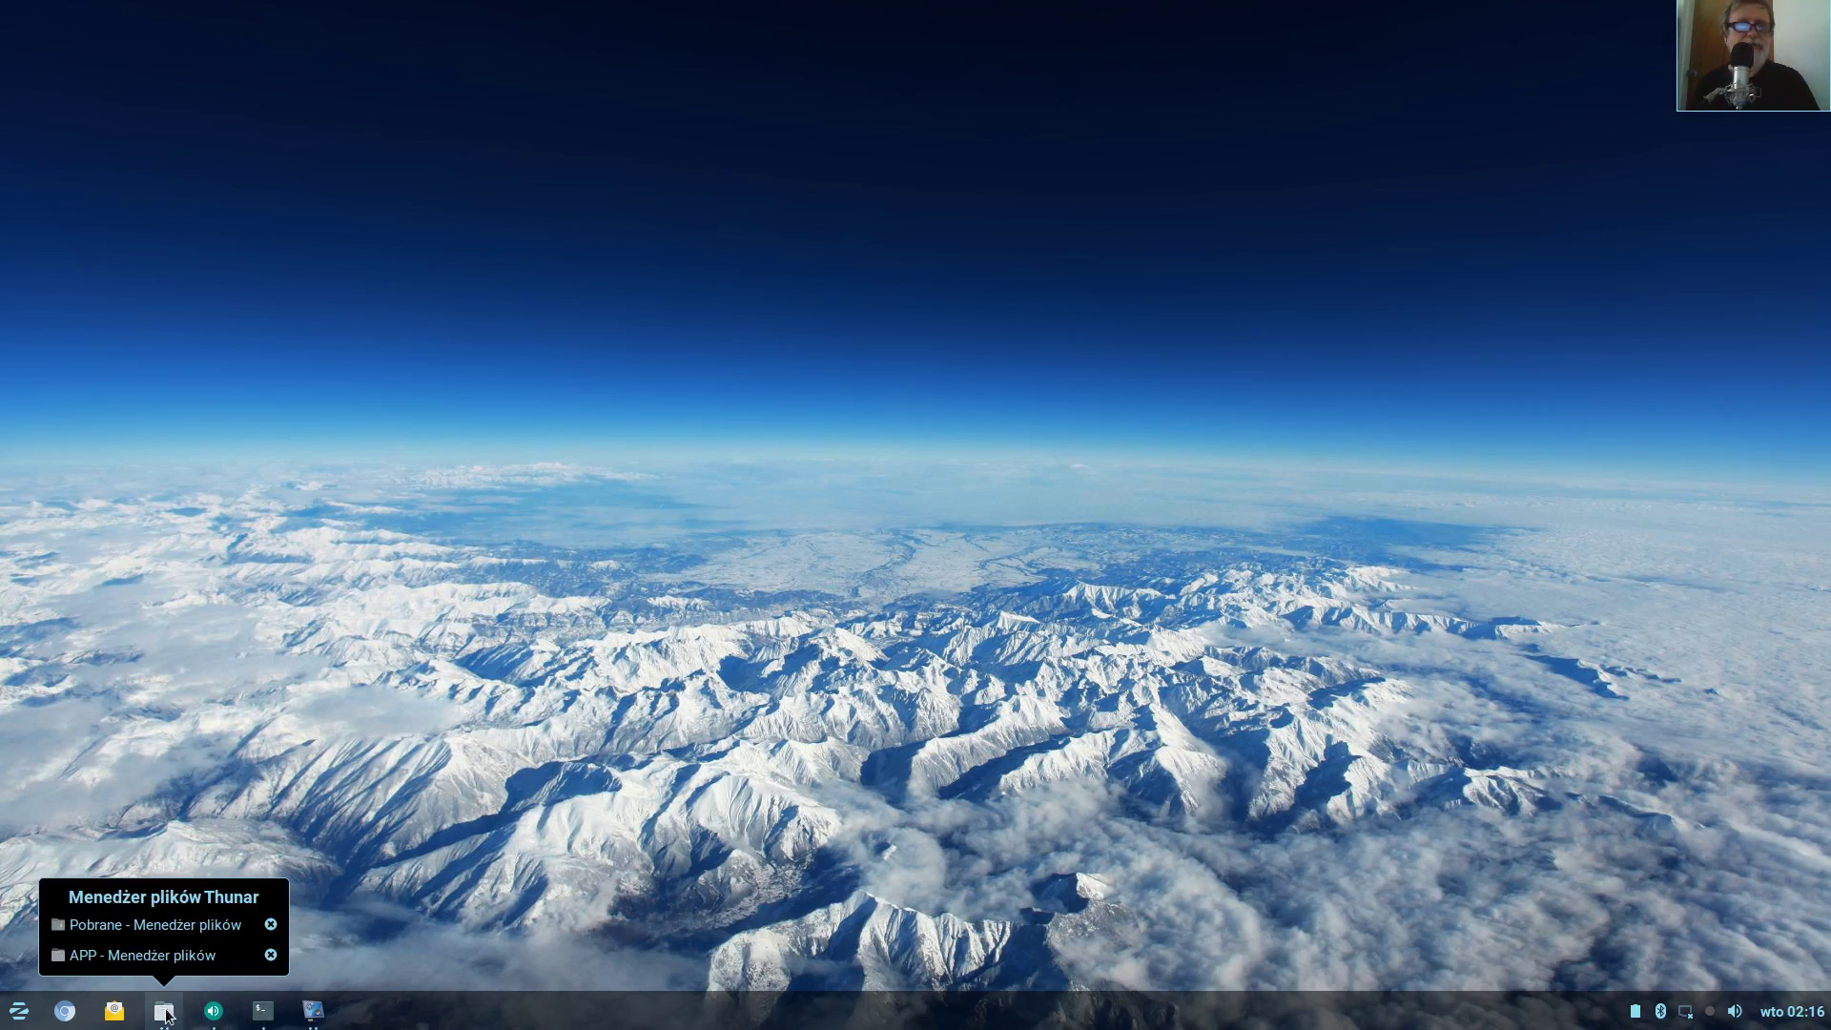
{"action": "left_click", "coordinate": [163, 925]}
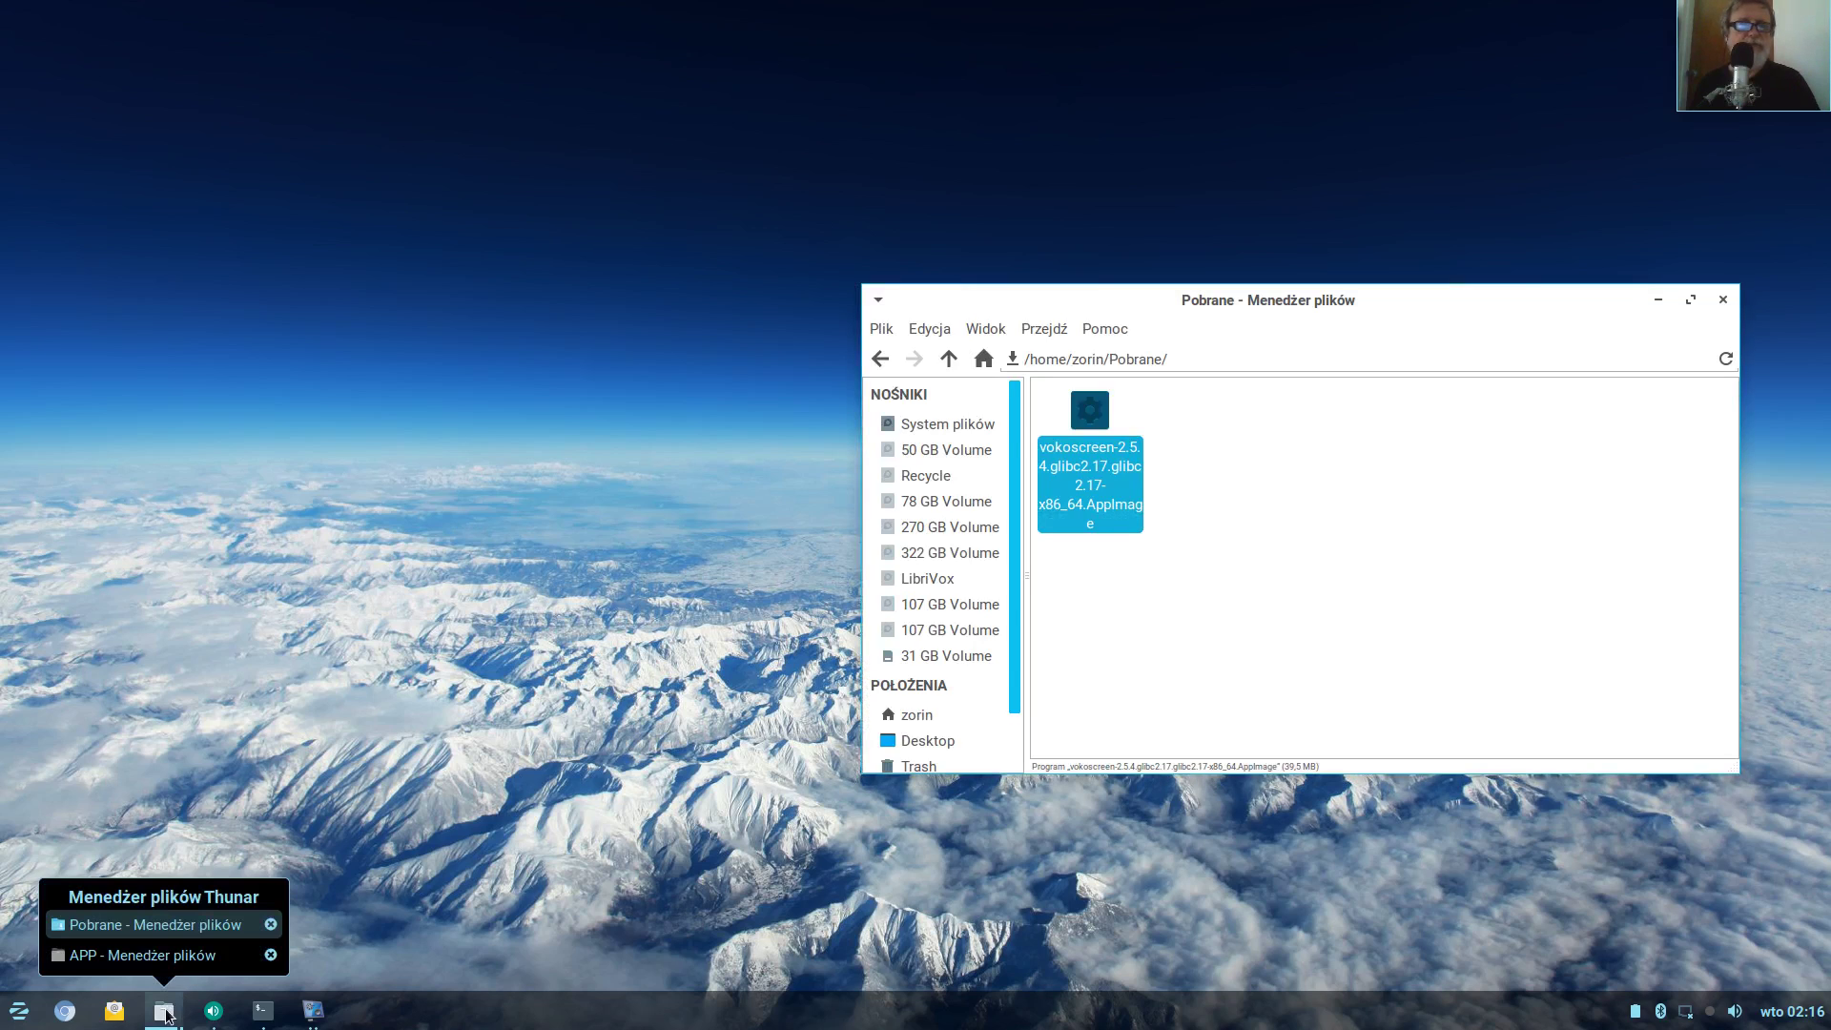
{"action": "left_click", "coordinate": [138, 956]}
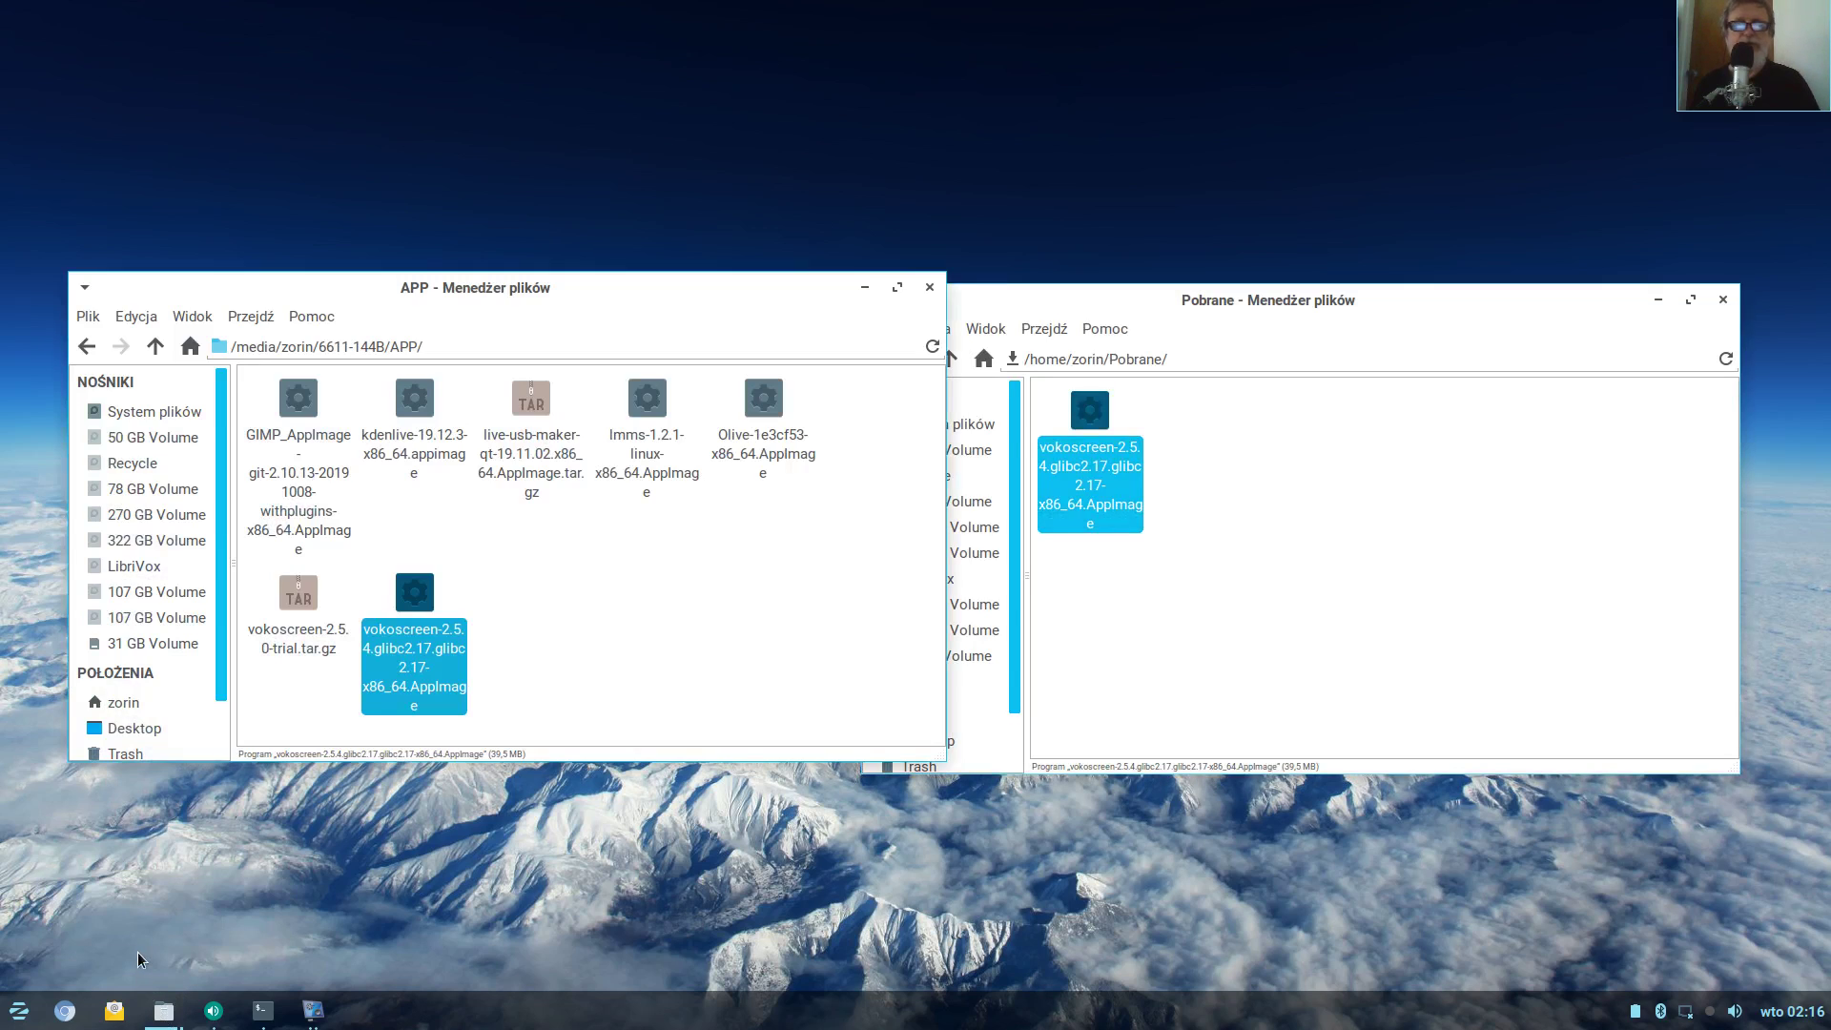
{"action": "left_click_drag", "start_coordinate": [1204, 301], "coordinate": [1295, 275]}
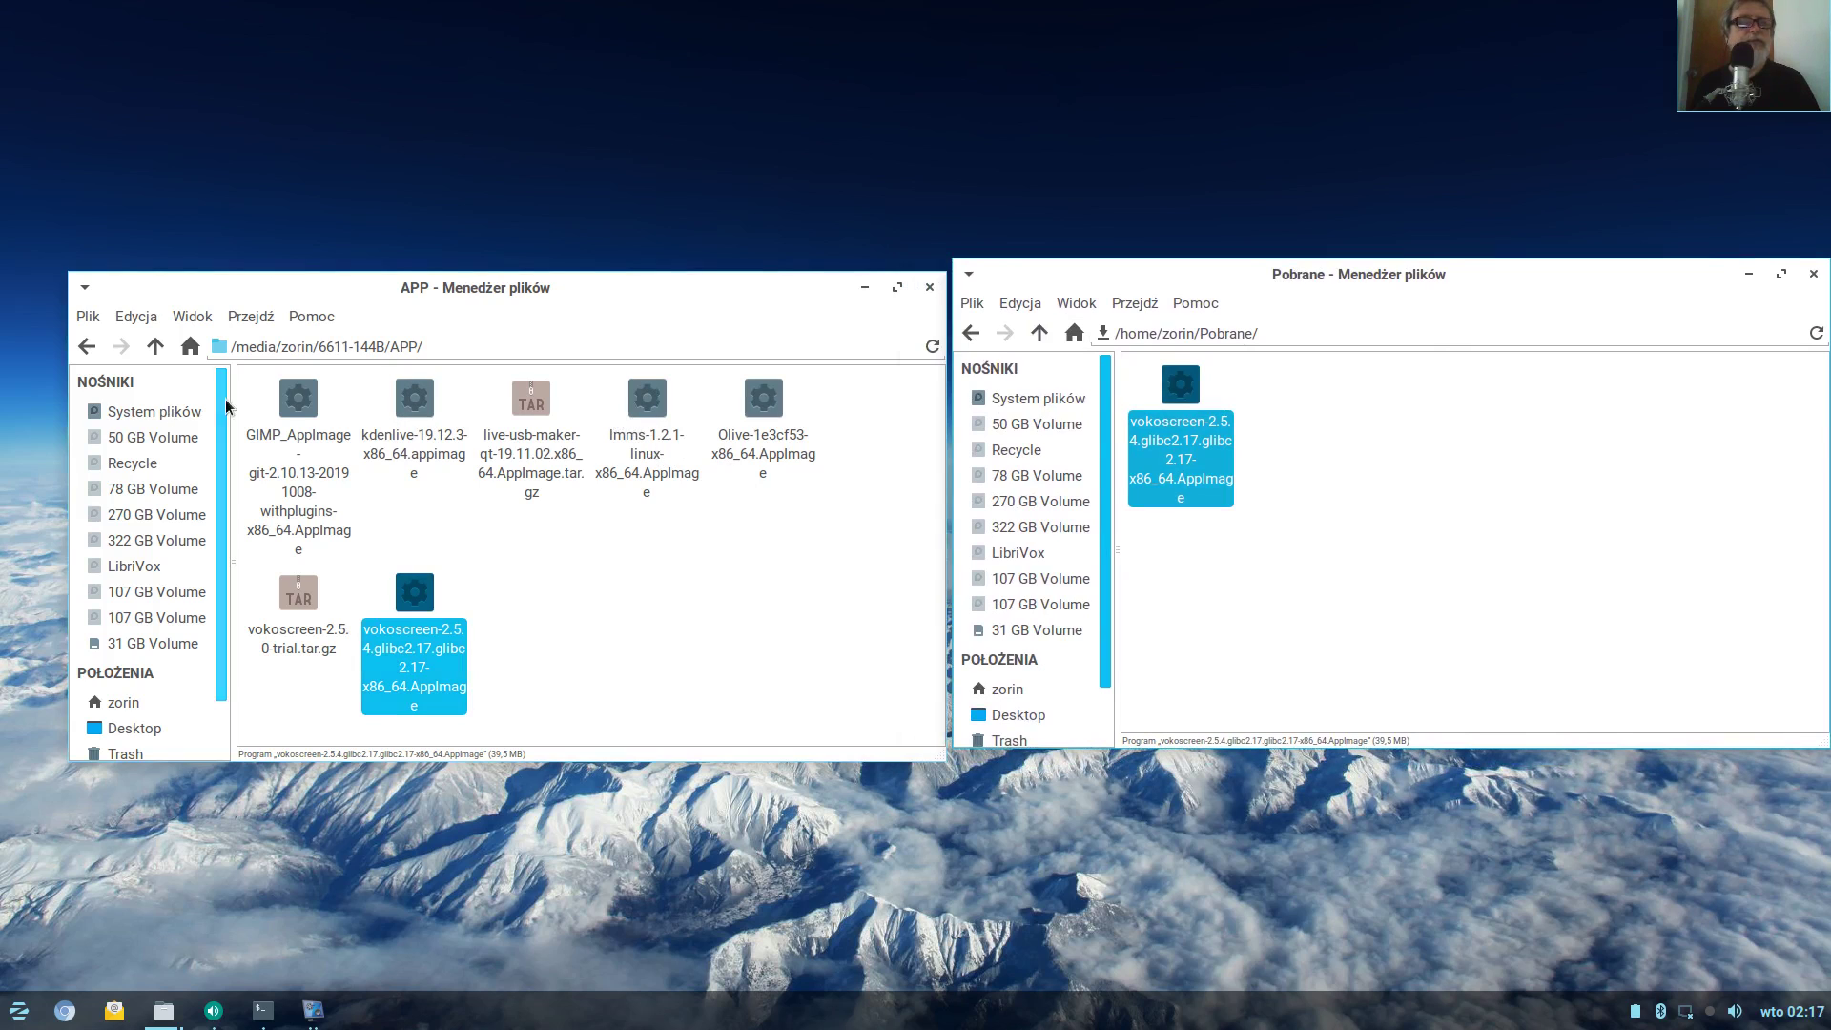
{"action": "left_click_drag", "start_coordinate": [303, 400], "coordinate": [1359, 417]}
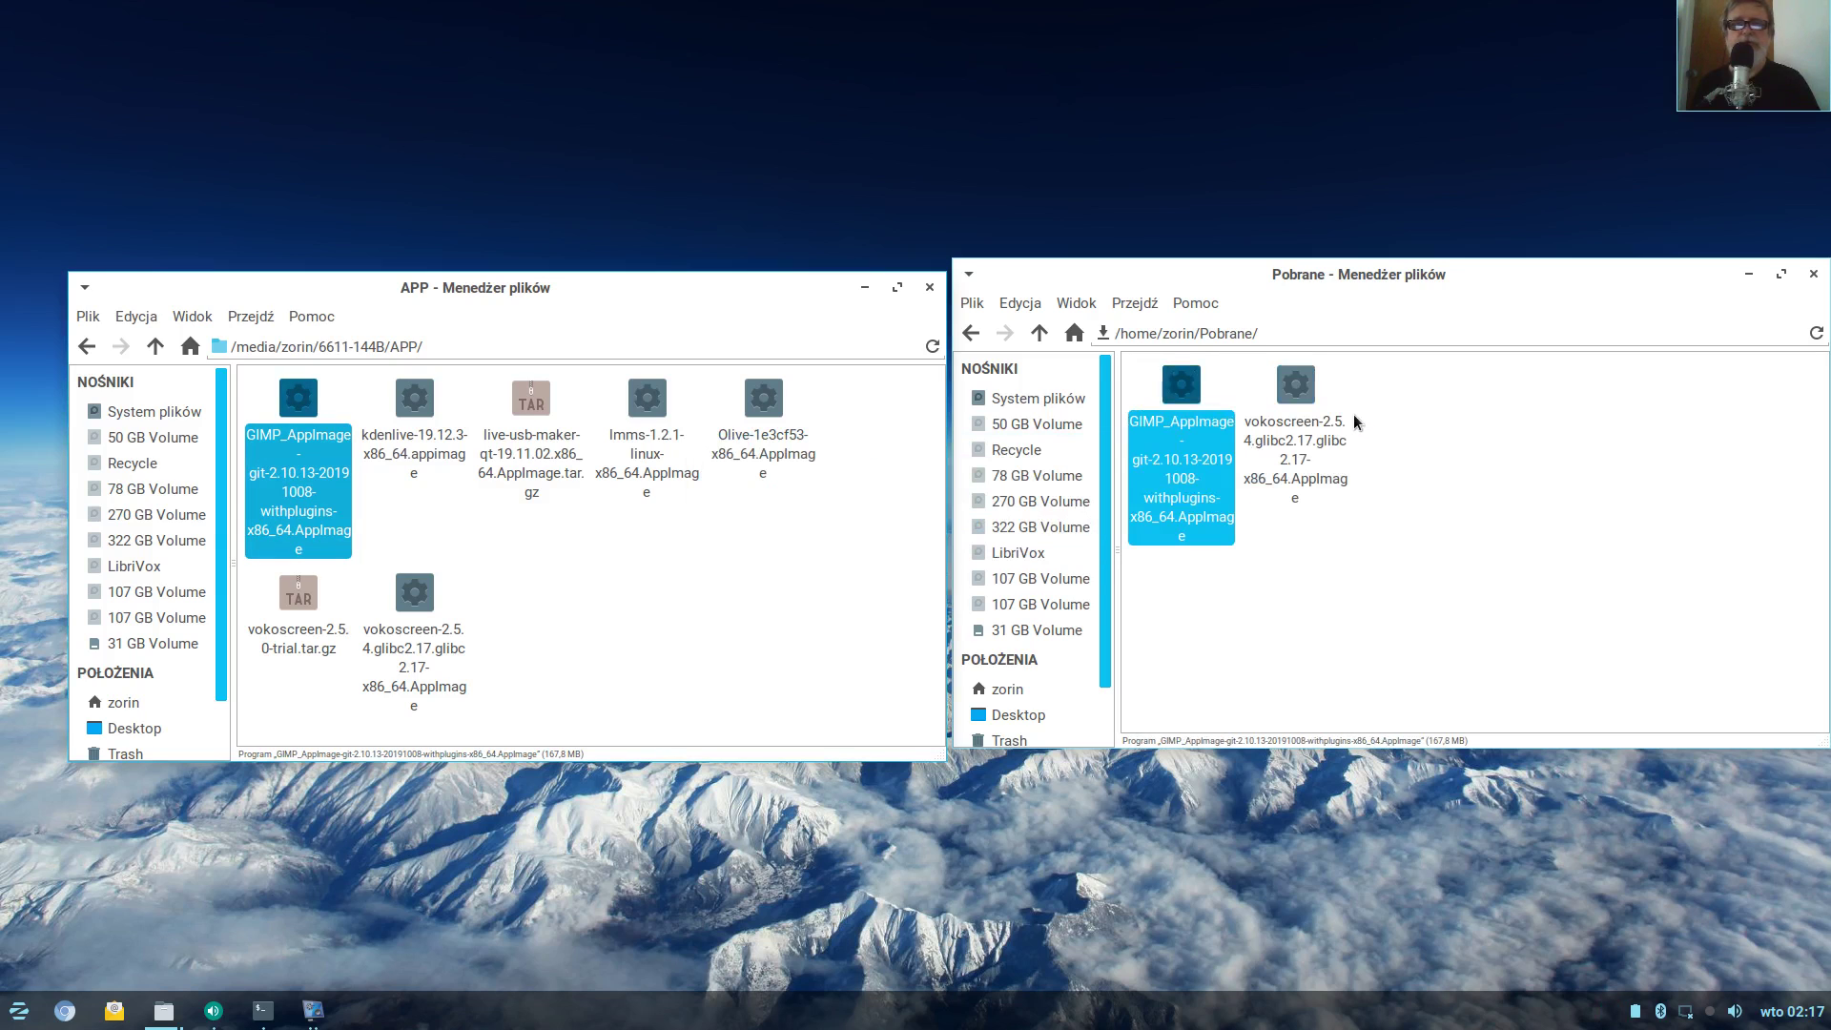
Allow the GIMP AppImage in Pobrane to run as a program in its permissions
{"action": "right_click", "coordinate": [1173, 398]}
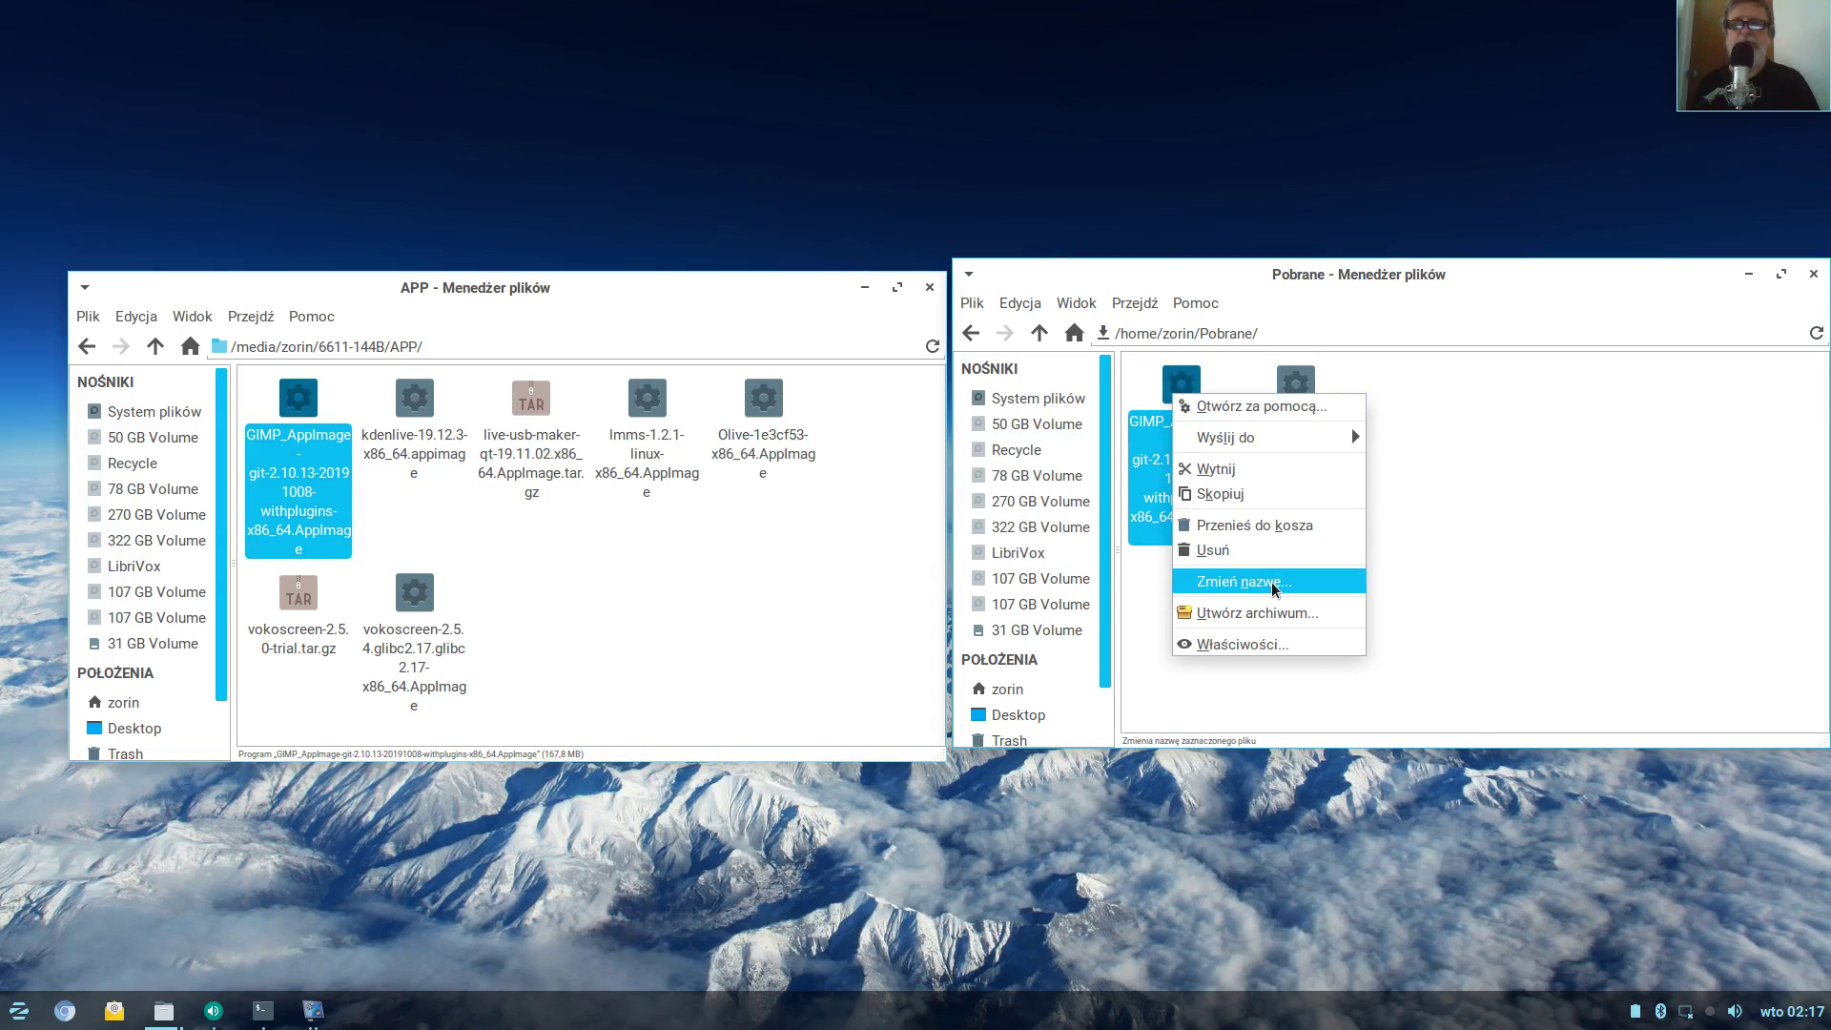
{"action": "left_click", "coordinate": [1252, 645]}
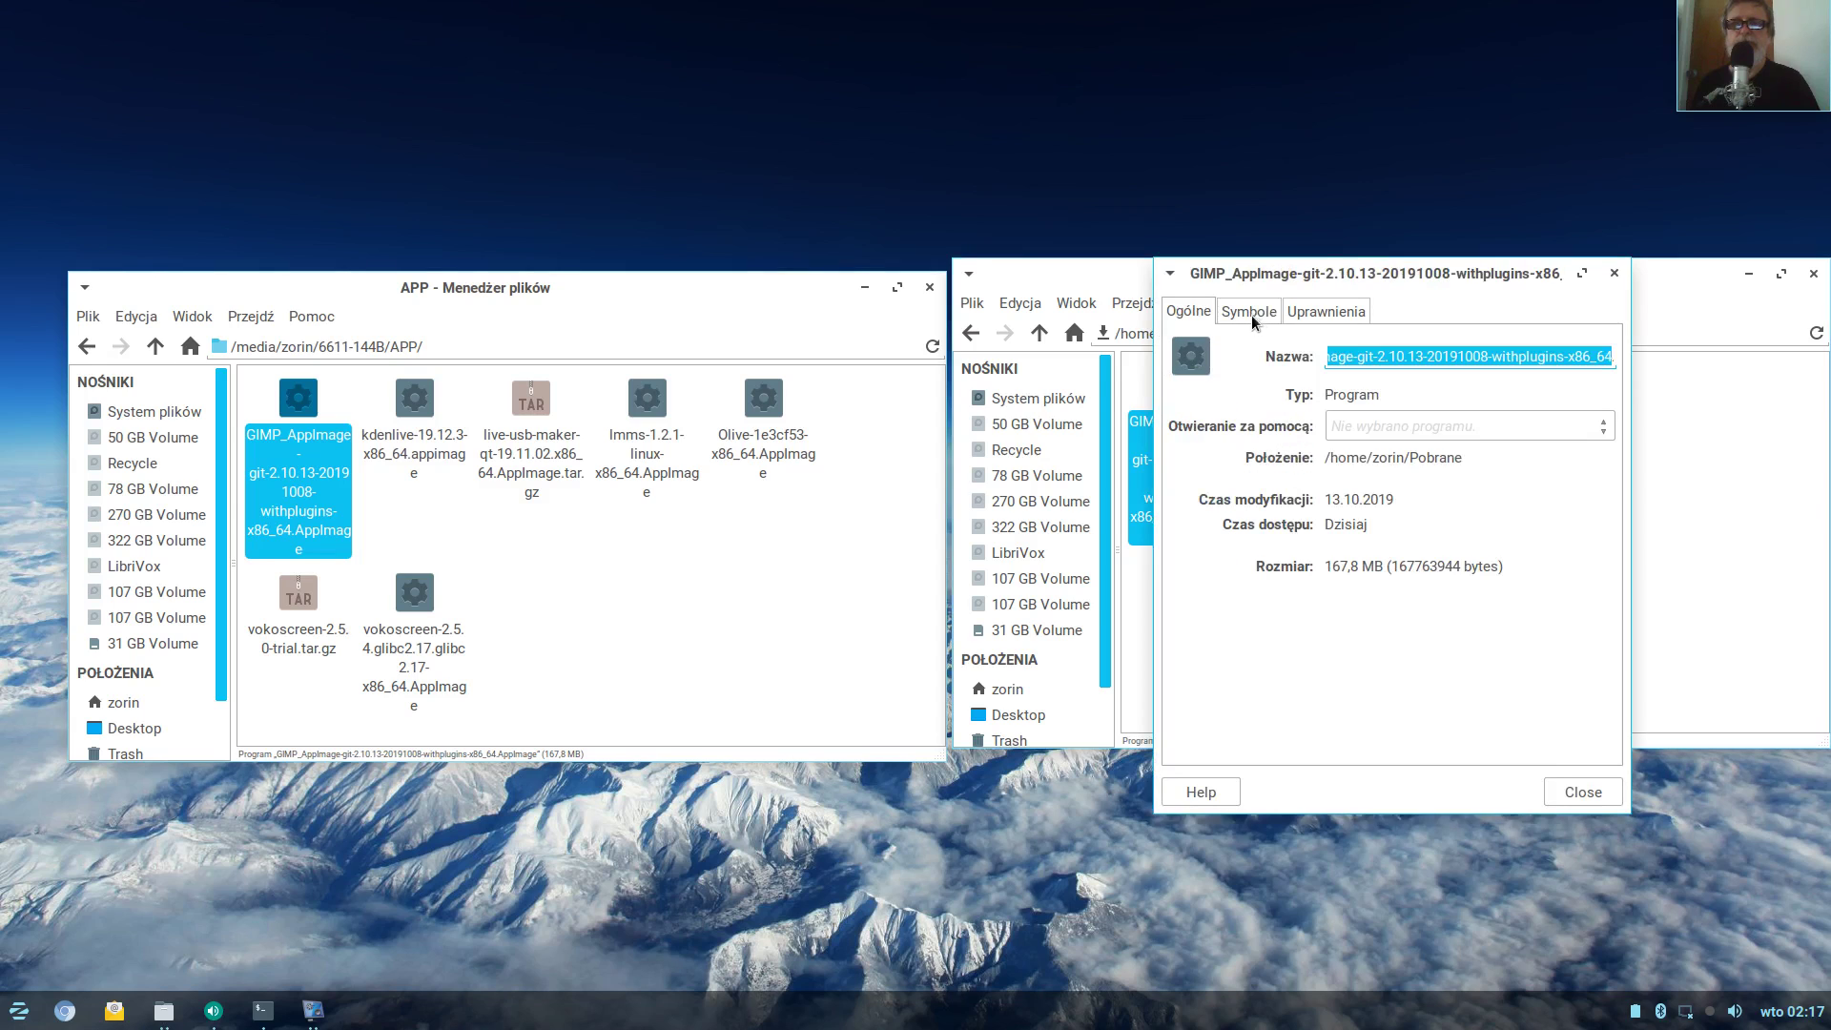
{"action": "left_click", "coordinate": [1358, 314]}
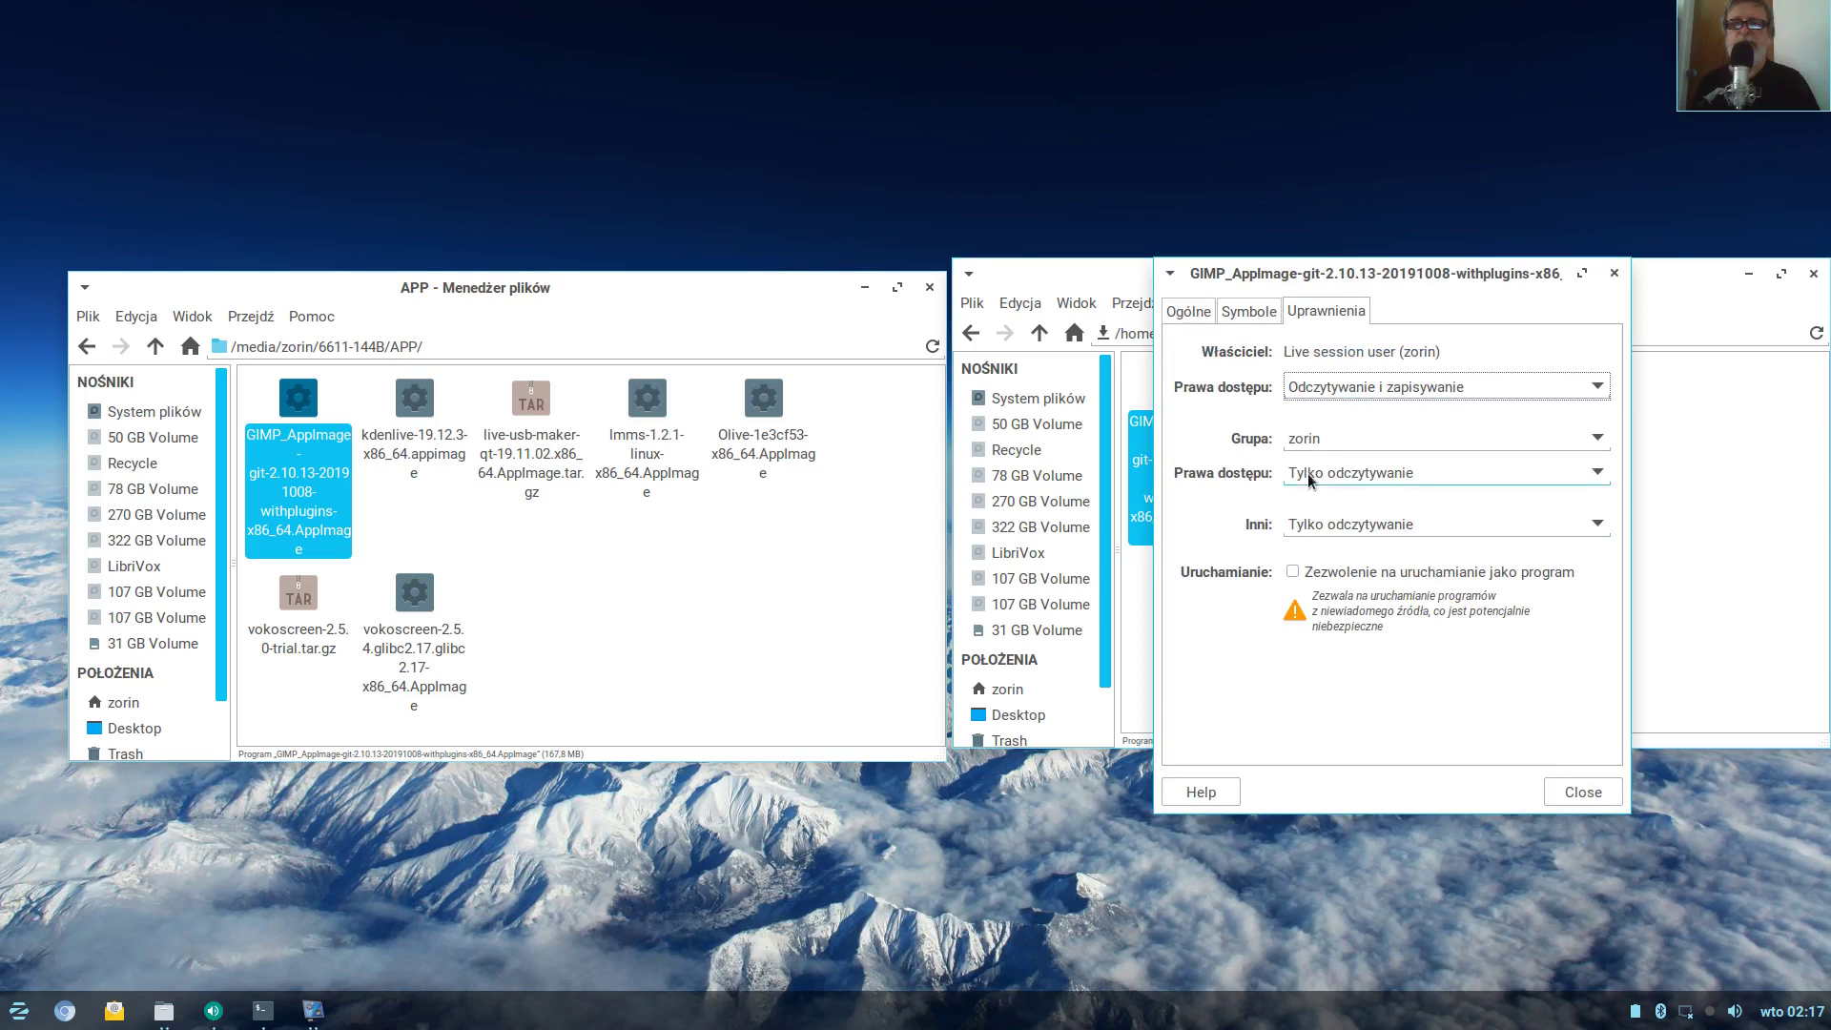
{"action": "left_click", "coordinate": [1294, 572]}
{"action": "left_click", "coordinate": [1583, 791]}
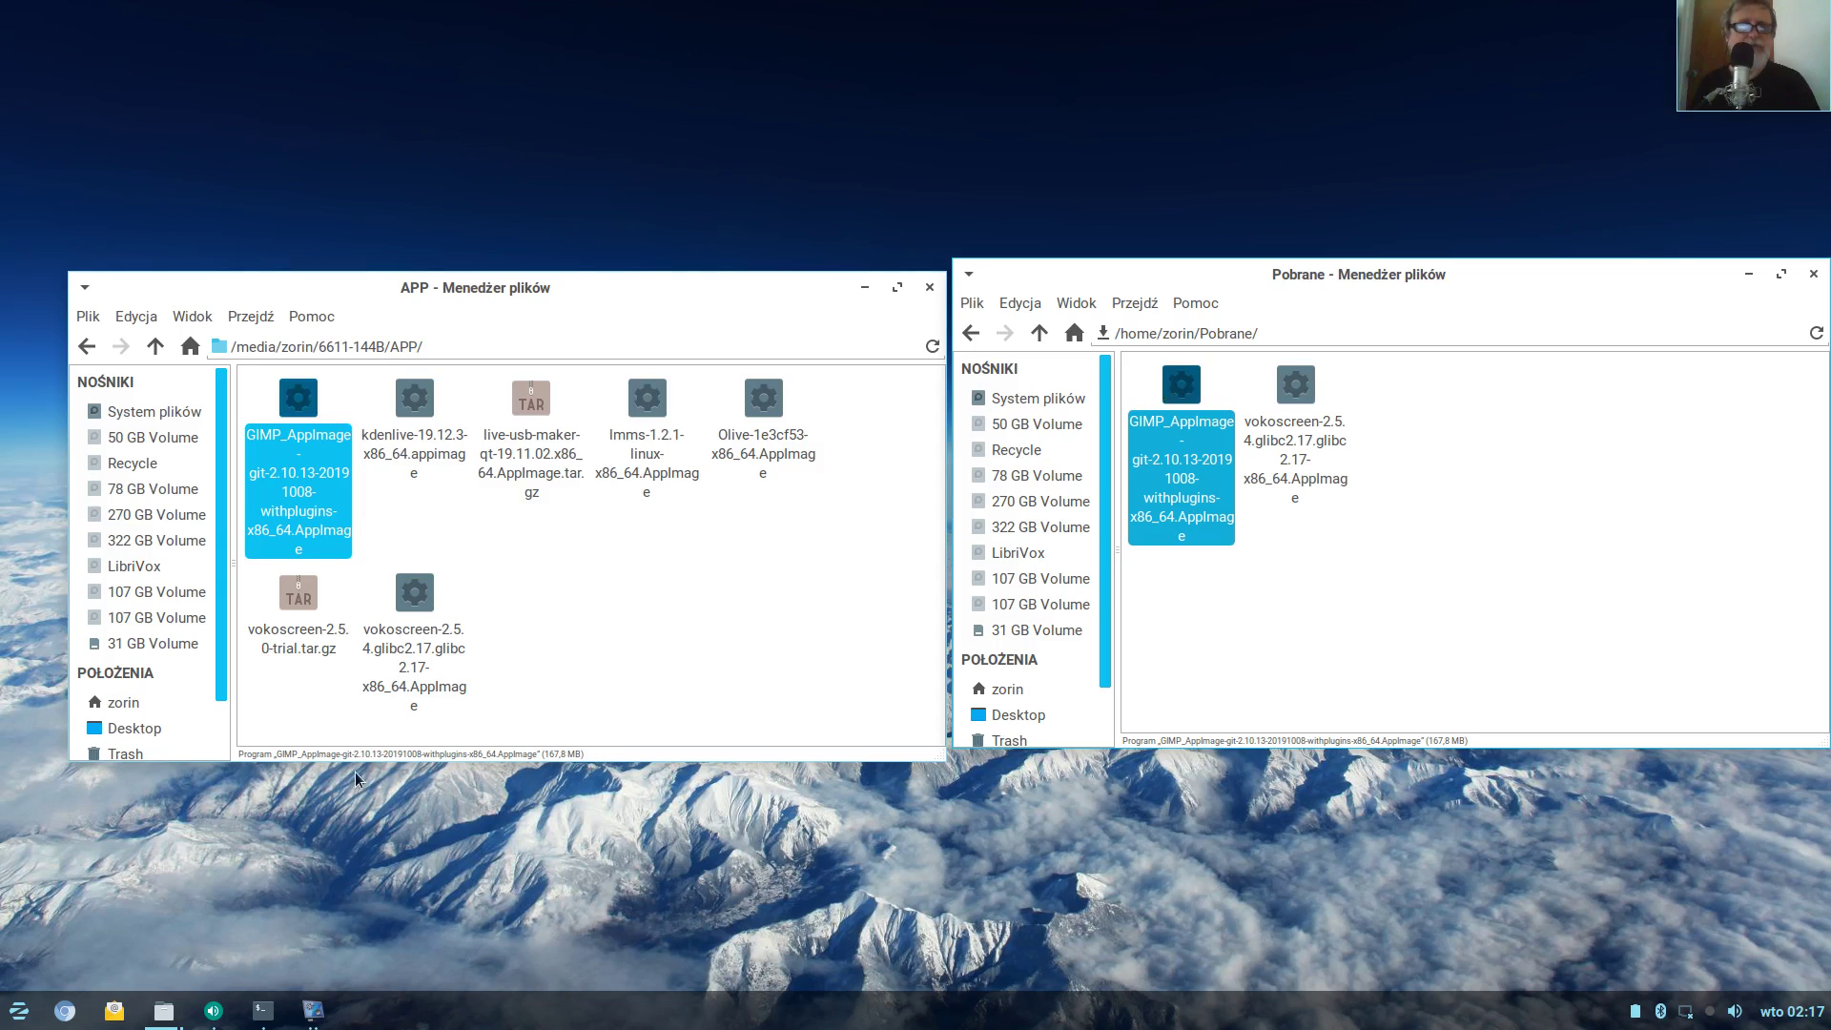
Minimize the APP and Pobrane folder windows
{"action": "left_click", "coordinate": [13, 1011]}
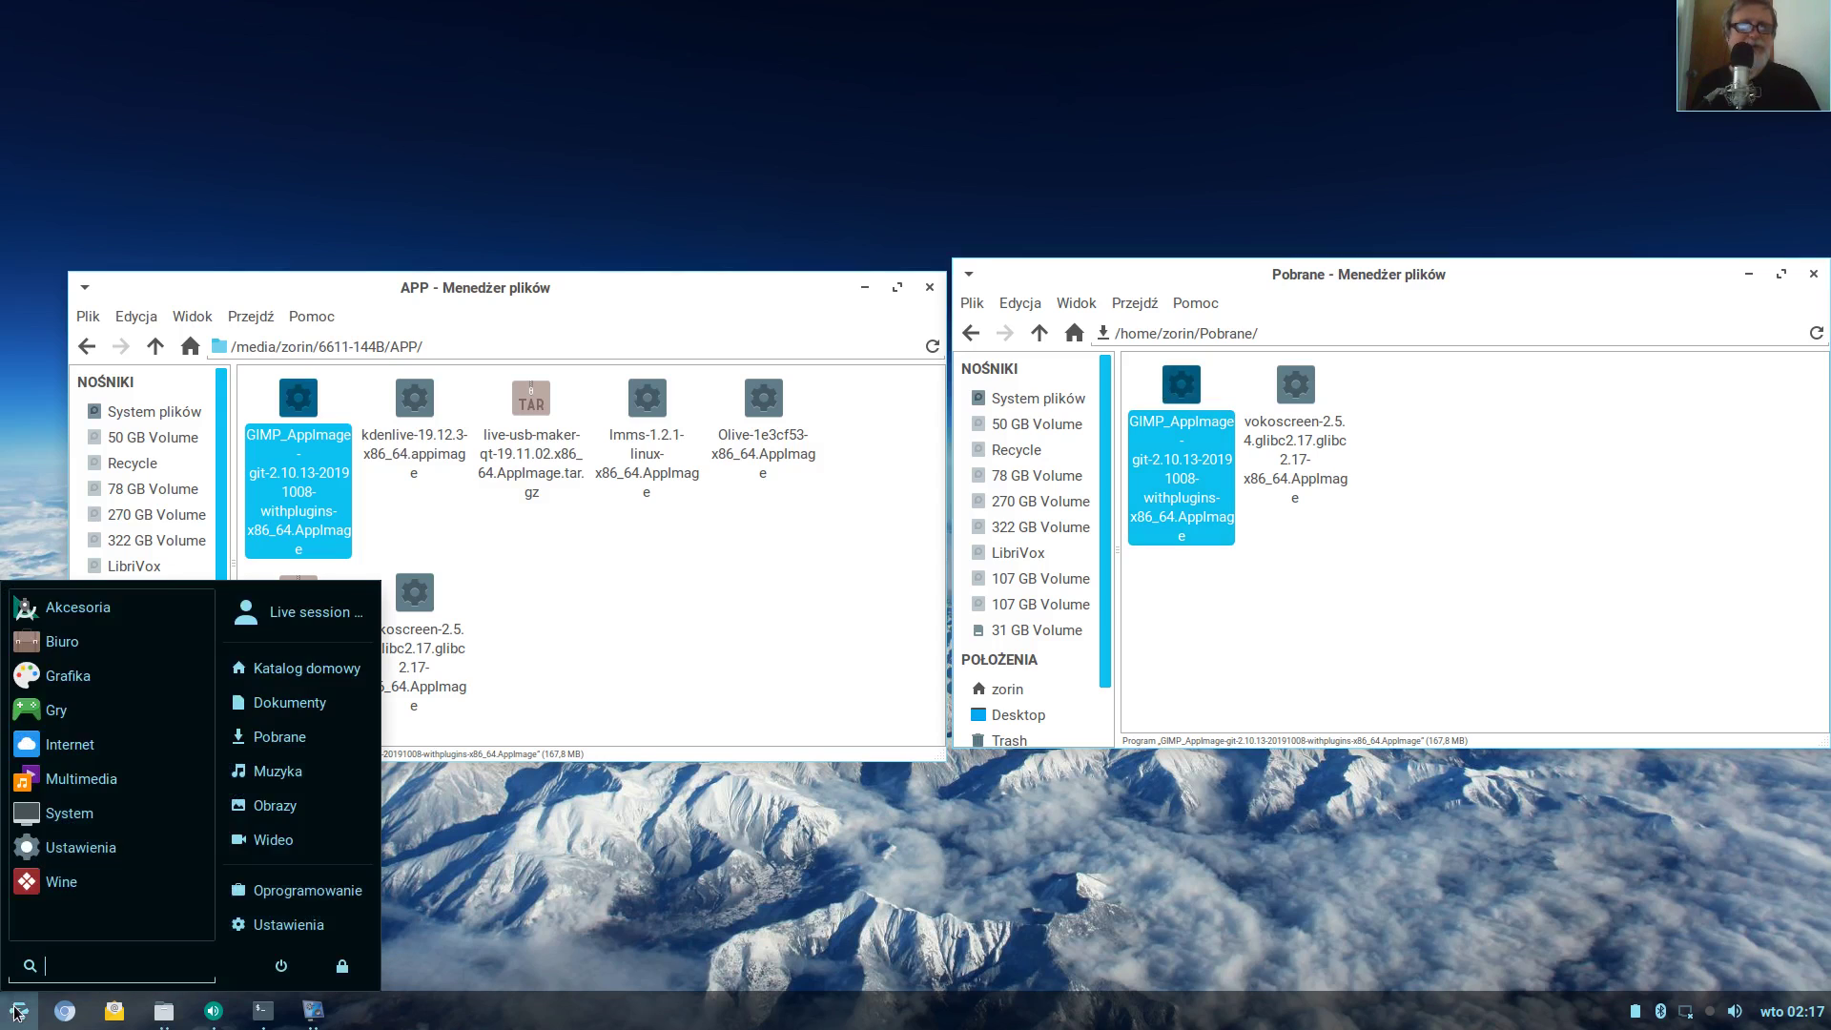
{"action": "left_click", "coordinate": [869, 287]}
{"action": "left_click", "coordinate": [867, 287]}
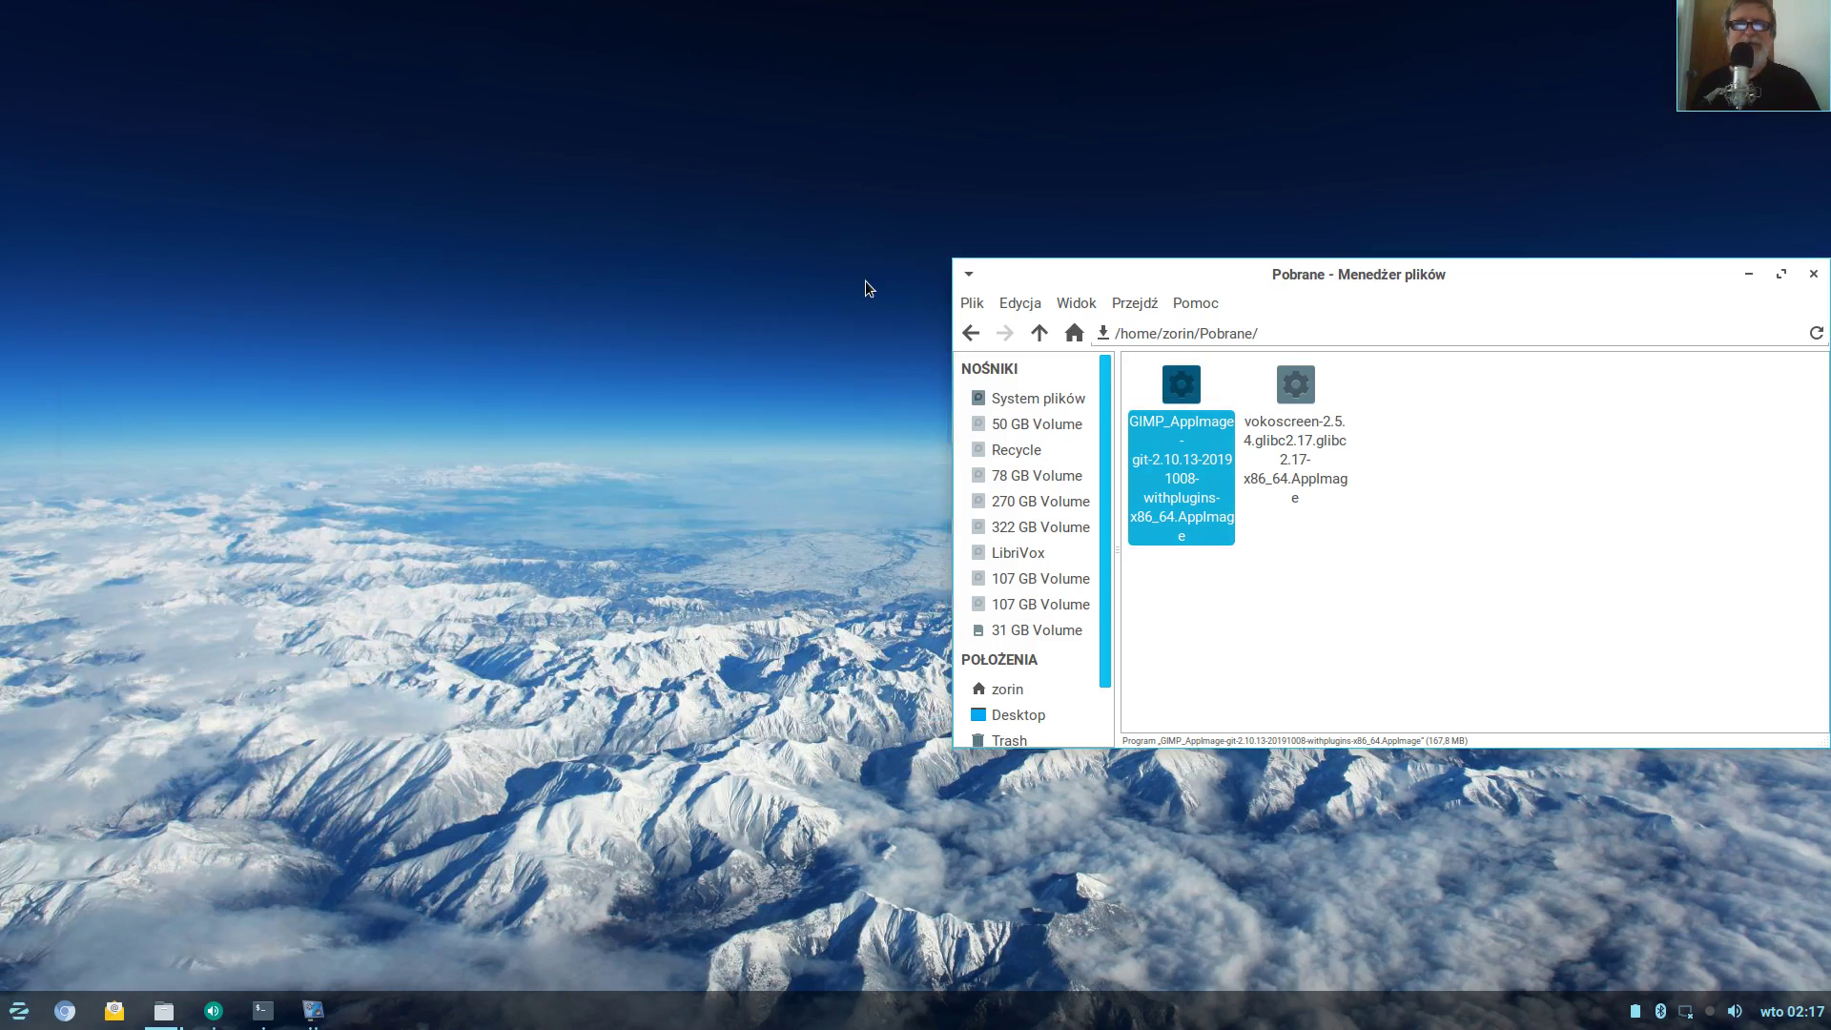
{"action": "left_click_drag", "start_coordinate": [1601, 284], "coordinate": [1453, 283]}
{"action": "left_click", "coordinate": [1601, 273]}
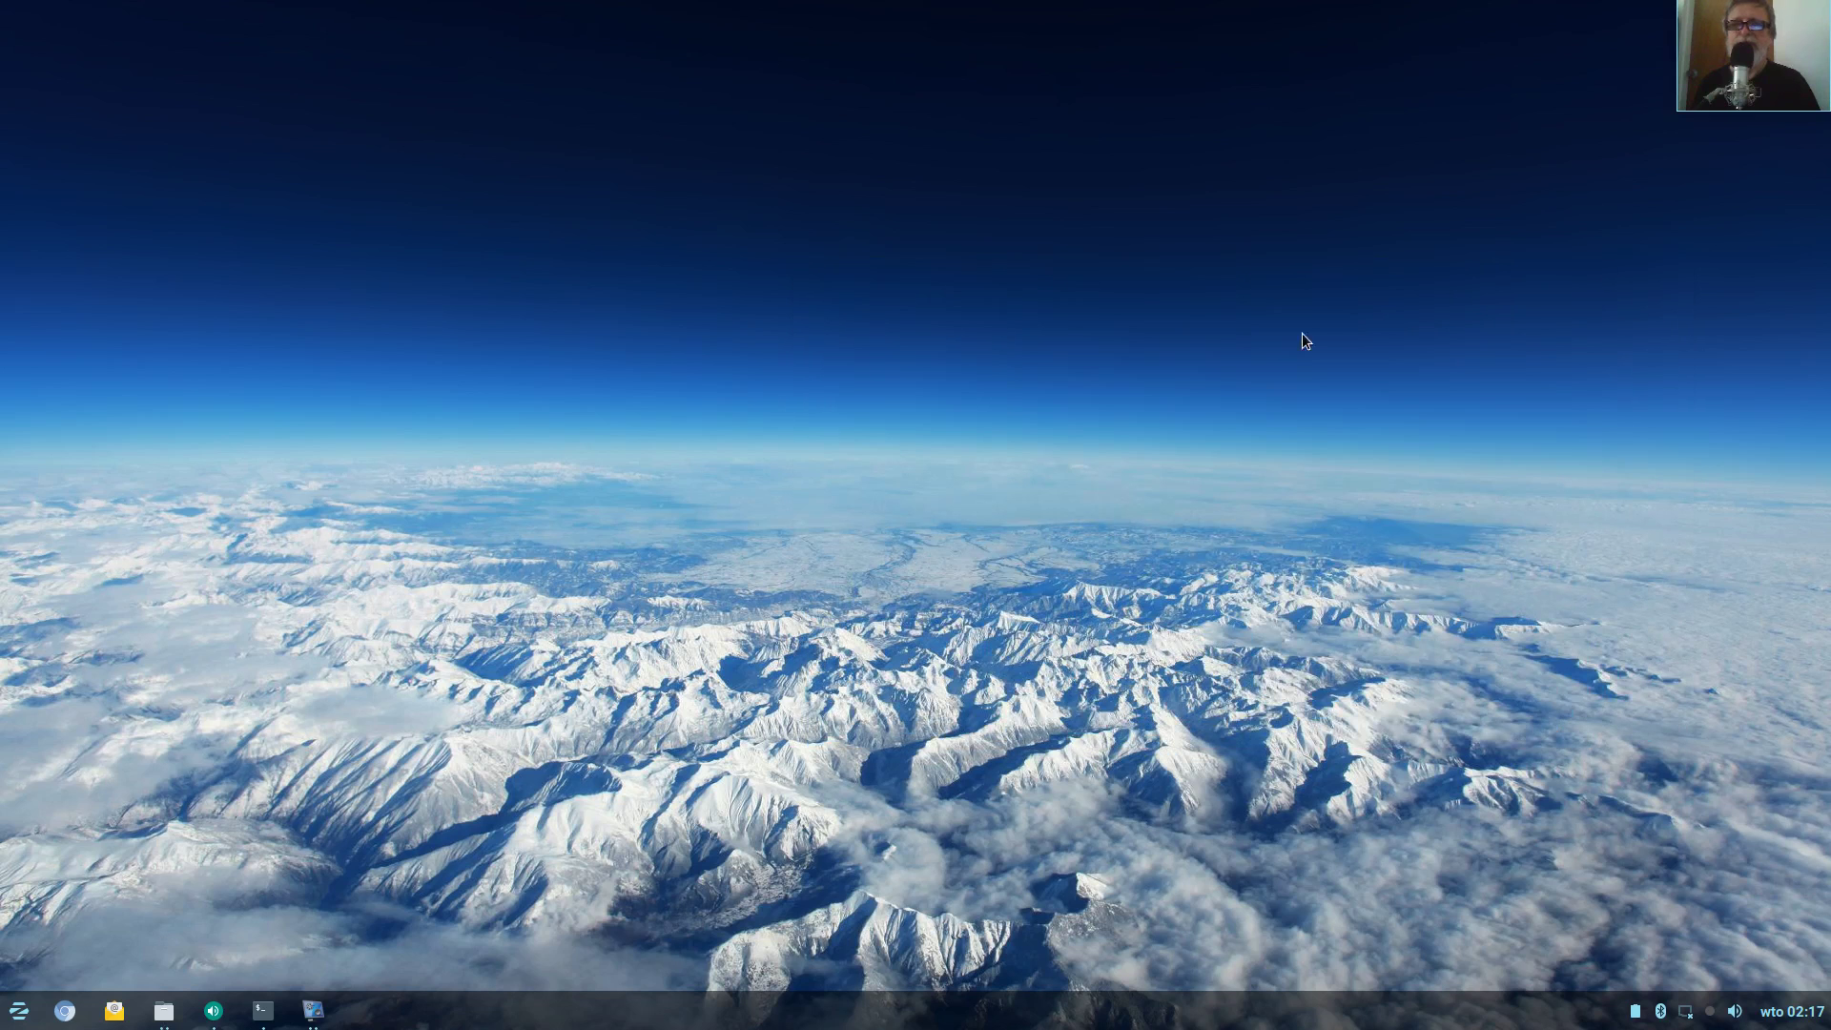
Launch Quadrapassel from the installed games to look at it, and close the game window
{"action": "left_click", "coordinate": [24, 1019]}
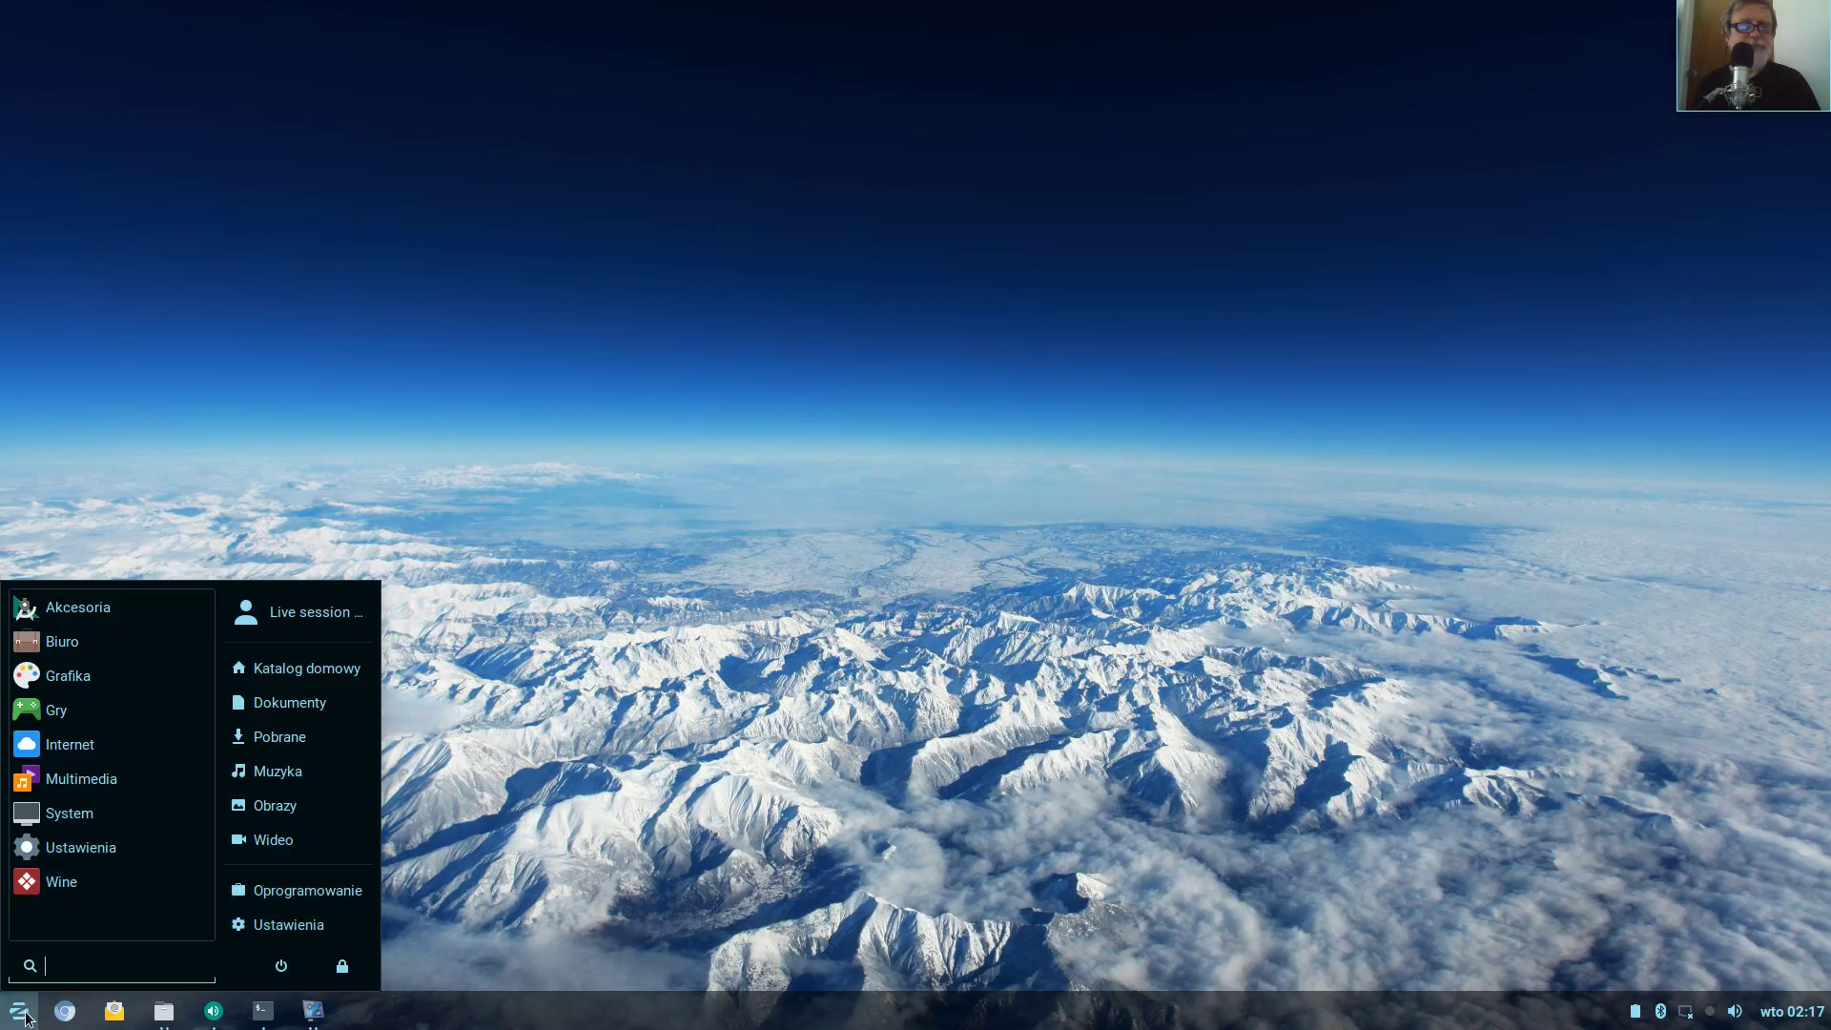
{"action": "left_click", "coordinate": [56, 714]}
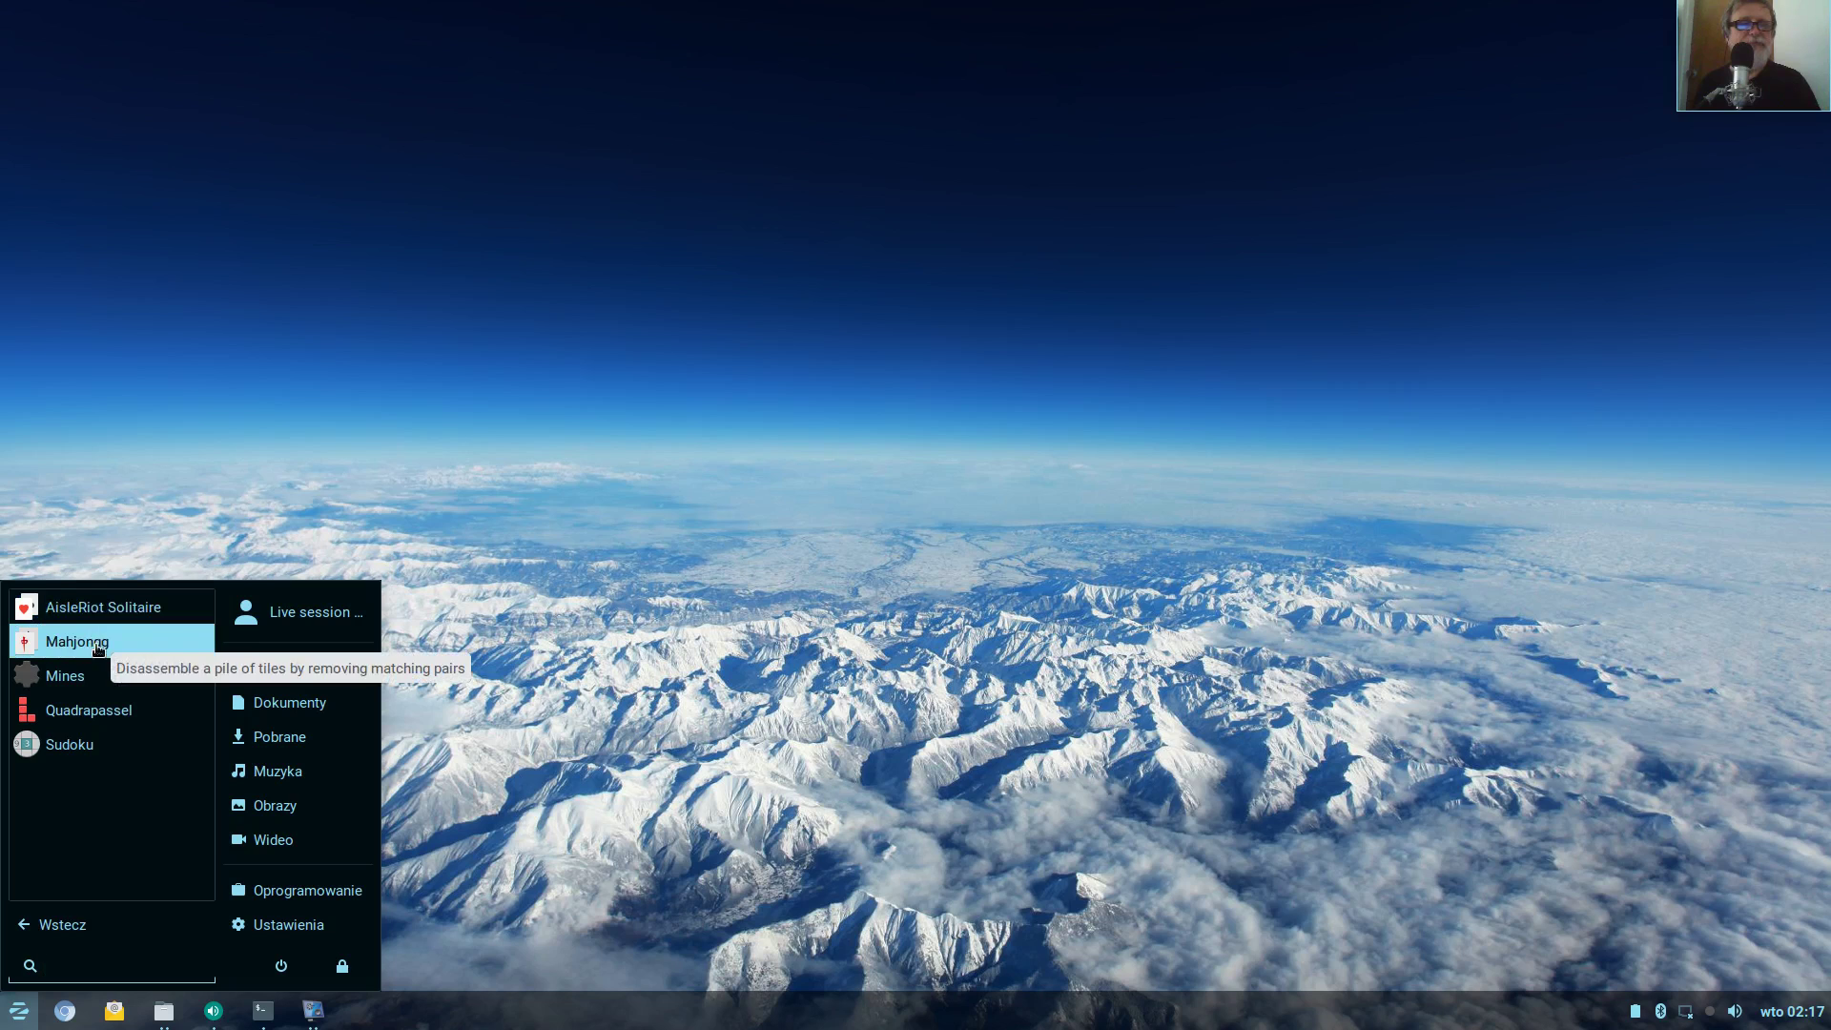
{"action": "left_click", "coordinate": [89, 710]}
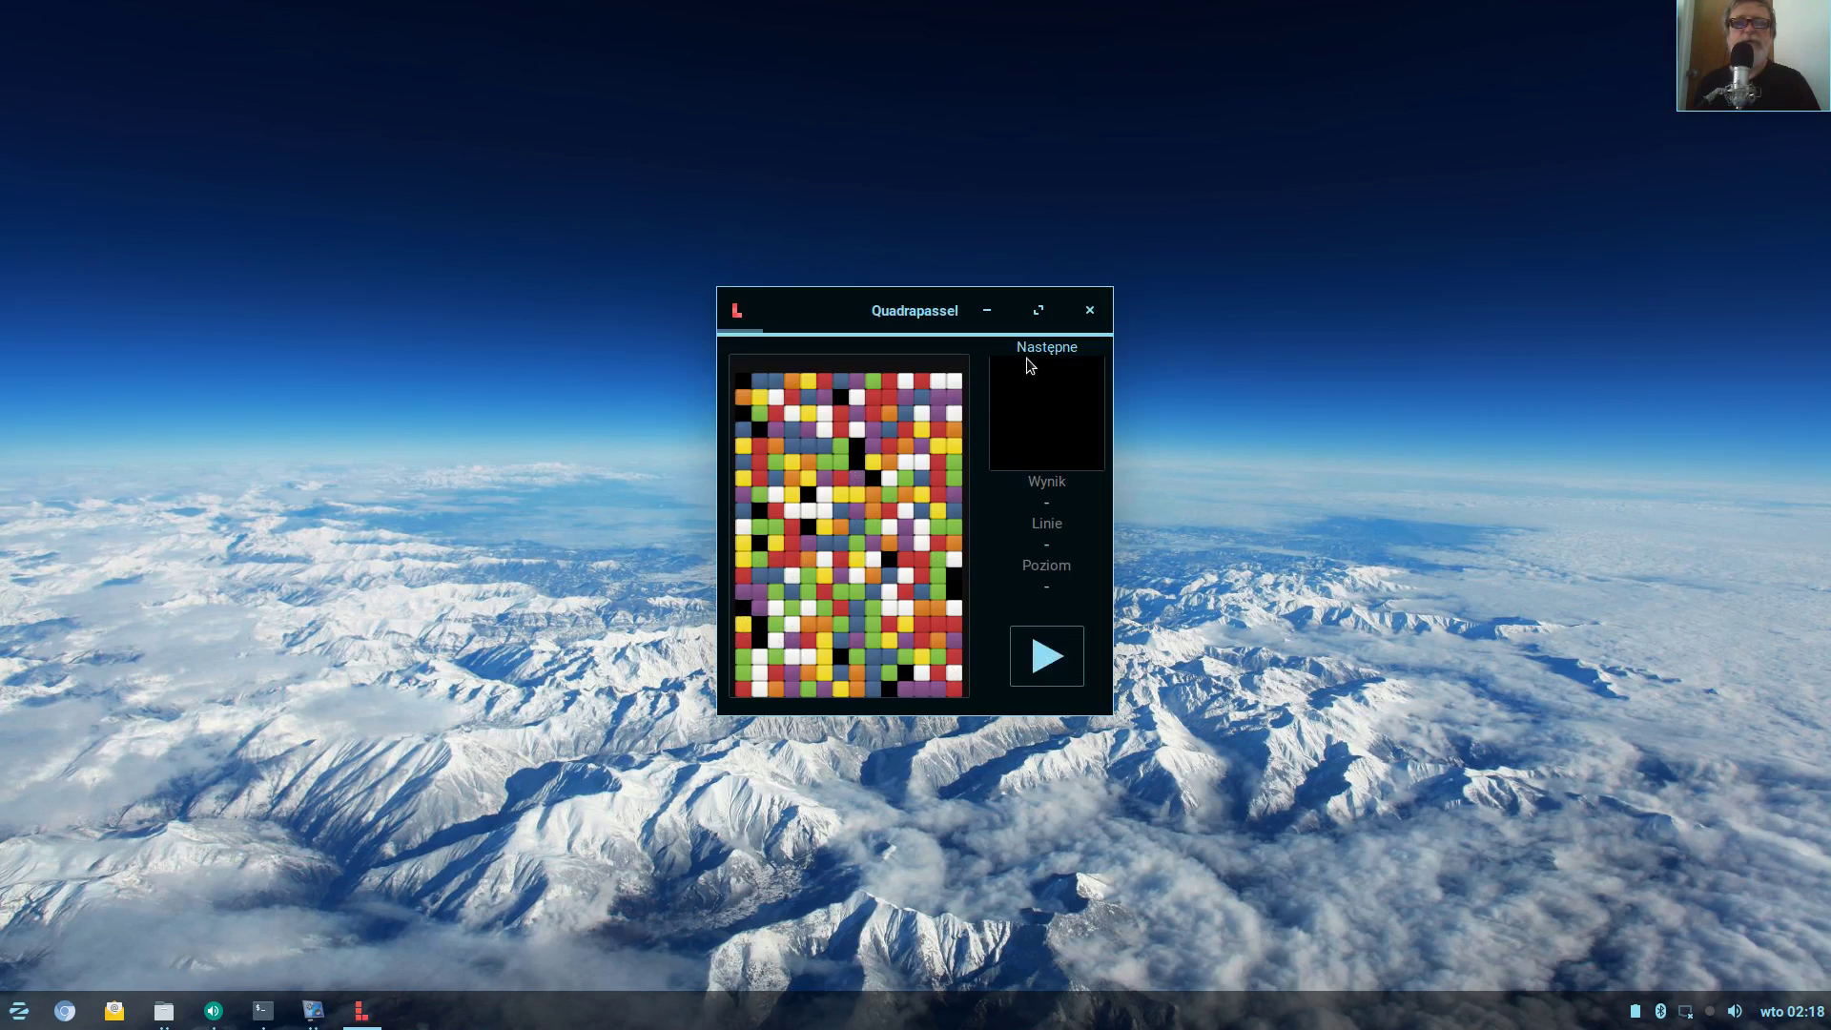
{"action": "left_click_drag", "start_coordinate": [1103, 316], "coordinate": [1091, 312]}
{"action": "left_click", "coordinate": [1085, 311]}
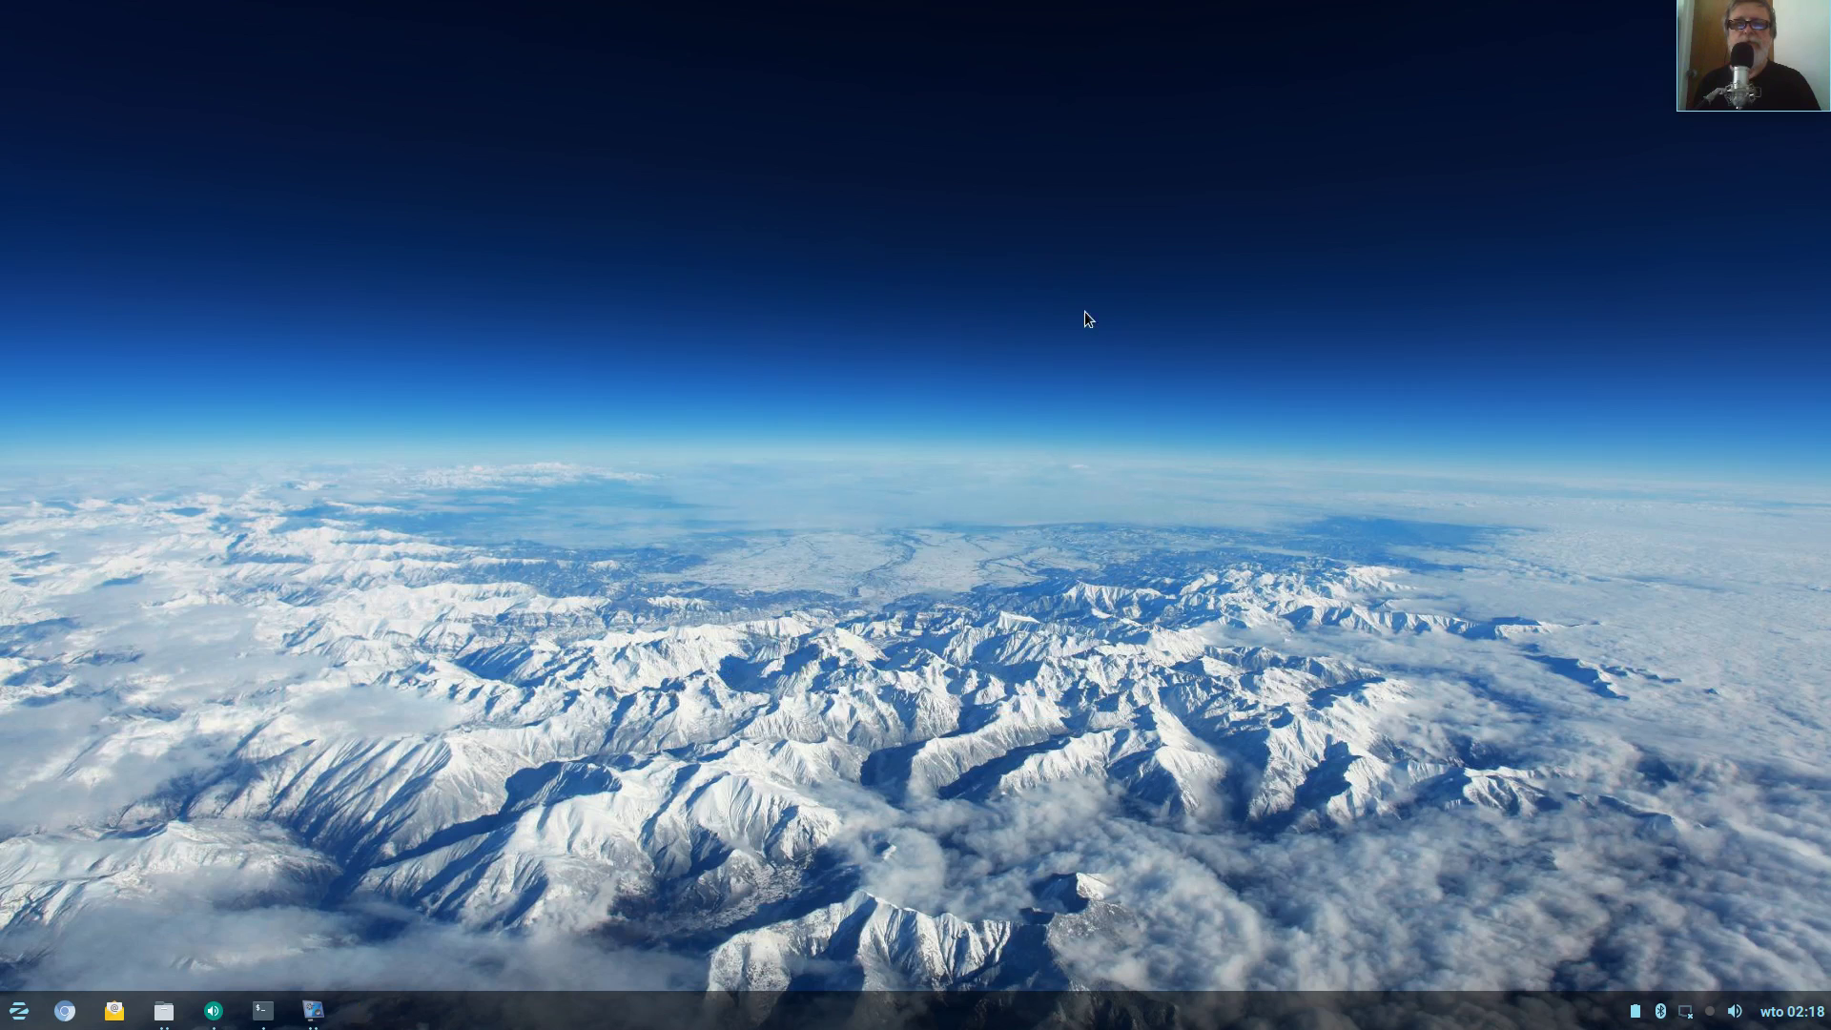
Launch the preinstalled GIMP Image Editor, move its main window higher on the desktop and enlarge it
{"action": "right_click", "coordinate": [833, 89]}
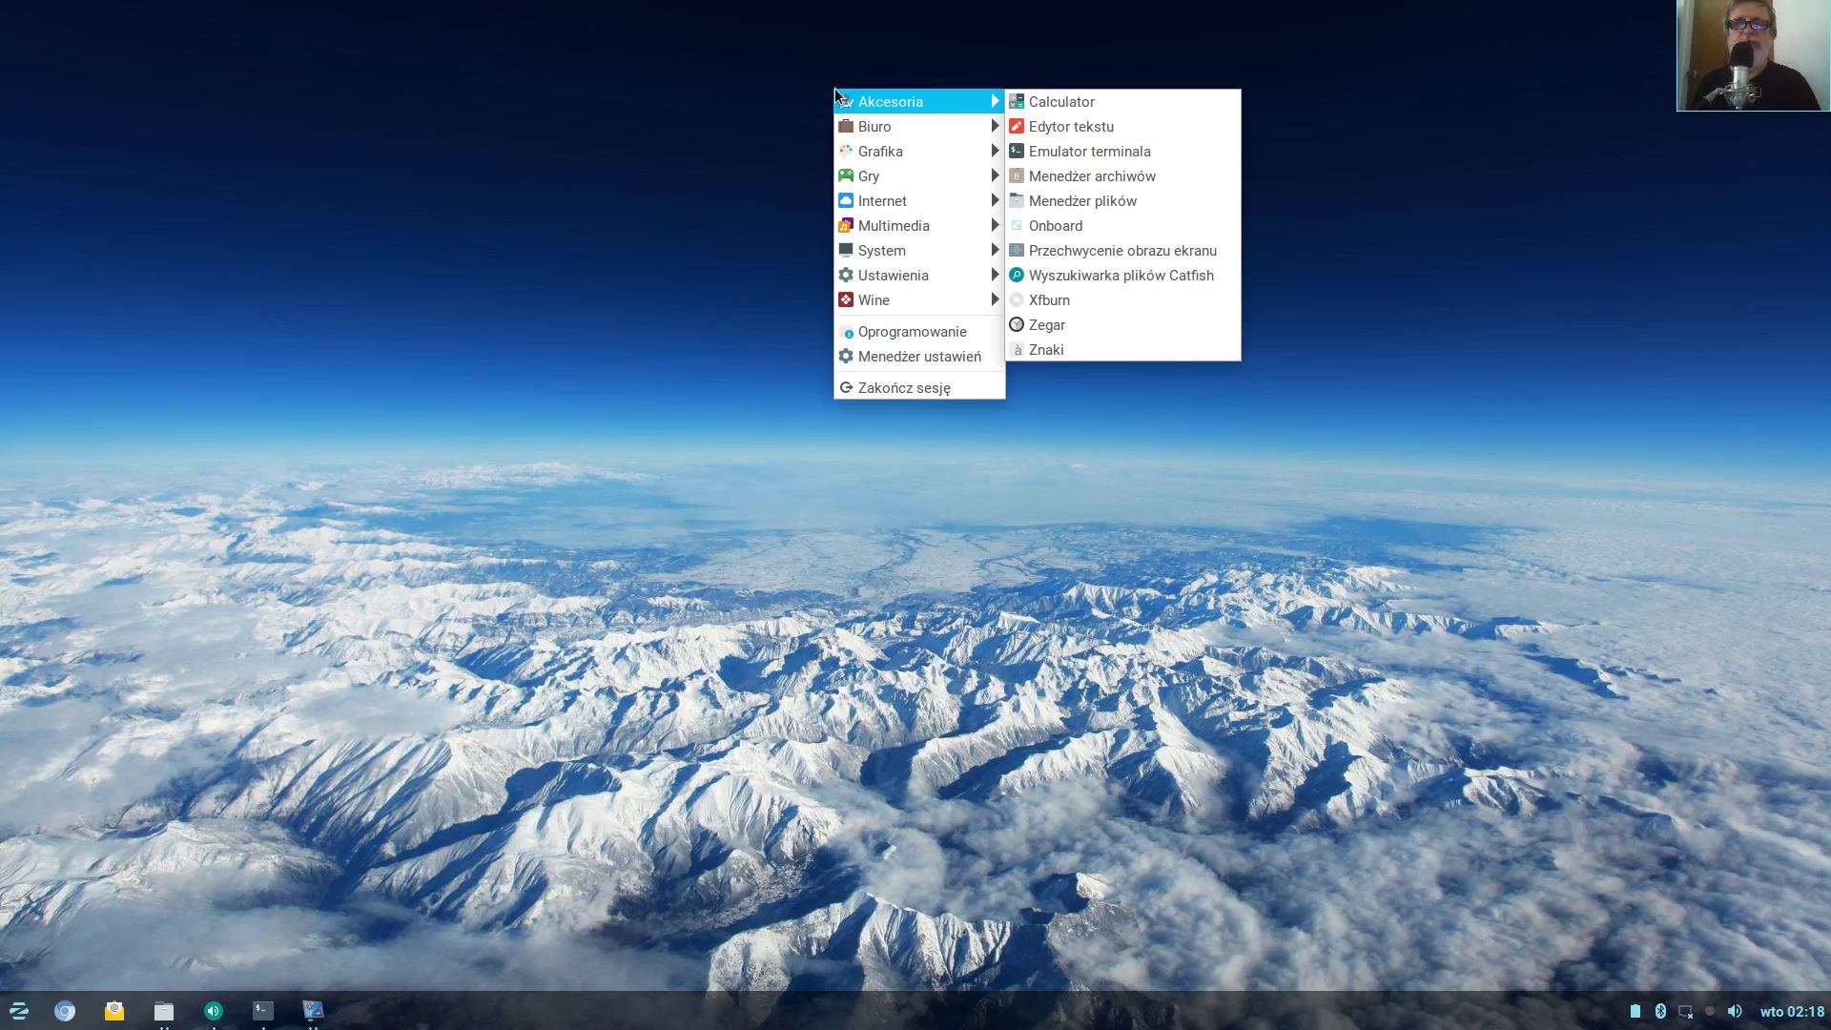
{"action": "mouse_move", "coordinate": [894, 218]}
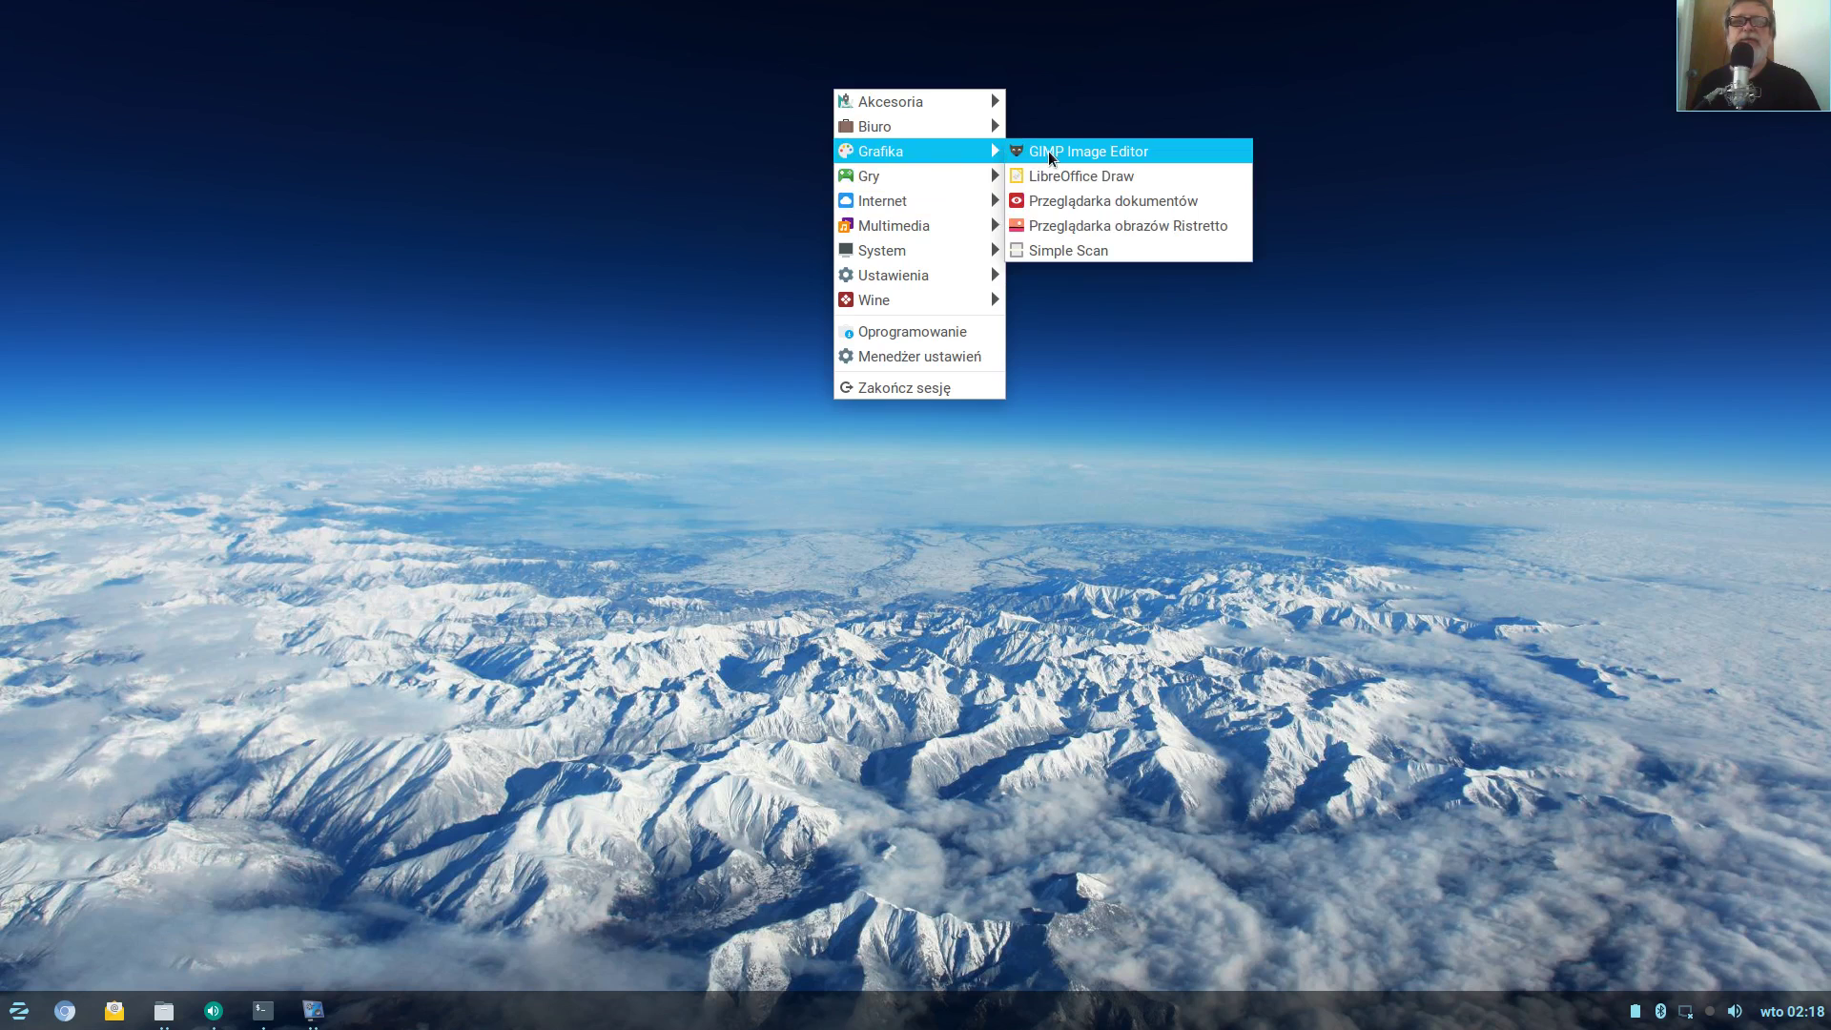
{"action": "left_click", "coordinate": [1049, 151]}
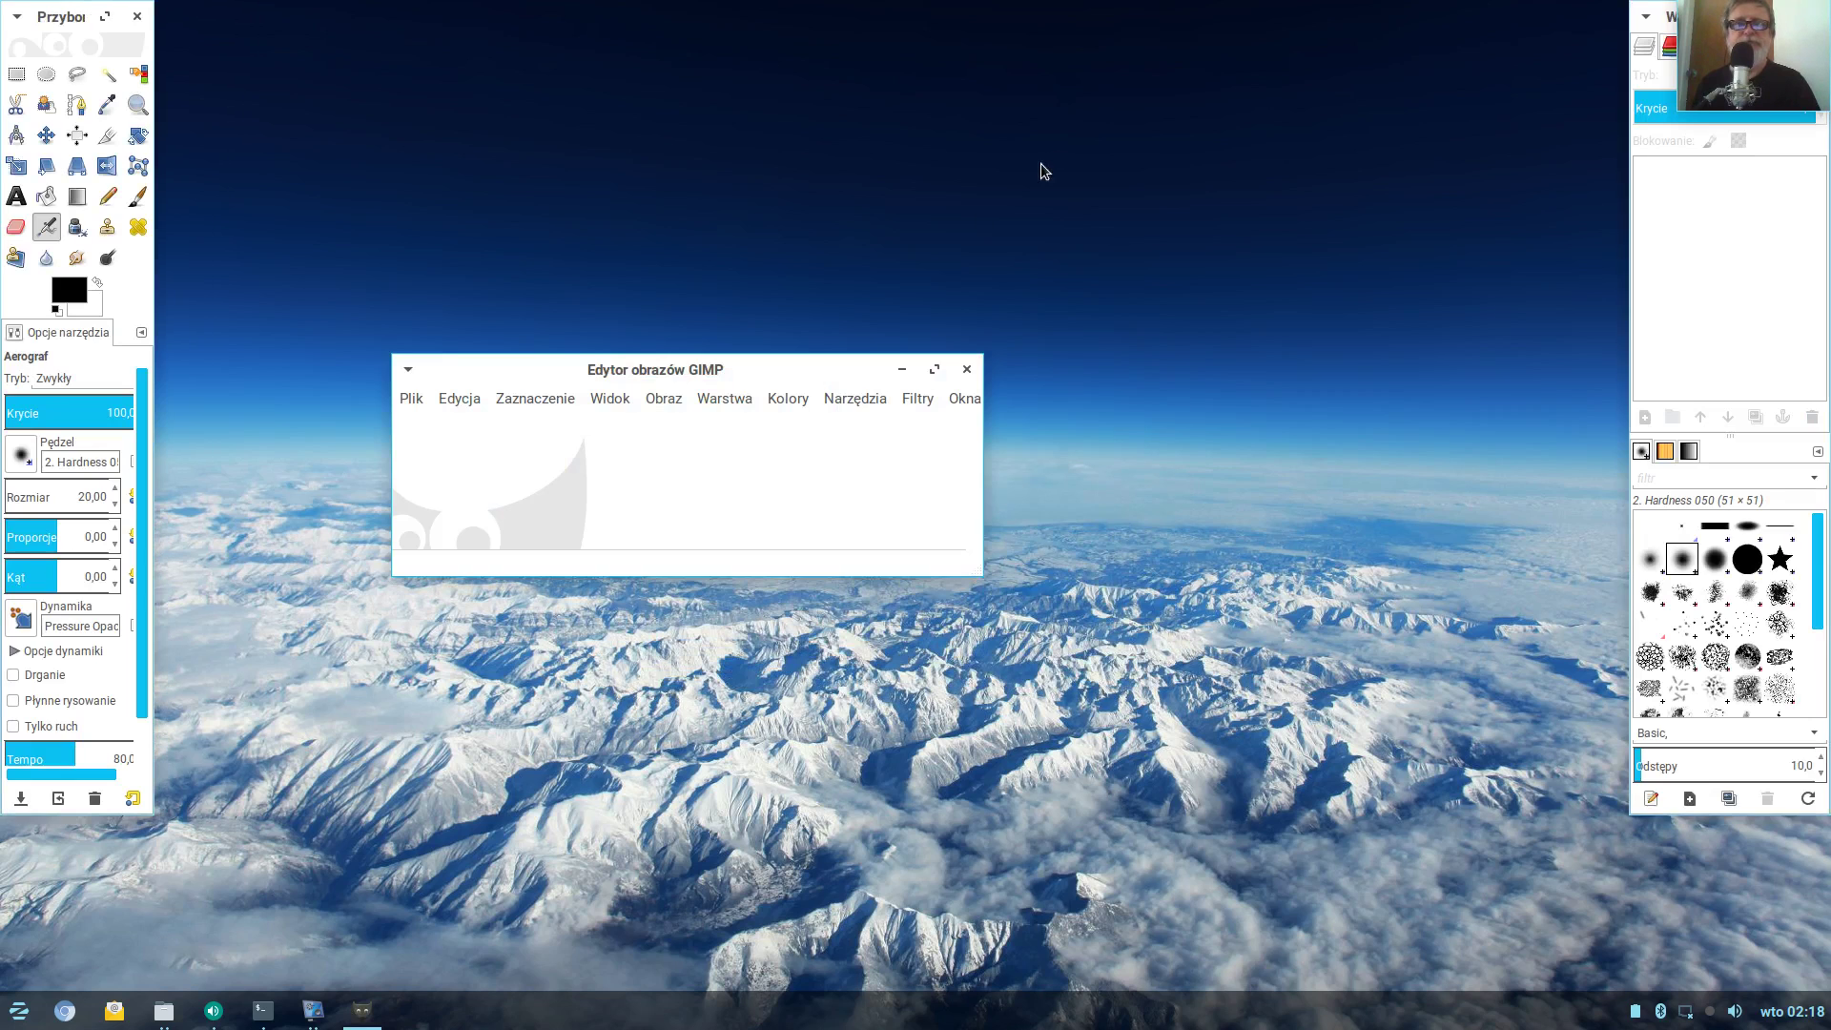
{"action": "left_click_drag", "start_coordinate": [631, 372], "coordinate": [705, 158]}
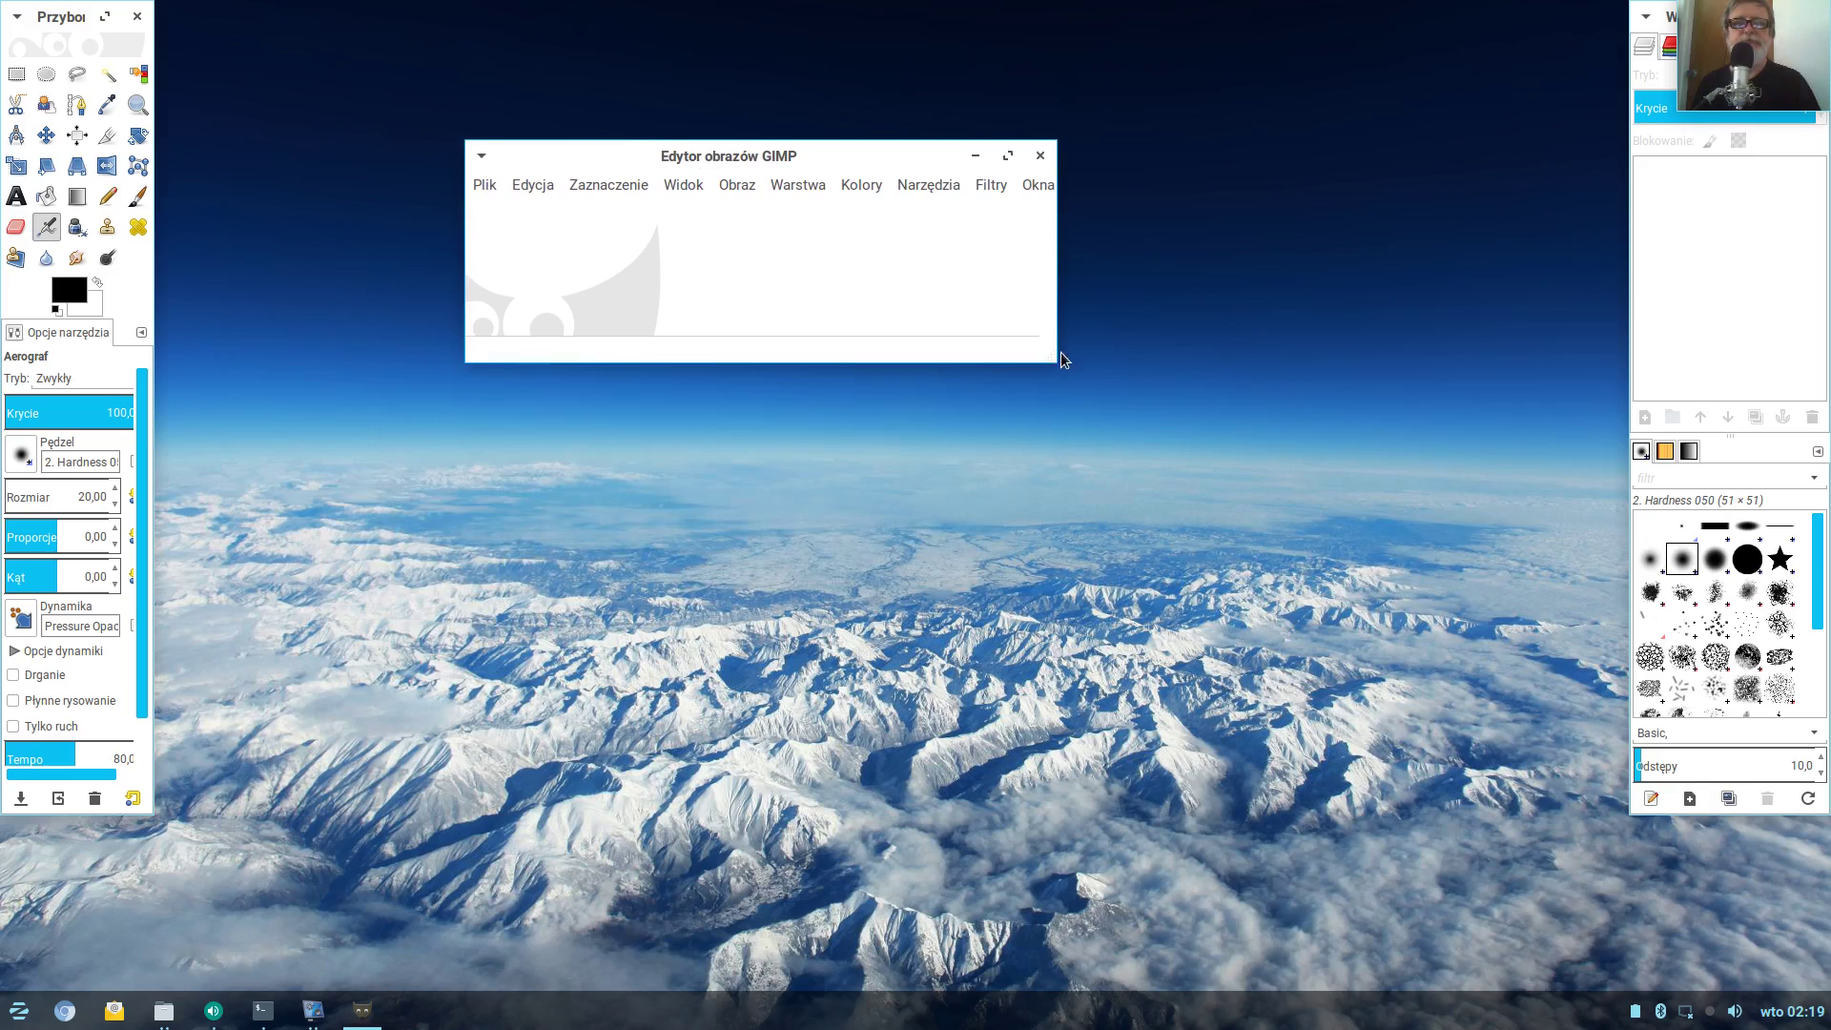
{"action": "left_click_drag", "start_coordinate": [1053, 353], "coordinate": [1230, 387]}
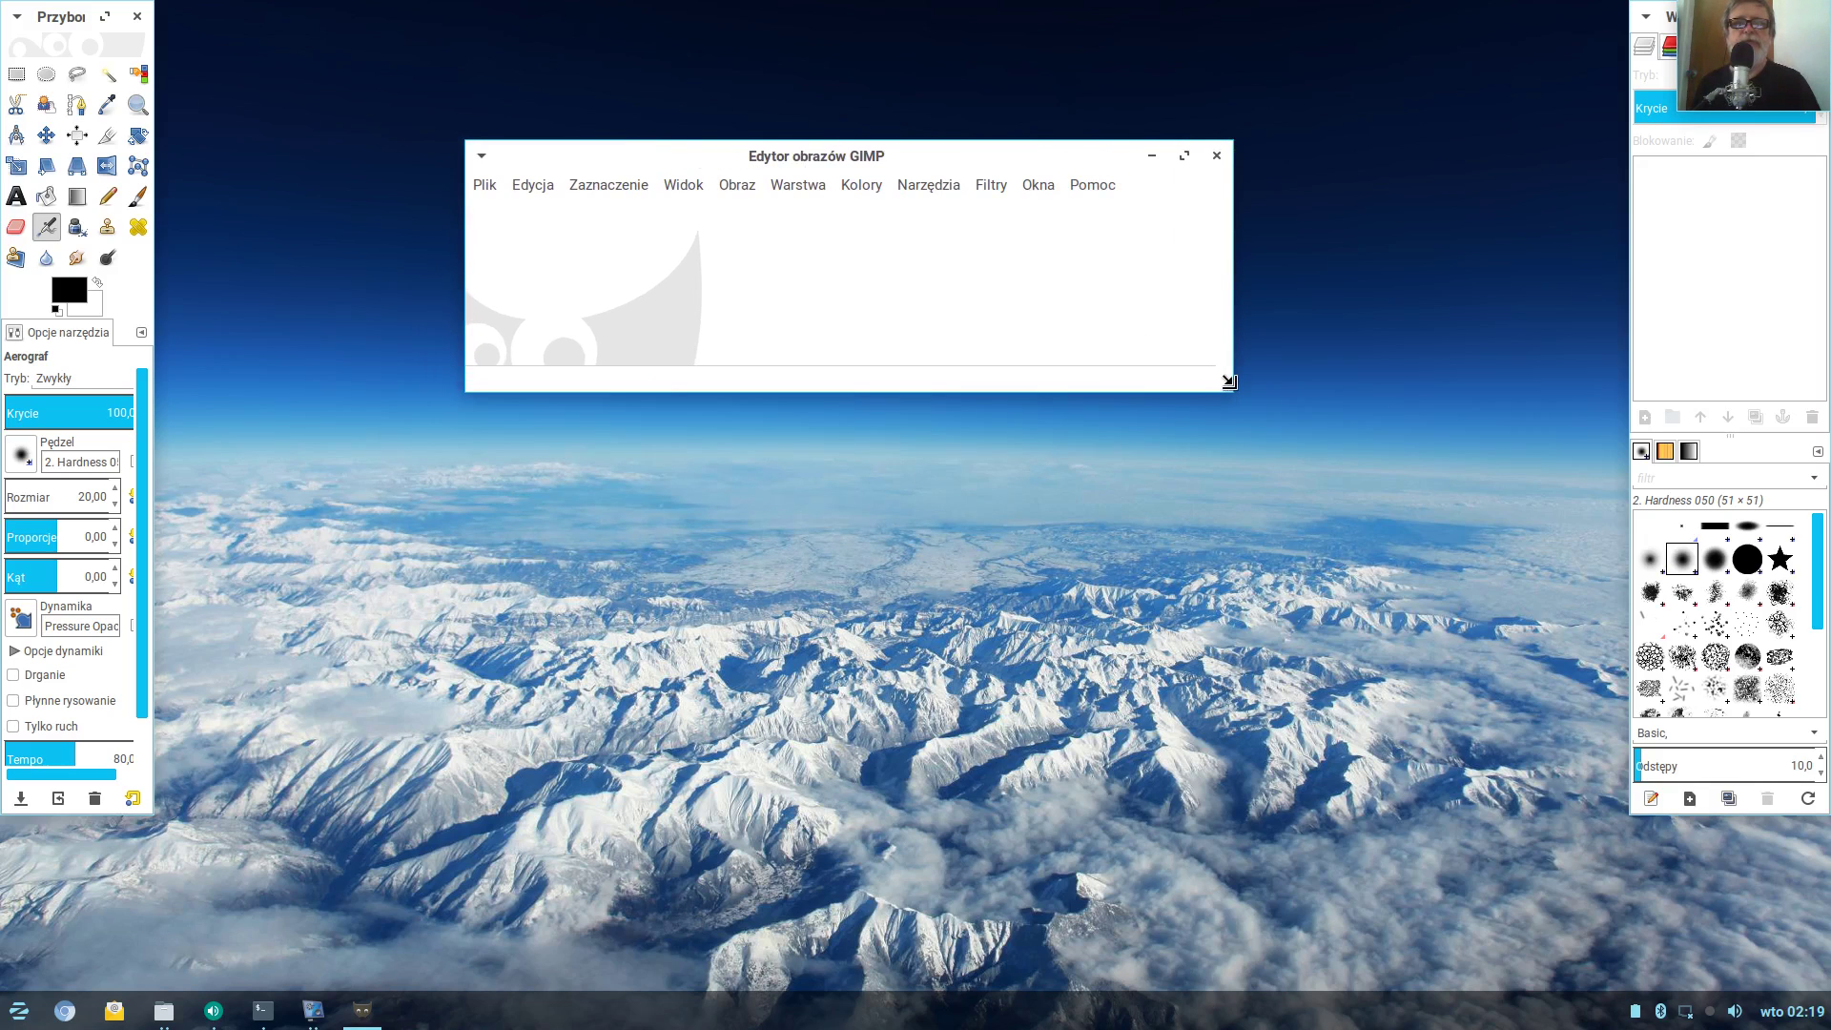
Check the installed GIMP version in the program information and close the About window
{"action": "left_click", "coordinate": [1088, 190]}
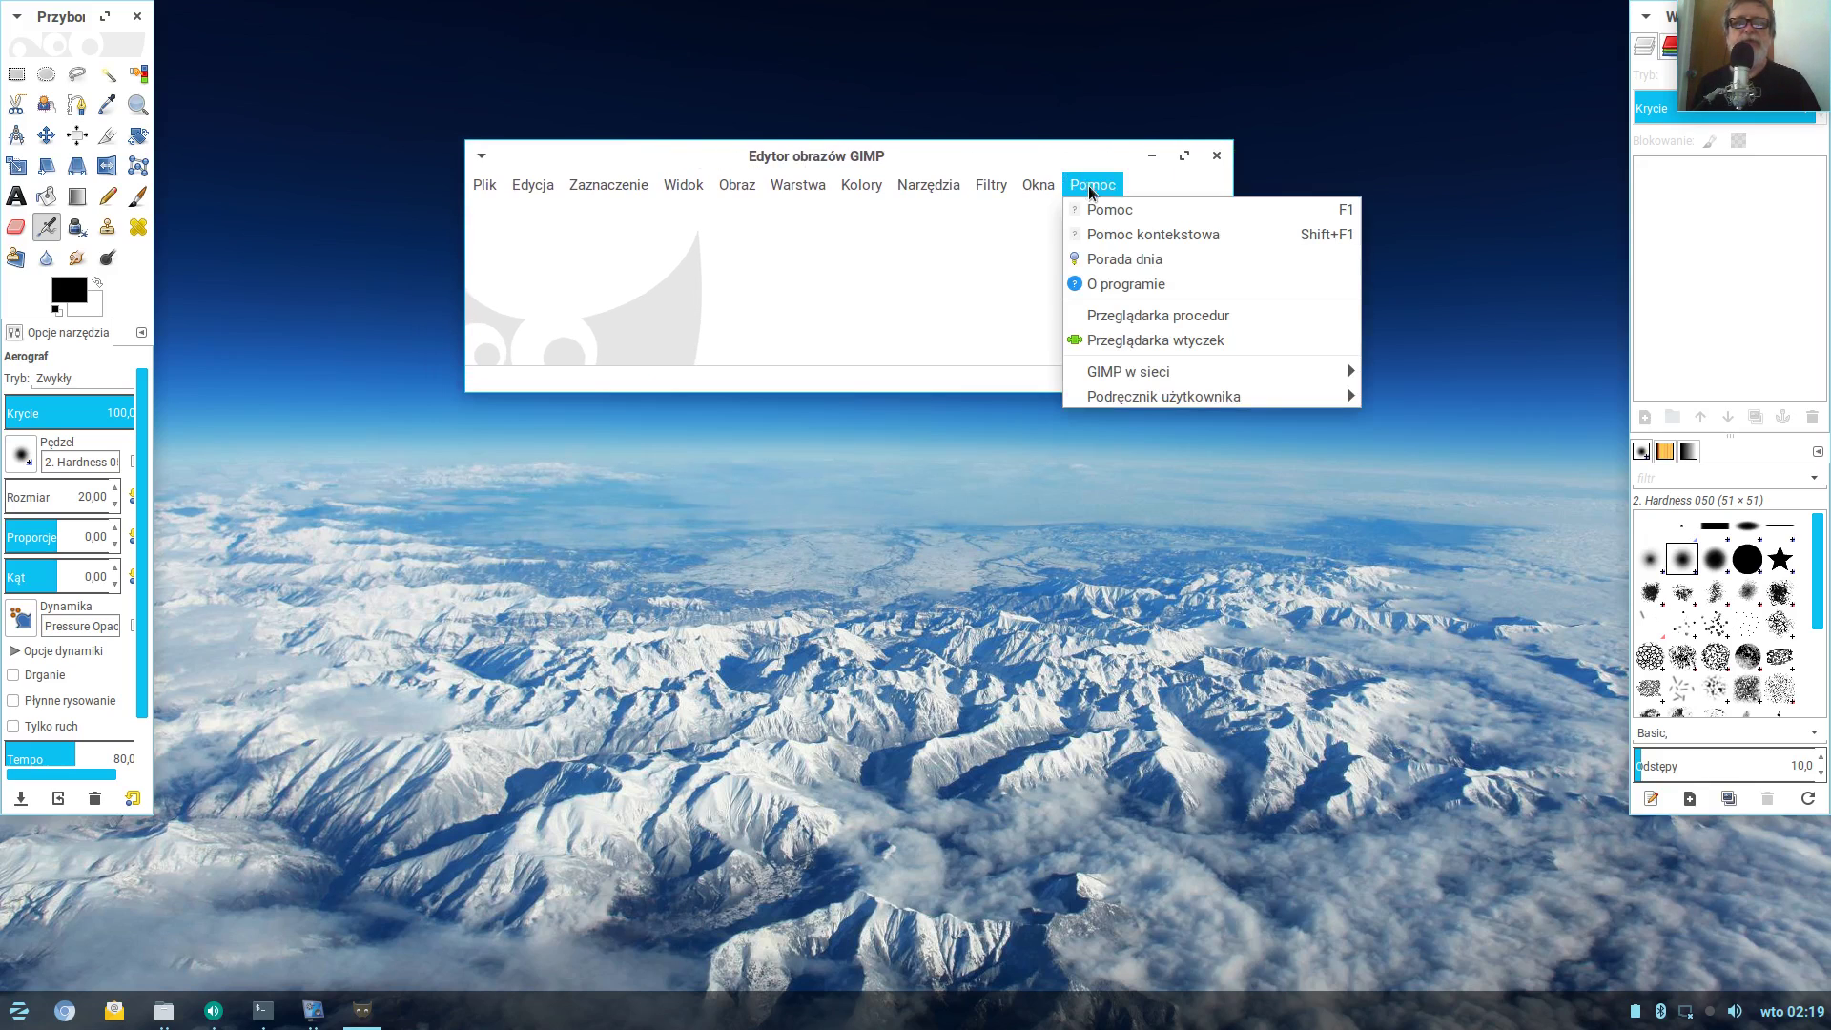
{"action": "left_click", "coordinate": [1148, 286]}
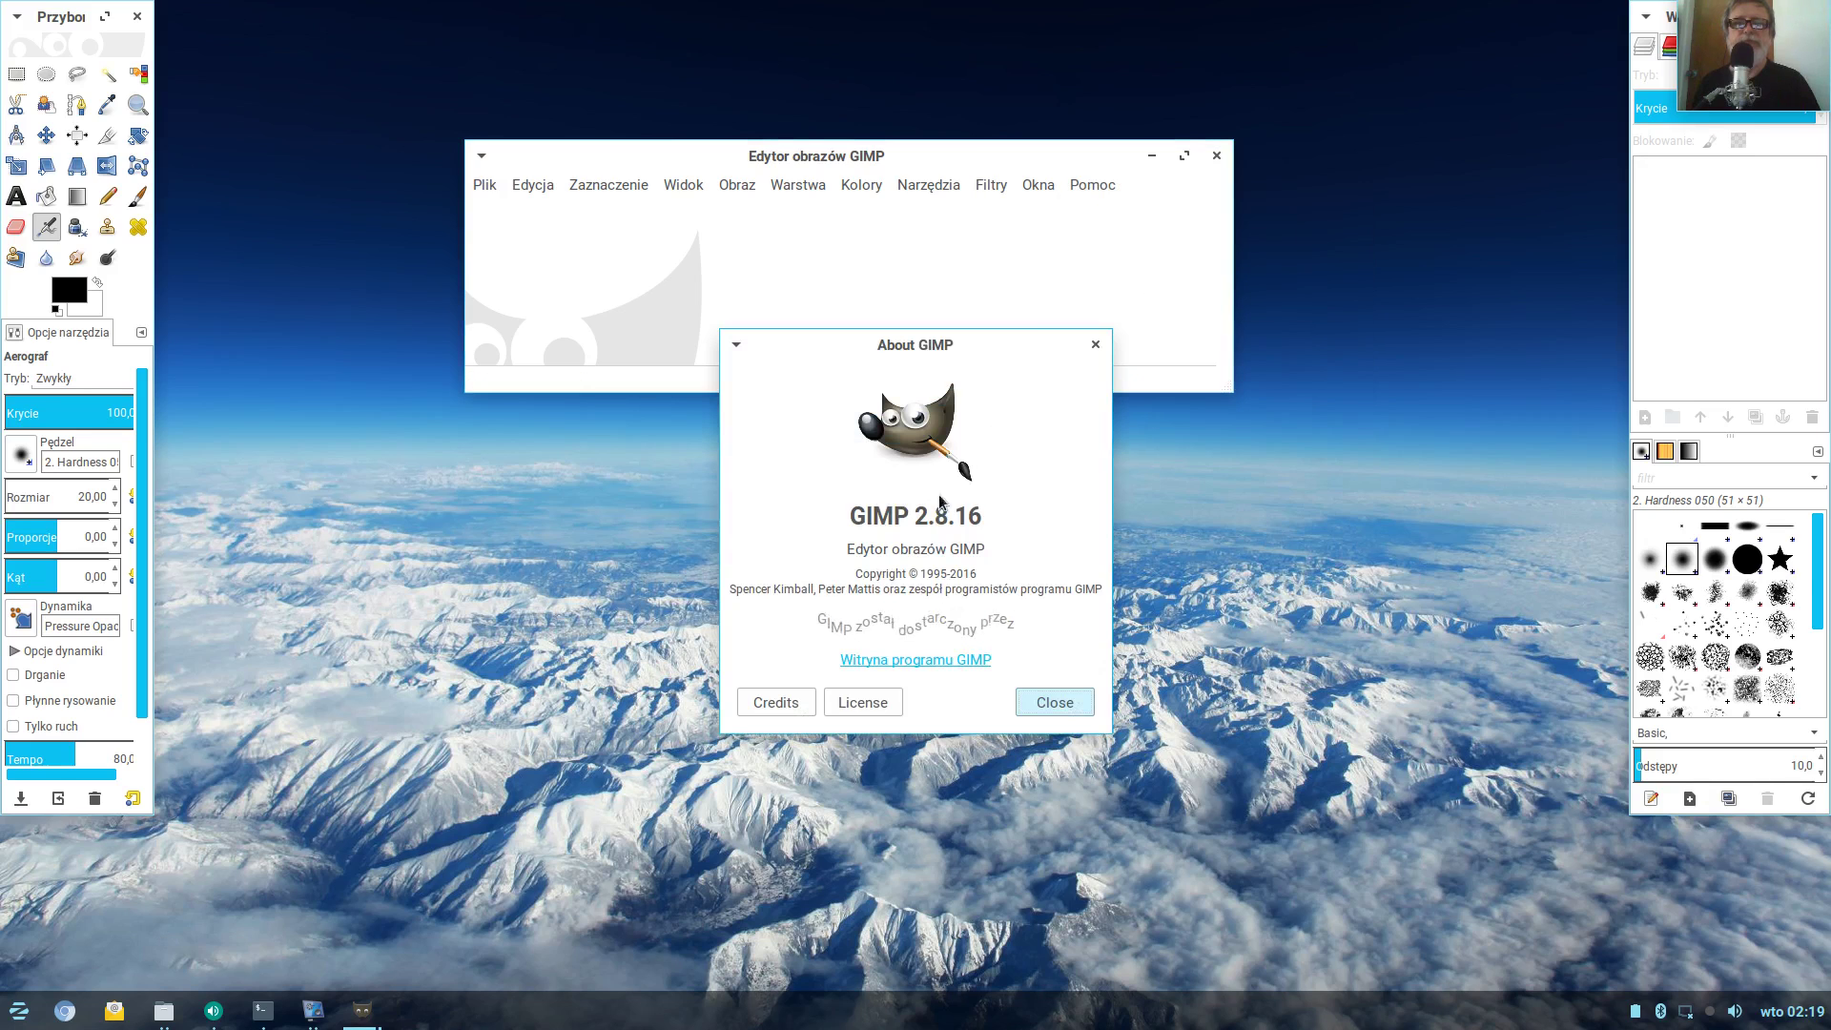
{"action": "left_click", "coordinate": [1095, 346]}
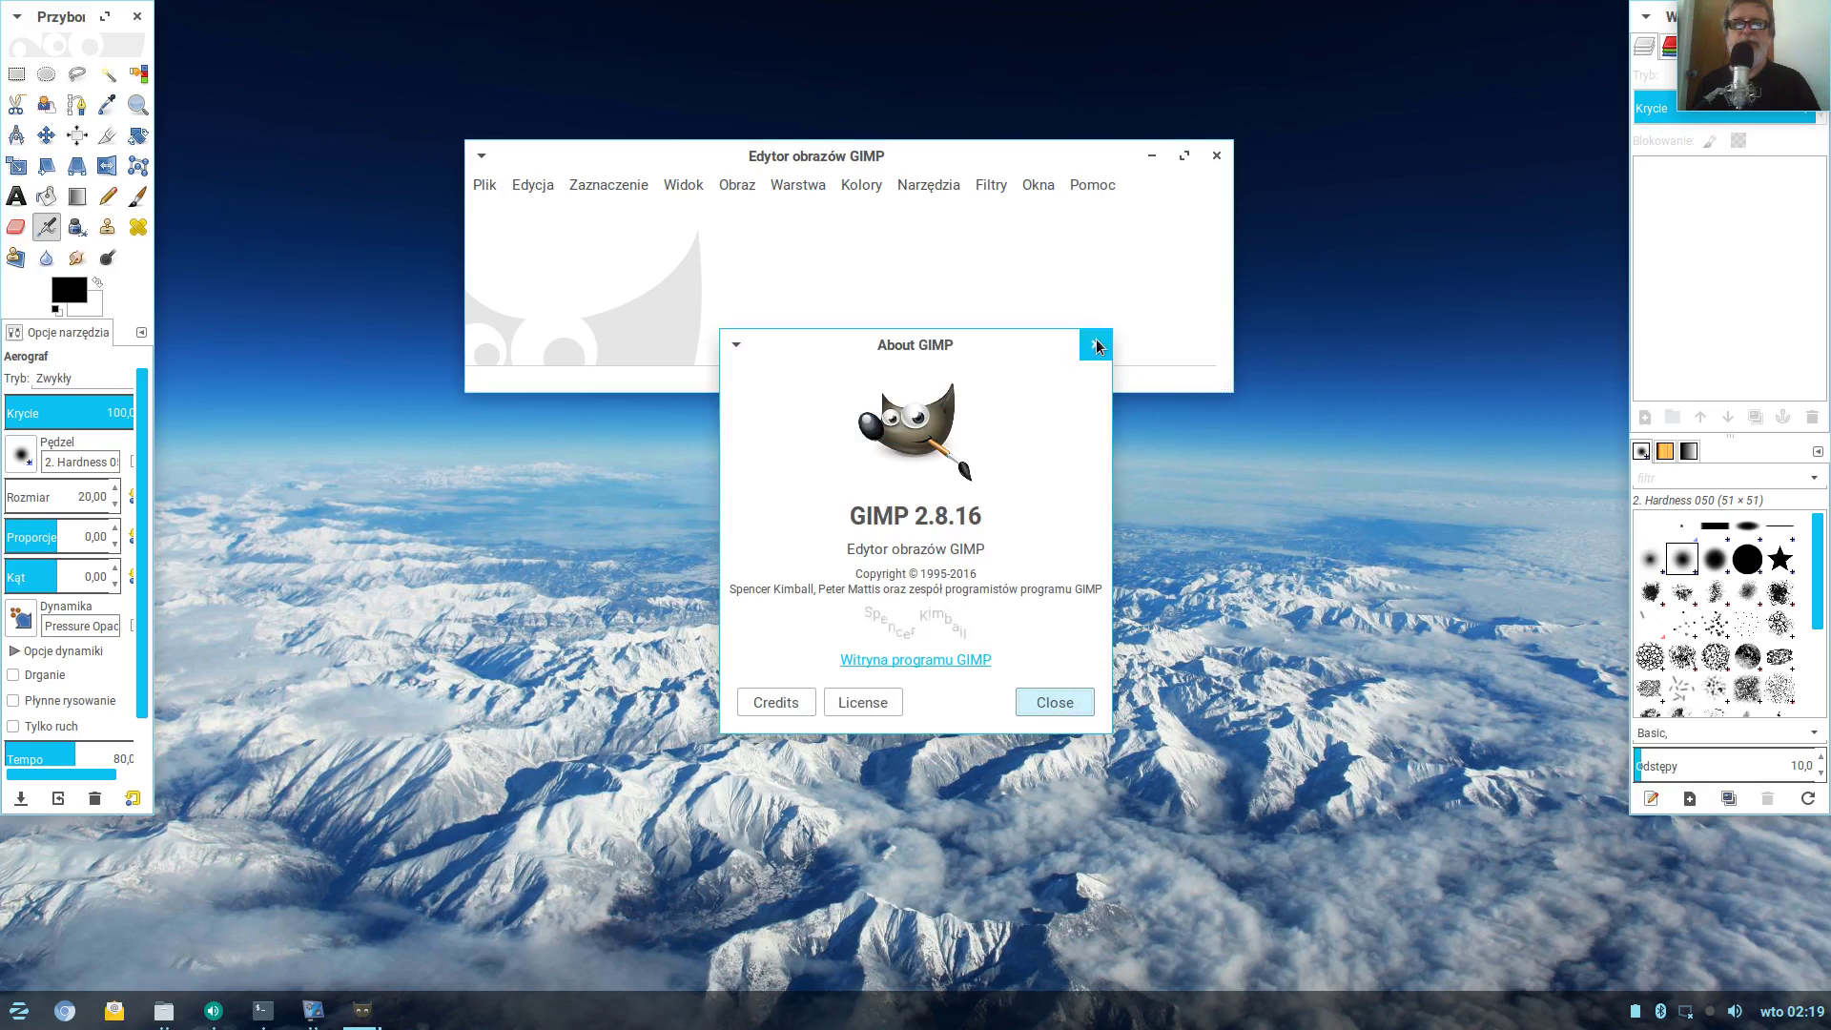
Create a Komiks logo with the default text "Moo", font size 85 and the Tribeca font
{"action": "left_click", "coordinate": [485, 187]}
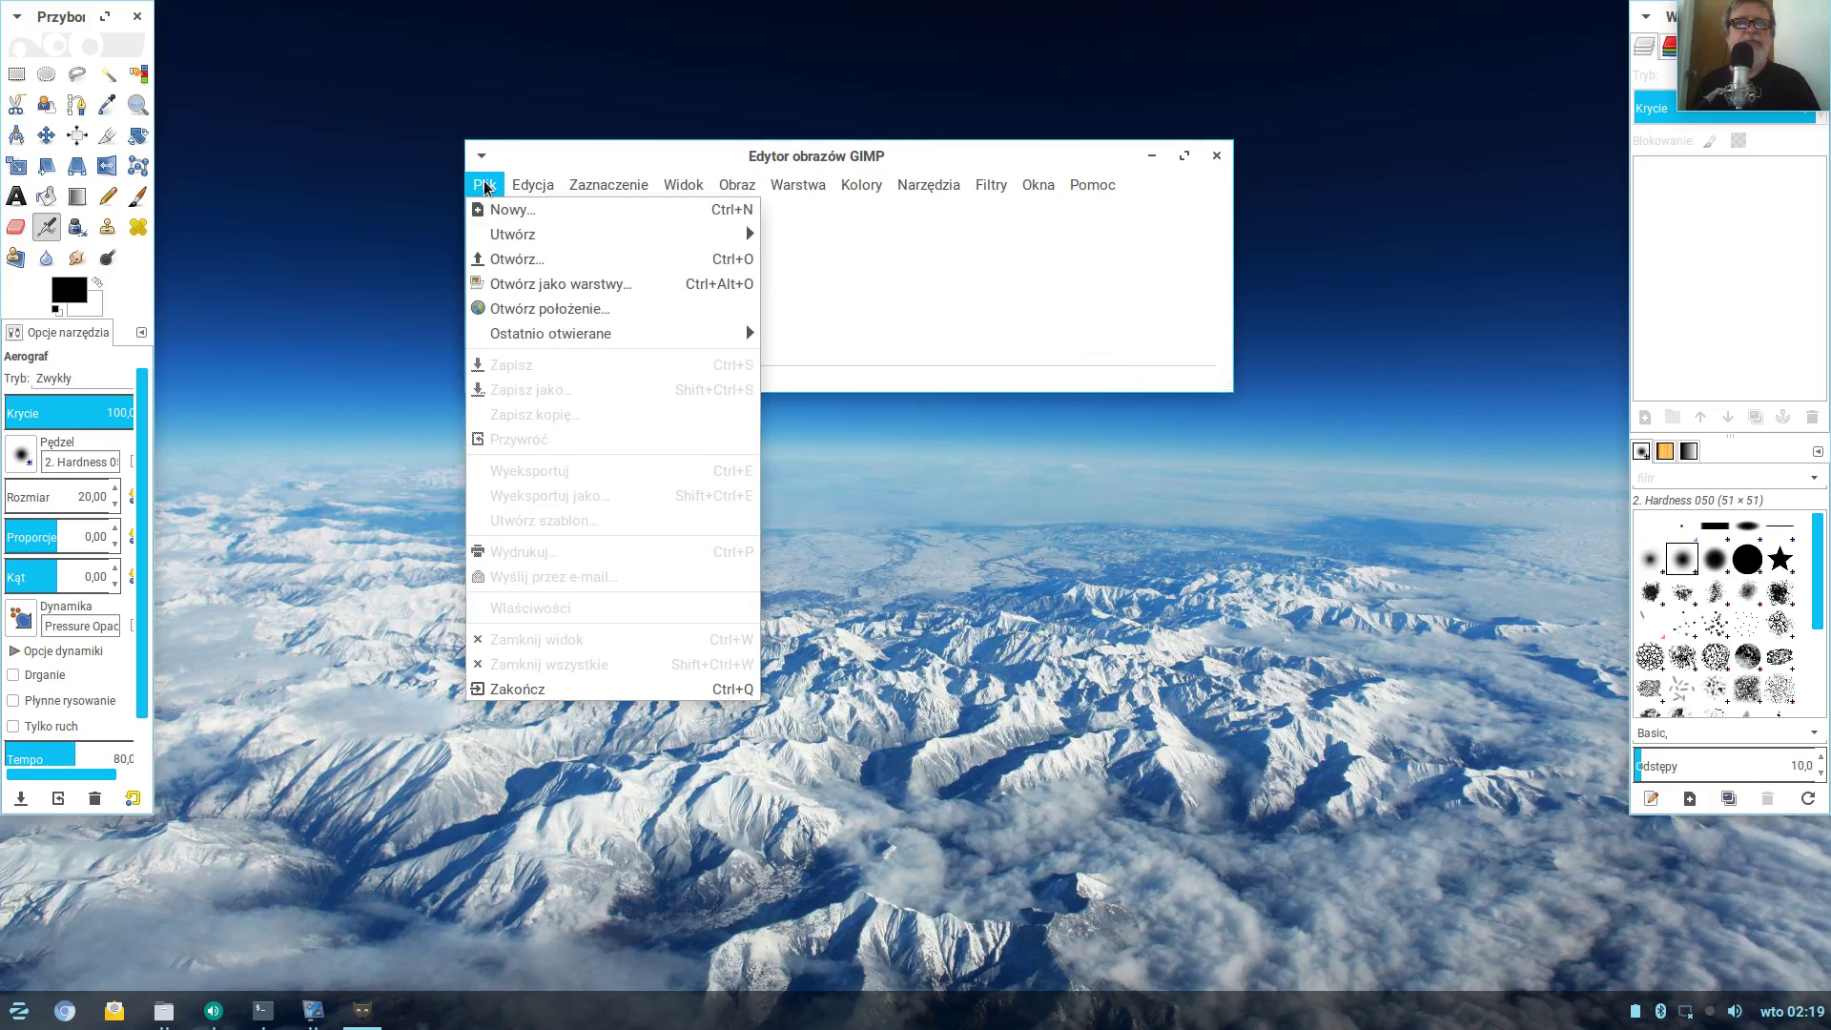
{"action": "mouse_move", "coordinate": [503, 234]}
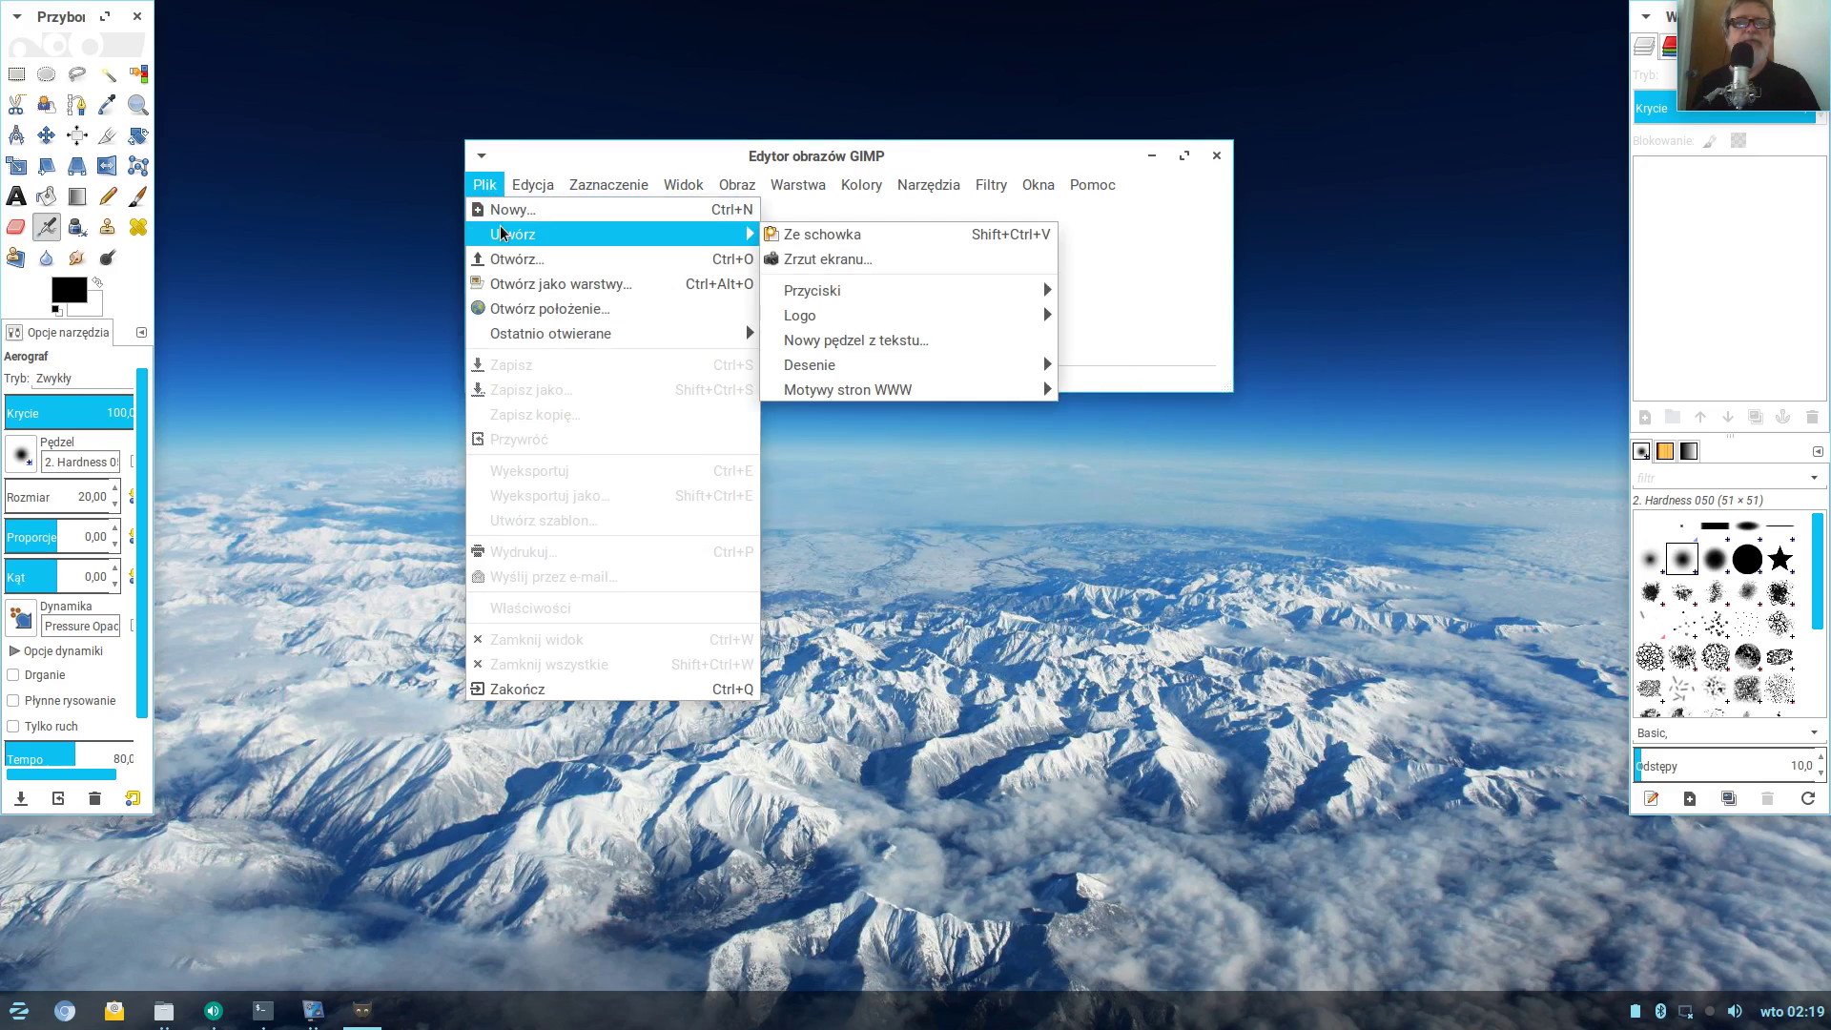
{"action": "mouse_move", "coordinate": [845, 313]}
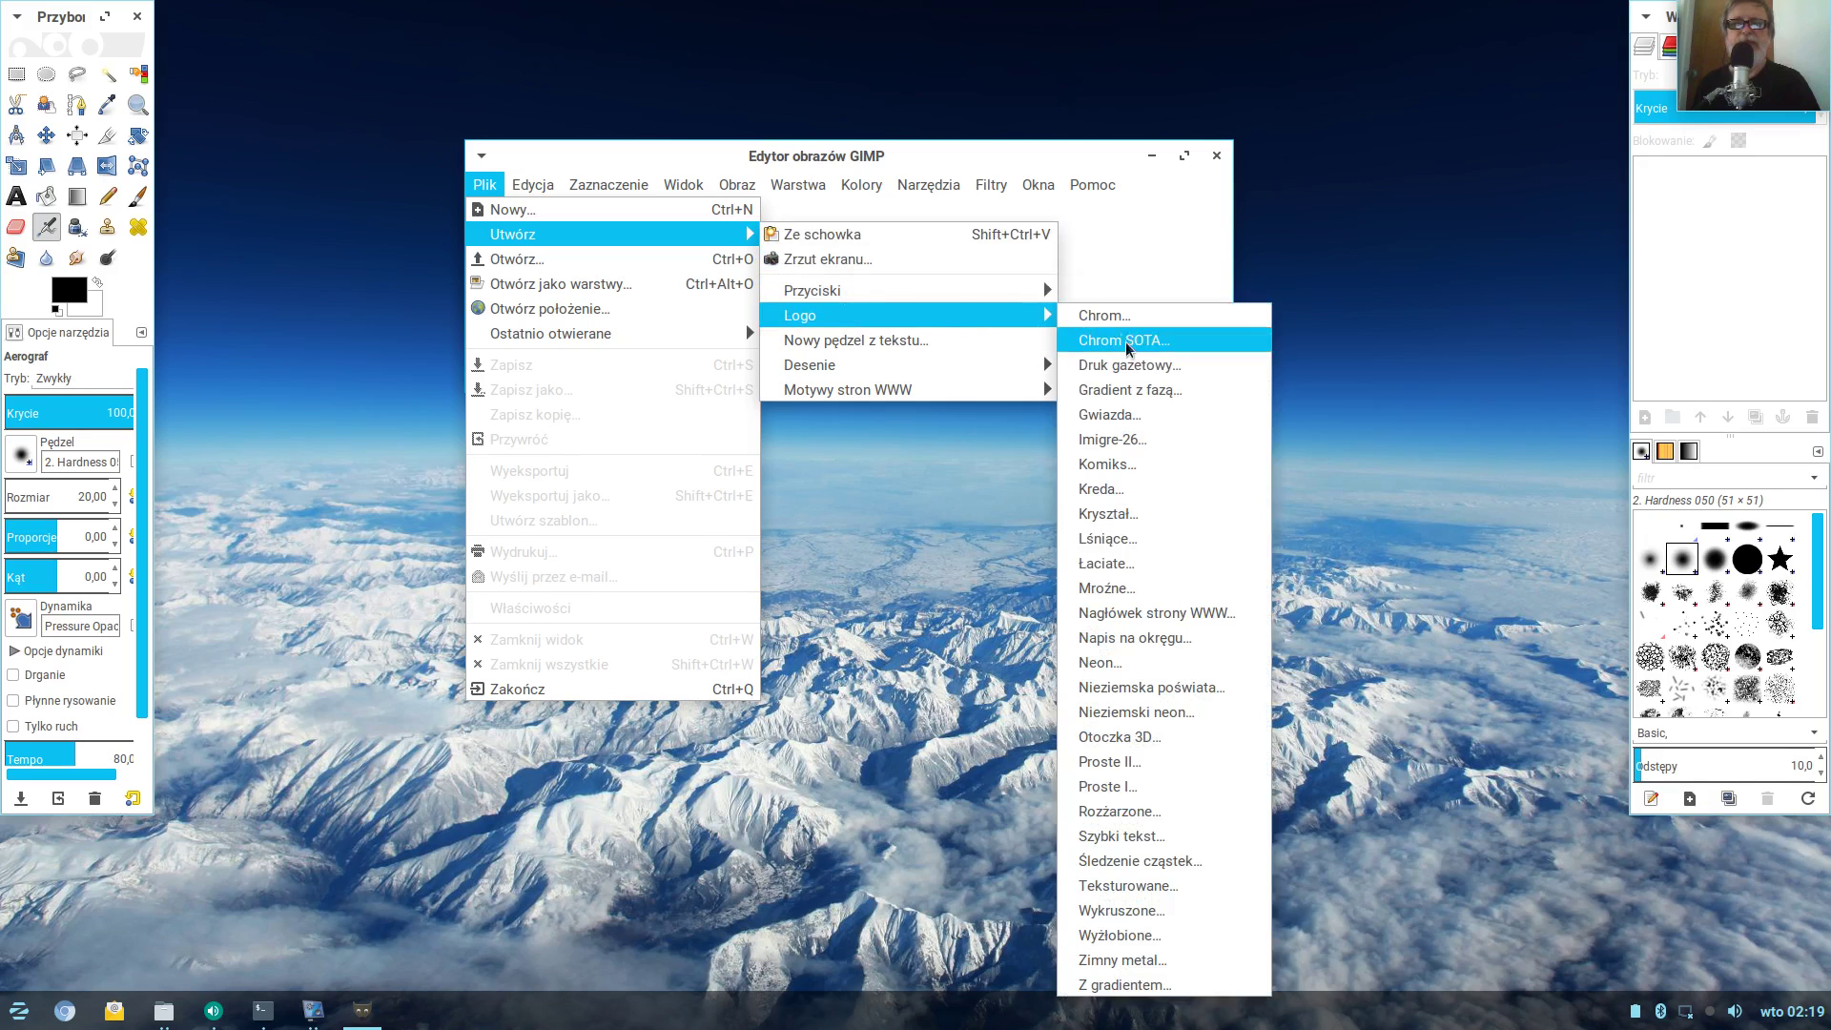
{"action": "left_click", "coordinate": [1163, 467]}
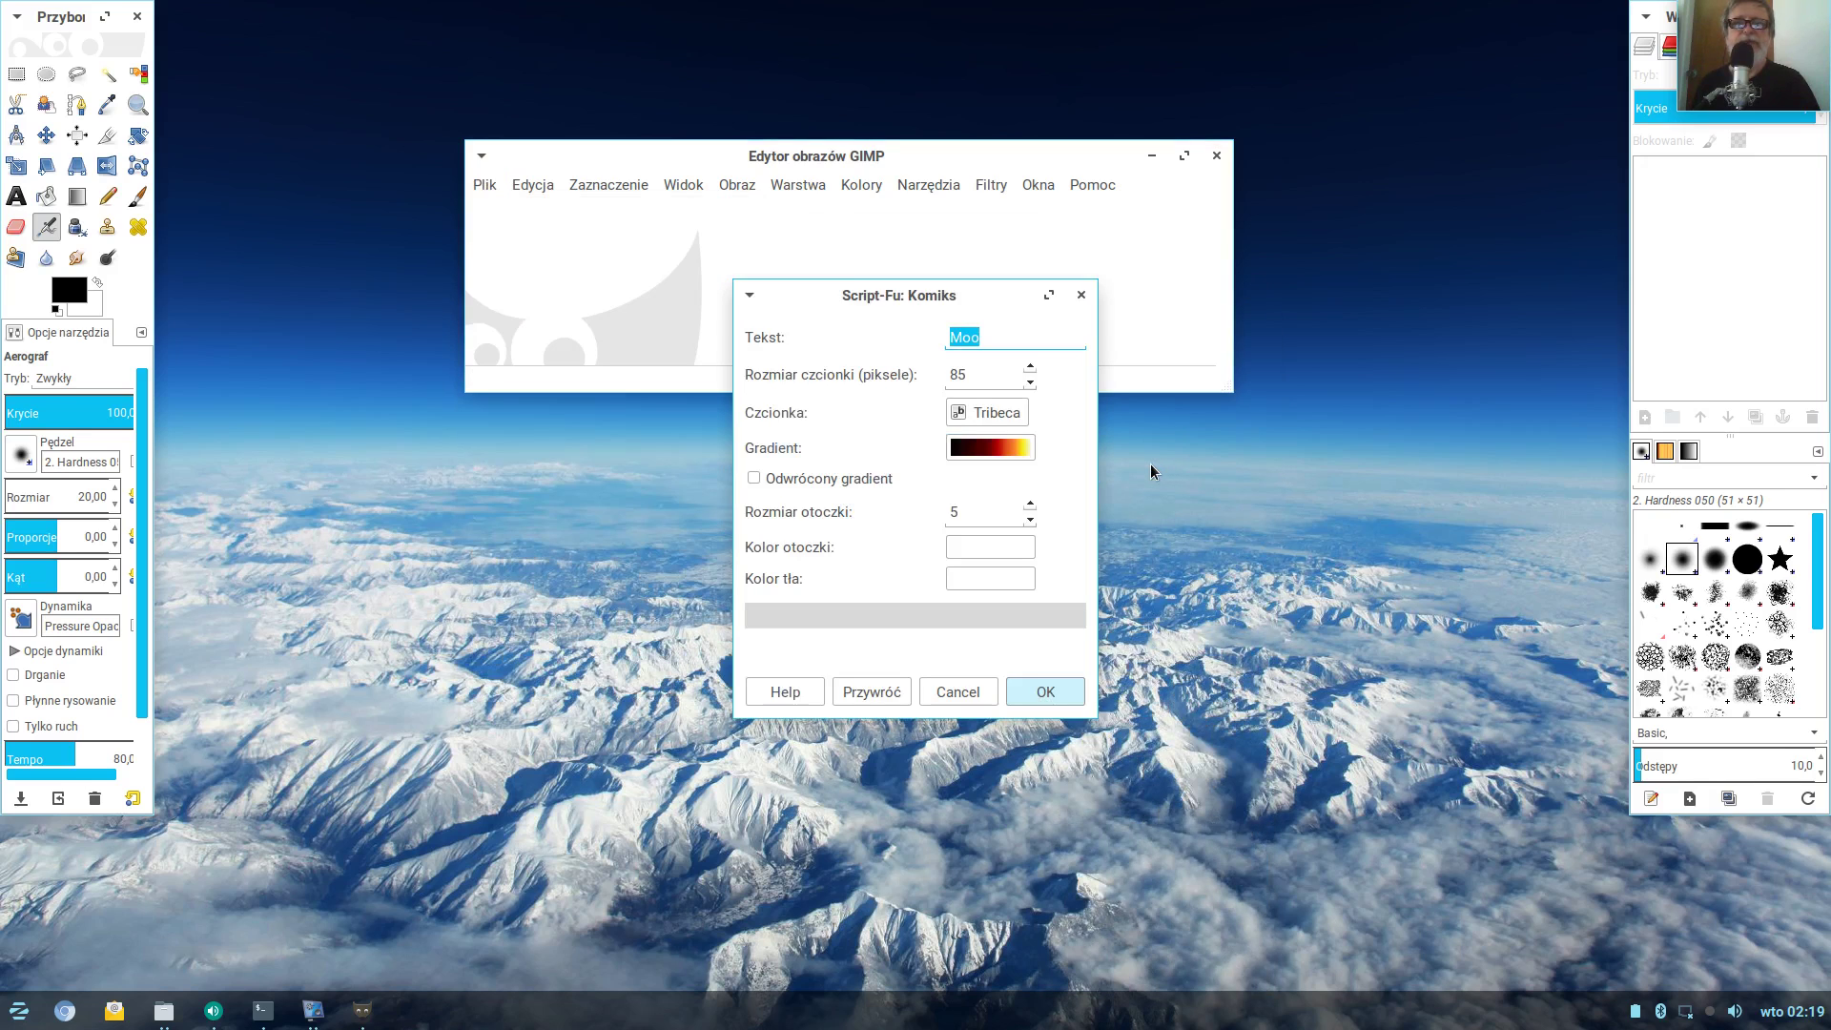
{"action": "left_click", "coordinate": [1052, 688]}
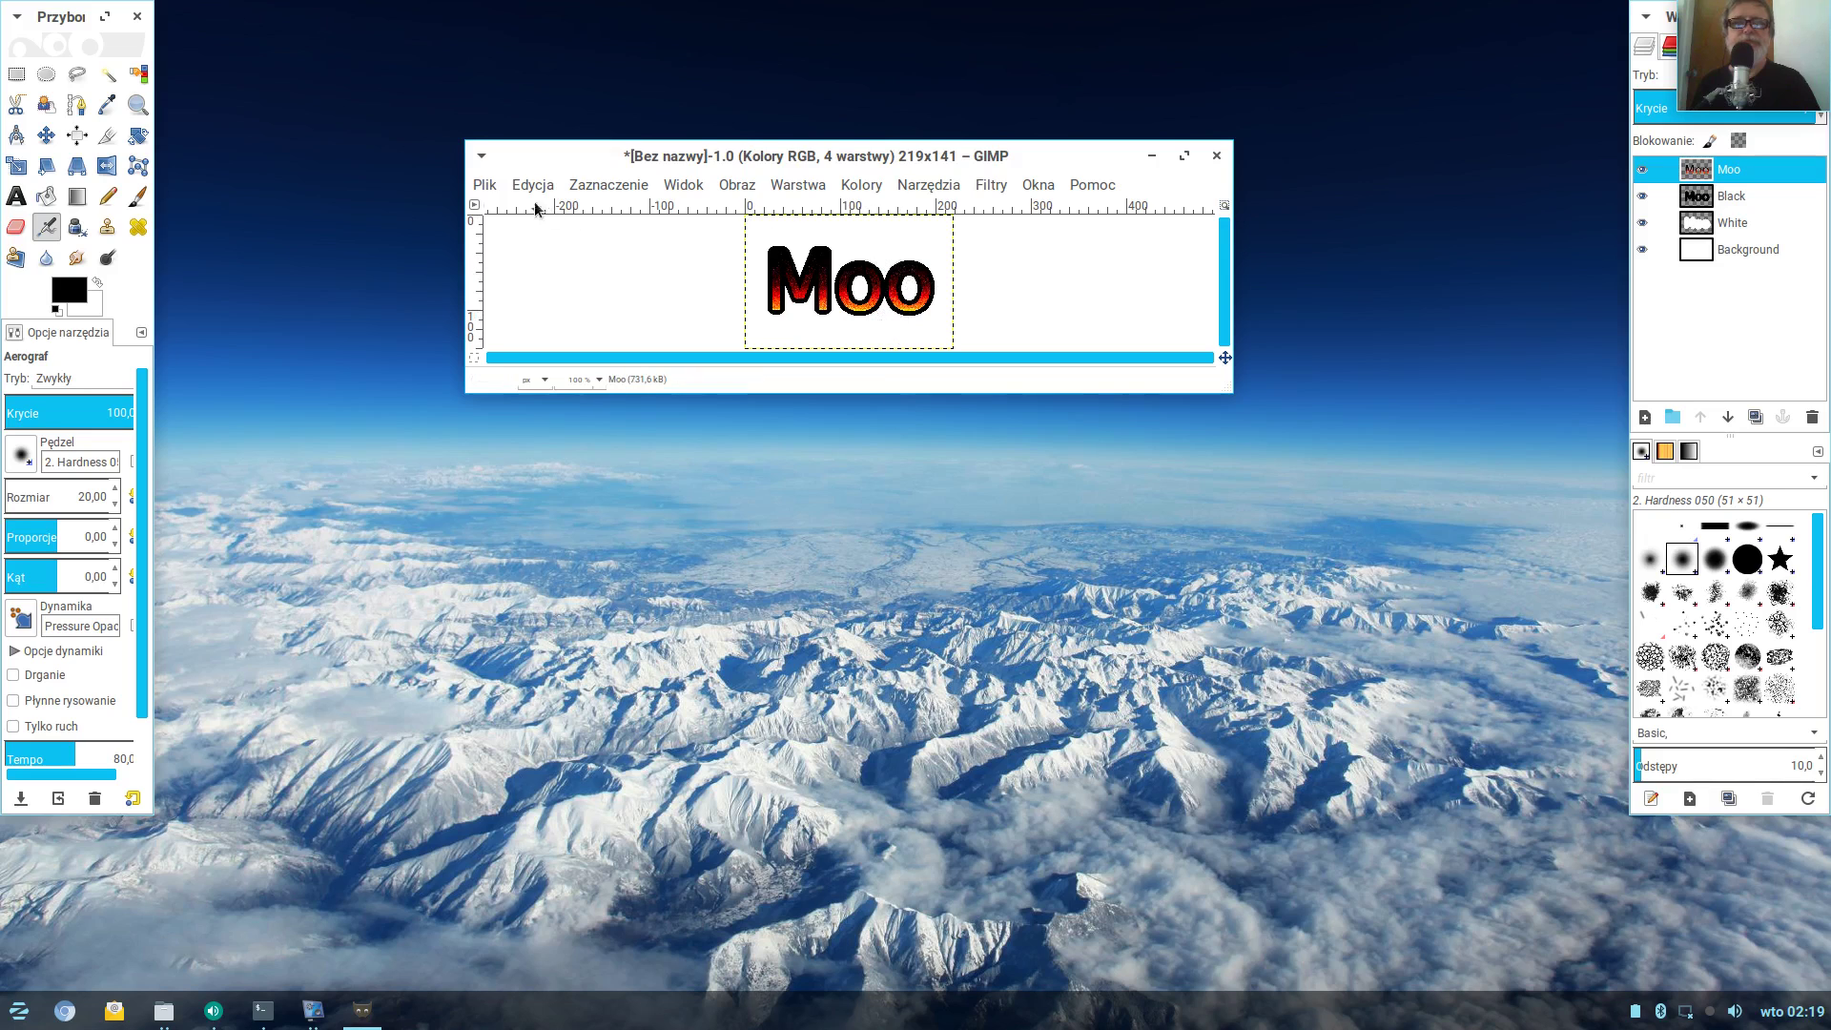
Create a Łaciate logo with the default text "Fear the Cow" at font size 80 and place its window below the Moo logo
{"action": "left_click", "coordinate": [484, 187]}
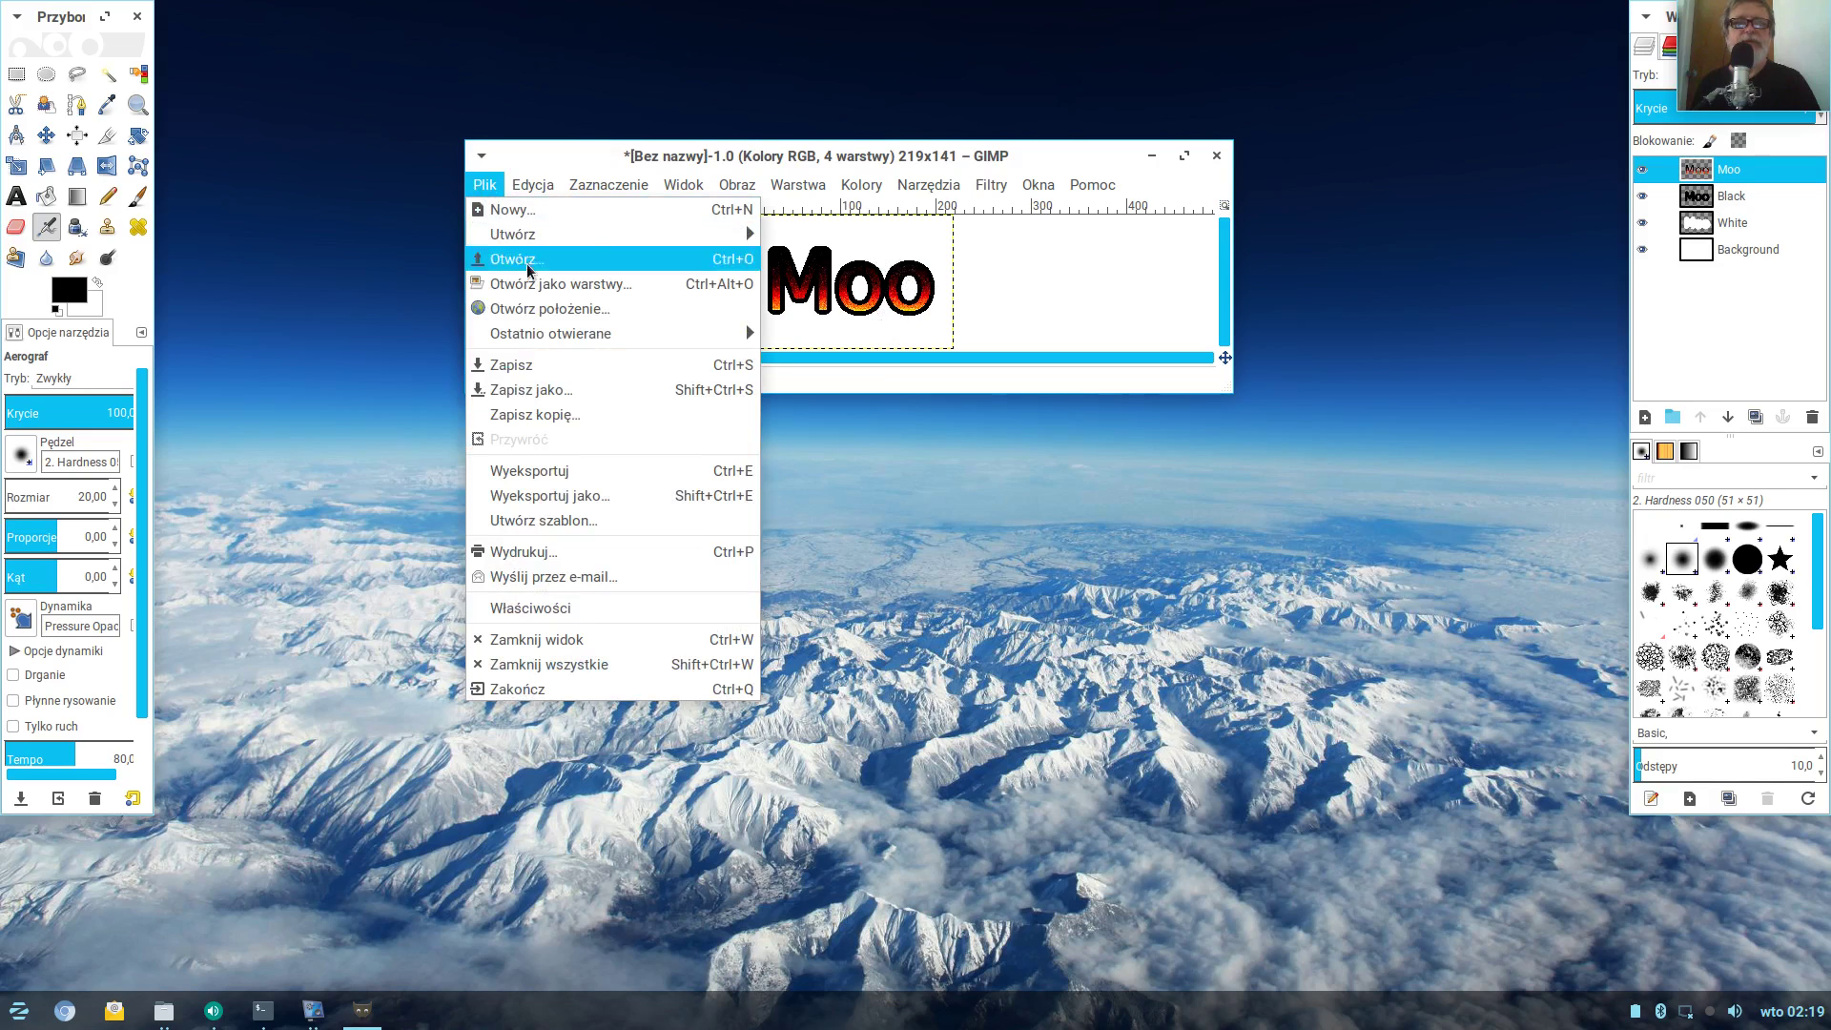
{"action": "mouse_move", "coordinate": [573, 235]}
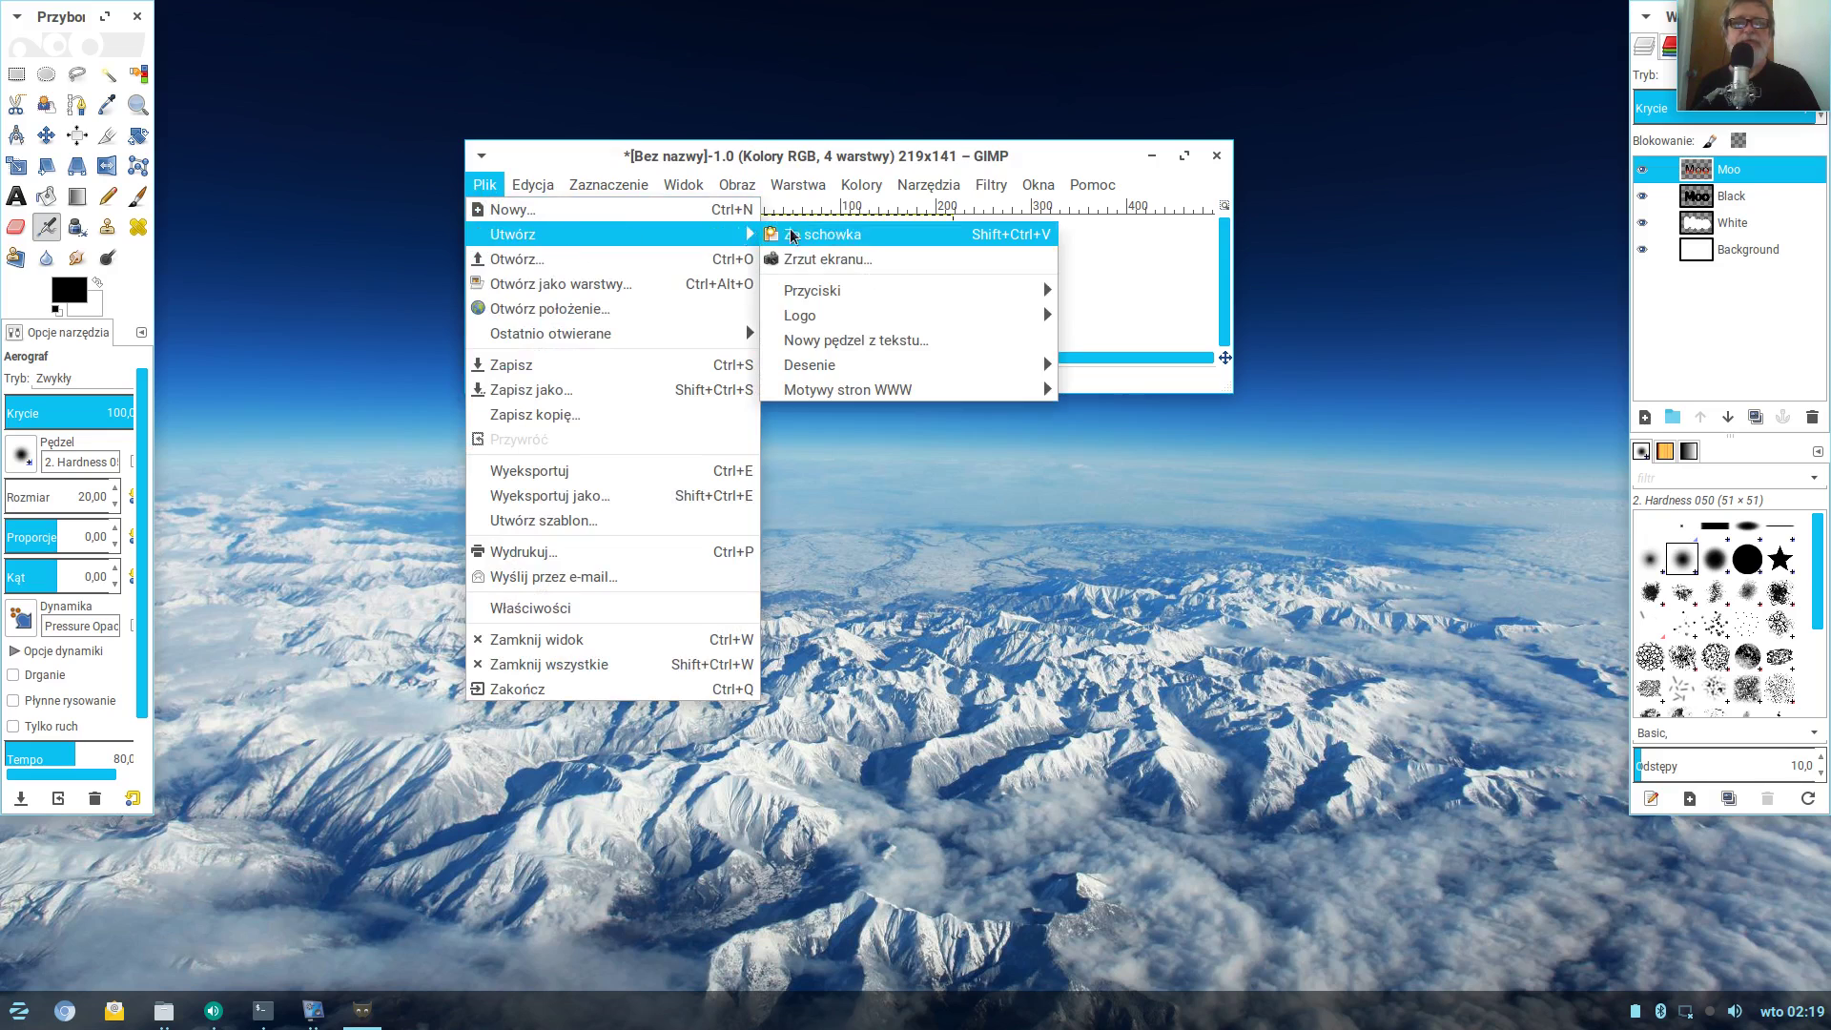
{"action": "mouse_move", "coordinate": [919, 298]}
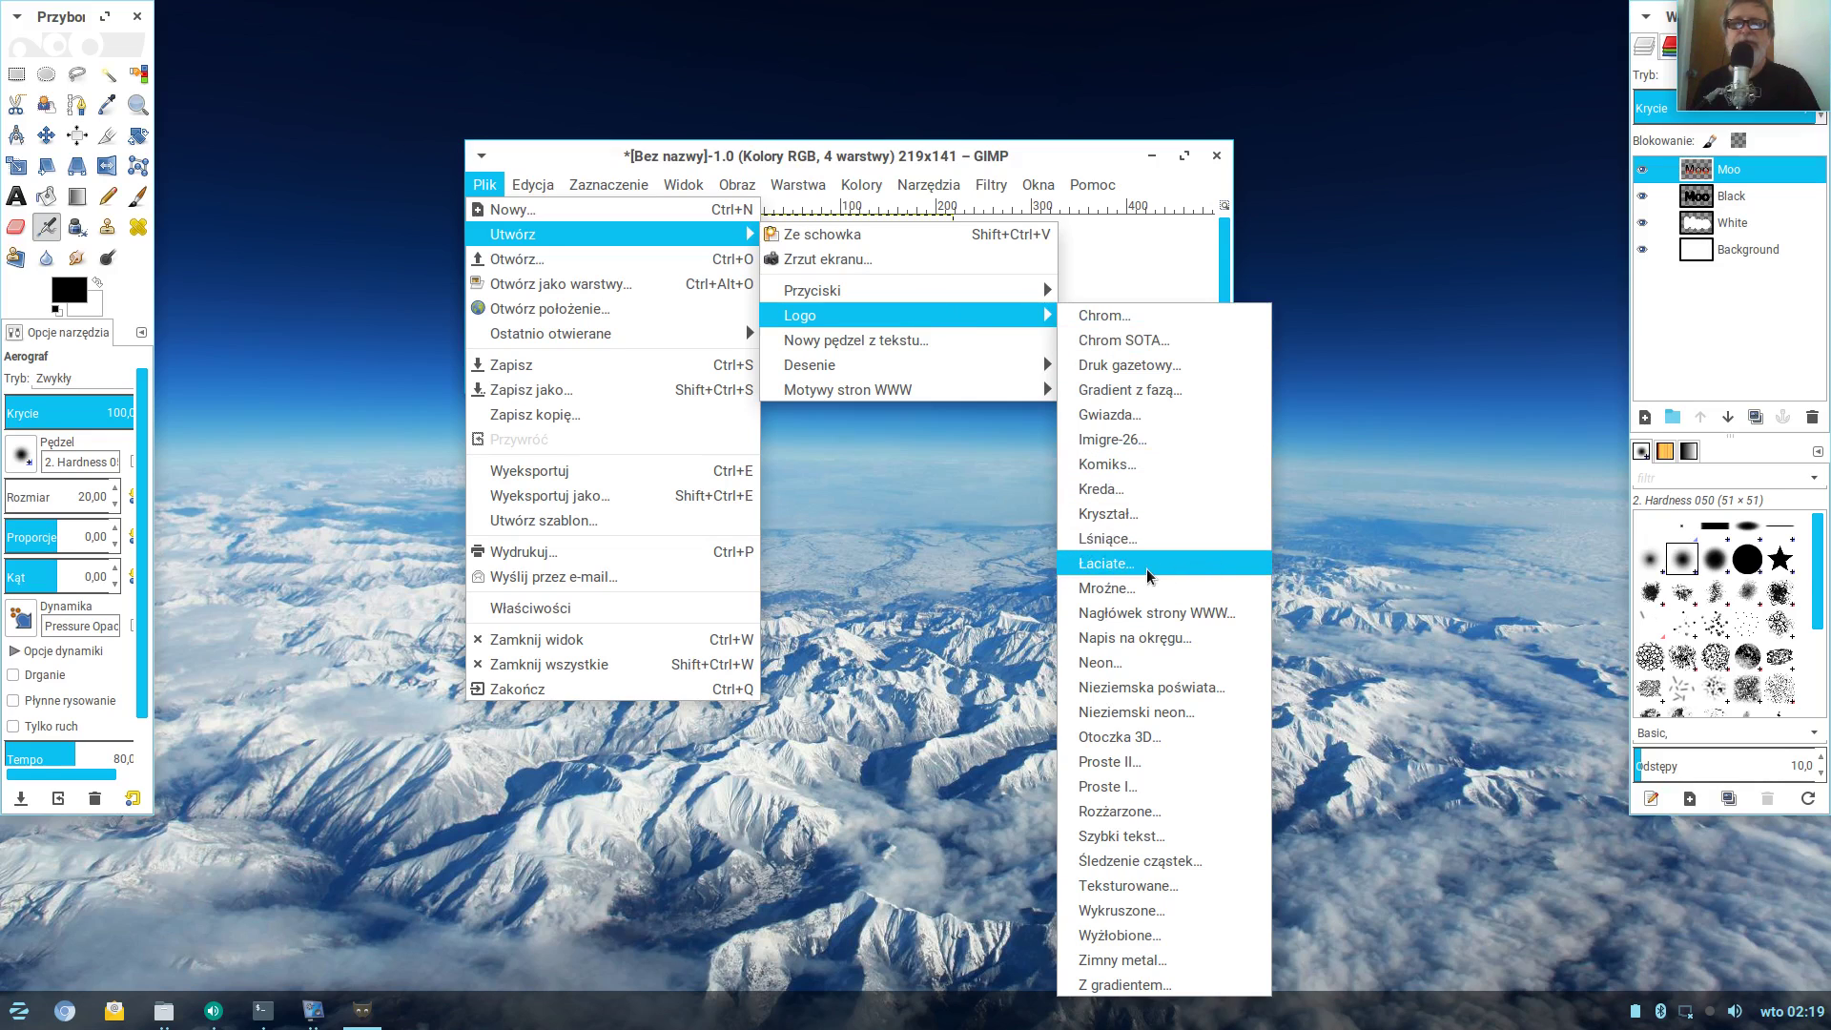
{"action": "left_click", "coordinate": [1114, 564]}
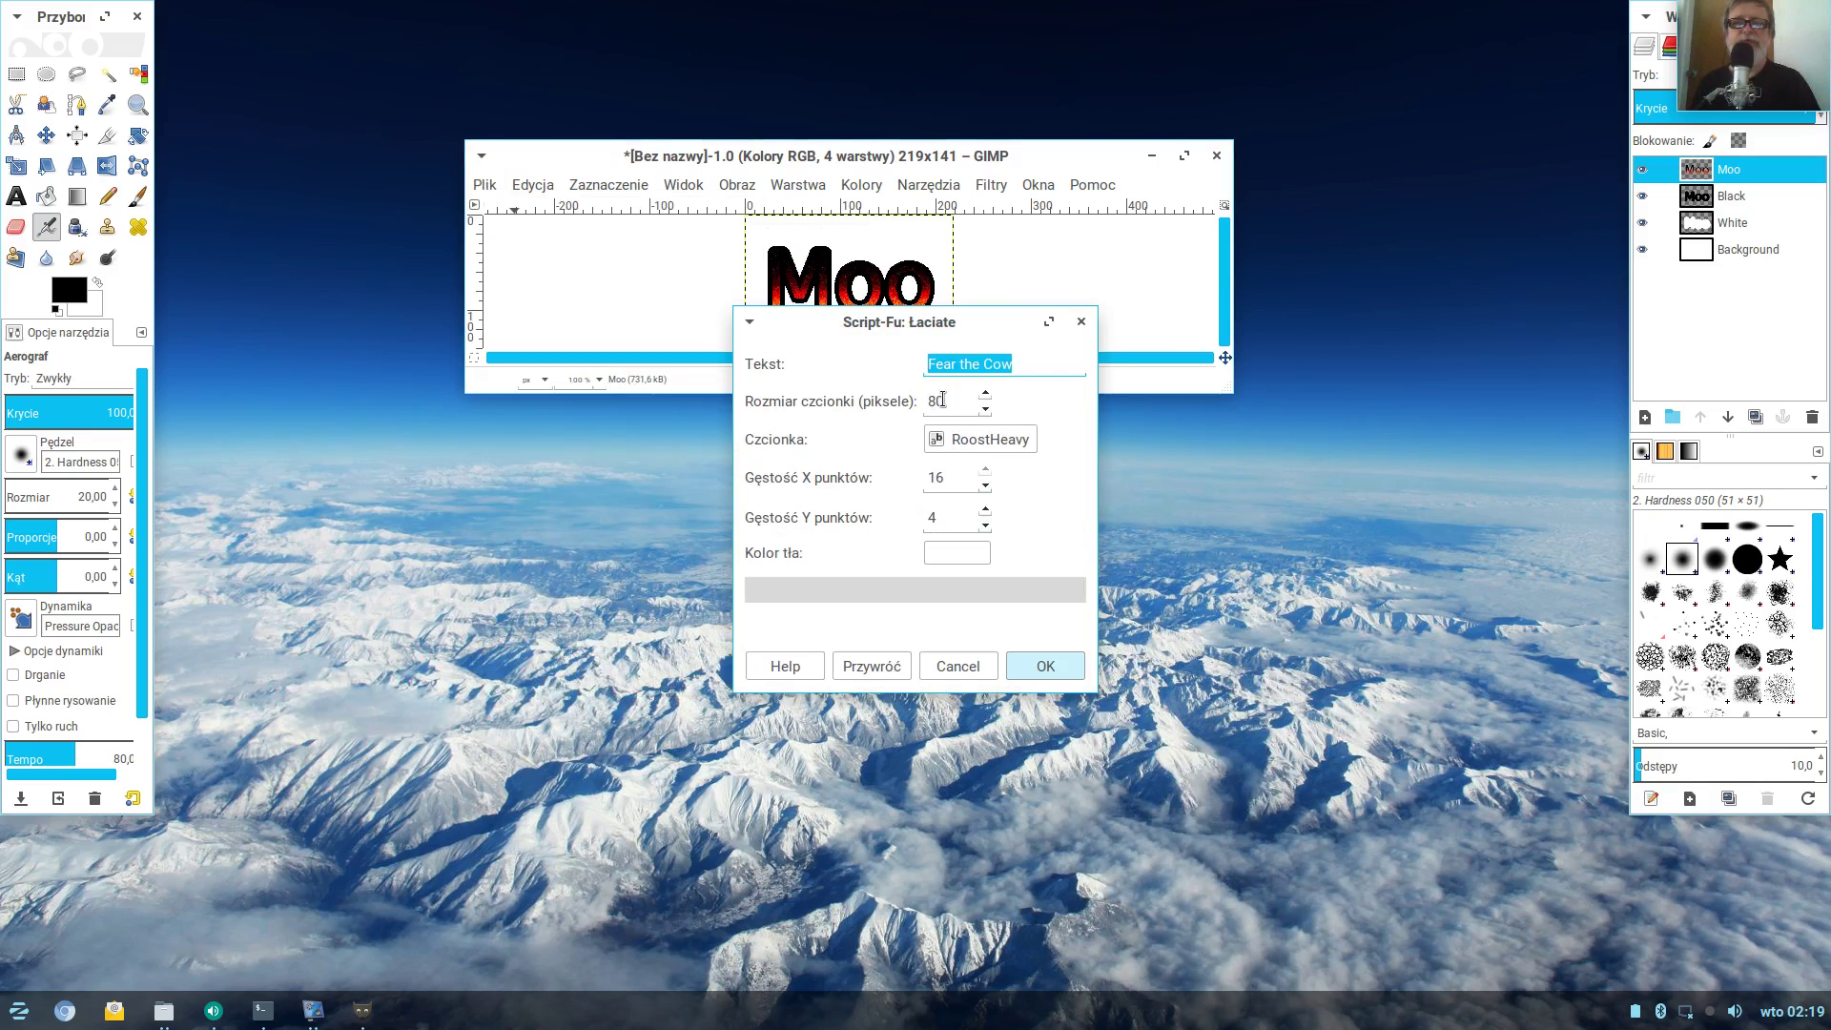
{"action": "left_click", "coordinate": [1049, 674]}
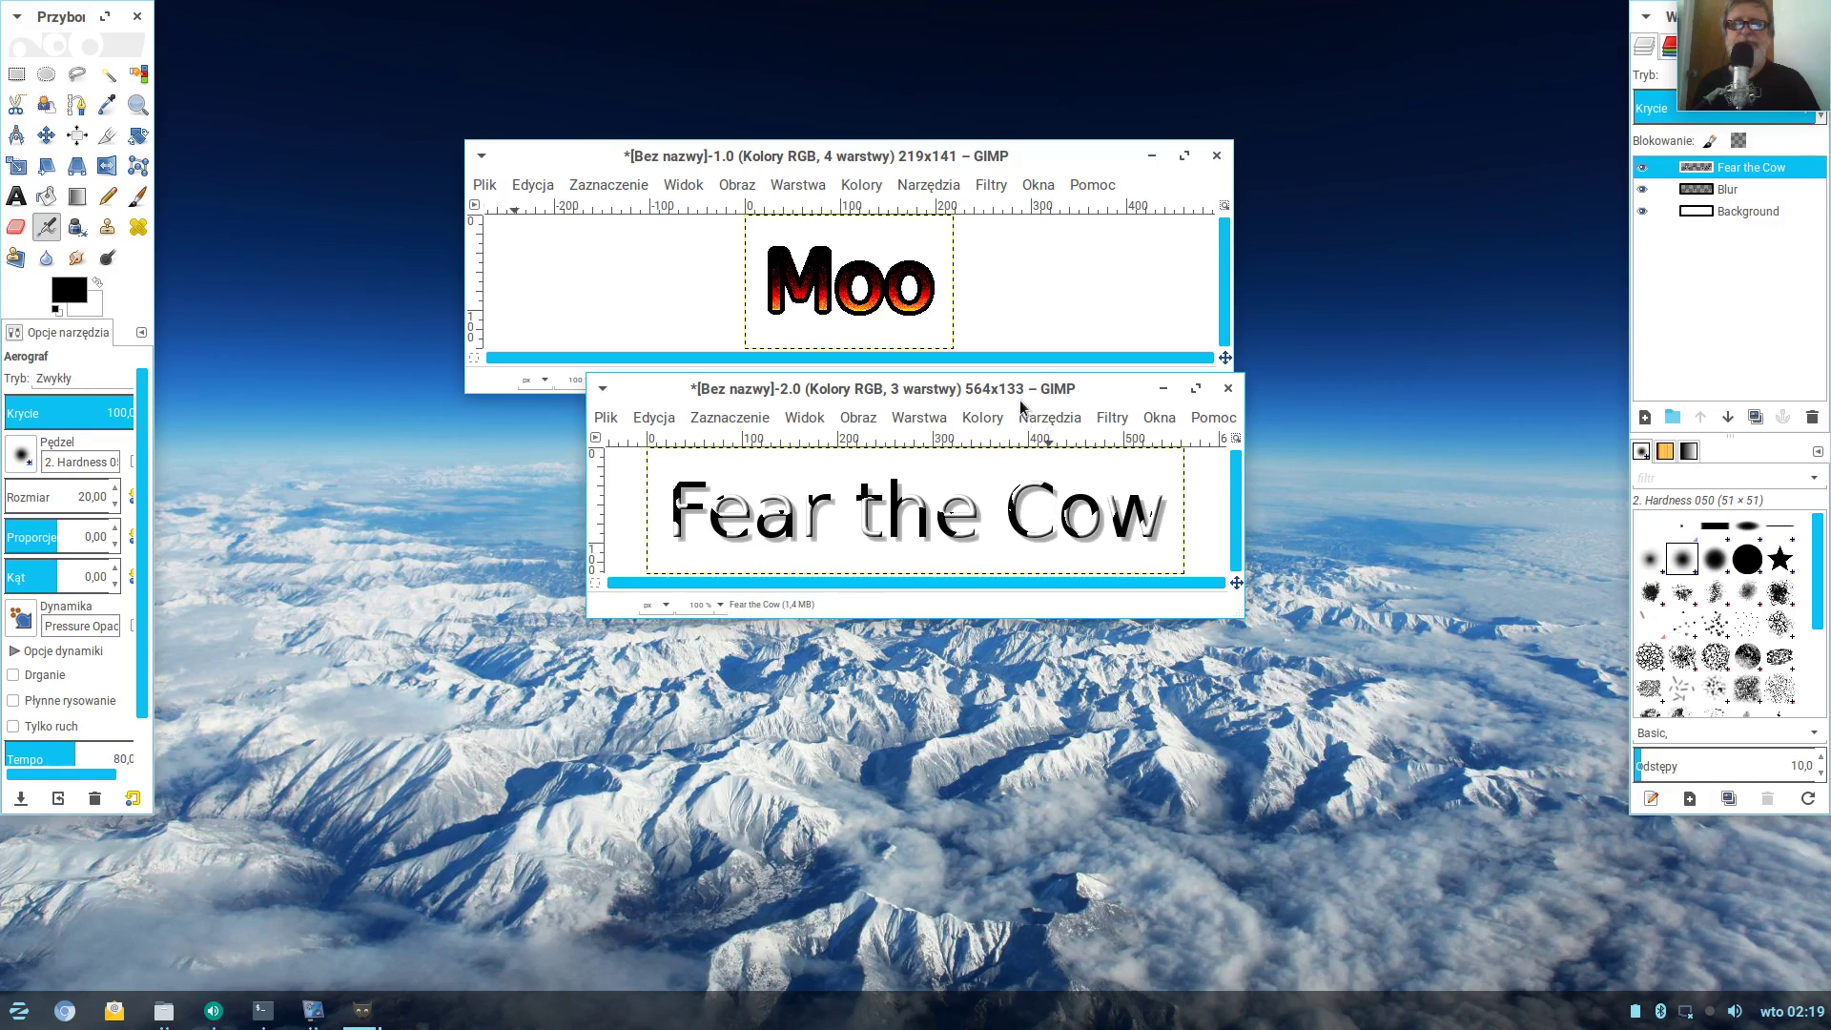
{"action": "left_click_drag", "start_coordinate": [1006, 387], "coordinate": [1021, 424]}
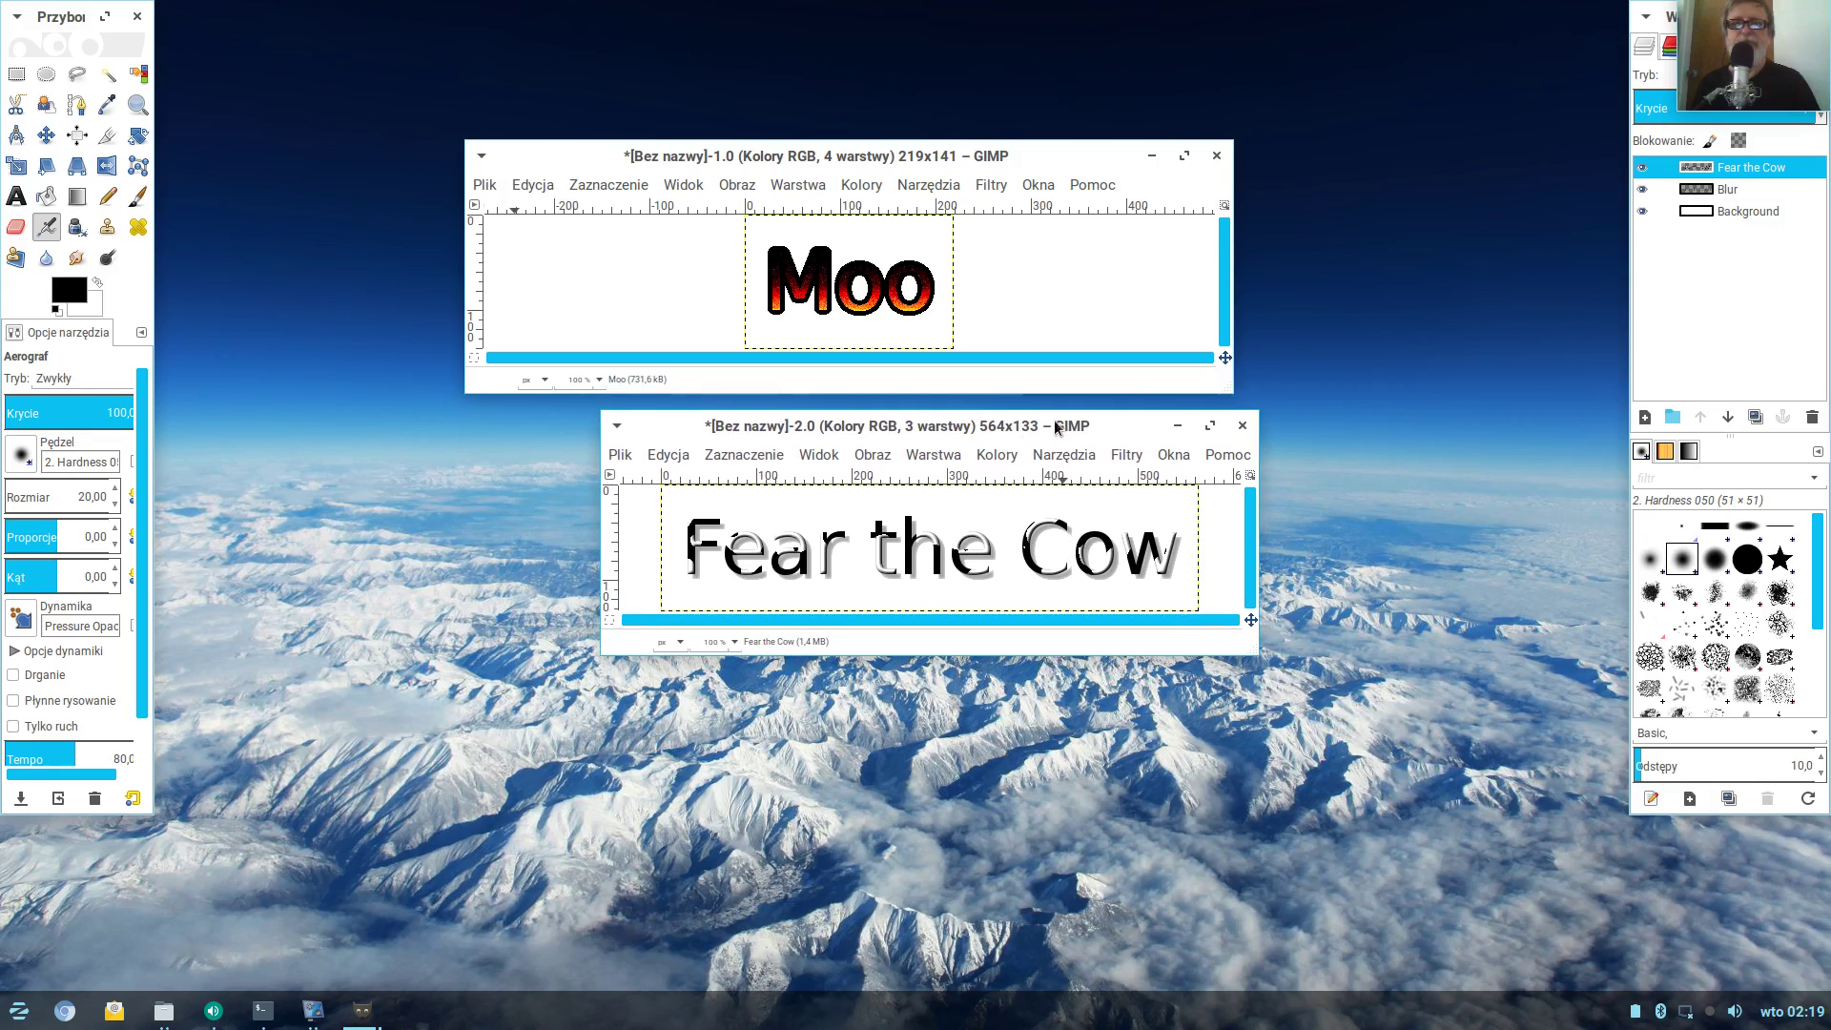
Close the "Fear the Cow" and "Moo" logo images, discarding the unsaved changes in both
{"action": "left_click", "coordinate": [1241, 426]}
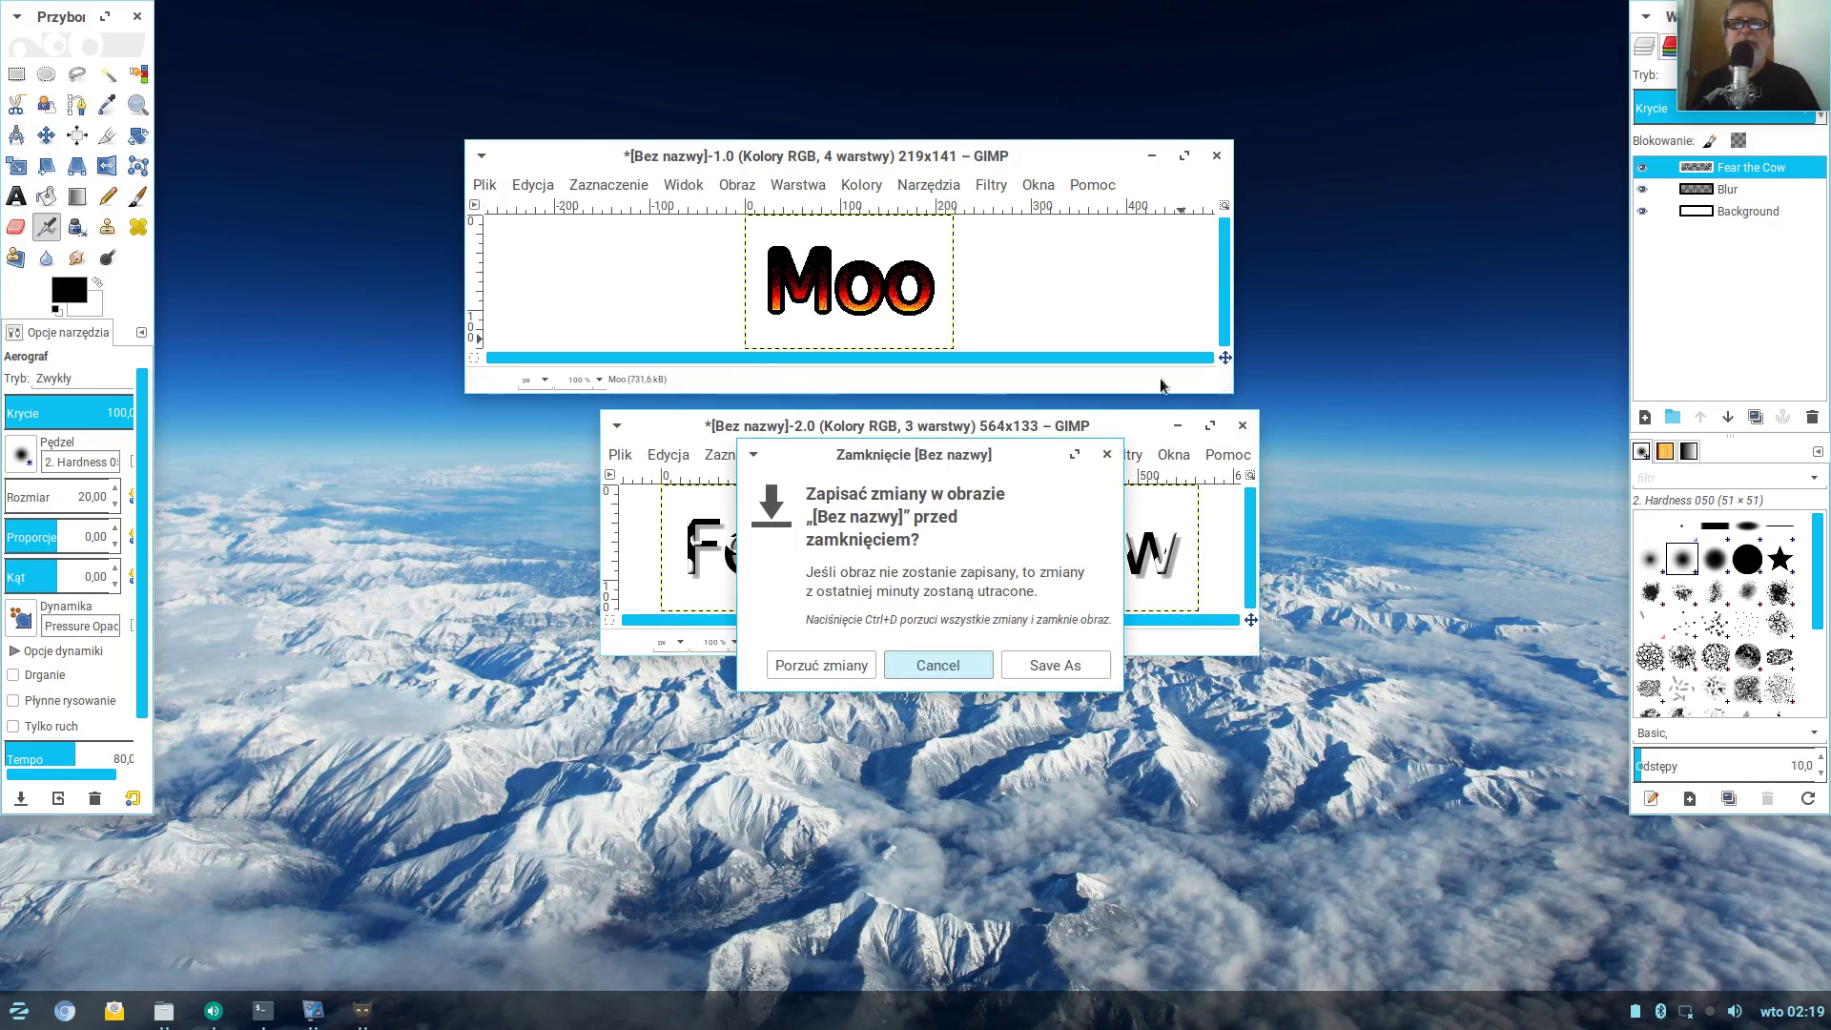
{"action": "left_click", "coordinate": [797, 673]}
{"action": "left_click", "coordinate": [1217, 155]}
{"action": "left_click", "coordinate": [740, 401]}
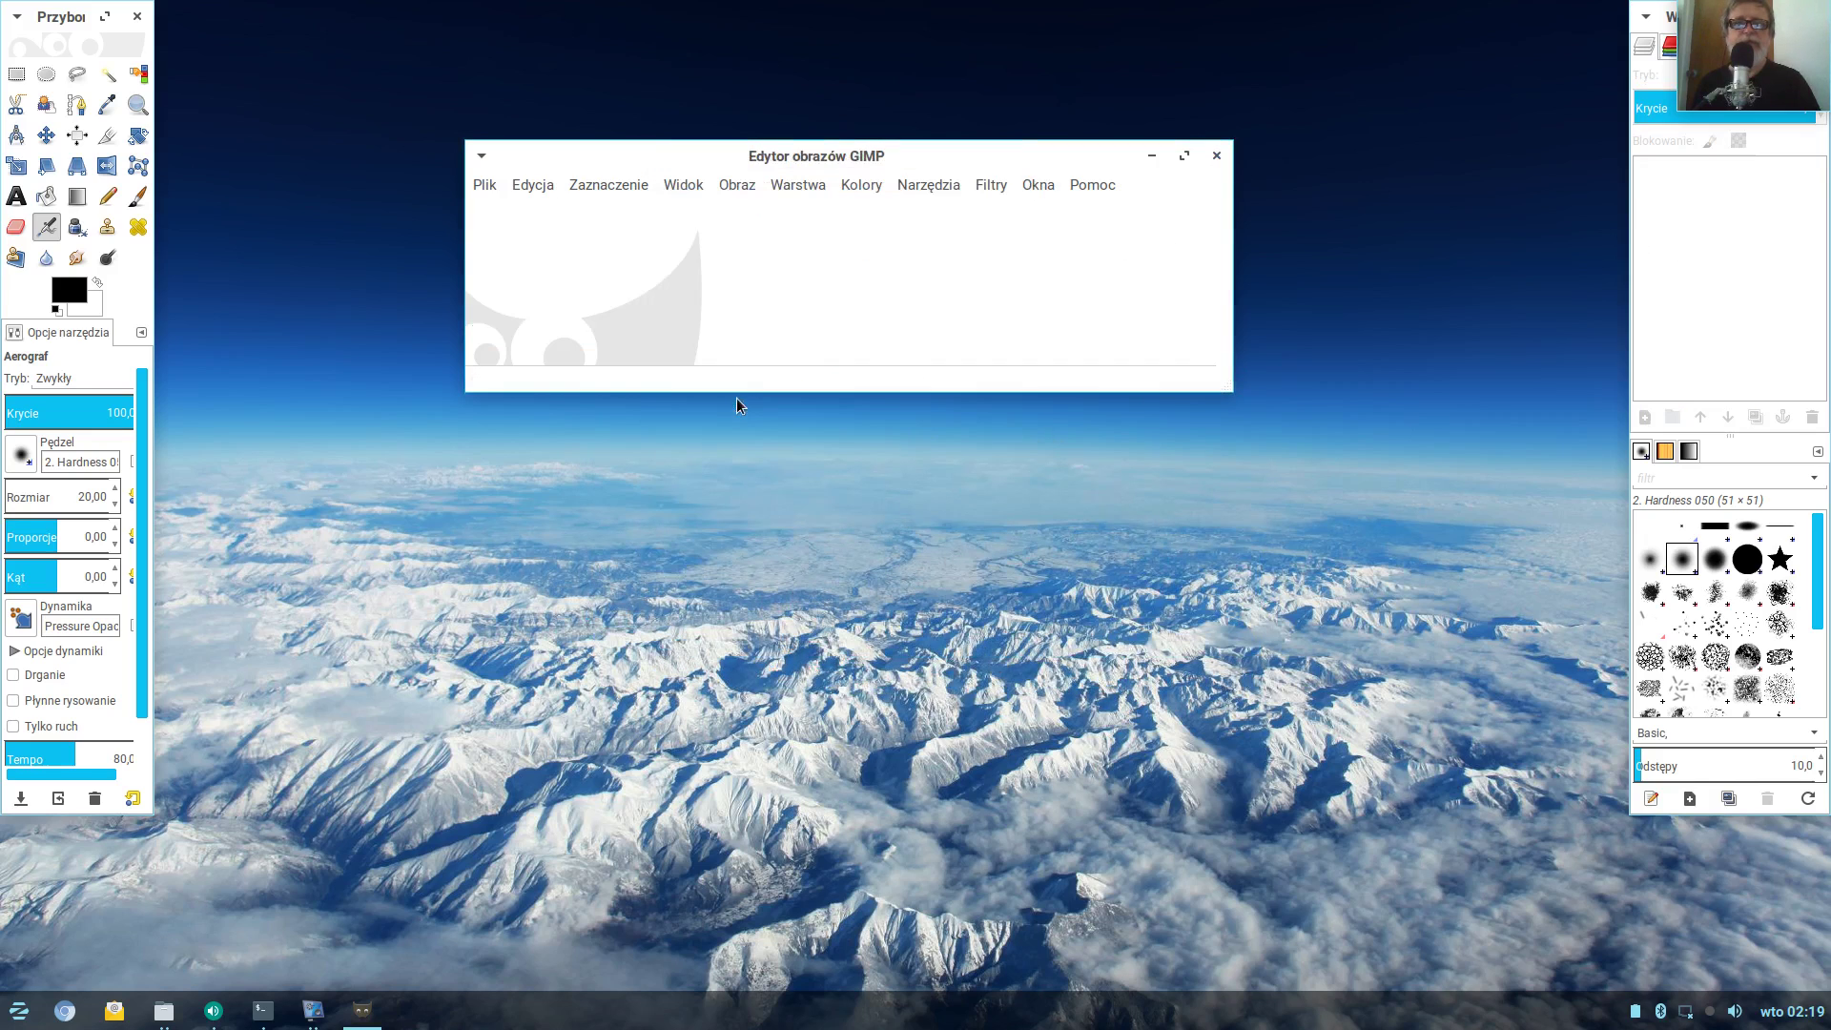
Close GIMP and cancel the Geary e-mail account setup
{"action": "left_click", "coordinate": [1217, 156]}
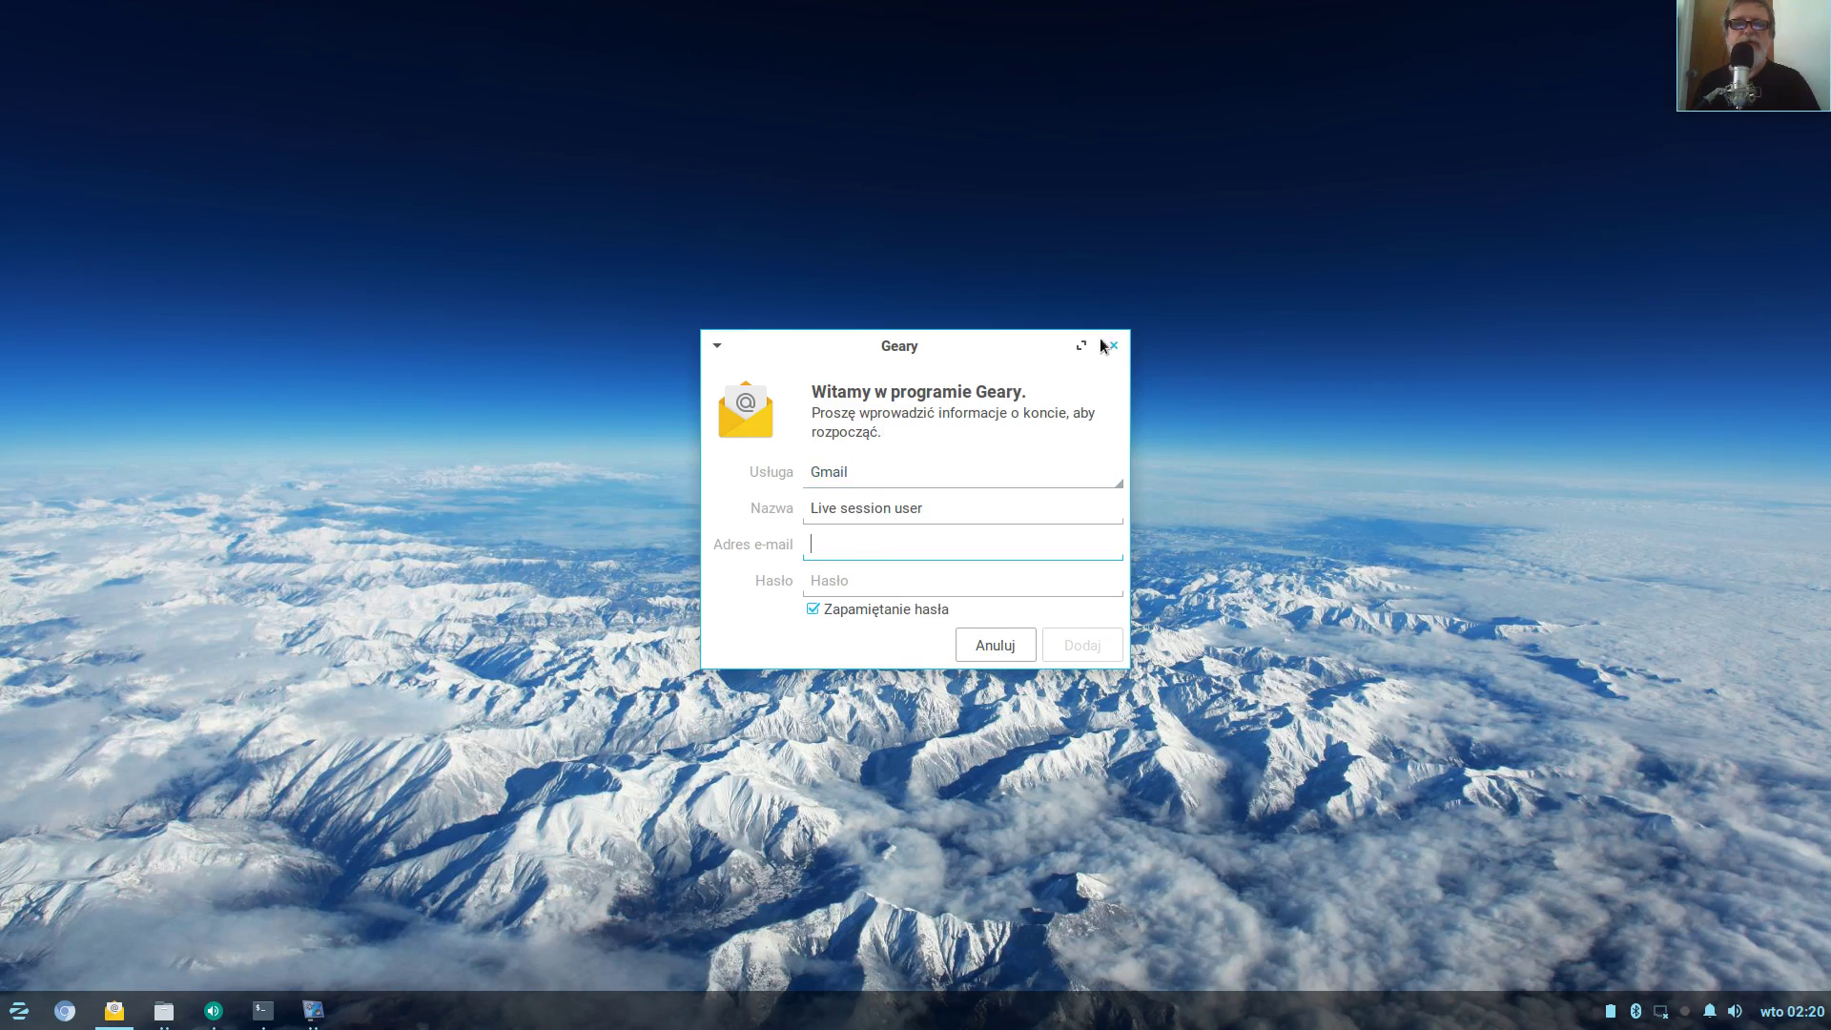
{"action": "left_click", "coordinate": [992, 645]}
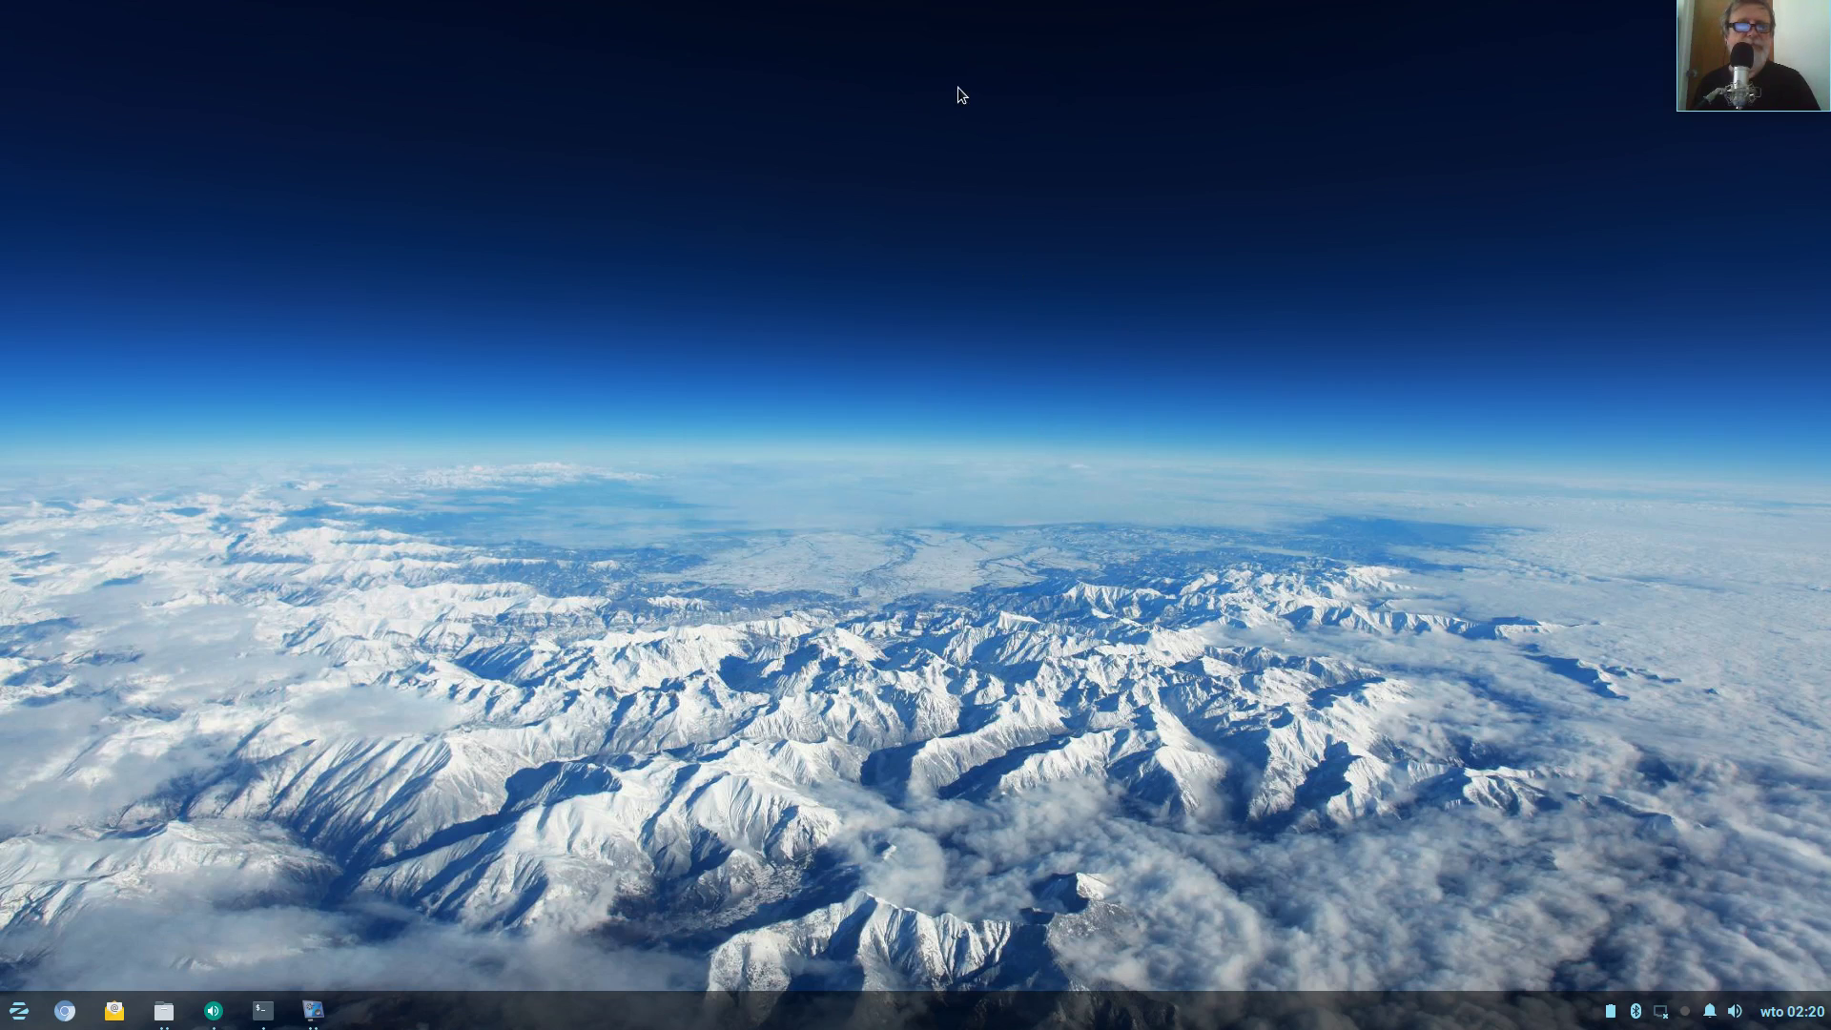
Open the file manager from the accessories and open a second window of the zorin home folder
{"action": "right_click", "coordinate": [683, 94]}
{"action": "mouse_move", "coordinate": [692, 105]}
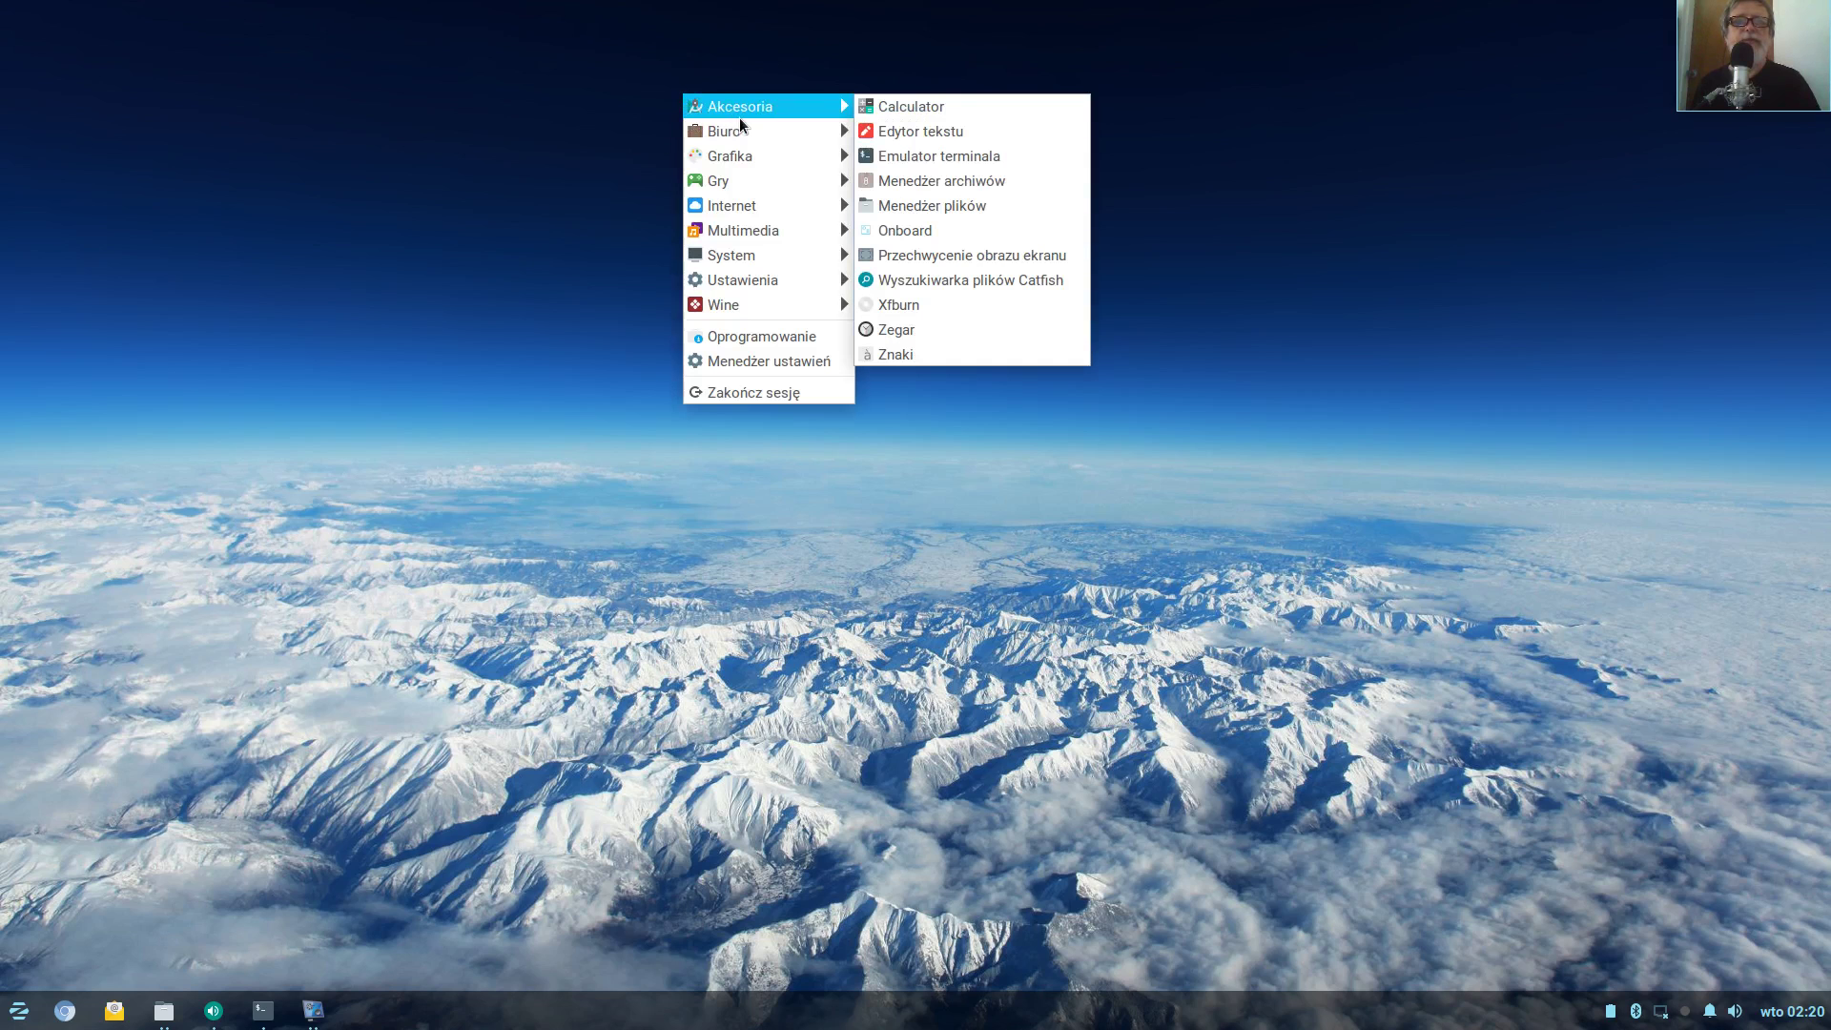
{"action": "mouse_move", "coordinate": [765, 128]}
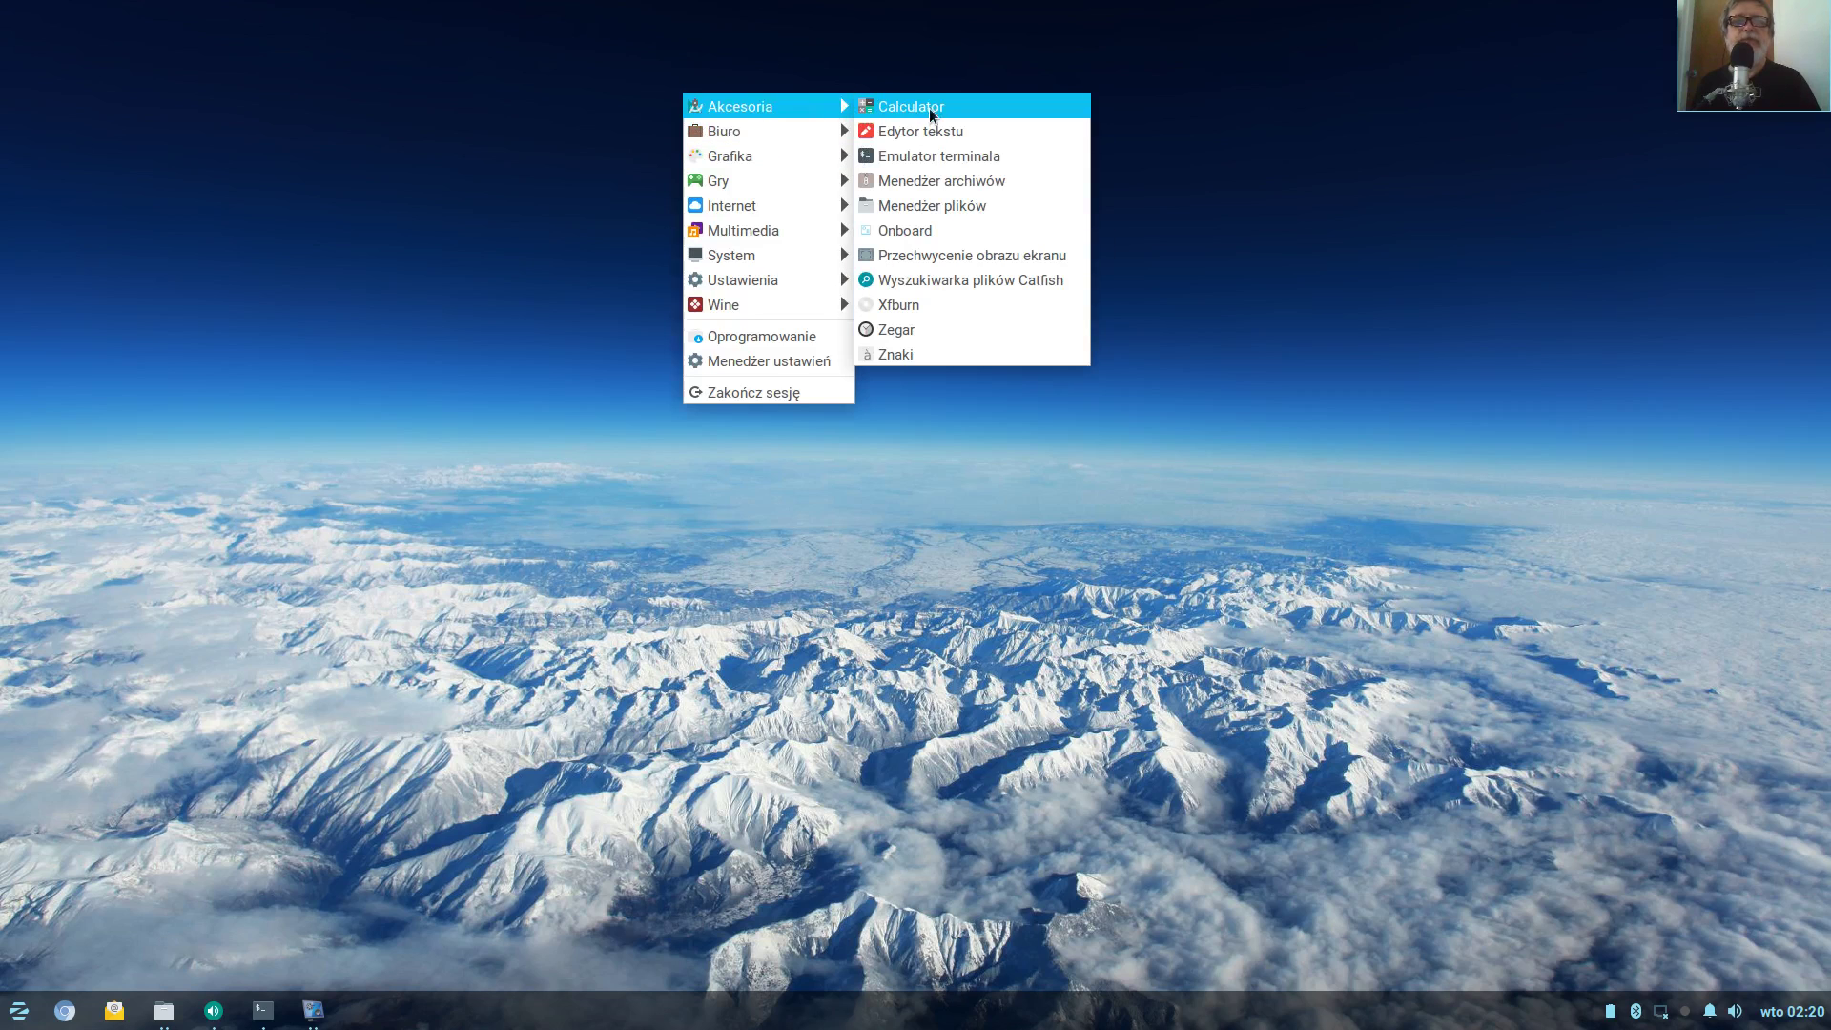
{"action": "left_click", "coordinate": [976, 207]}
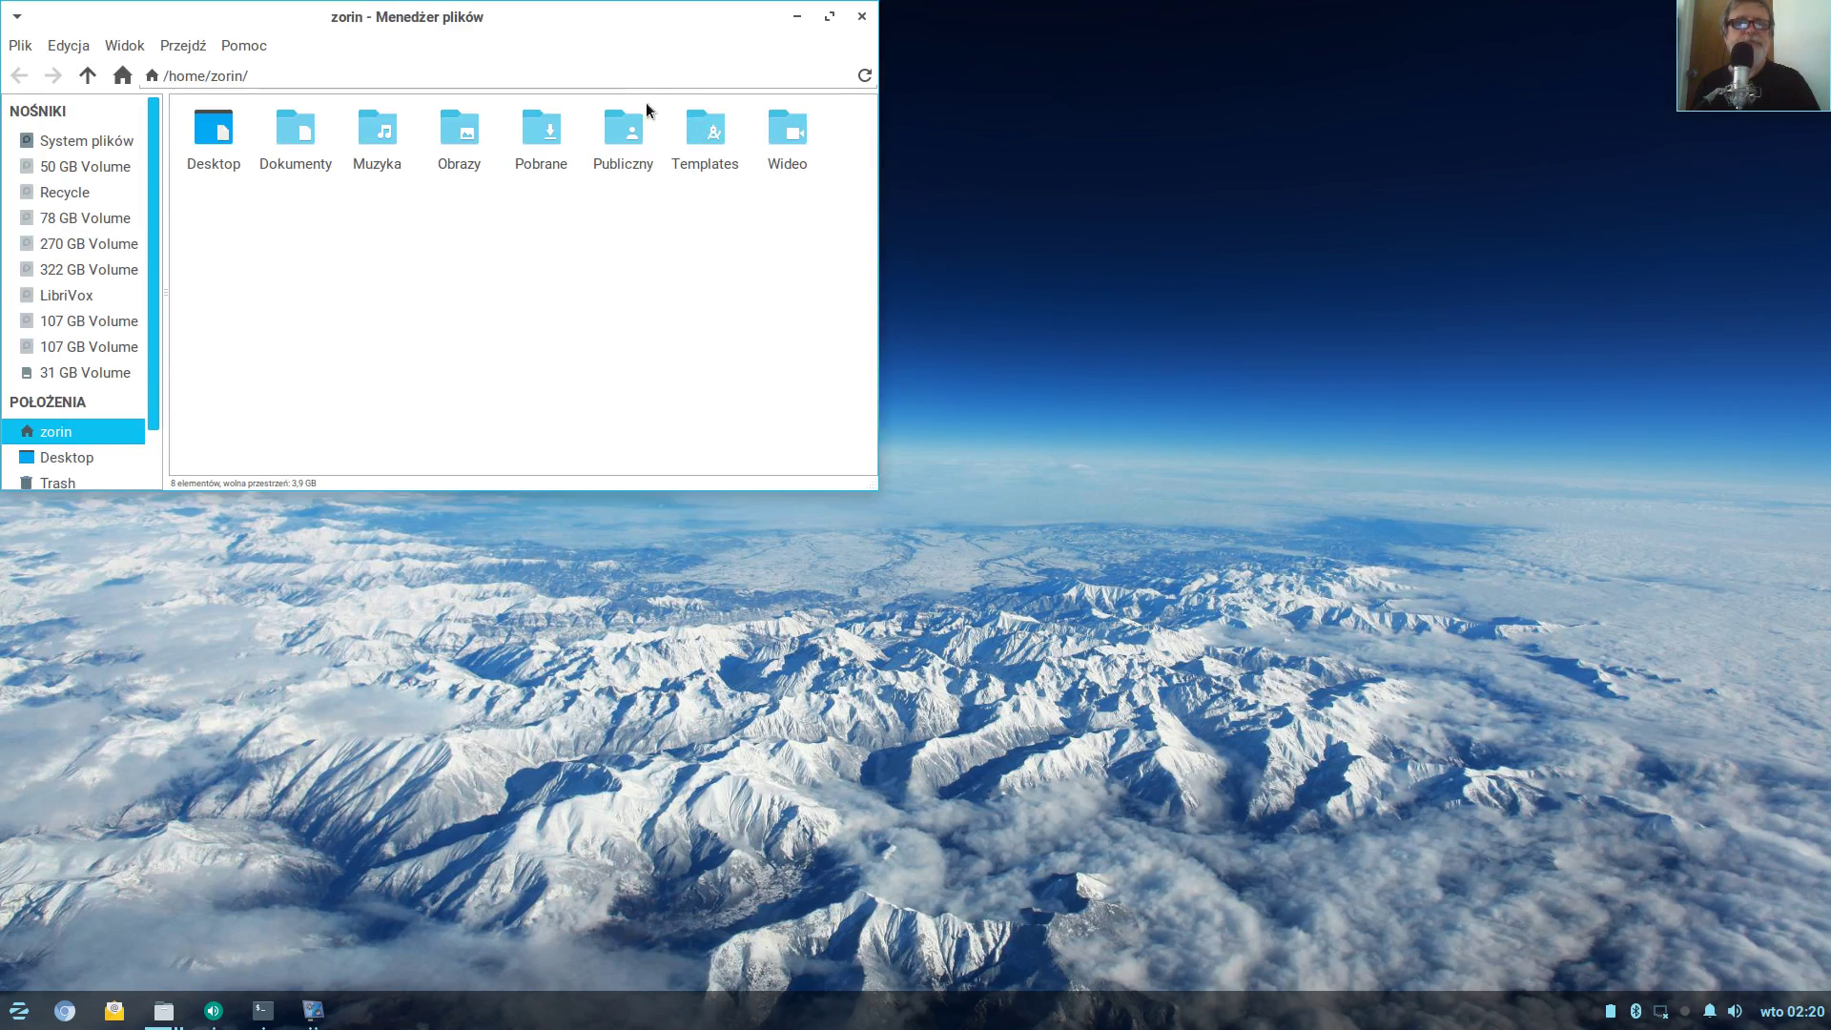
{"action": "left_click", "coordinate": [20, 48]}
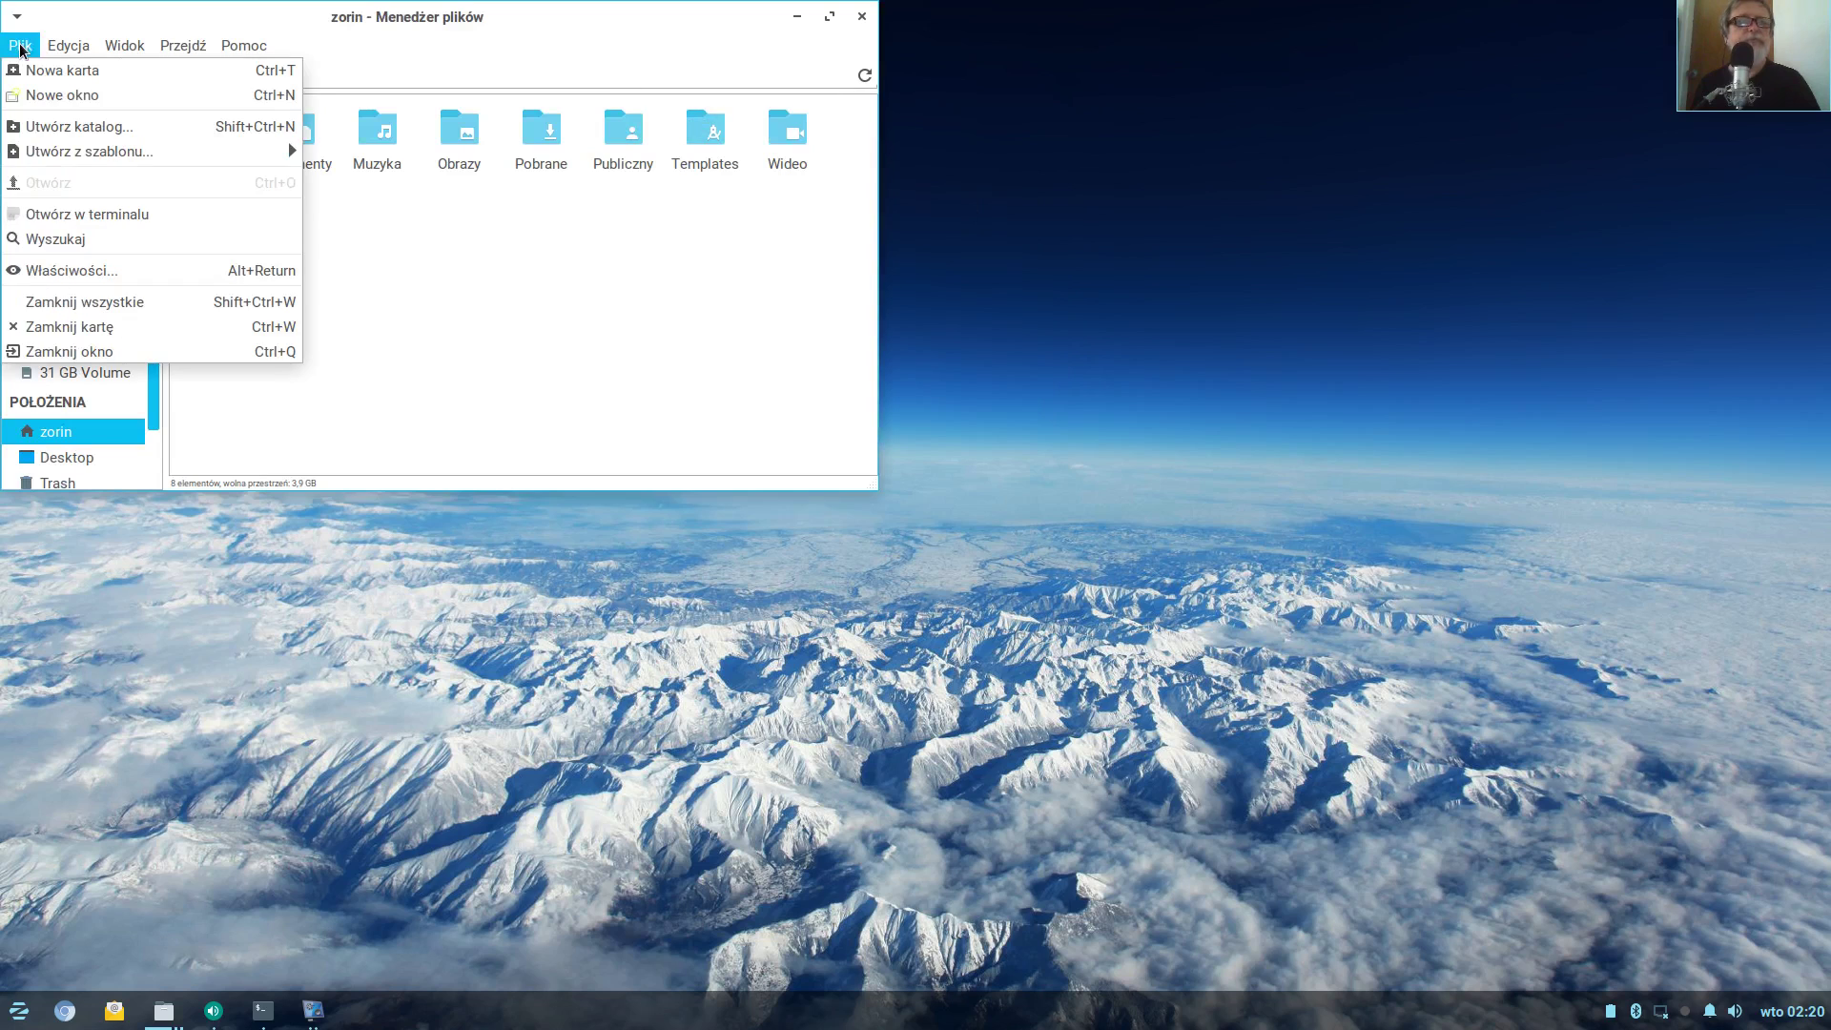
{"action": "left_click", "coordinate": [59, 95]}
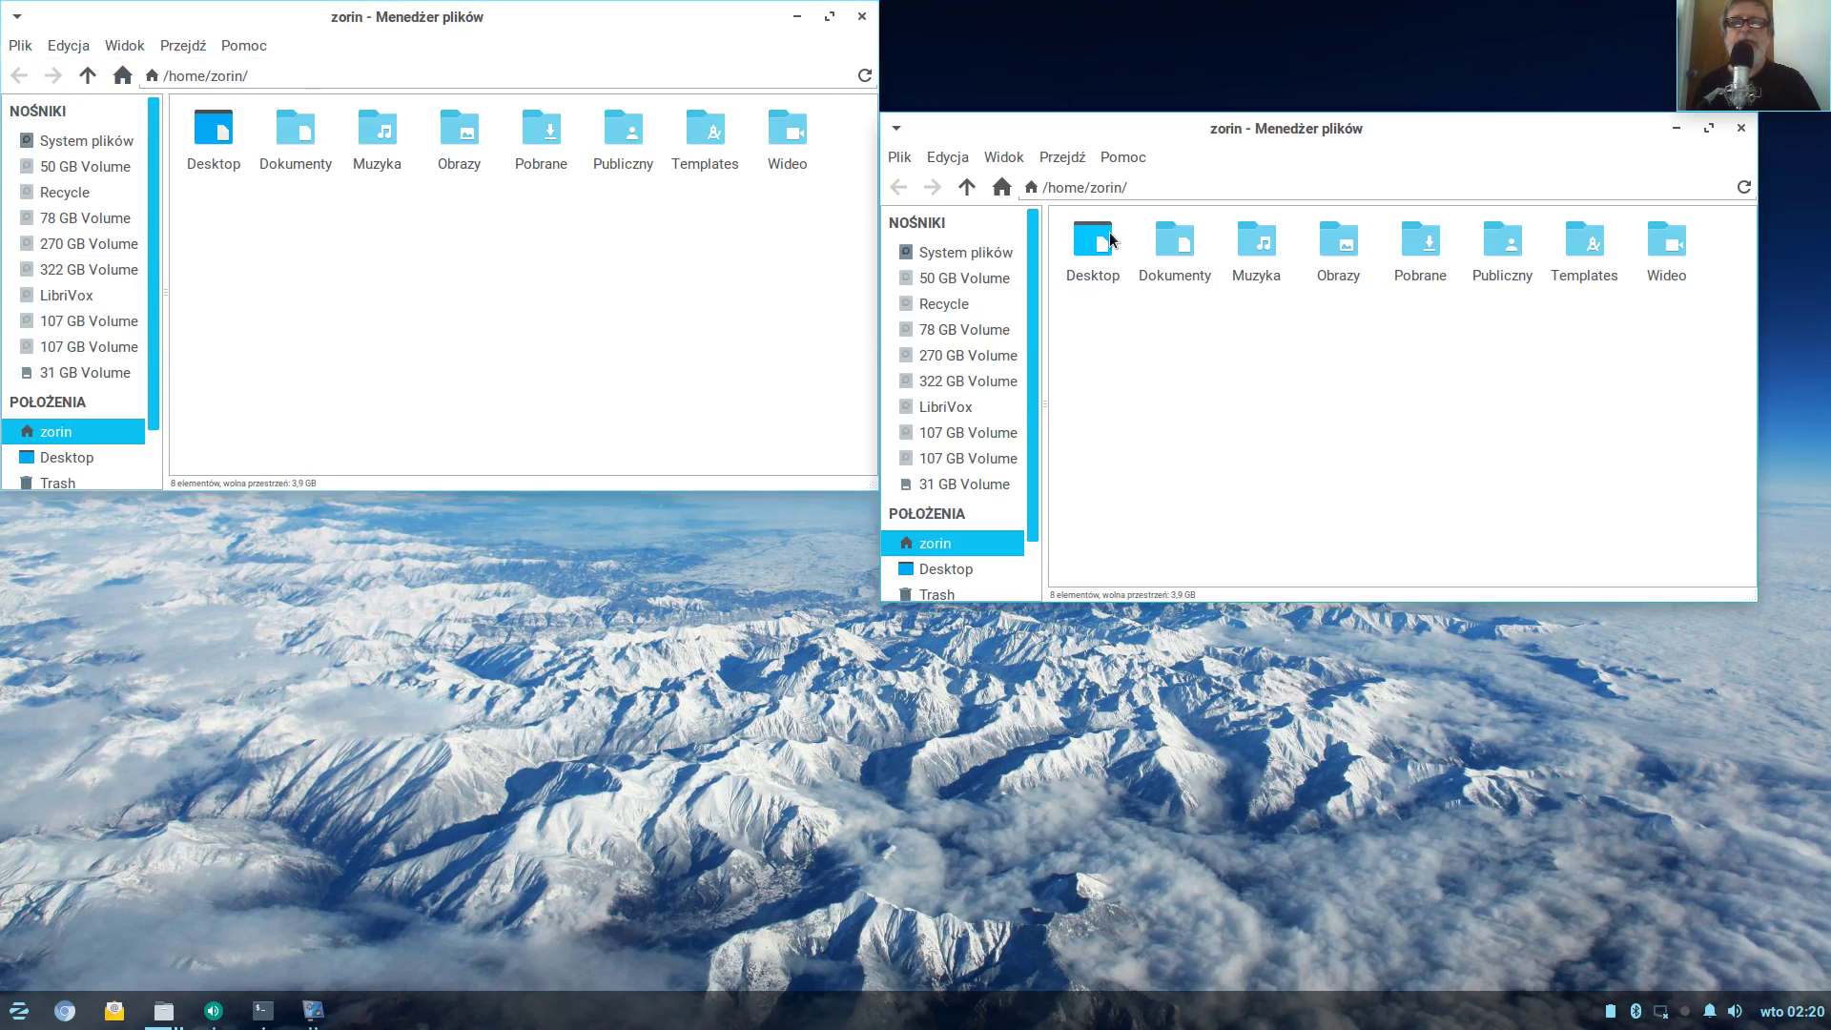
Open the Pobrane folder in the second file manager window and move that window up beside the zorin home window
{"action": "left_click", "coordinate": [1419, 245]}
{"action": "double_click", "coordinate": [1420, 245]}
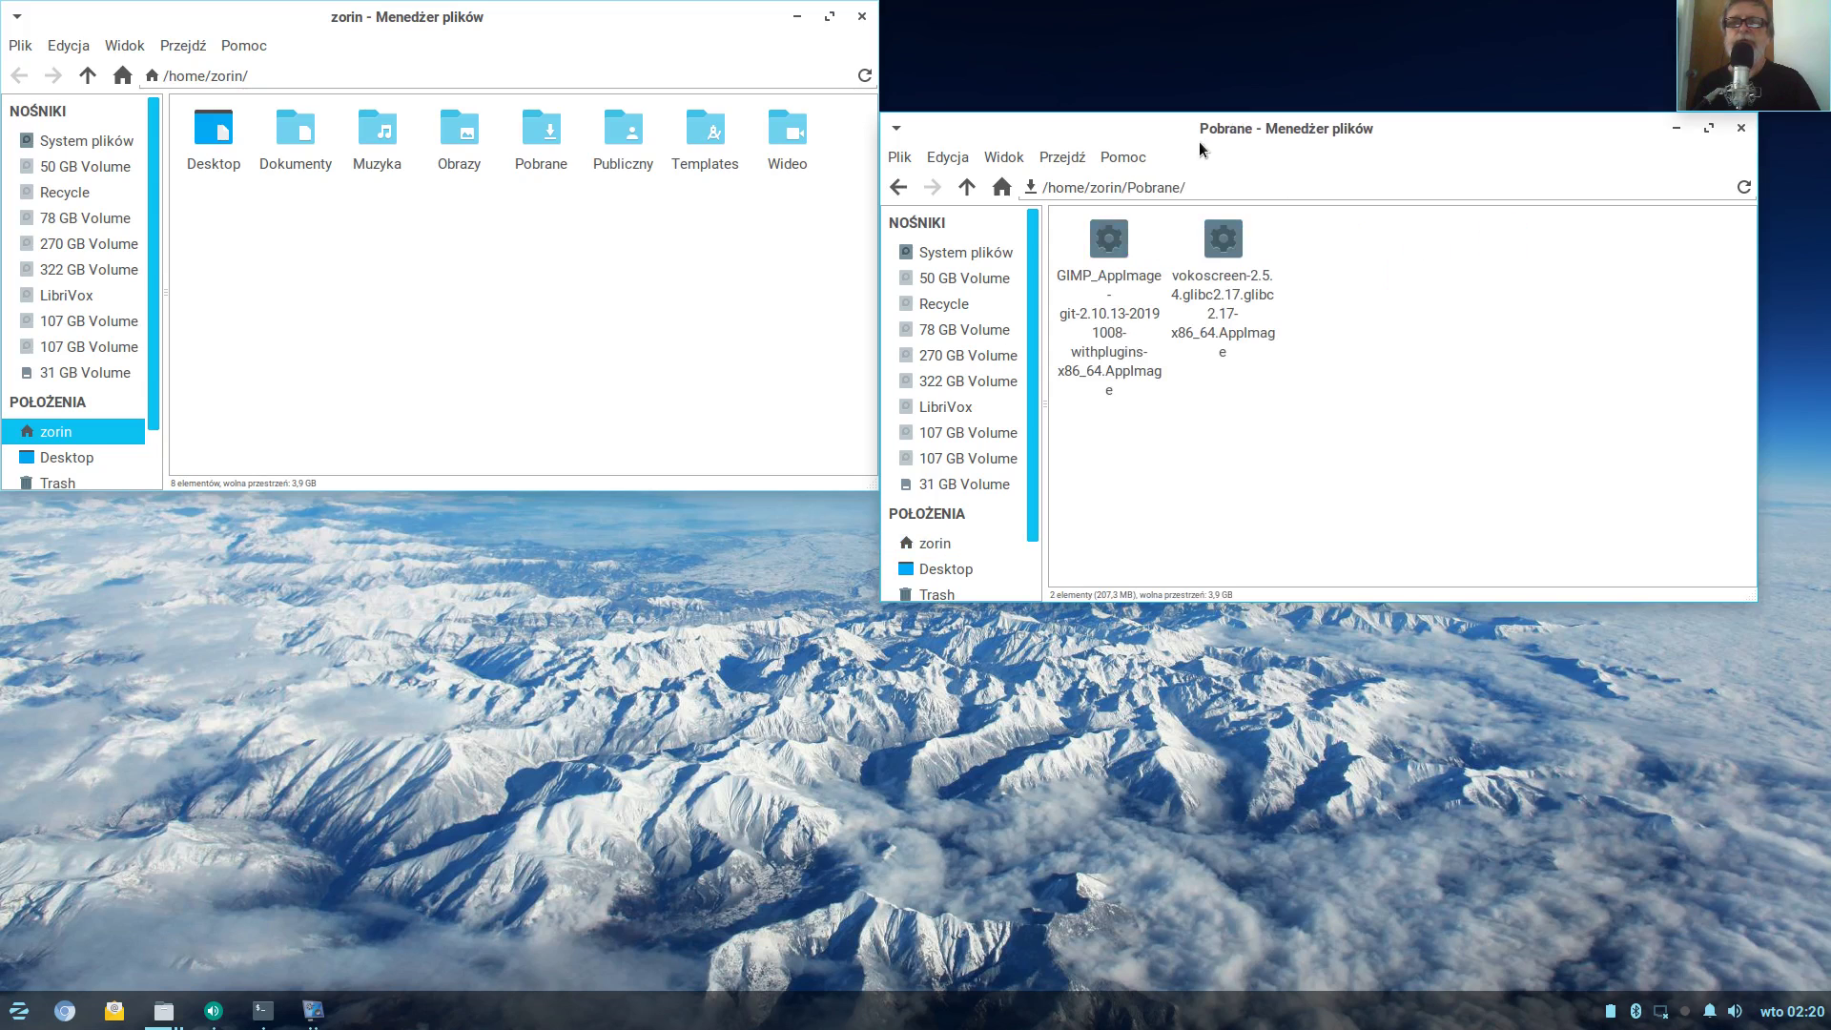
{"action": "left_click_drag", "start_coordinate": [1193, 132], "coordinate": [1128, 20]}
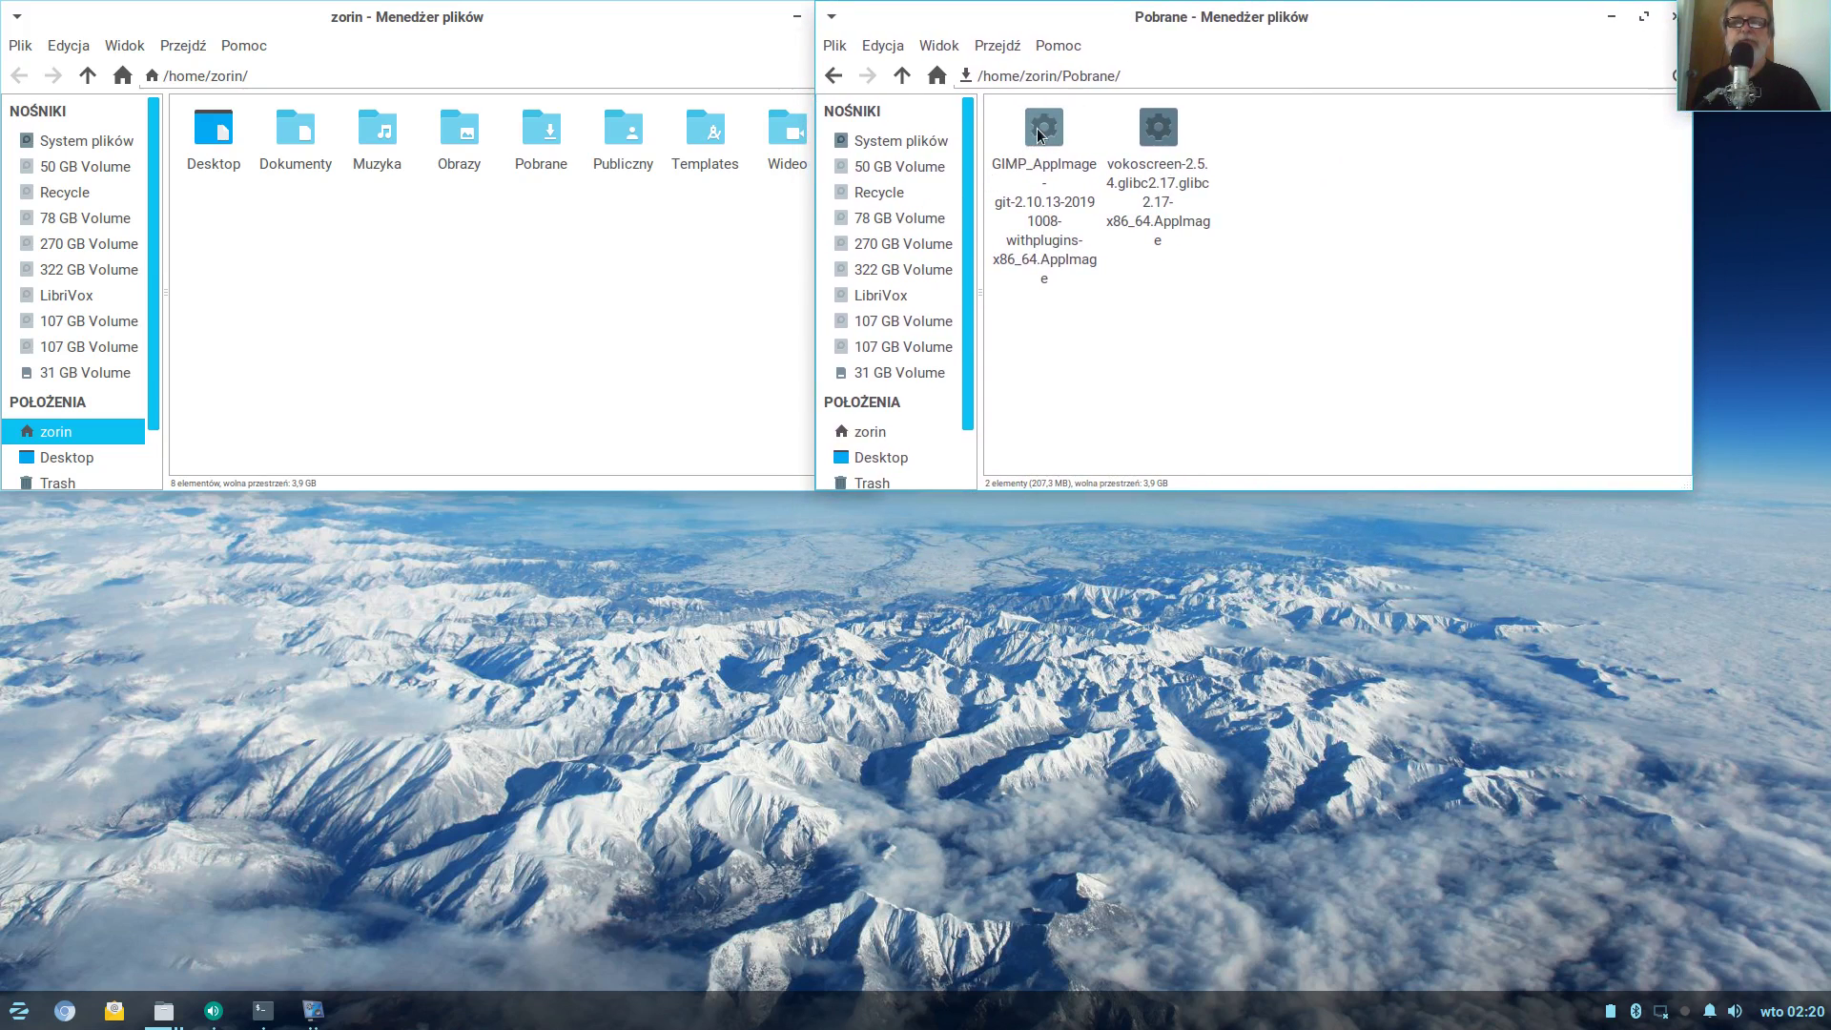
Launch the GIMP 2.10.13 AppImage, declining system integration and permanently disabling that question
{"action": "left_click", "coordinate": [1037, 128]}
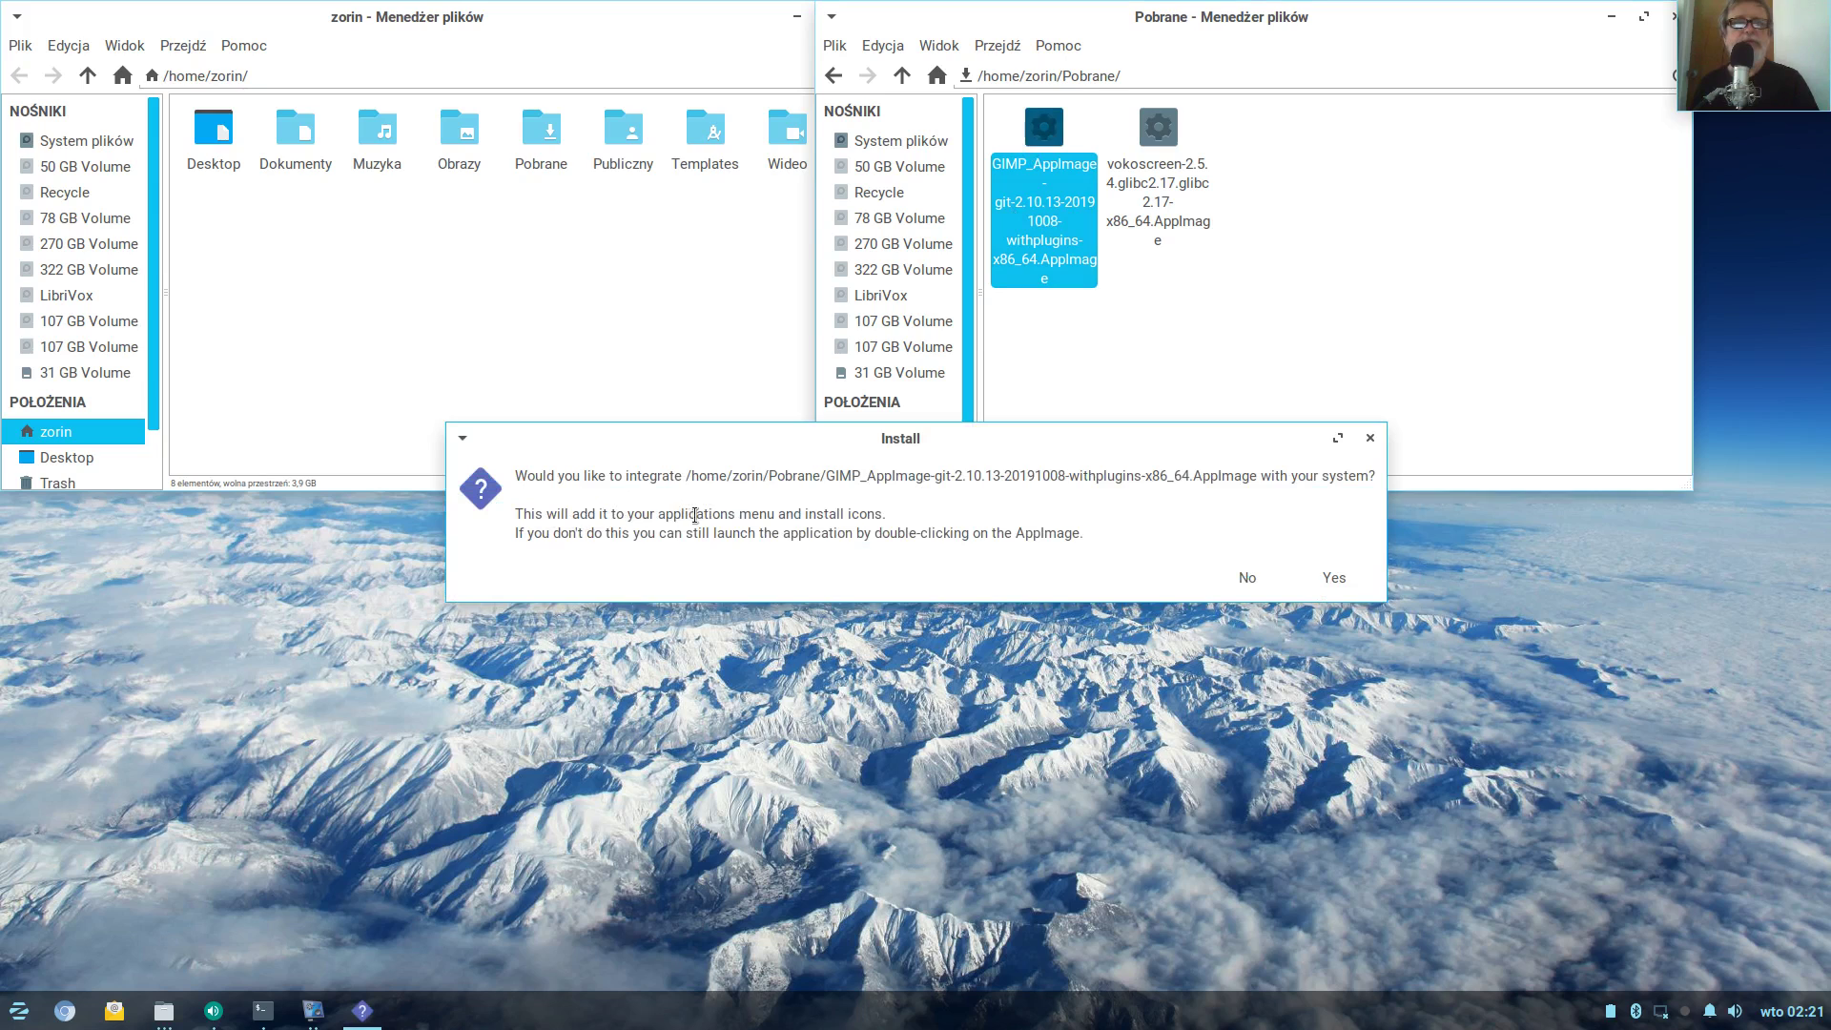
{"action": "left_click", "coordinate": [1248, 578]}
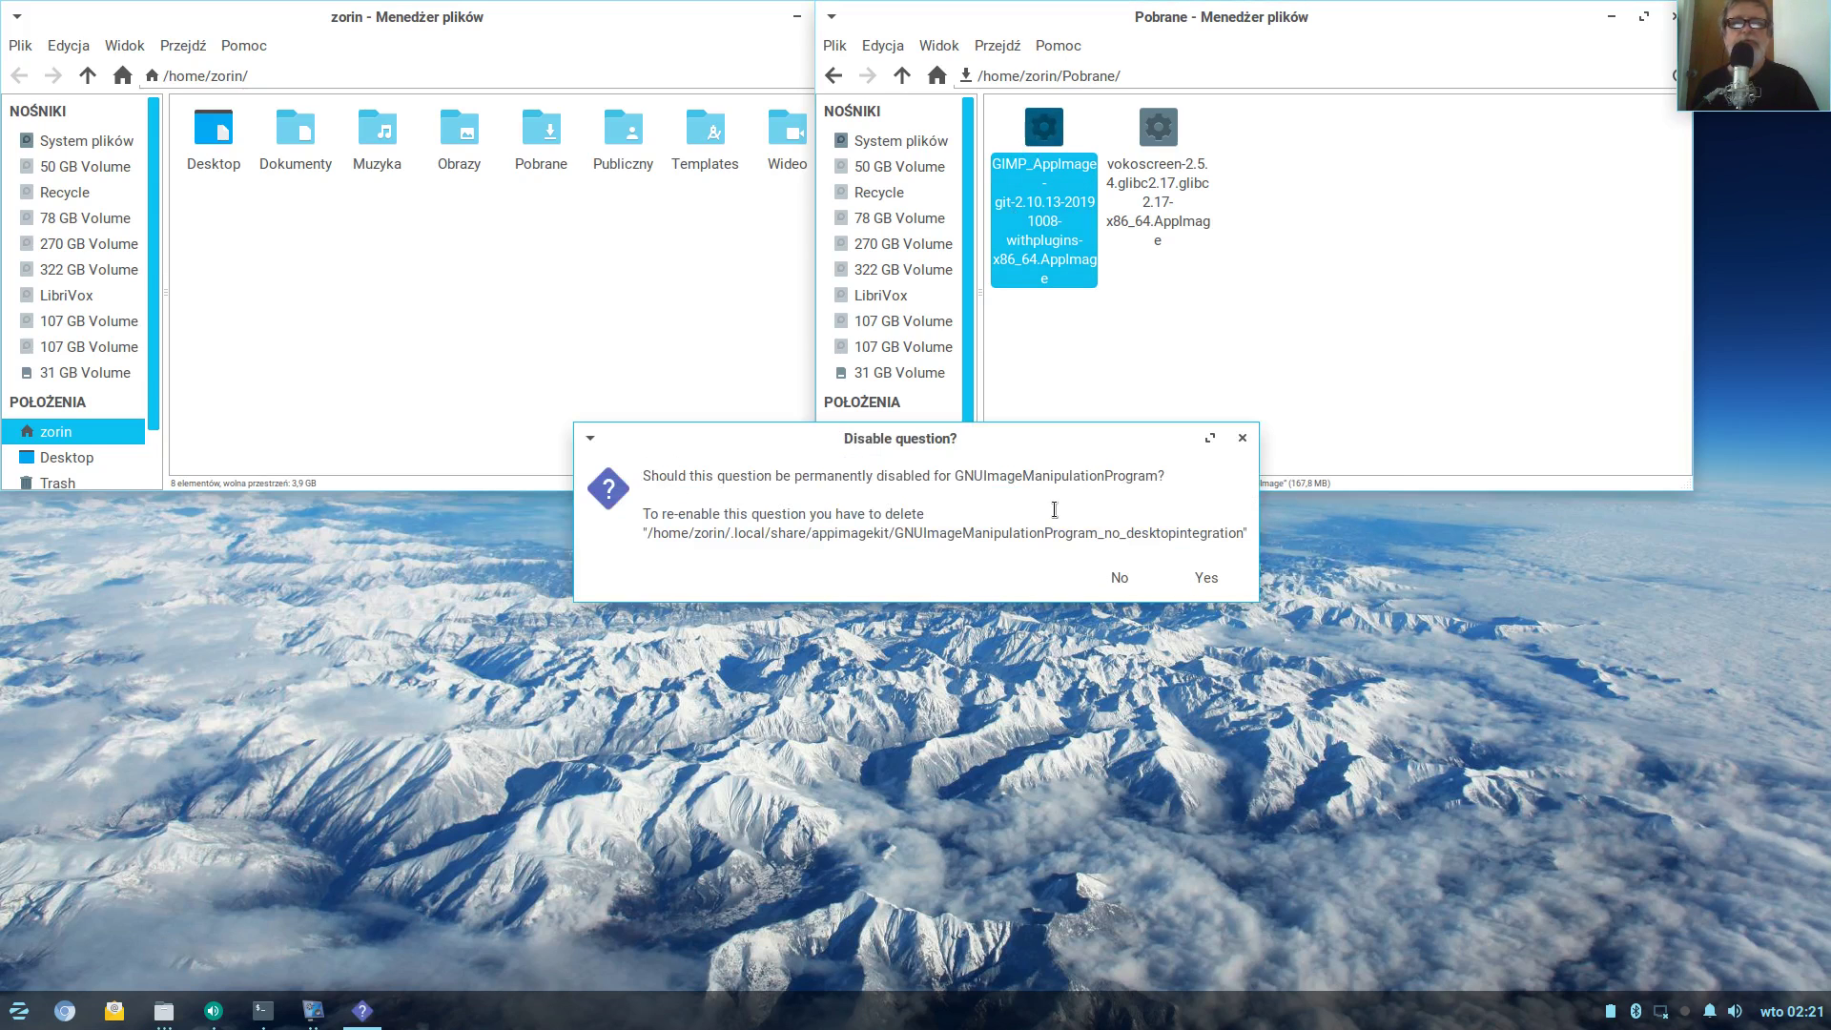
{"action": "left_click", "coordinate": [1200, 579]}
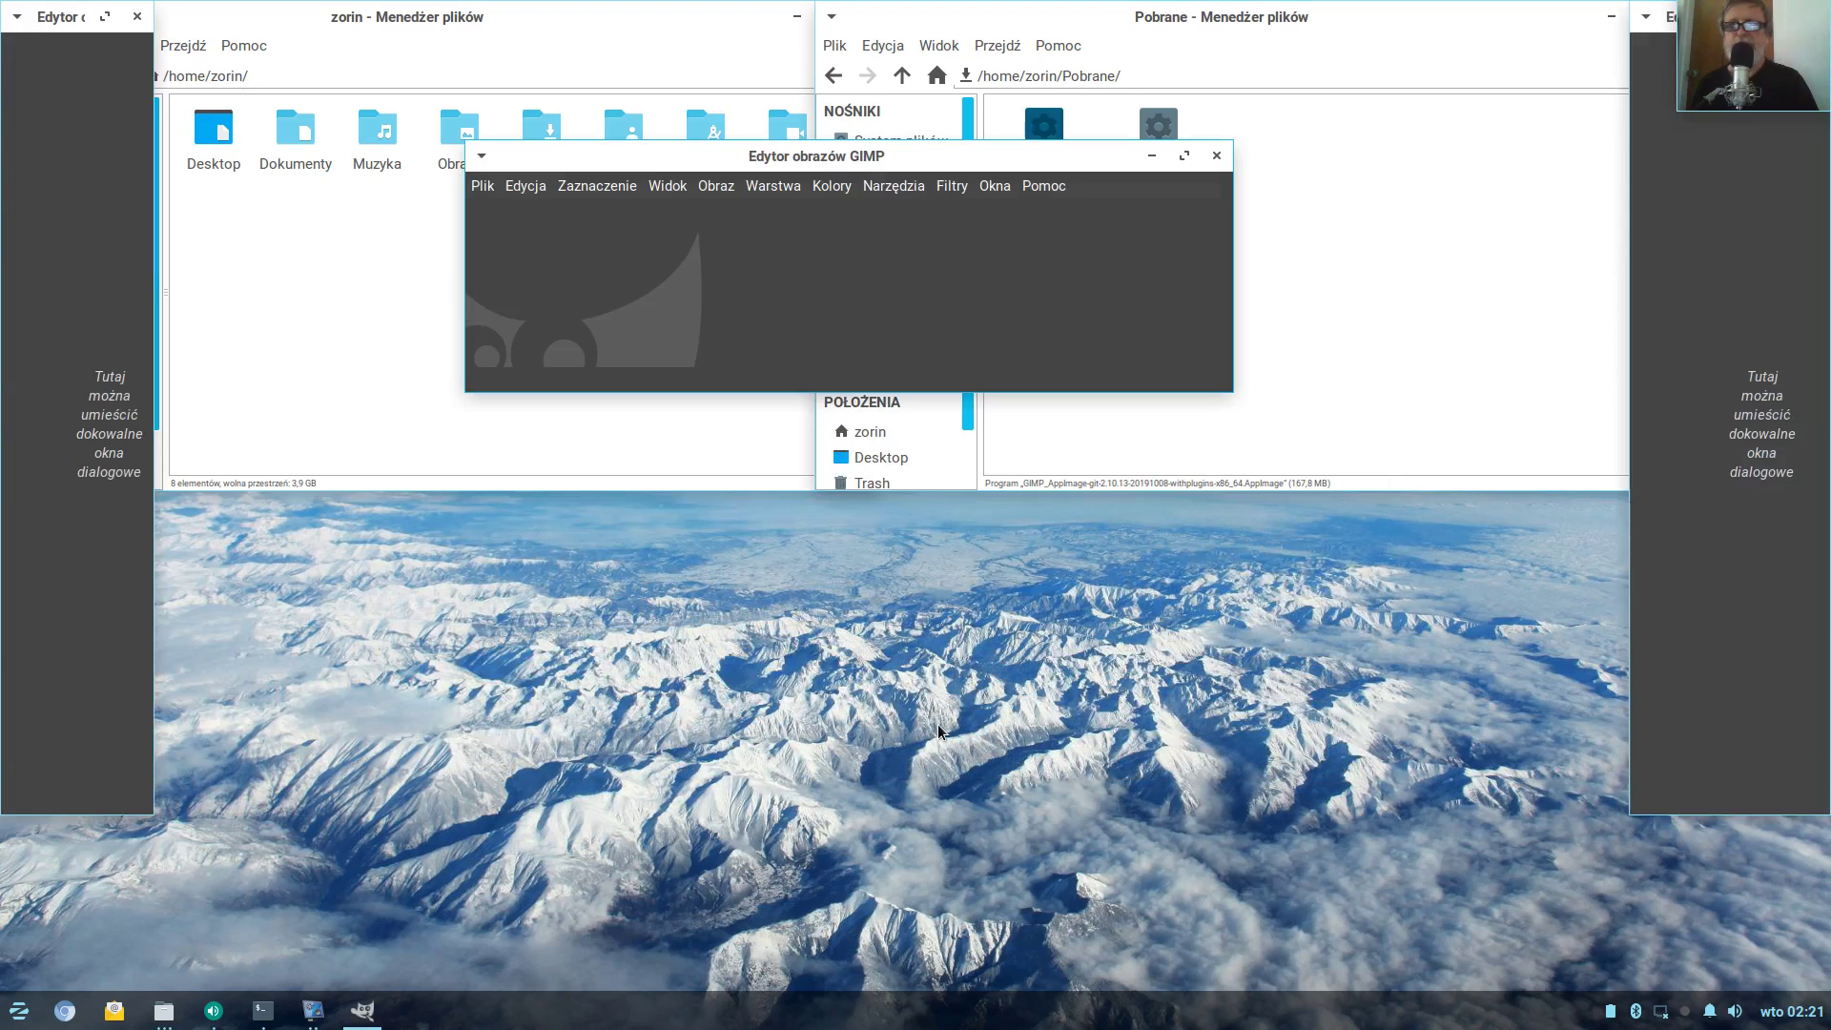
Check the GIMP version in its program information, then close GIMP and deselect its AppImage
{"action": "left_click", "coordinate": [1044, 187]}
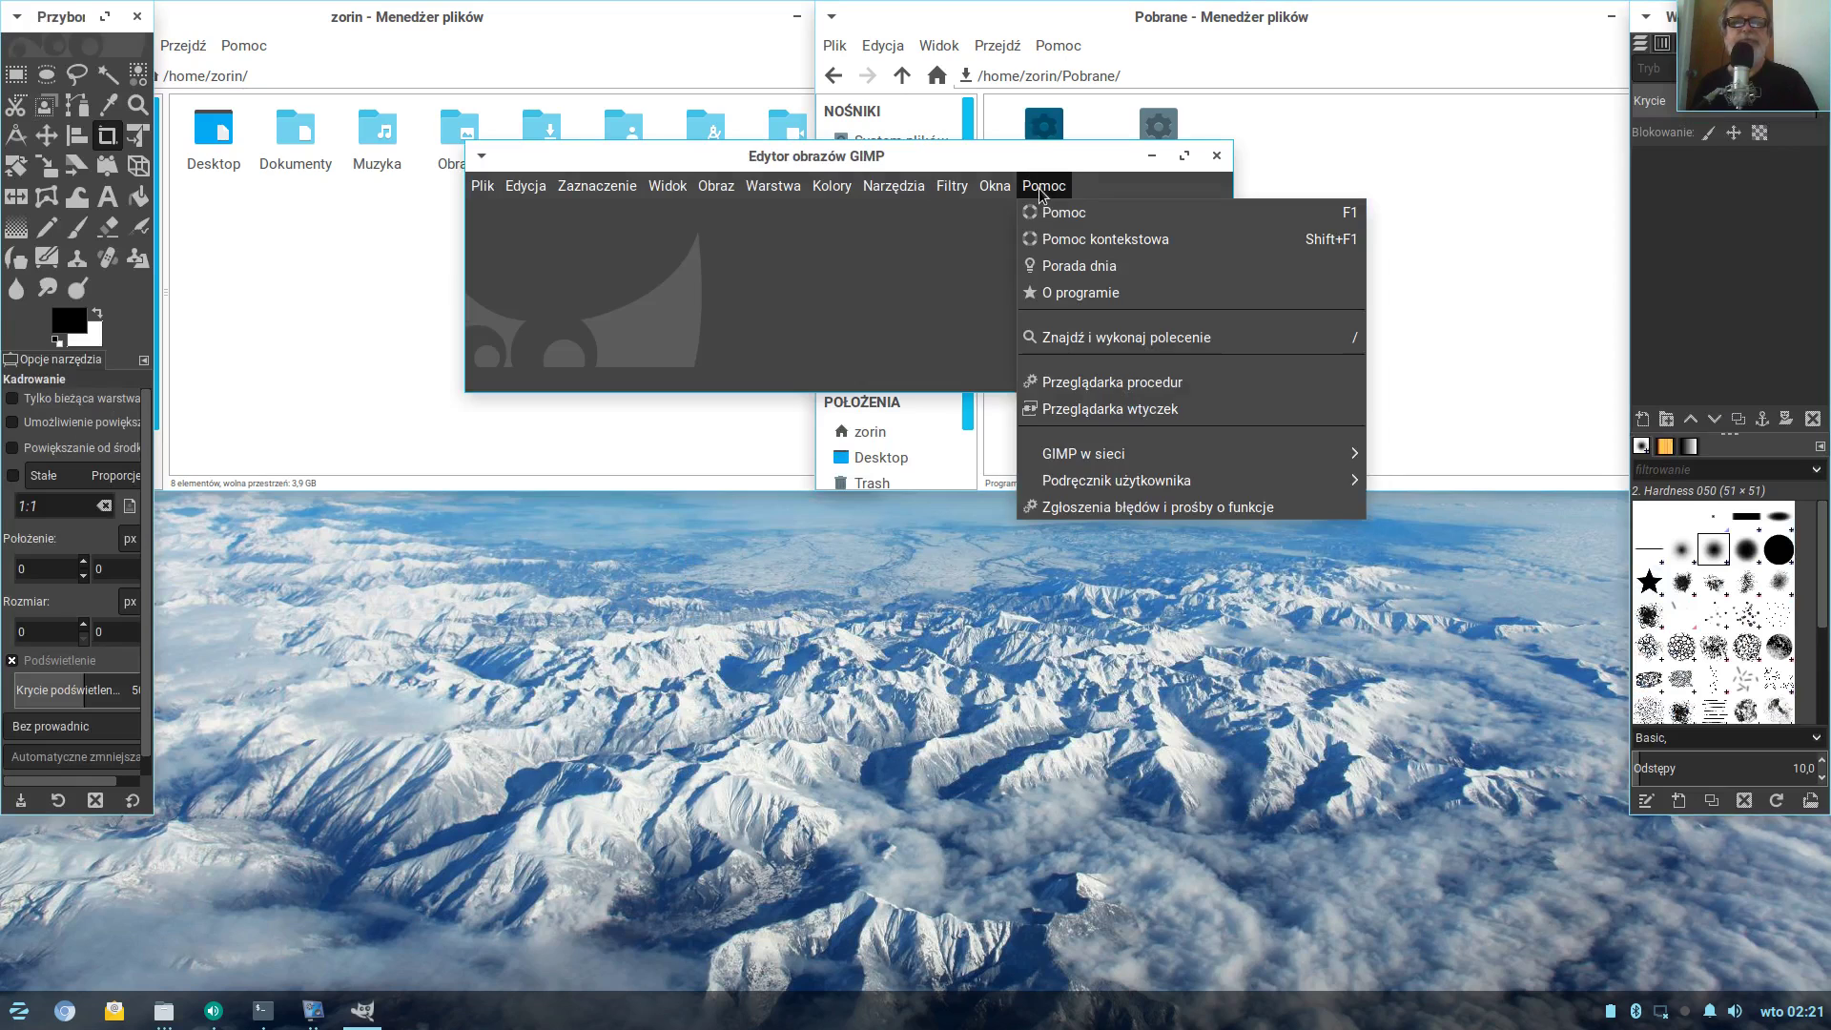
{"action": "left_click", "coordinate": [1084, 295]}
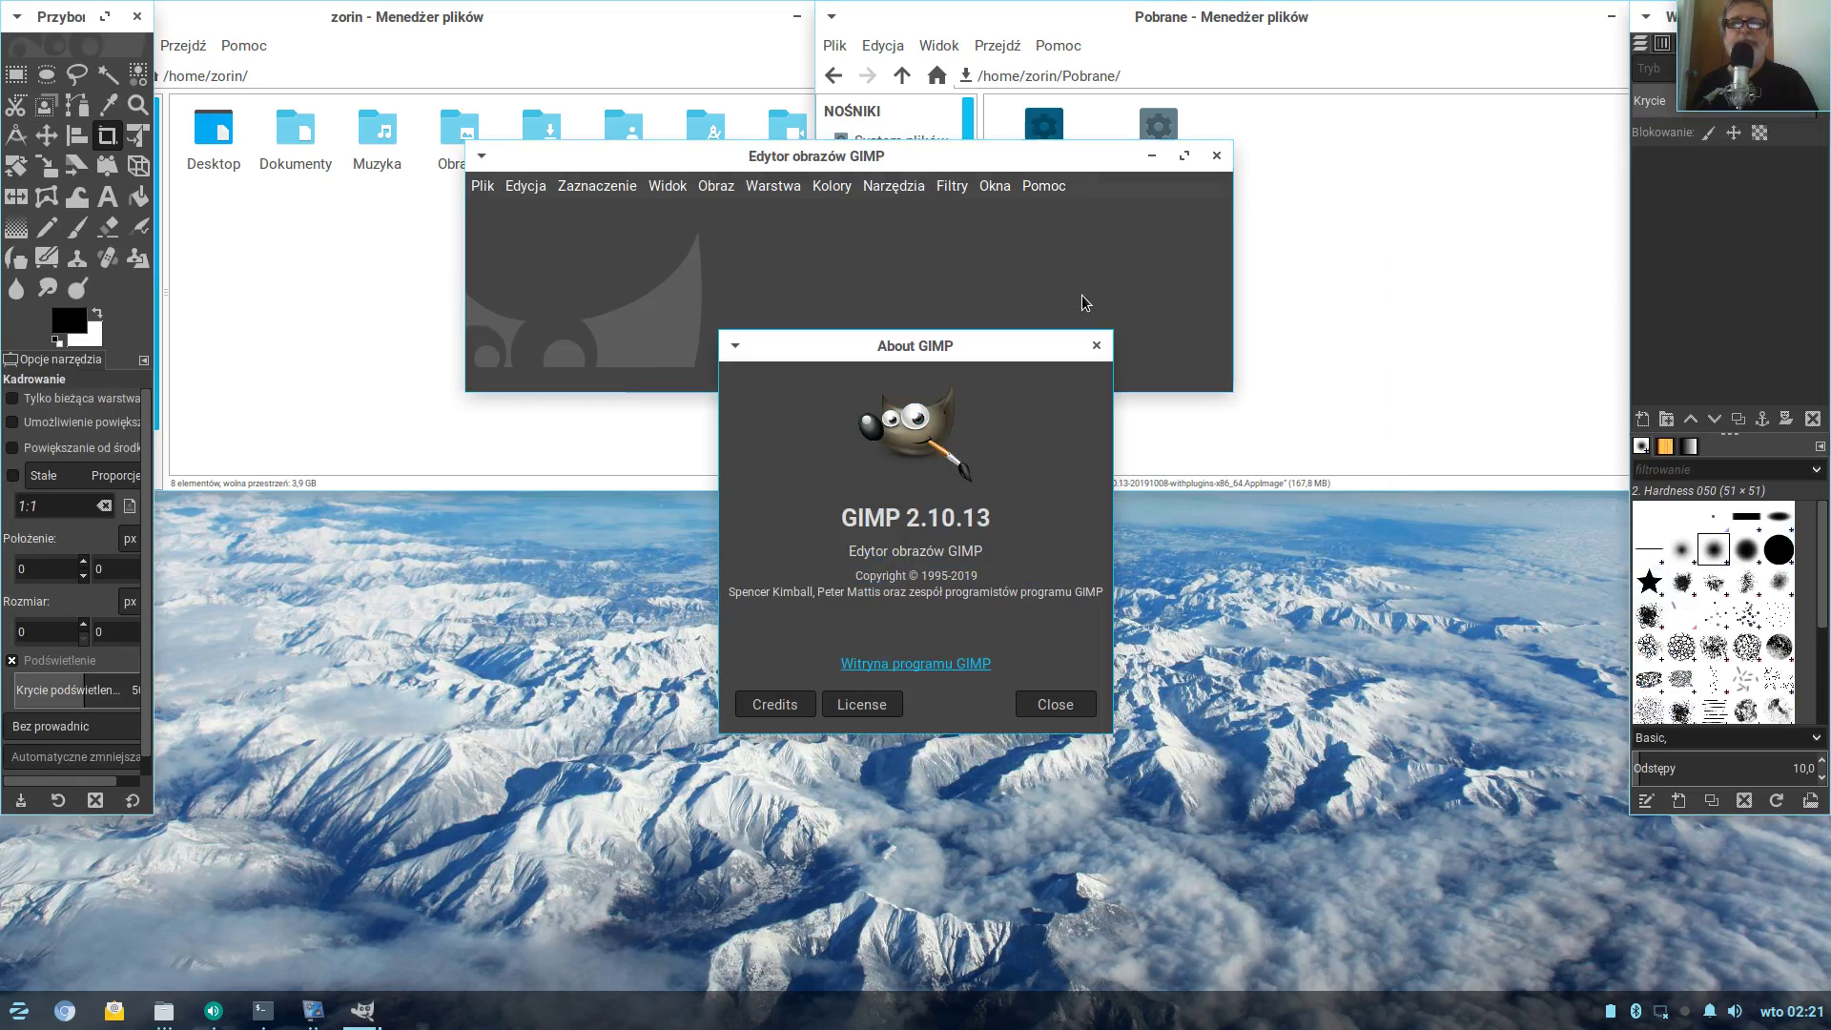
{"action": "left_click", "coordinate": [1096, 346]}
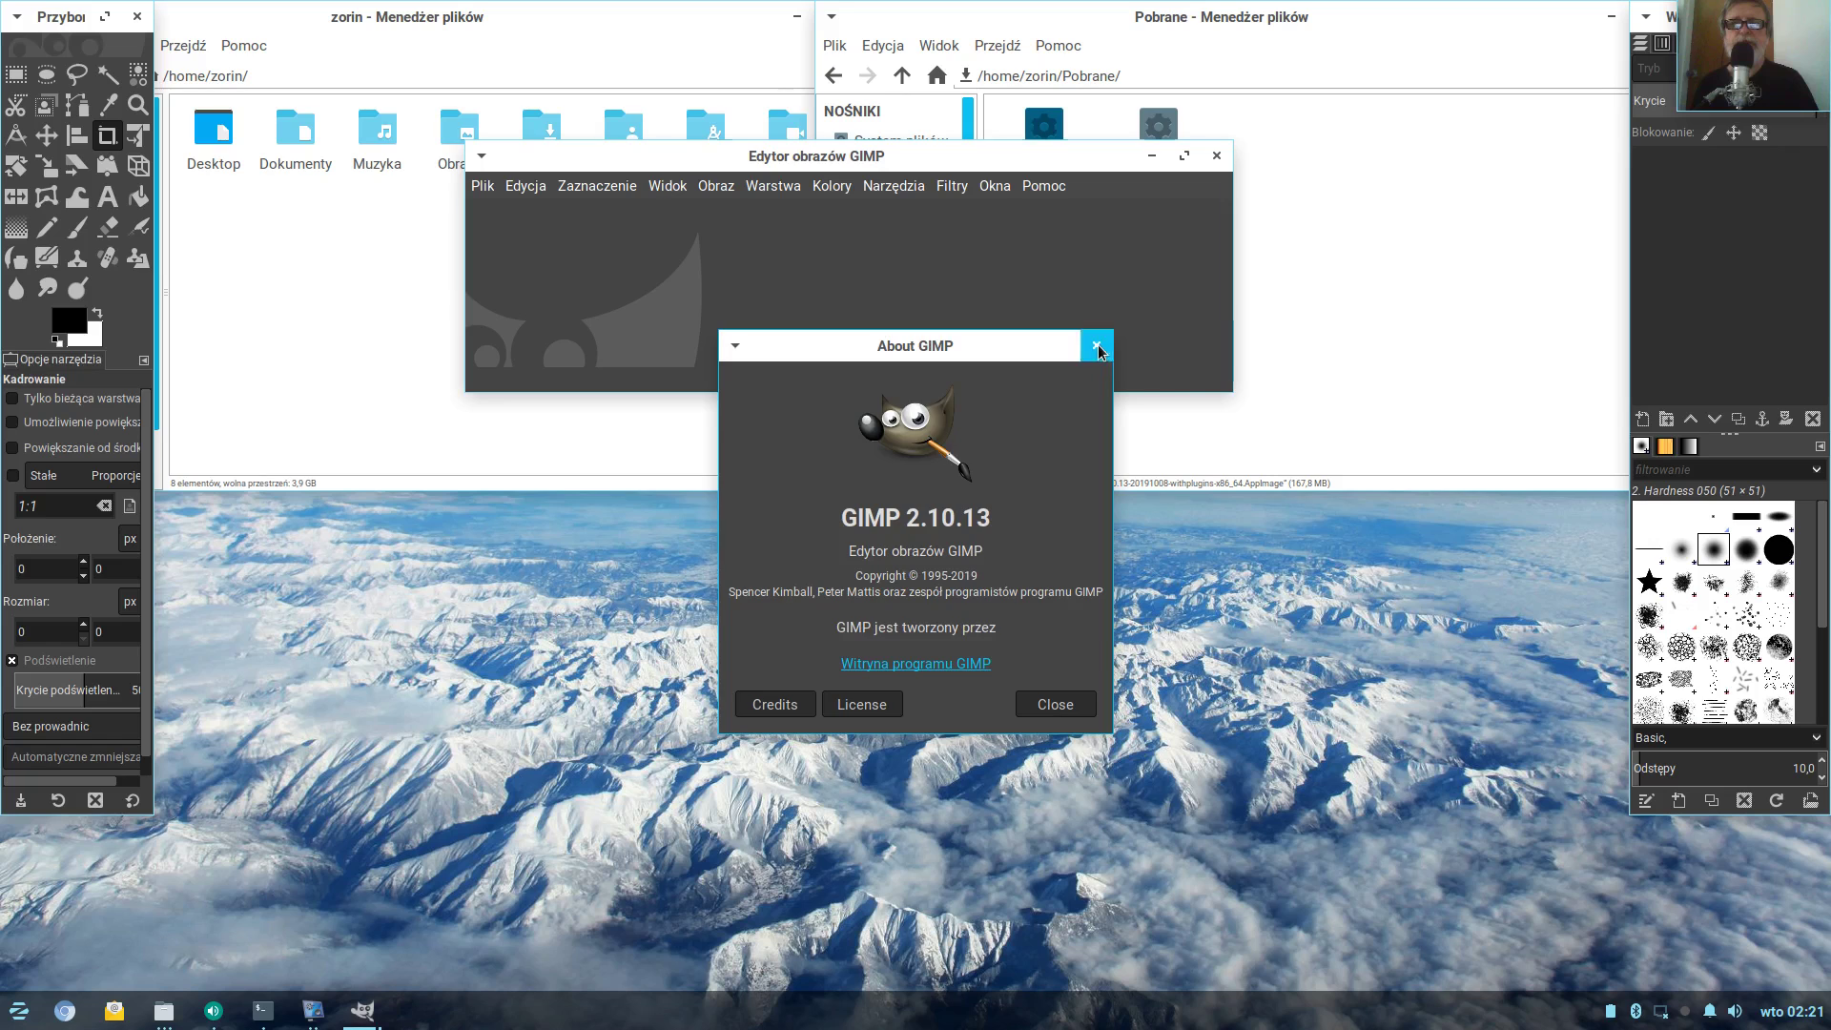
{"action": "left_click", "coordinate": [1213, 157]}
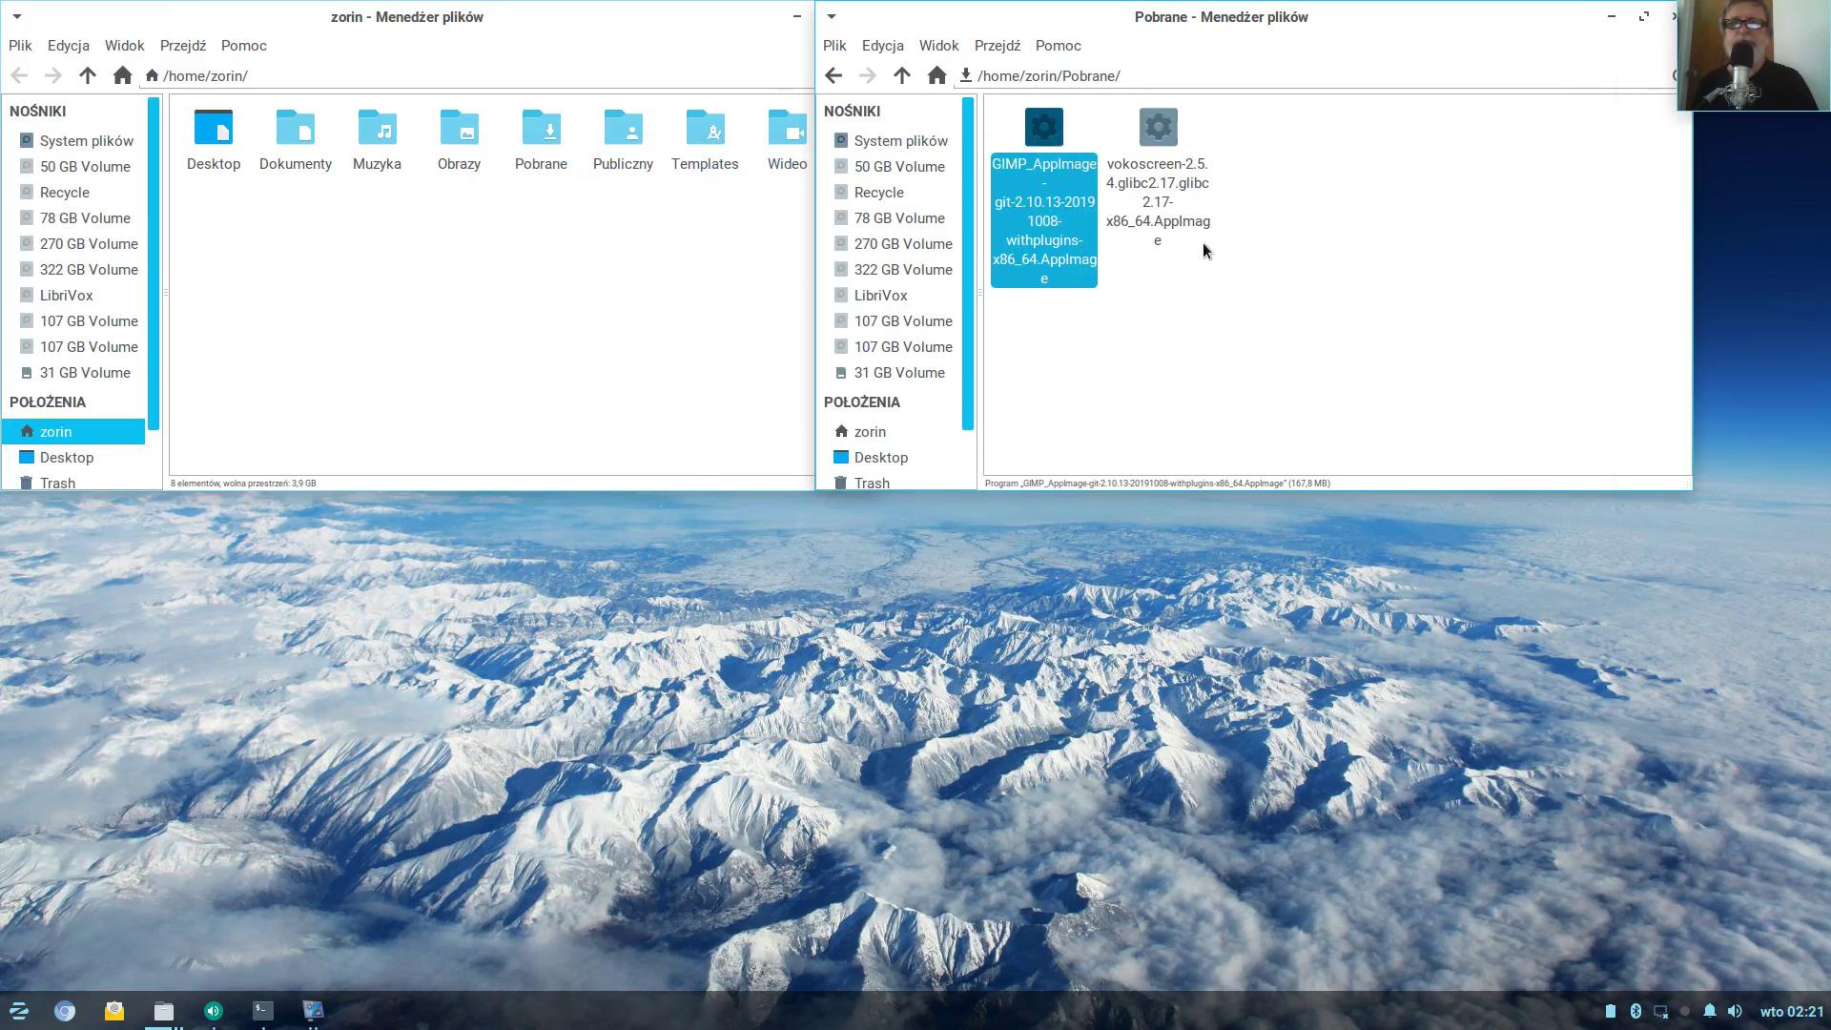
{"action": "left_click", "coordinate": [1209, 266]}
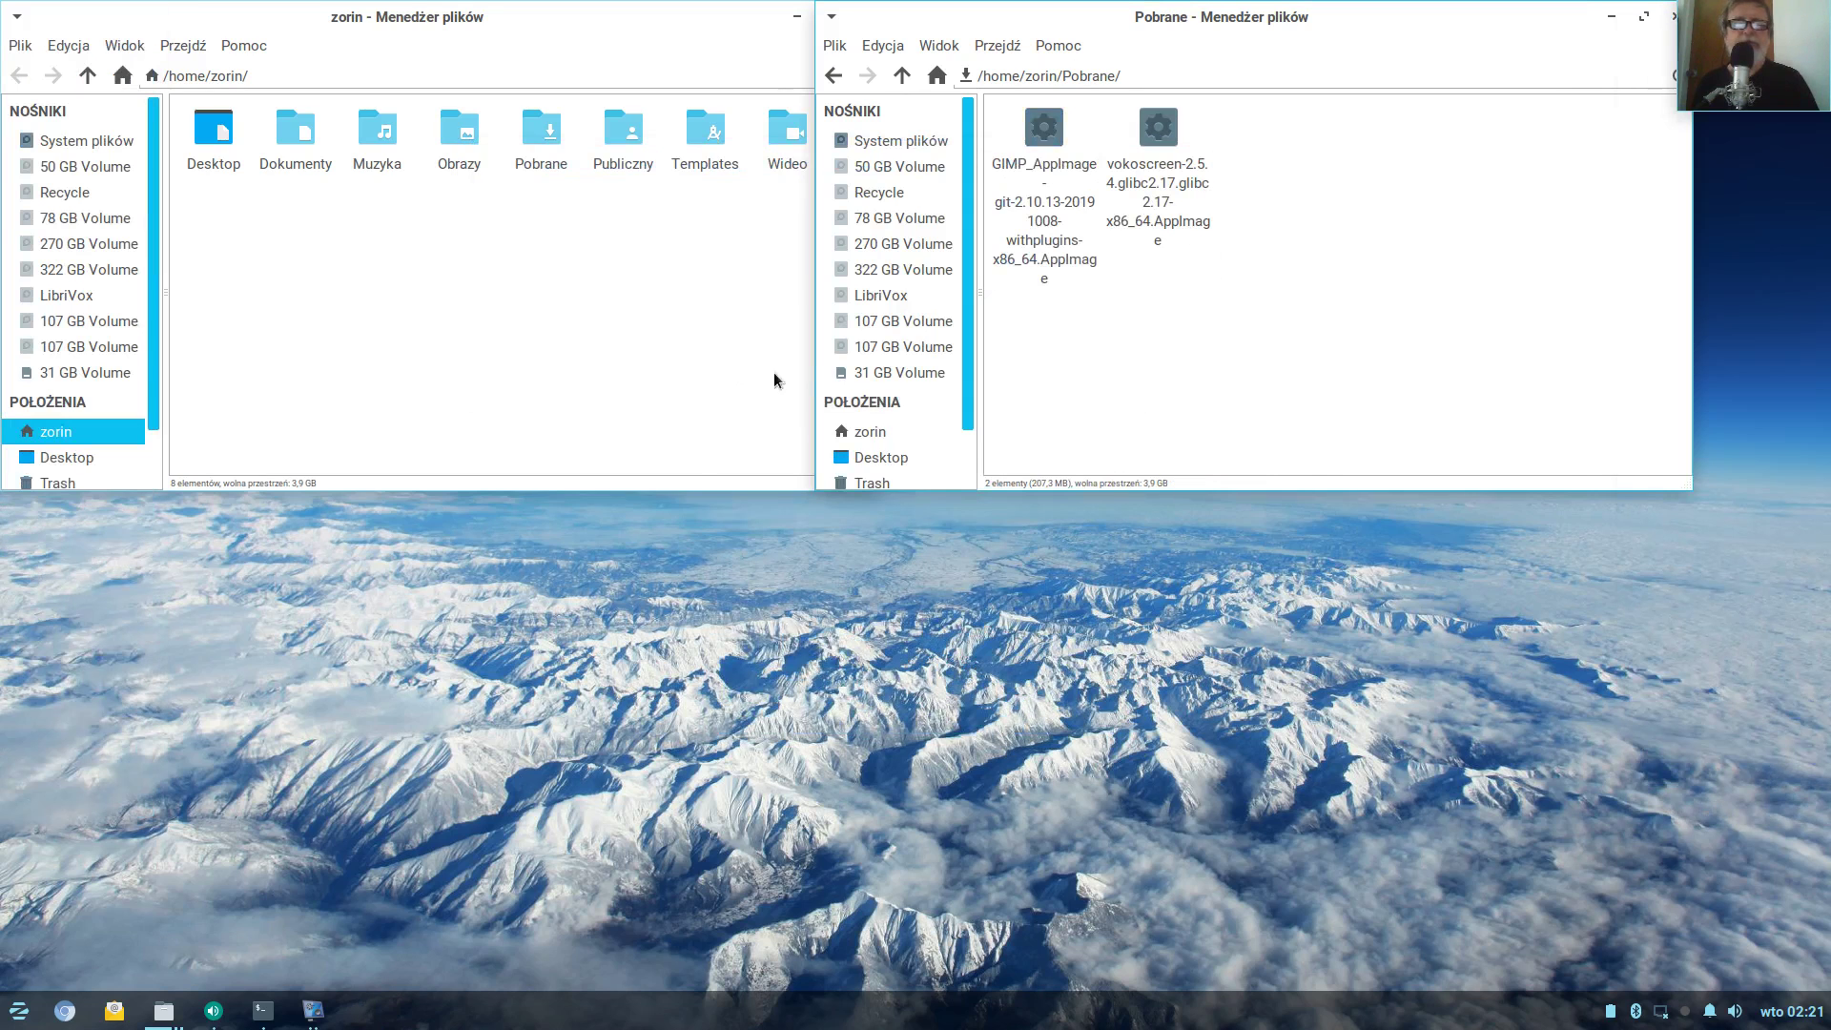
Copy kdenlive-19.12.3-x86_64.appimage from the APP folder on the 31 GB Volume into Pobrane
{"action": "left_click", "coordinate": [95, 374]}
{"action": "left_click", "coordinate": [314, 132]}
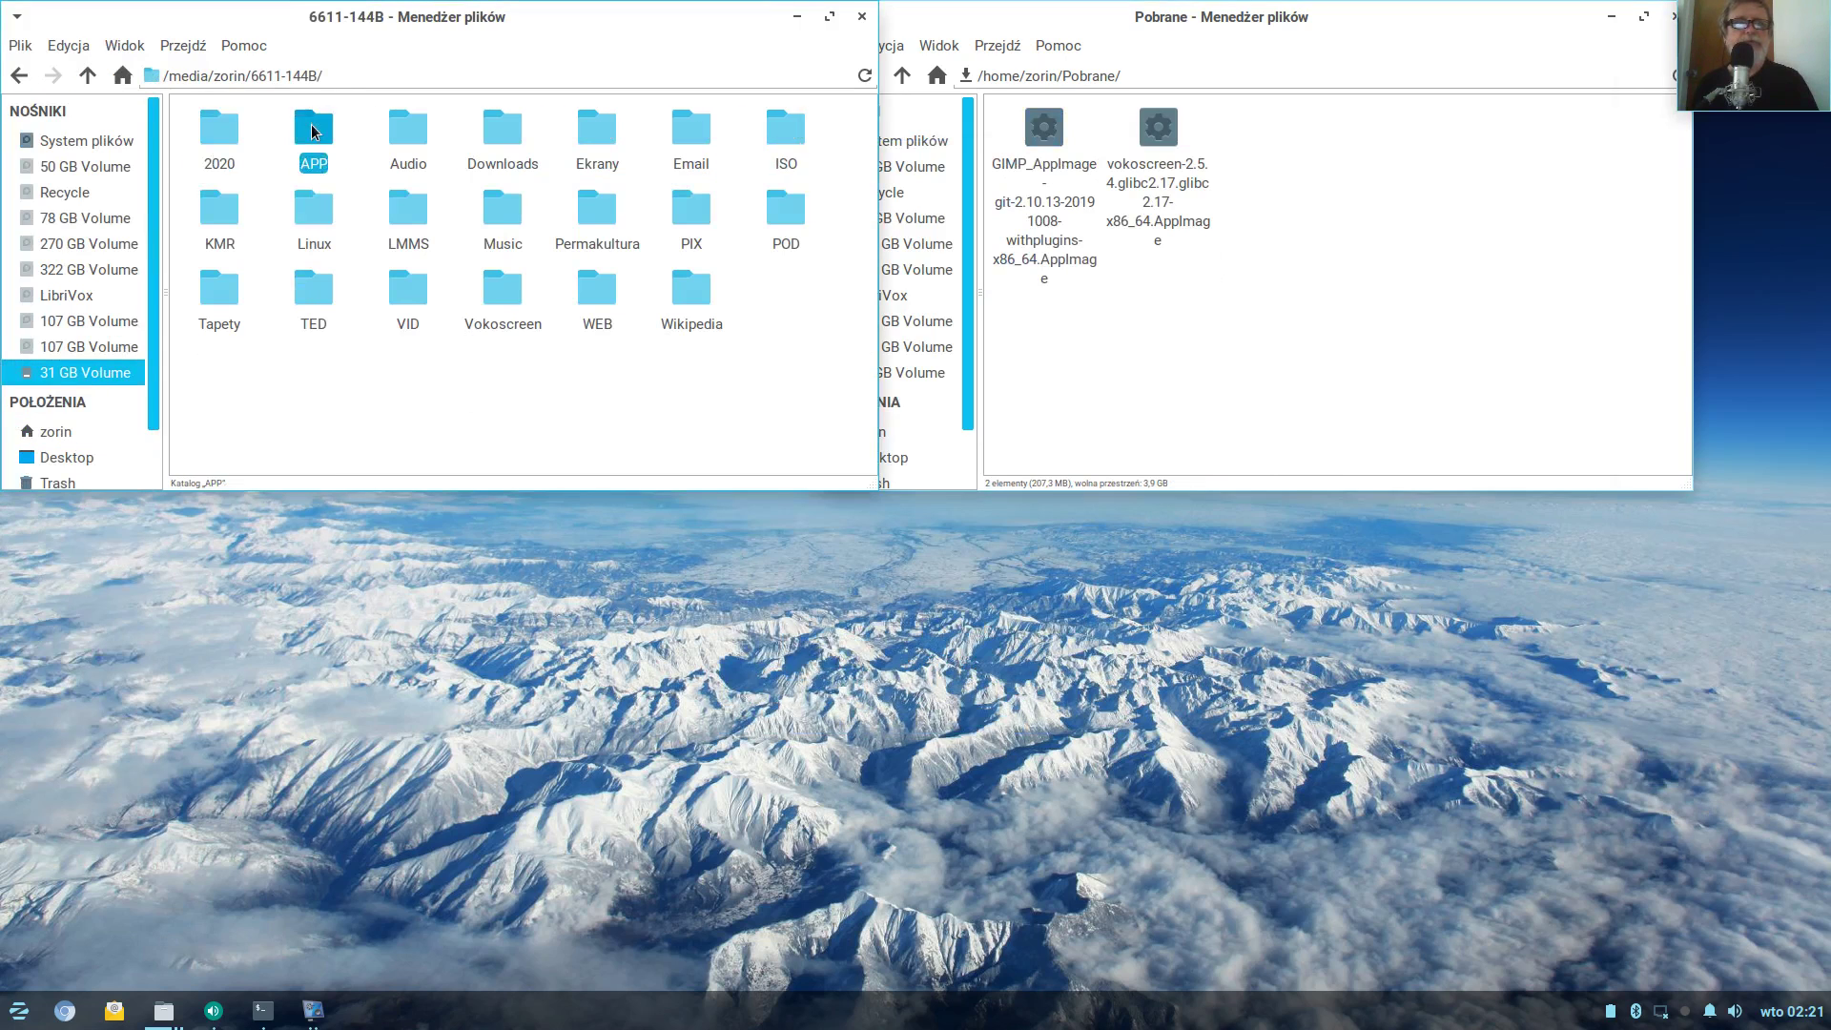
{"action": "double_click", "coordinate": [314, 132]}
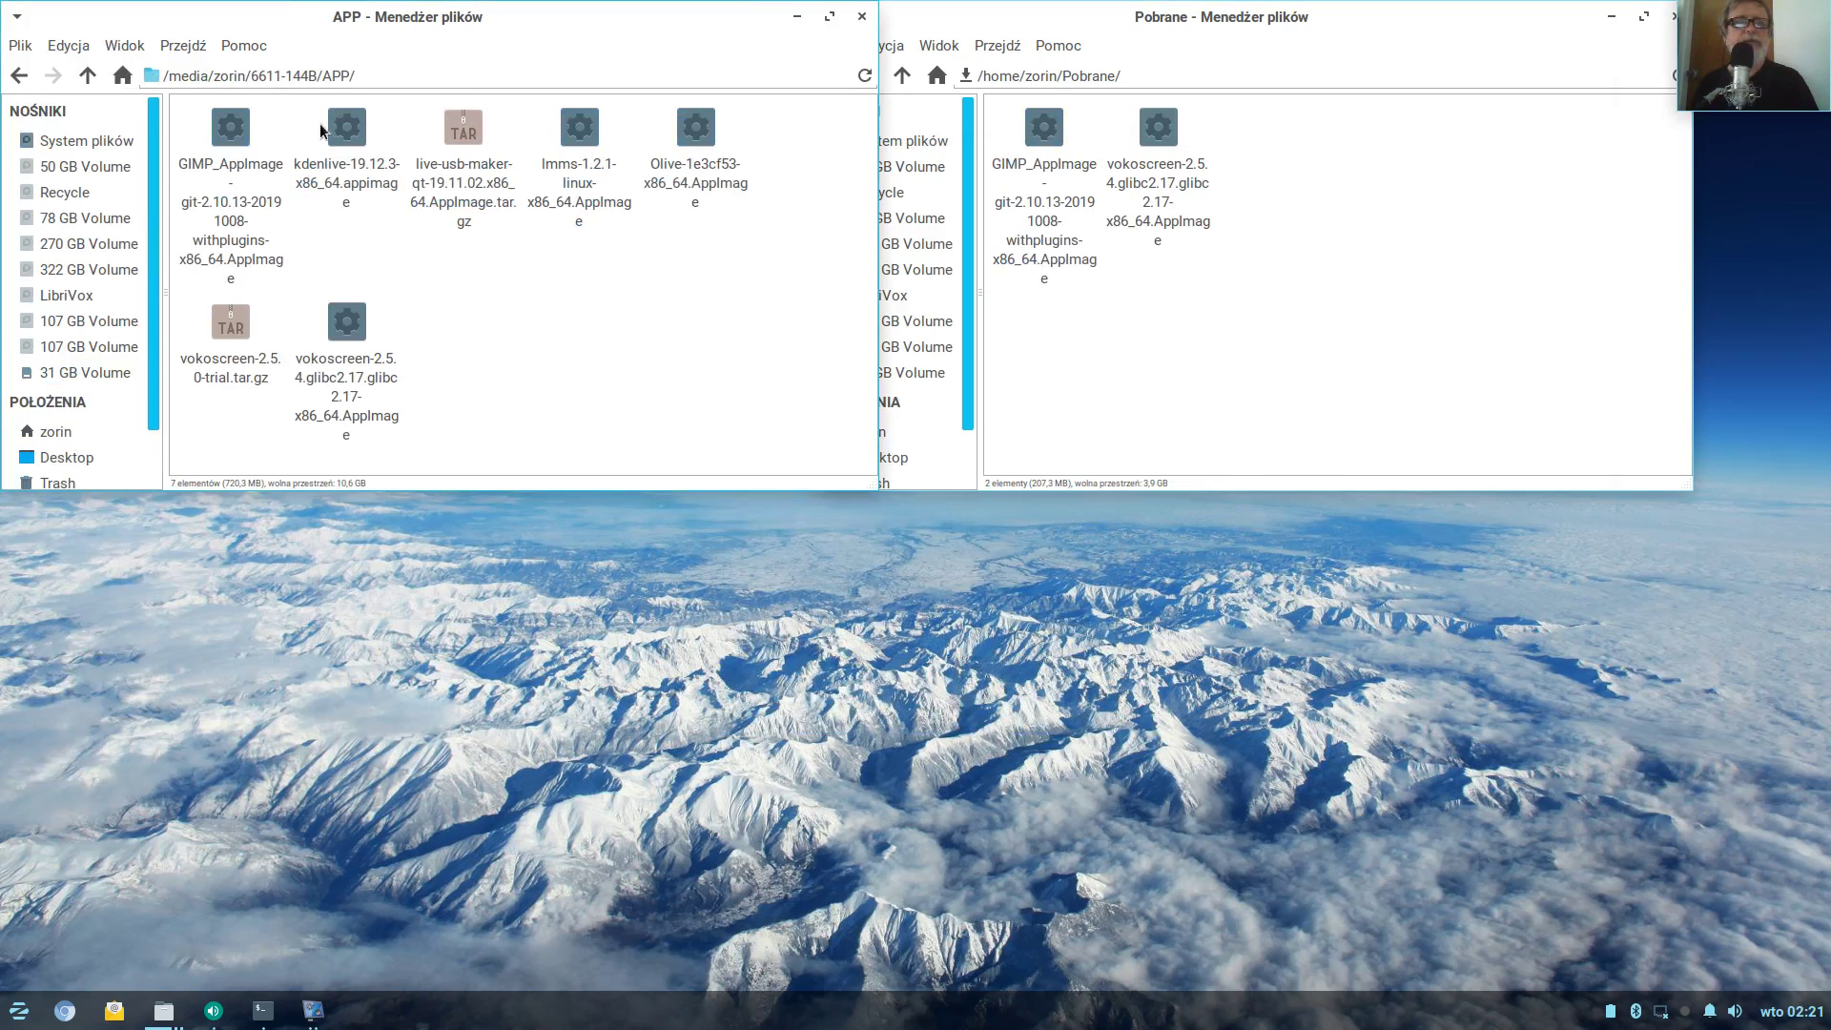
{"action": "left_click_drag", "start_coordinate": [349, 126], "coordinate": [1202, 286]}
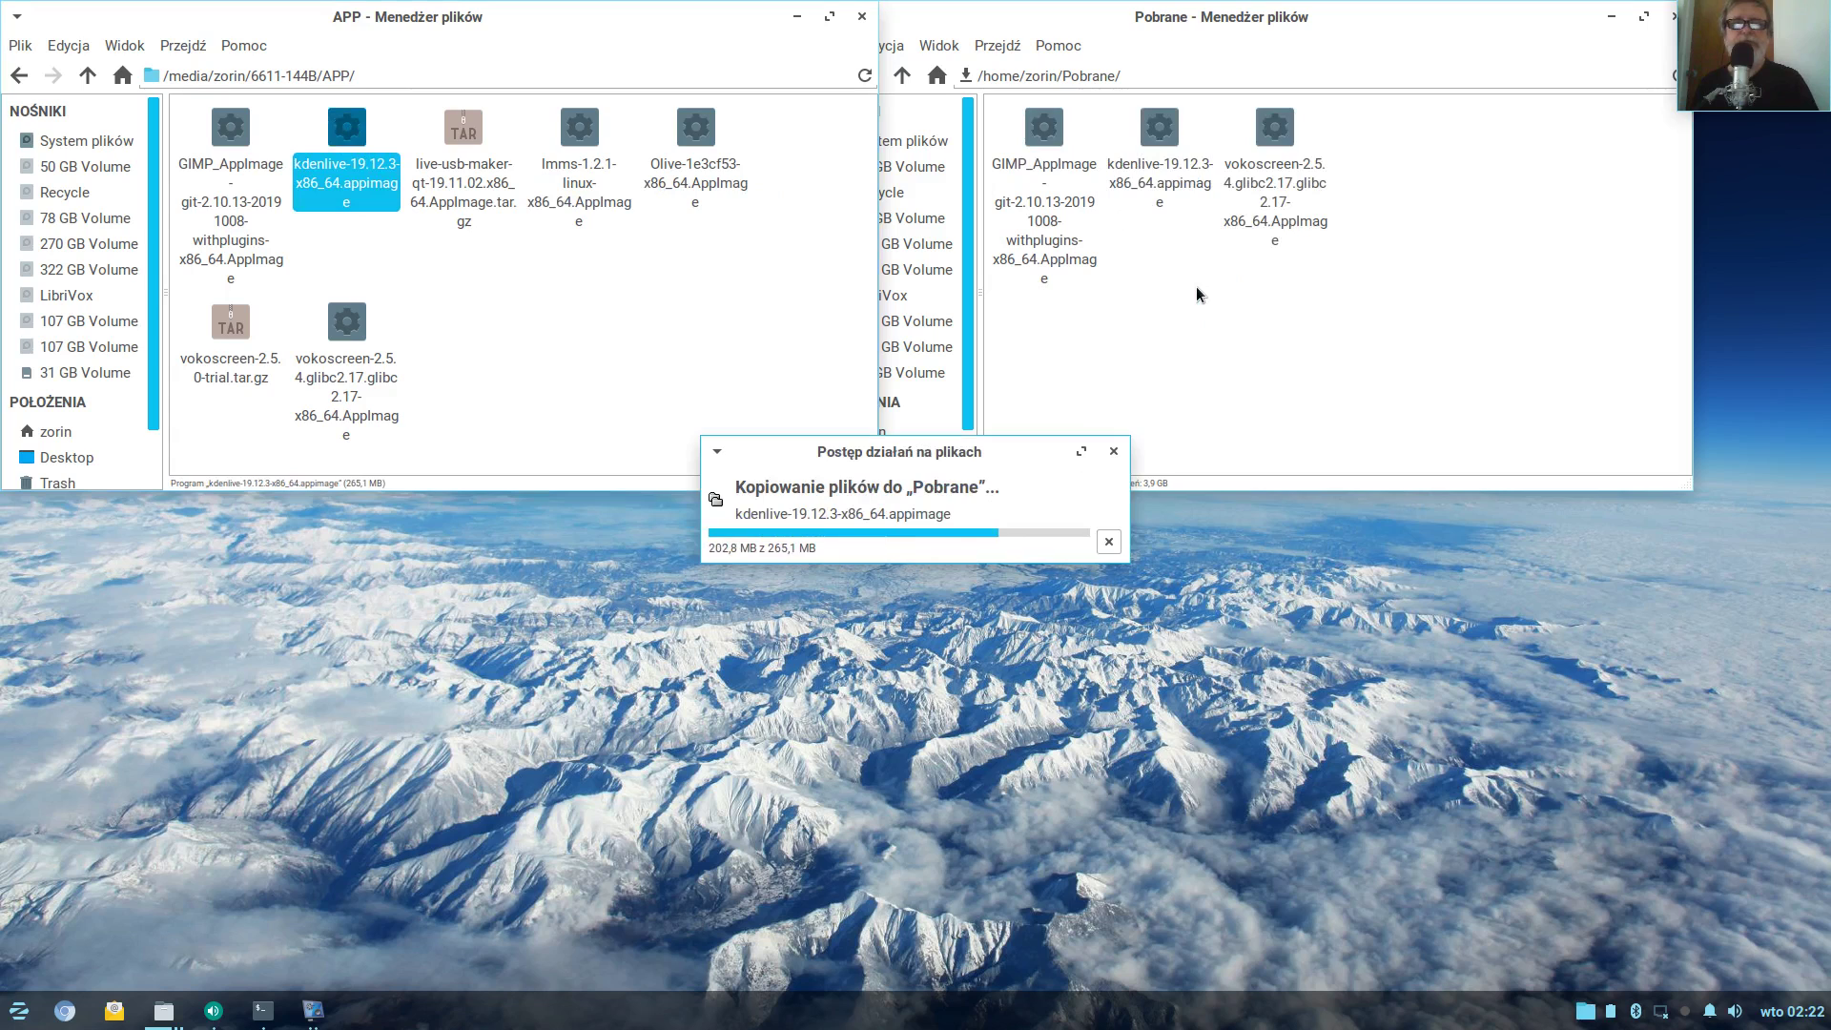
Allow the kdenlive AppImage in Pobrane to run as a program through its permissions and close its properties
{"action": "left_click", "coordinate": [1182, 172]}
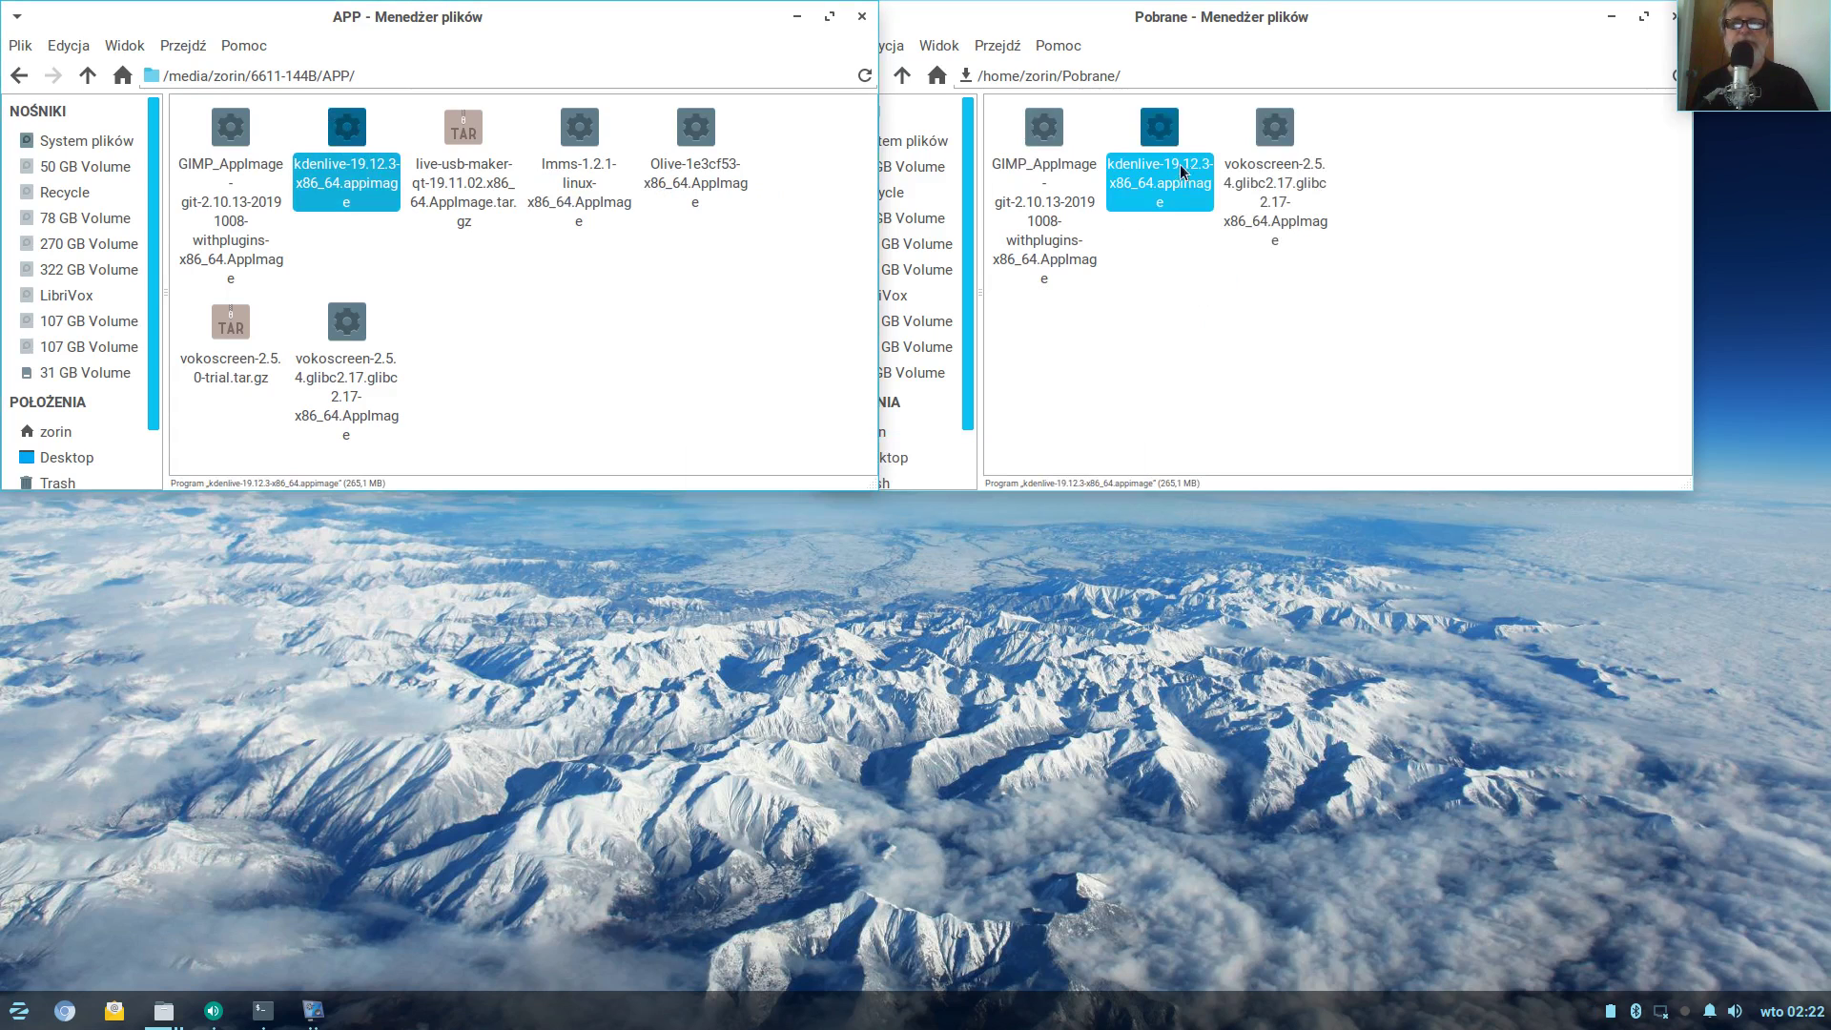
{"action": "right_click", "coordinate": [1156, 128]}
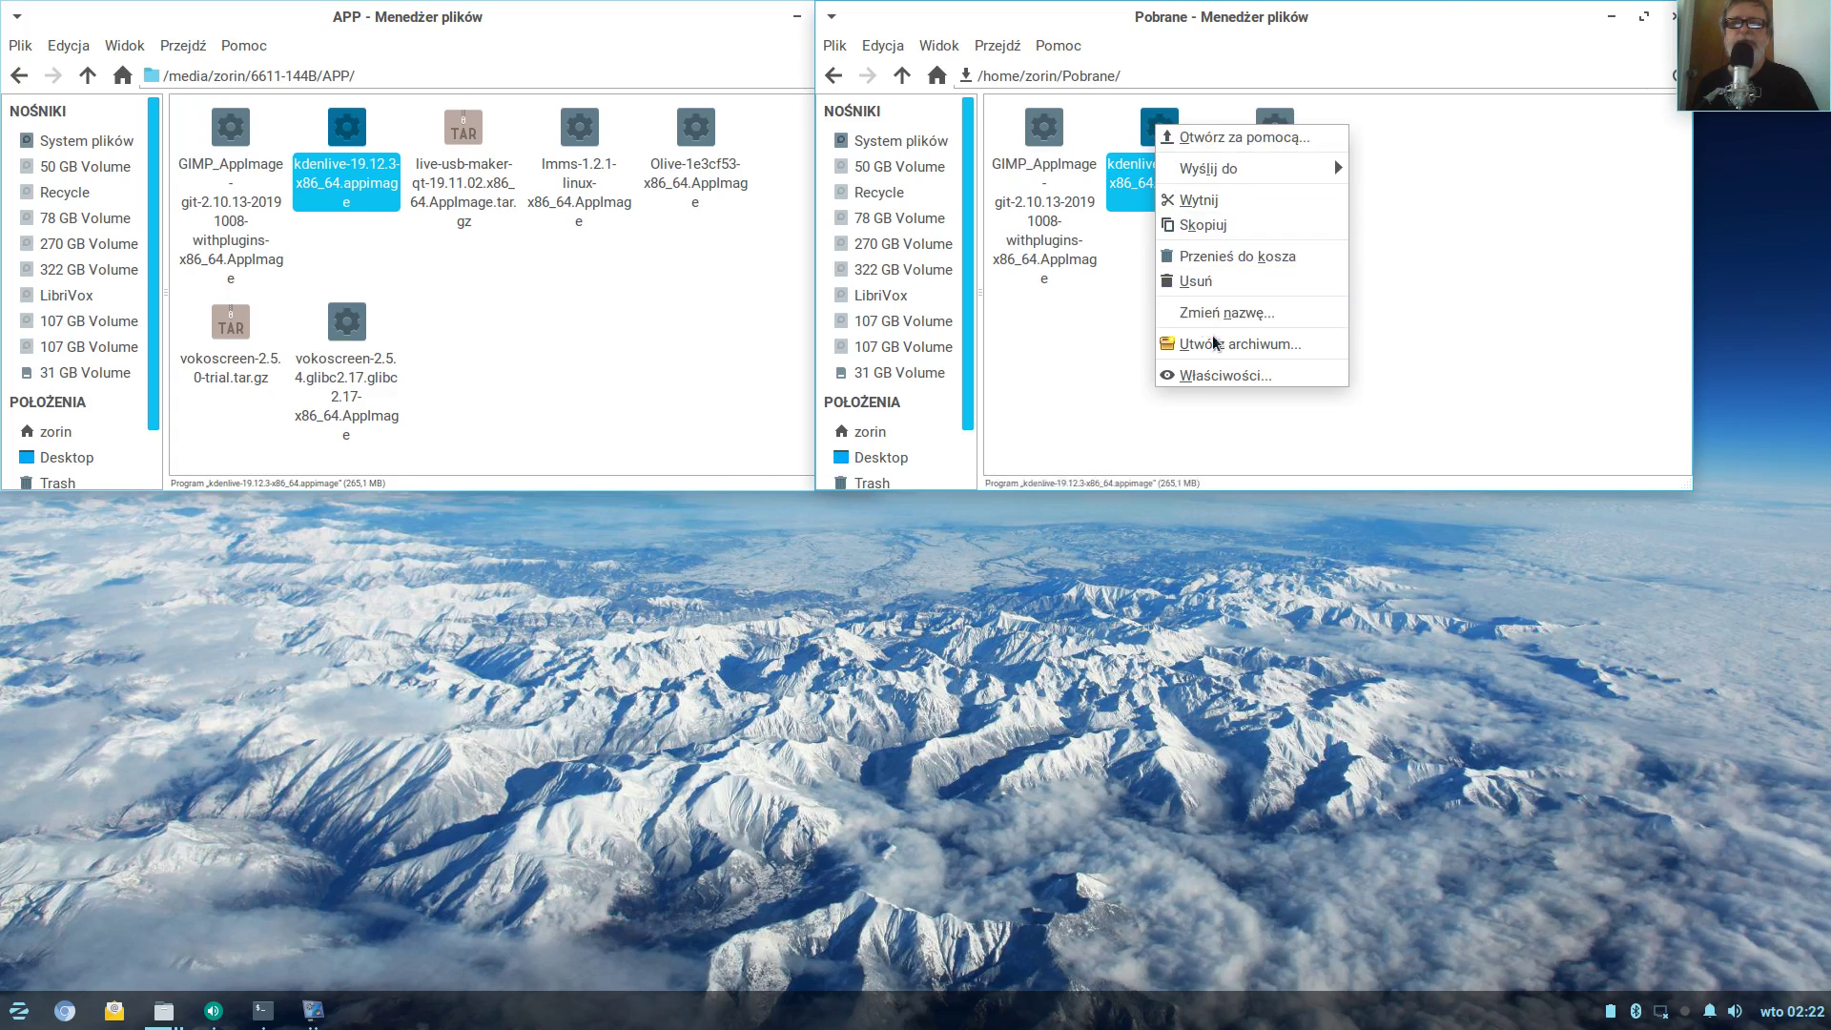
{"action": "left_click", "coordinate": [1216, 376]}
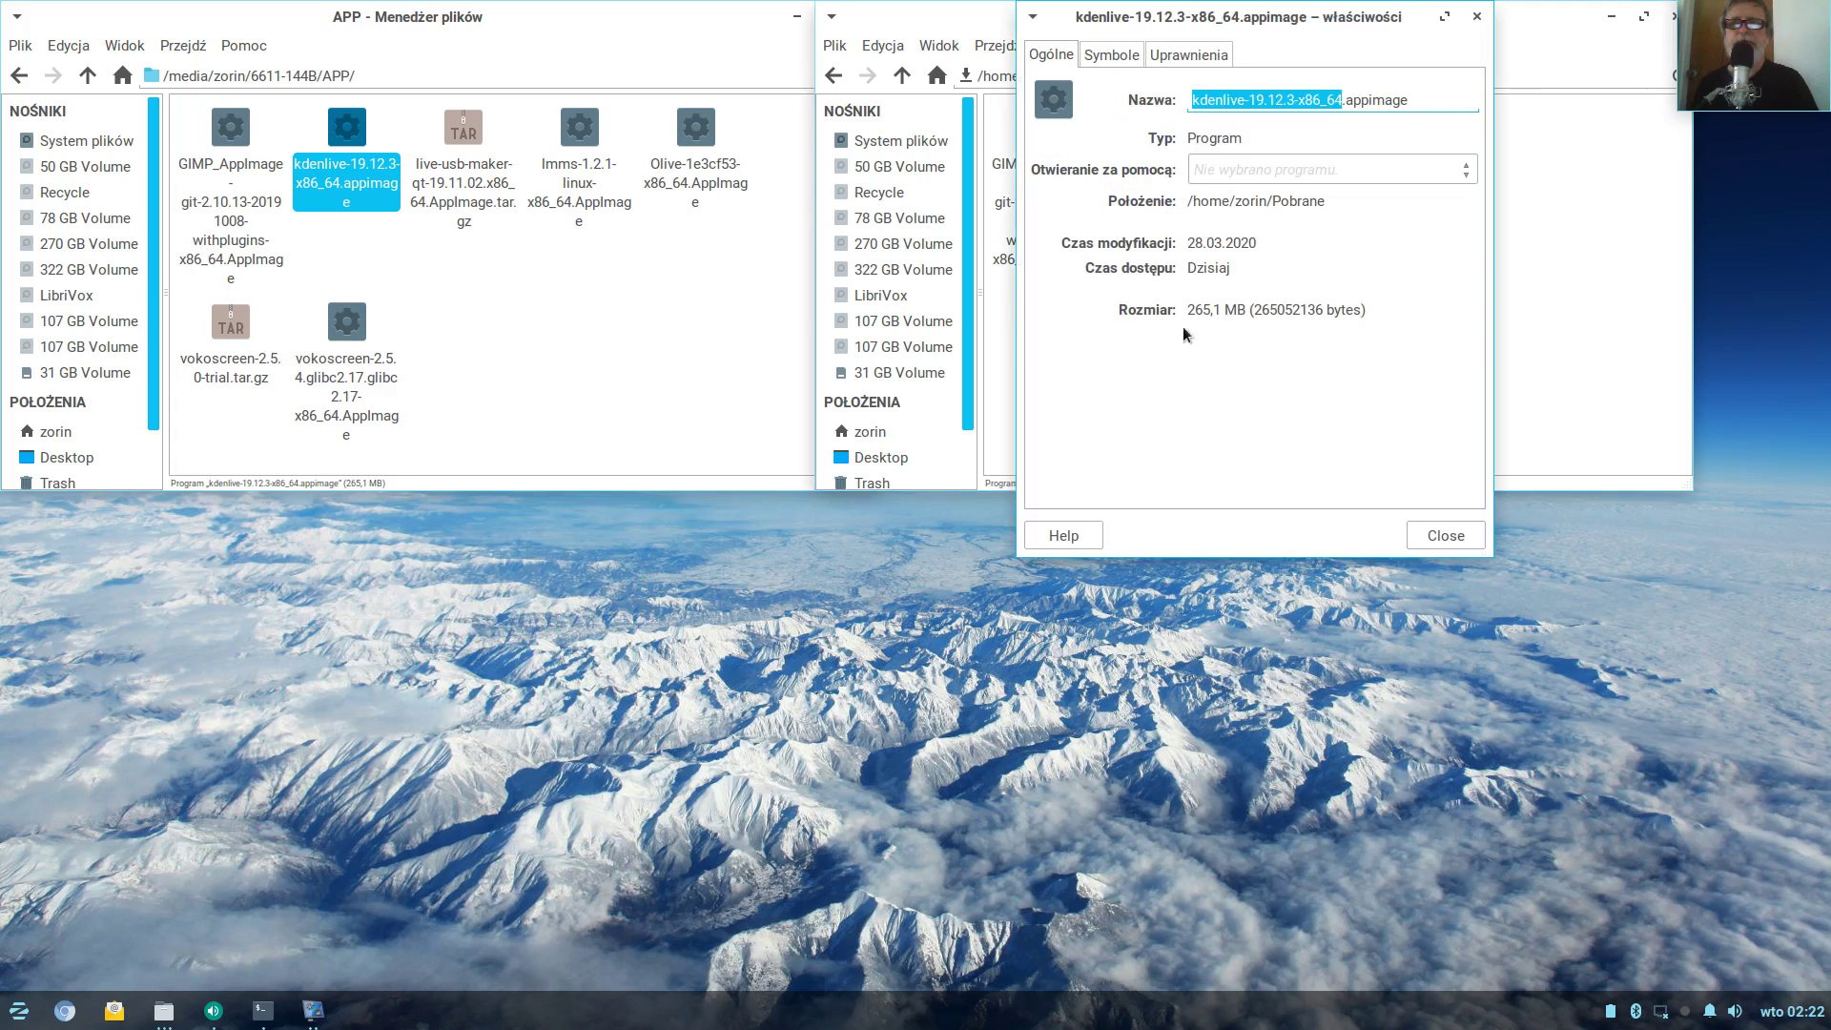
{"action": "left_click", "coordinate": [1176, 52]}
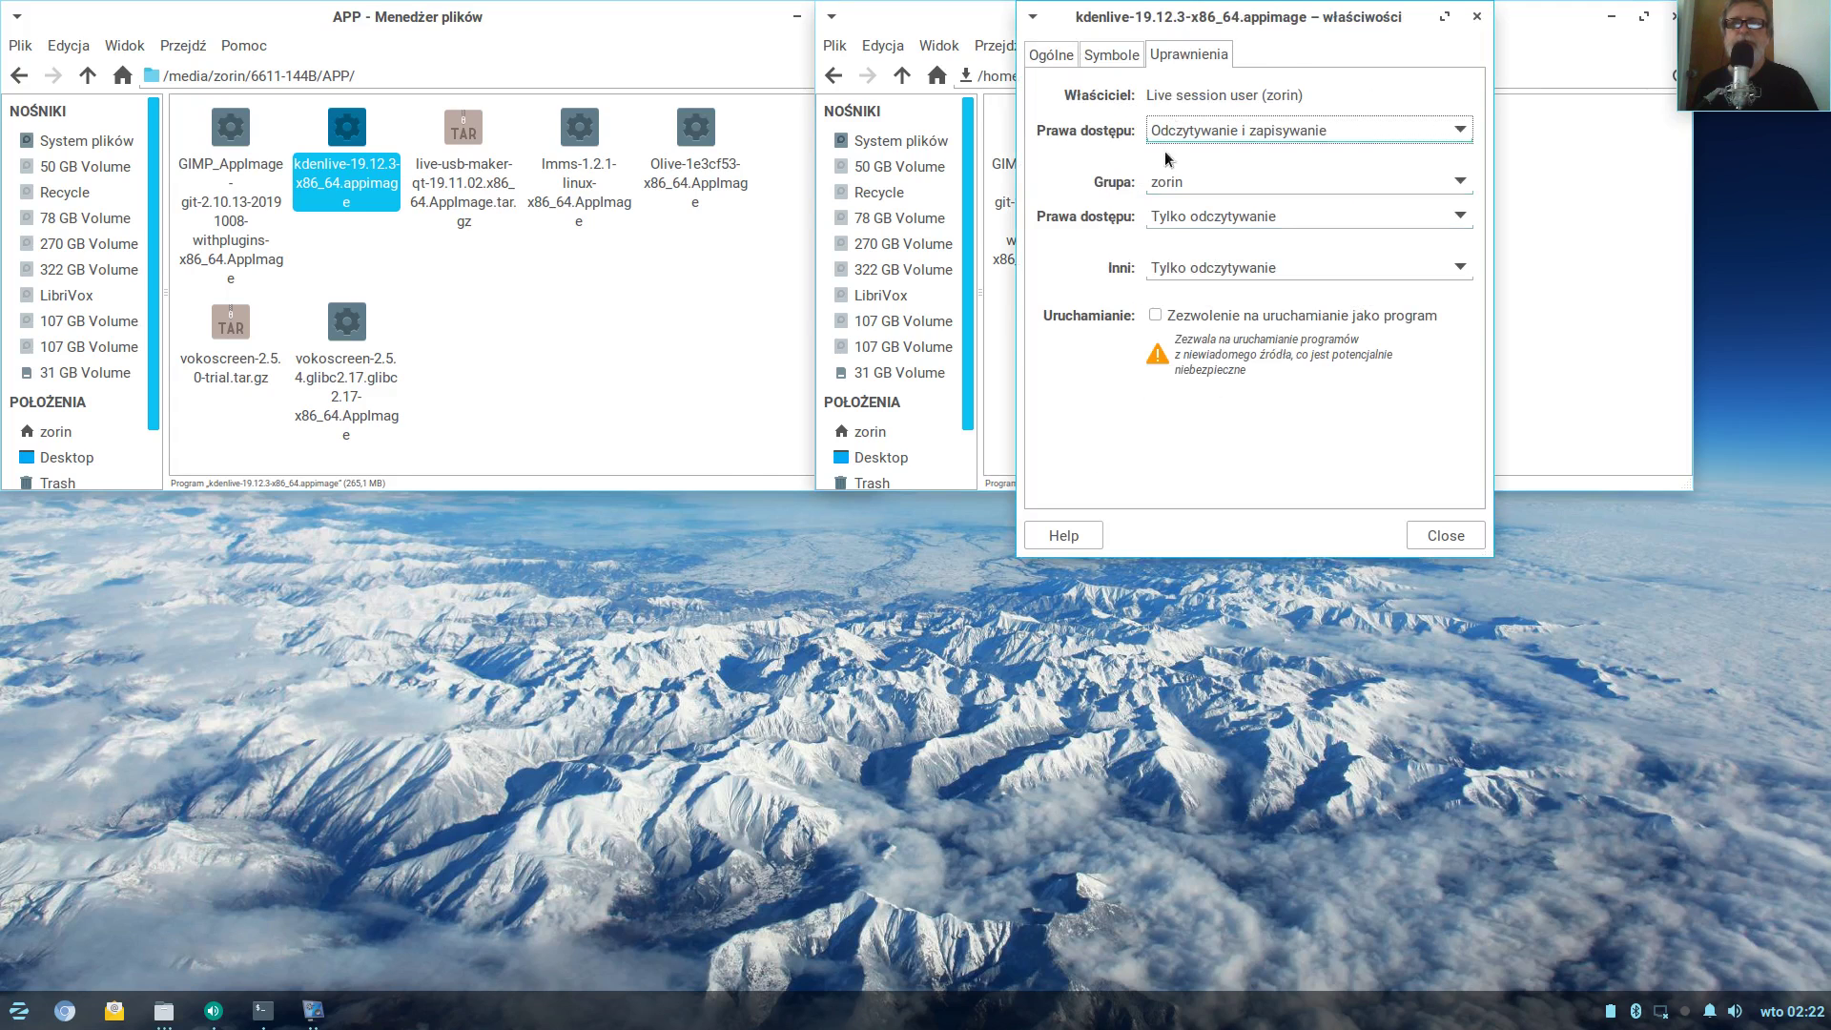
{"action": "left_click", "coordinate": [1155, 316]}
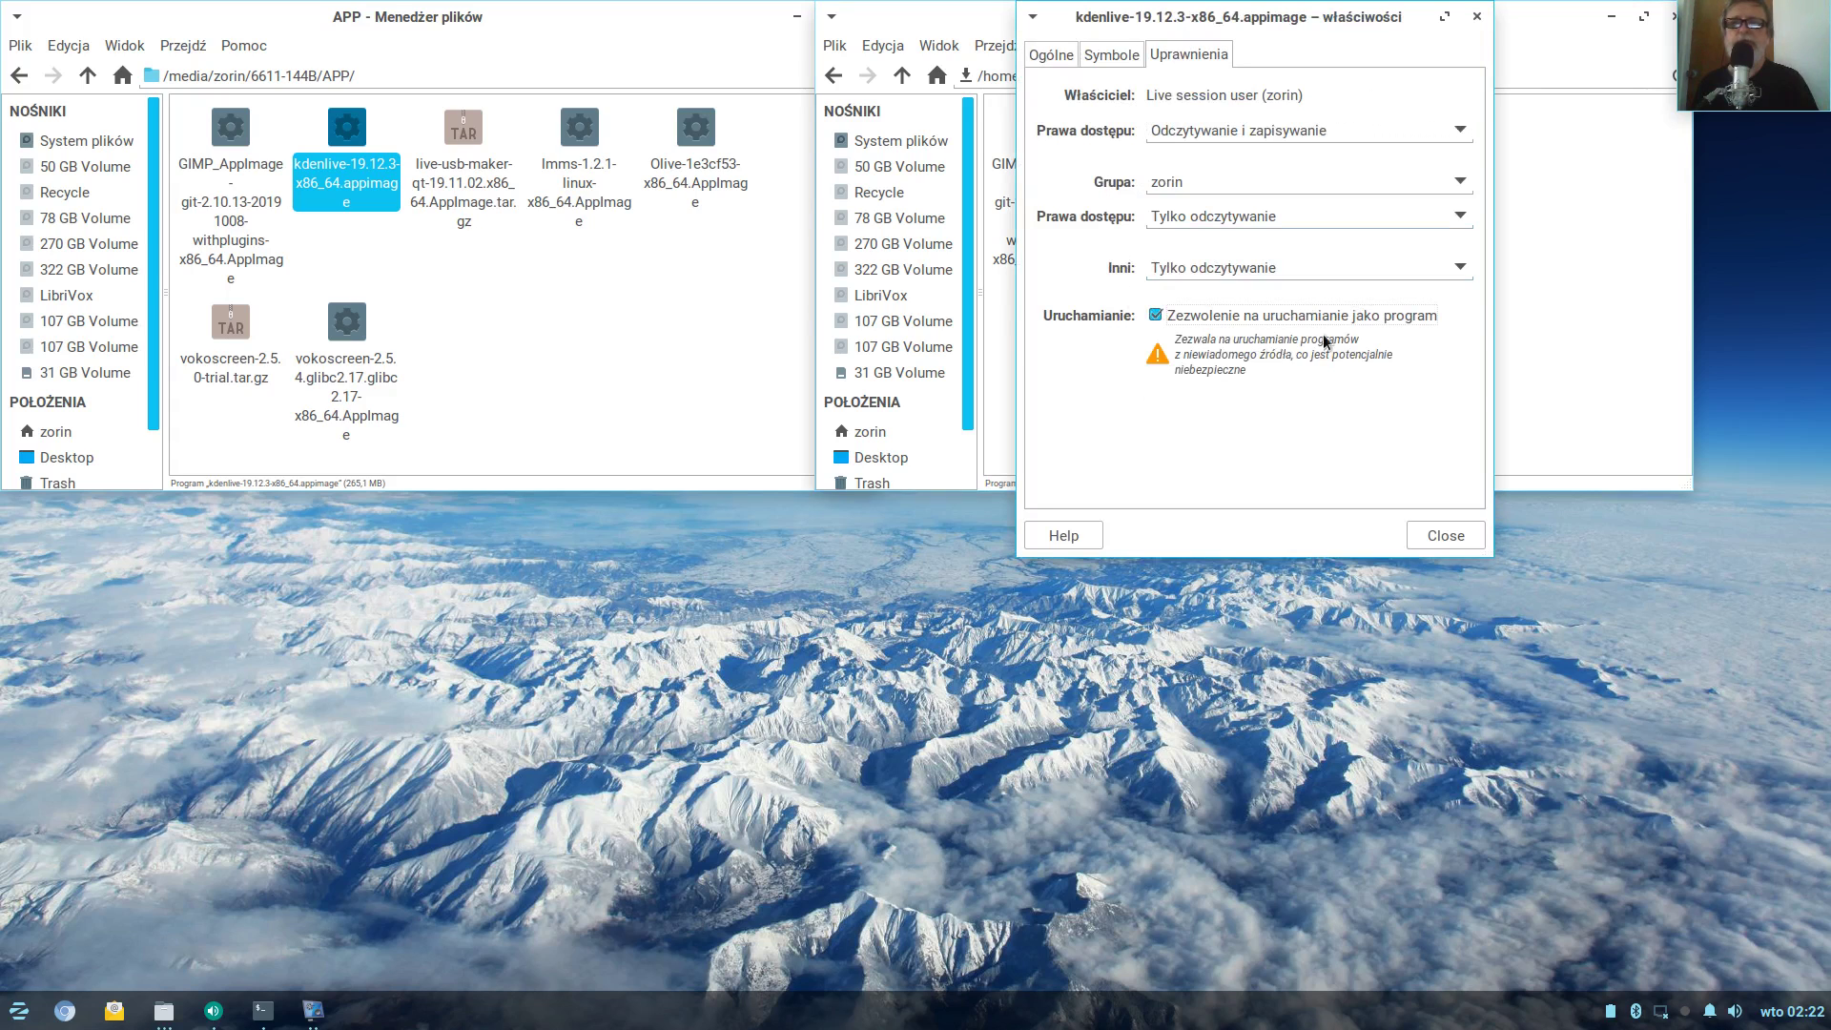
{"action": "left_click", "coordinate": [1444, 534]}
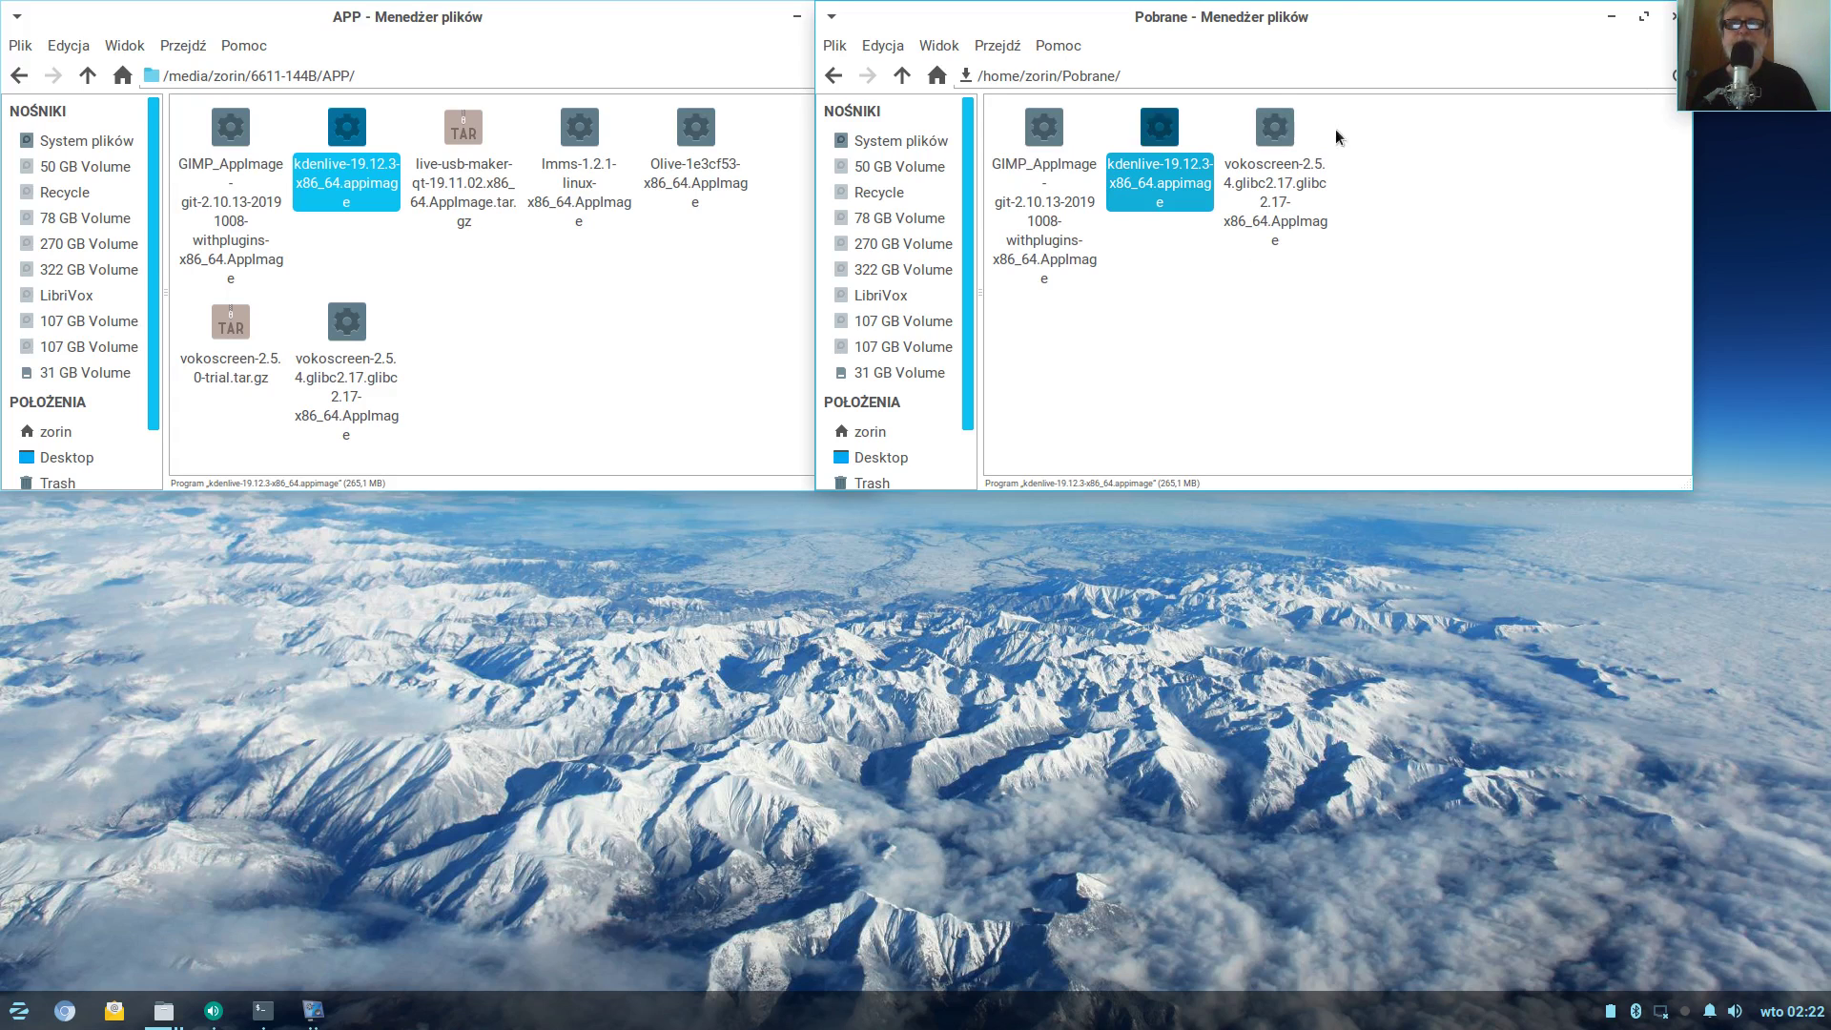
Shift the Pobrane window slightly and copy lmms-1.2.1-linux-x86_64.AppImage from the APP folder into Pobrane
{"action": "left_click_drag", "start_coordinate": [1299, 17], "coordinate": [1248, 33]}
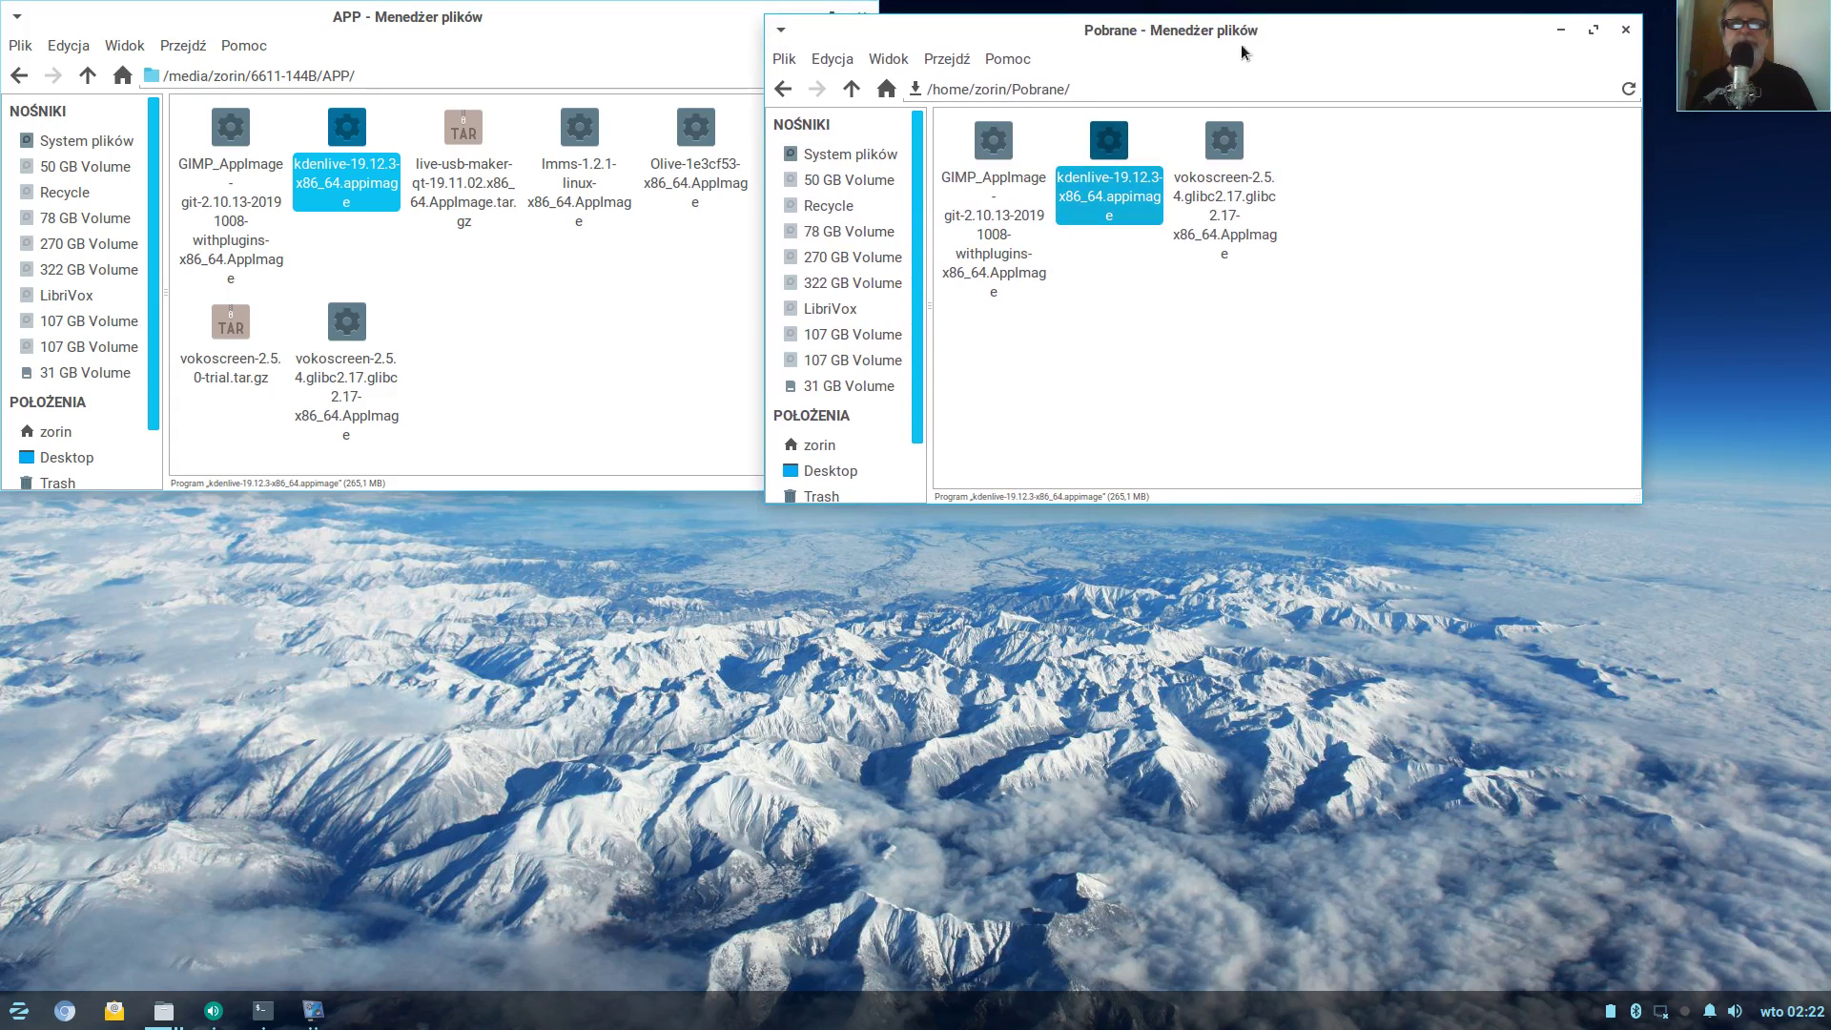
{"action": "left_click", "coordinate": [666, 330]}
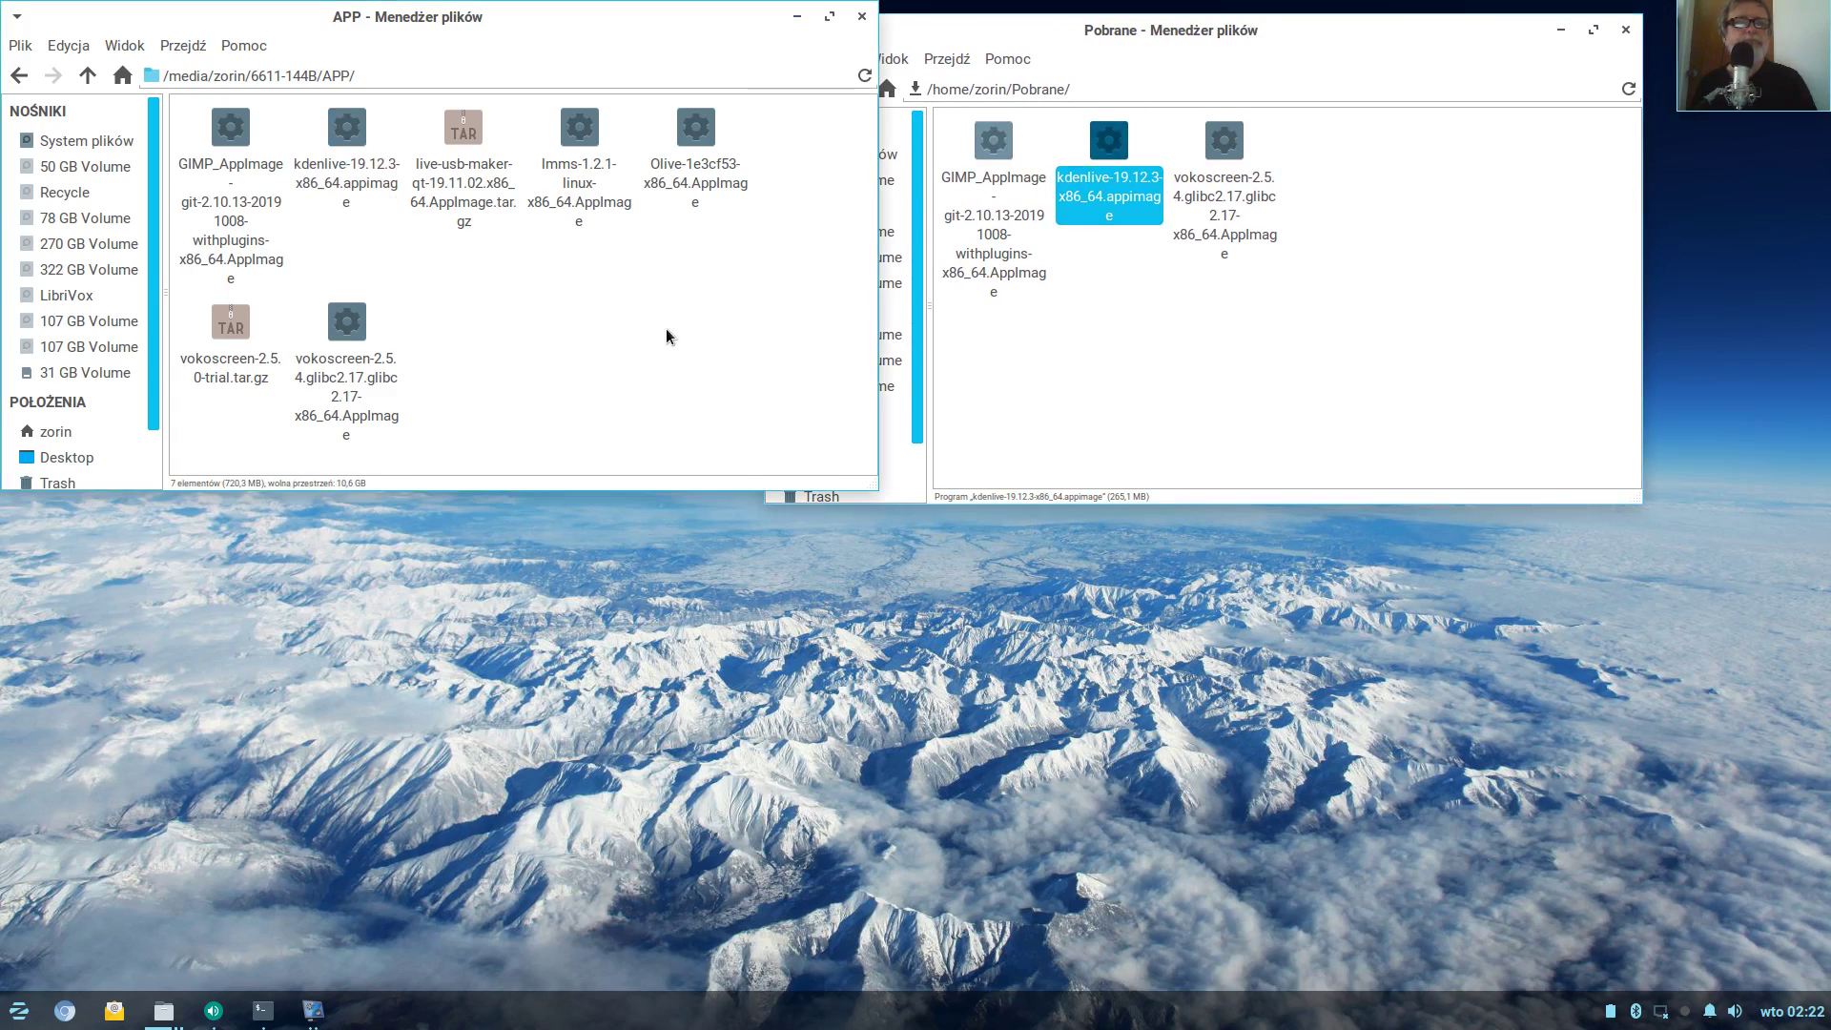
{"action": "left_click_drag", "start_coordinate": [583, 130], "coordinate": [1198, 336]}
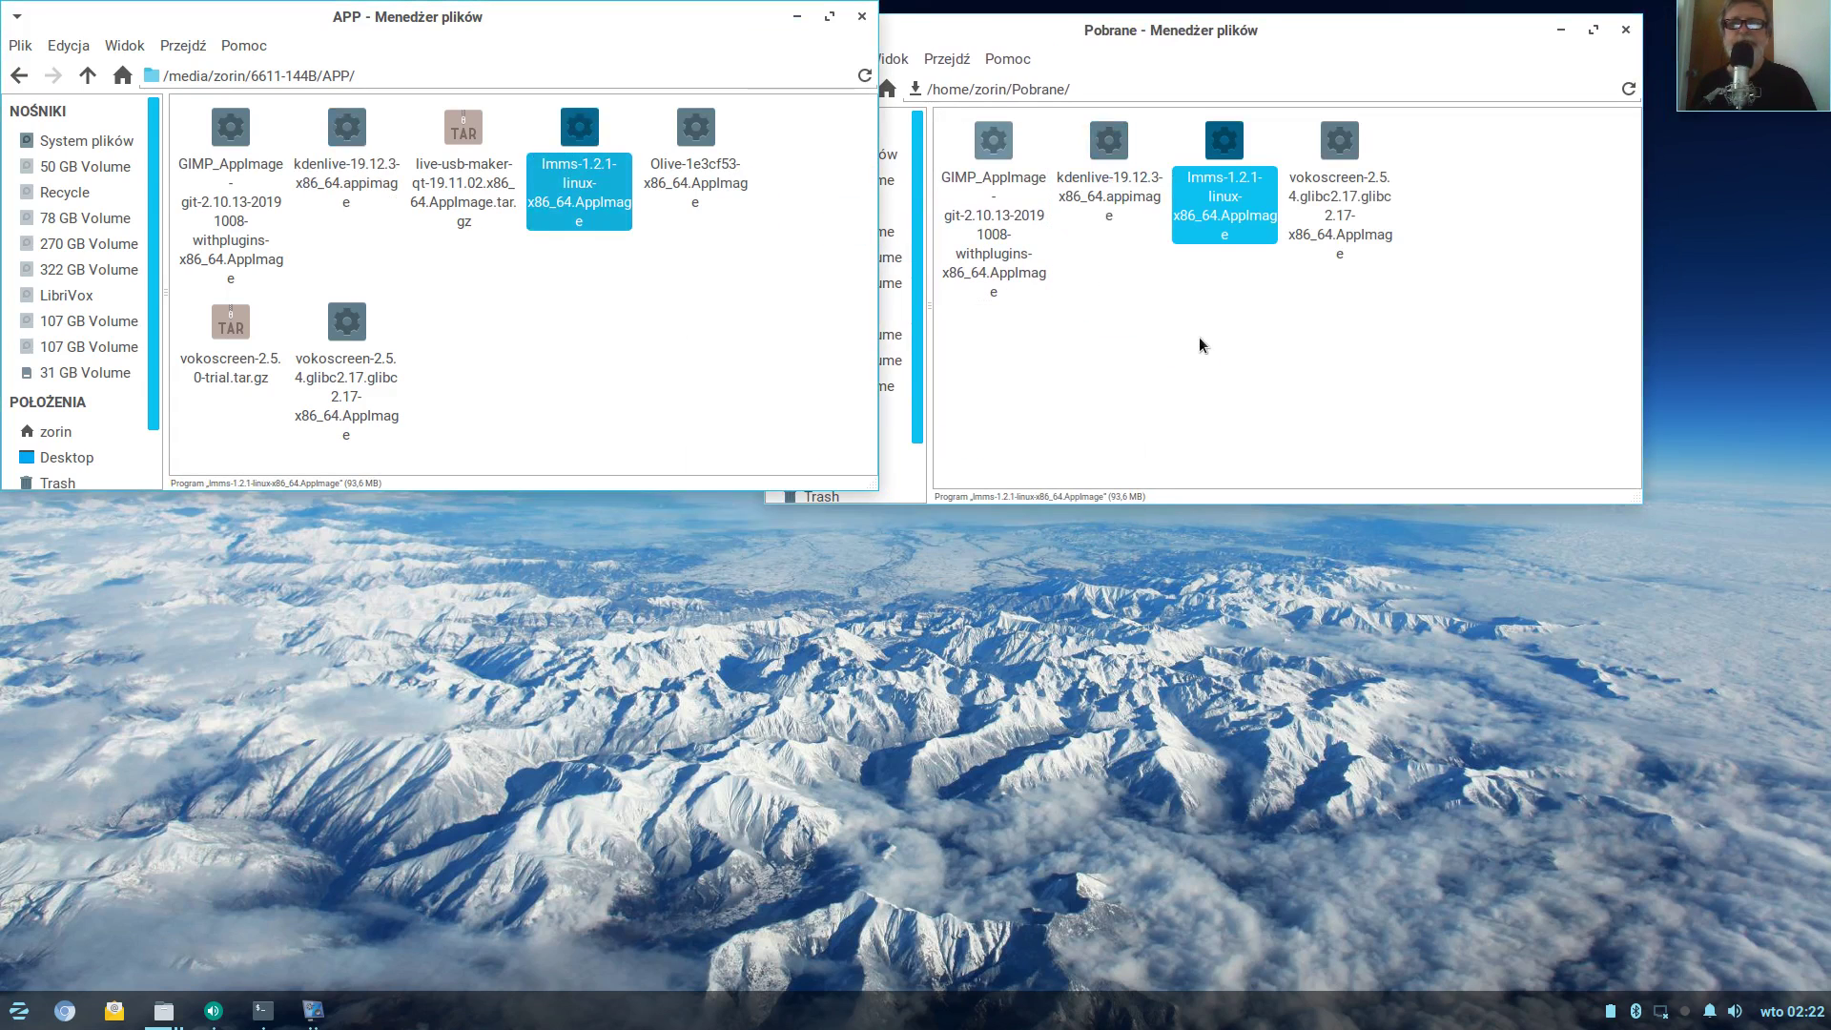
{"action": "left_click", "coordinate": [1200, 343]}
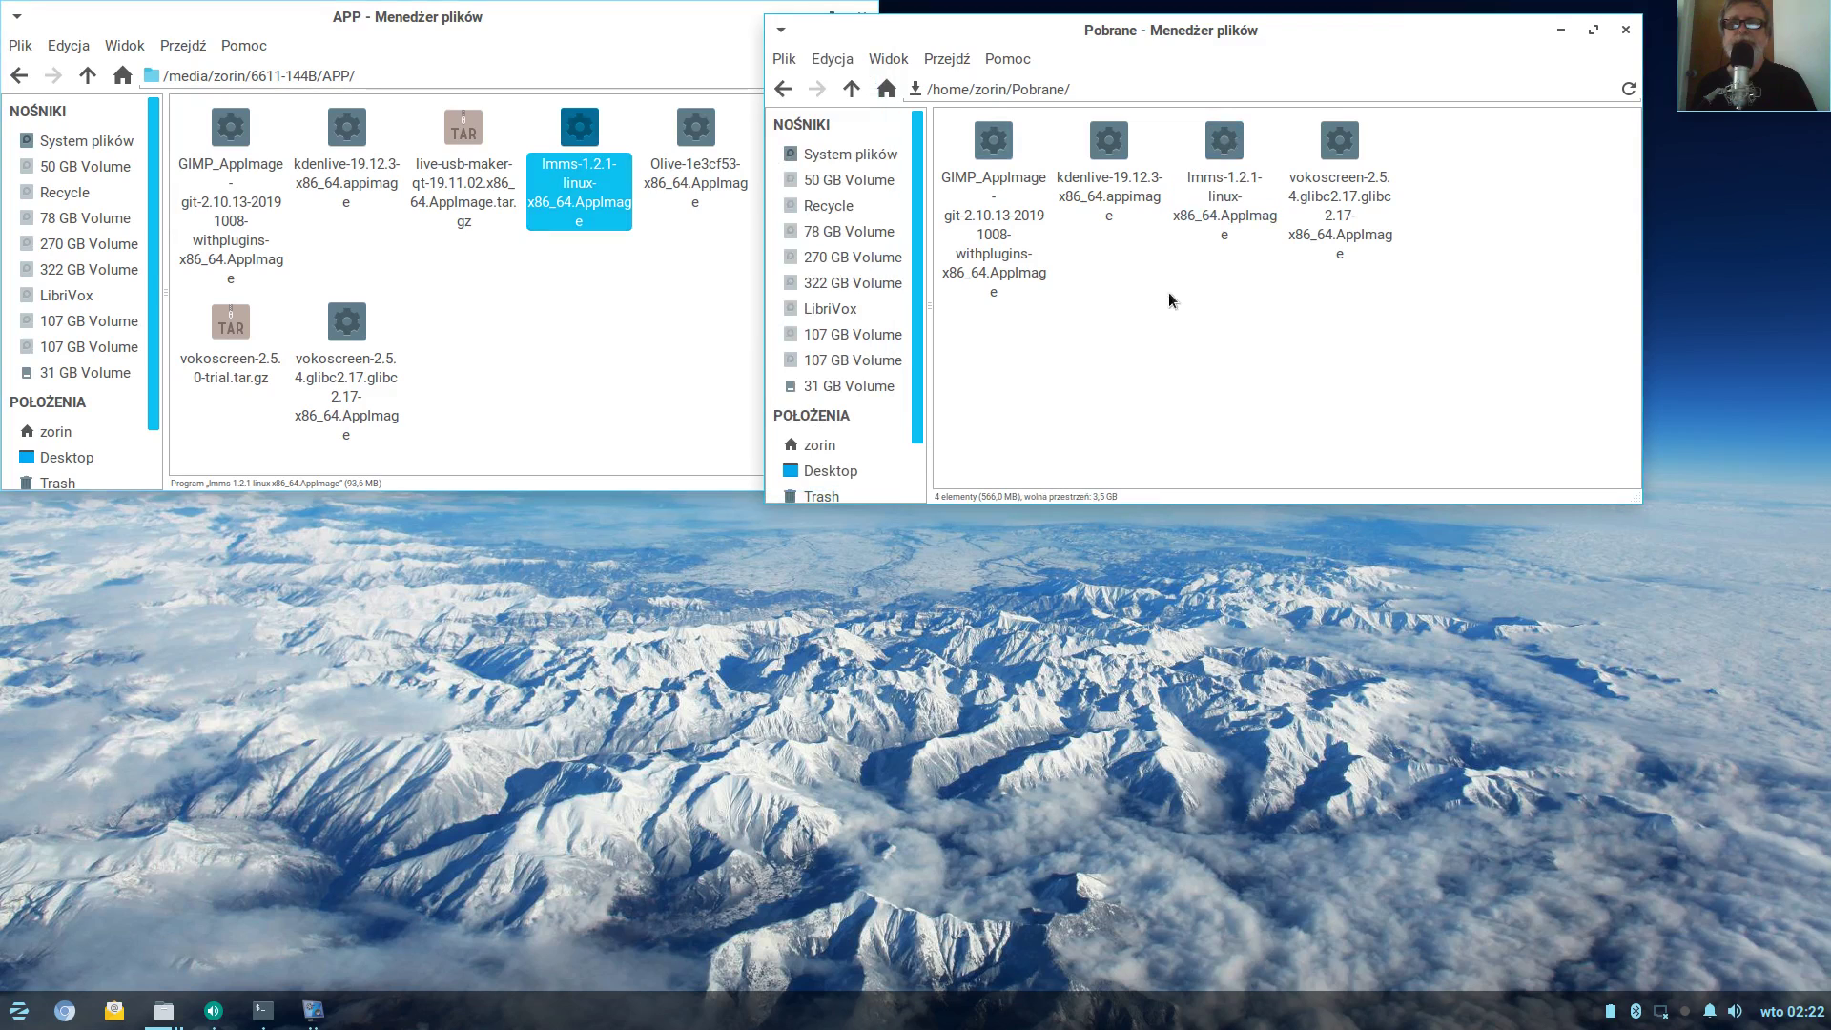
{"action": "left_click", "coordinate": [1109, 151]}
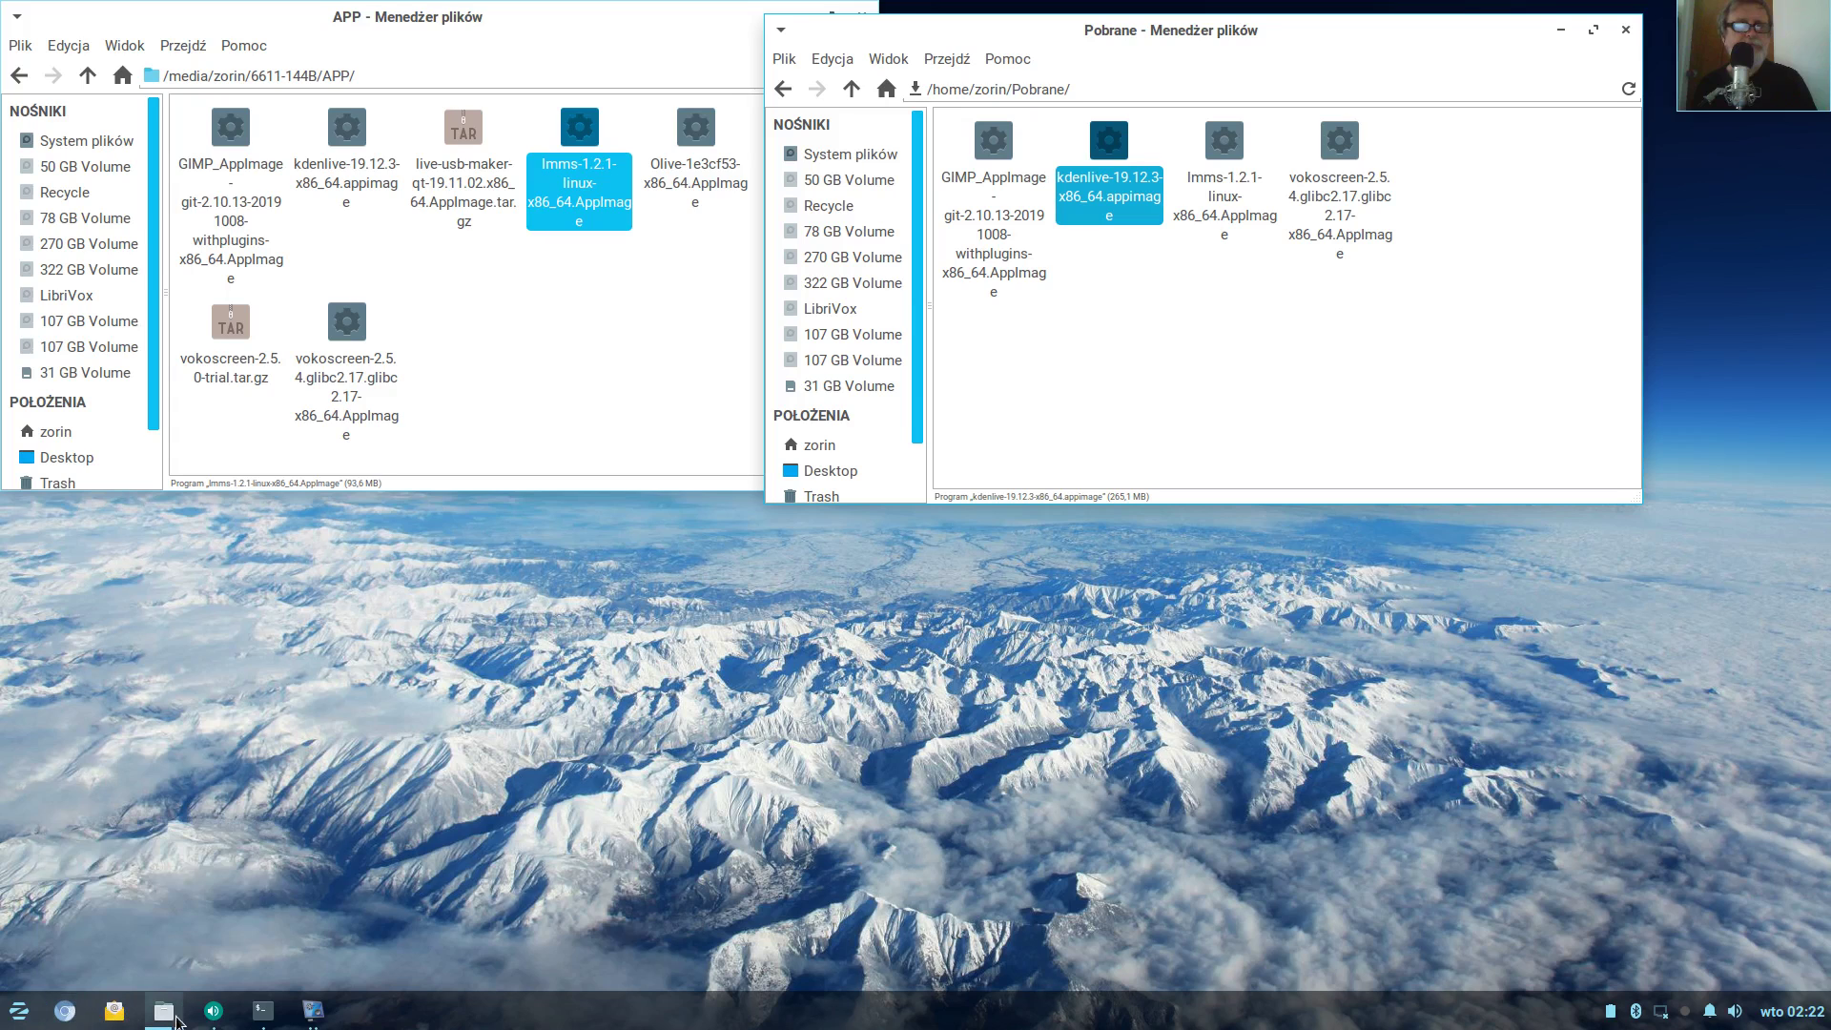
{"action": "mouse_move", "coordinate": [274, 1016]}
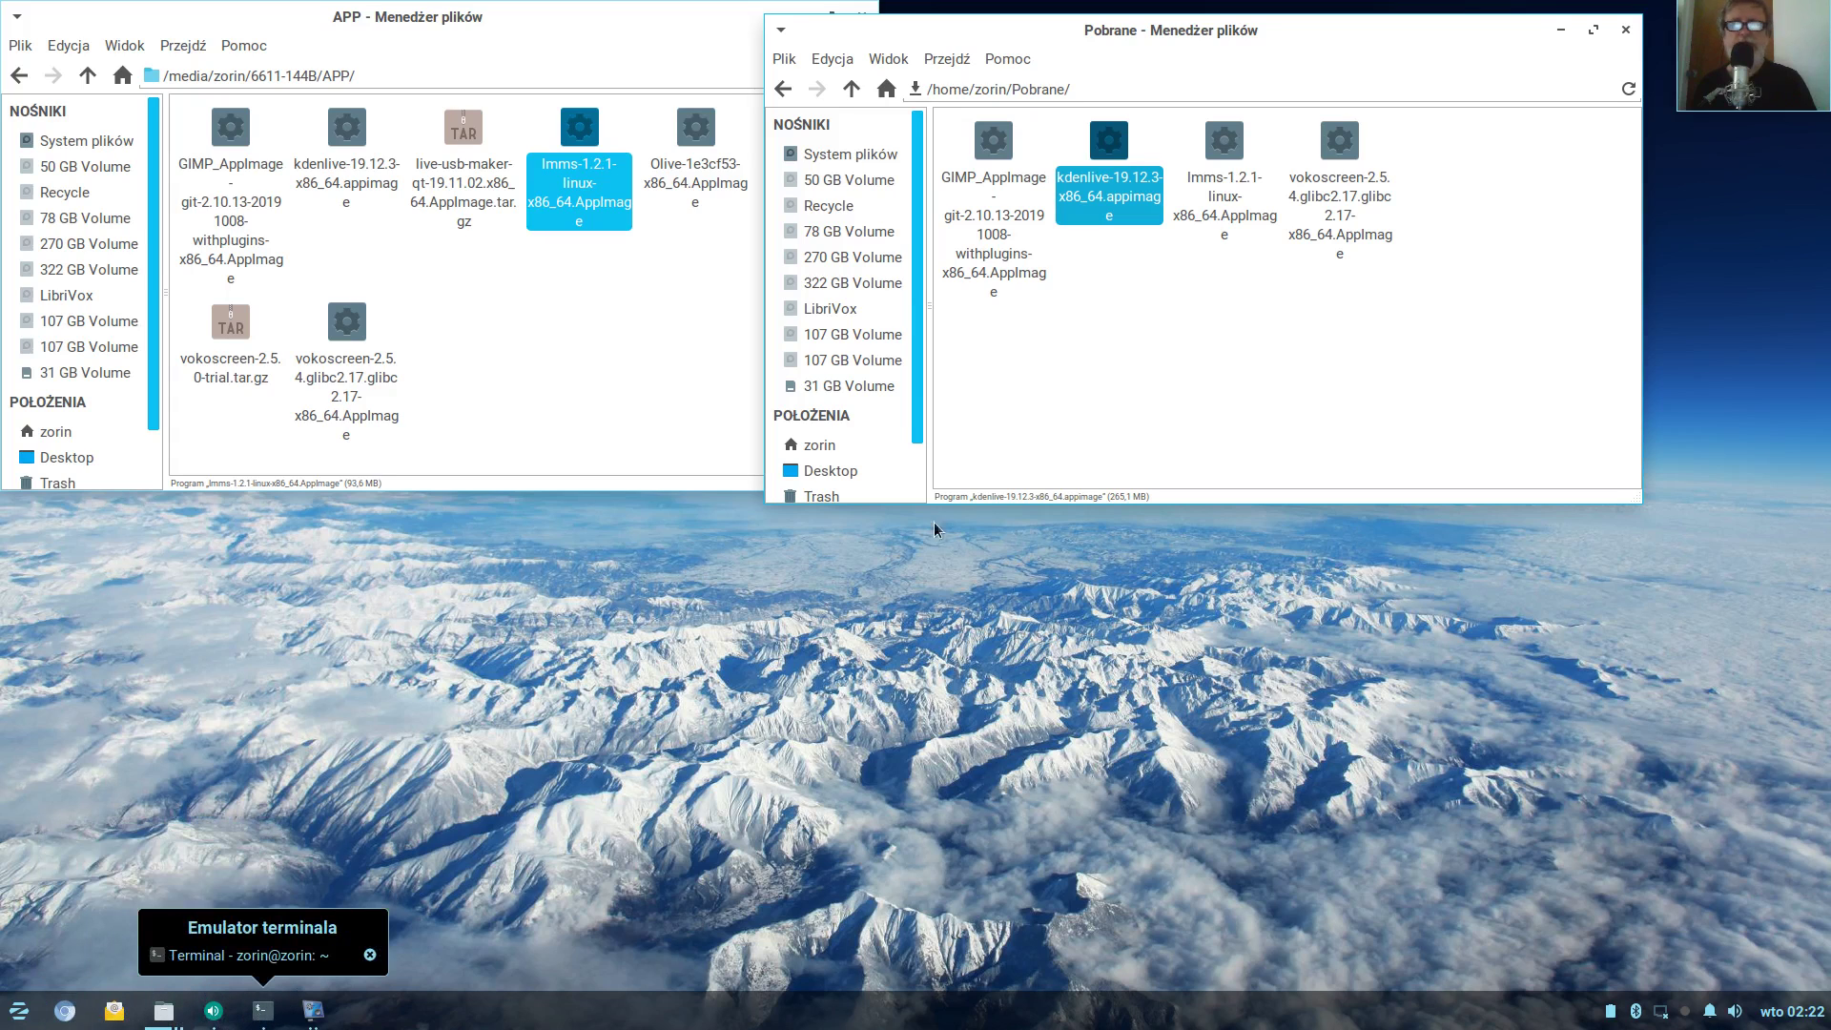
{"action": "left_click", "coordinate": [1168, 286]}
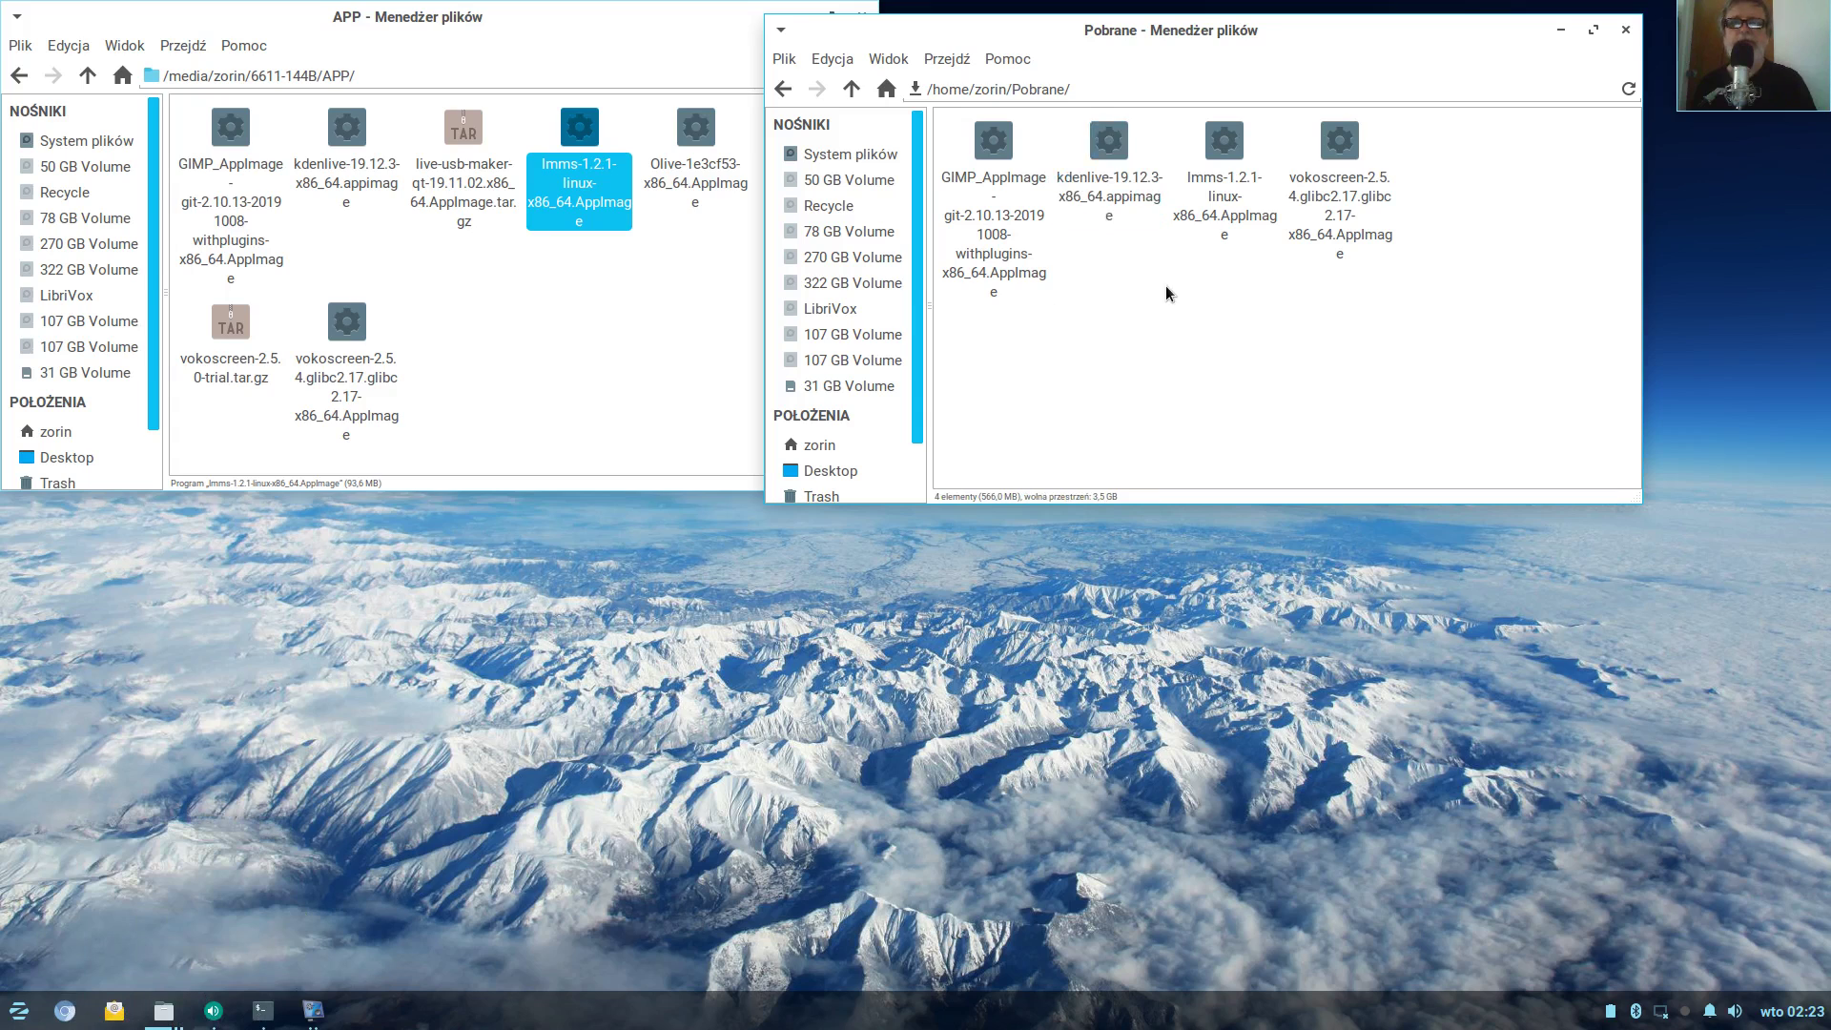
Allow the lmms AppImage in Pobrane to run as a program through its permissions and close its properties
{"action": "left_click", "coordinate": [1225, 144]}
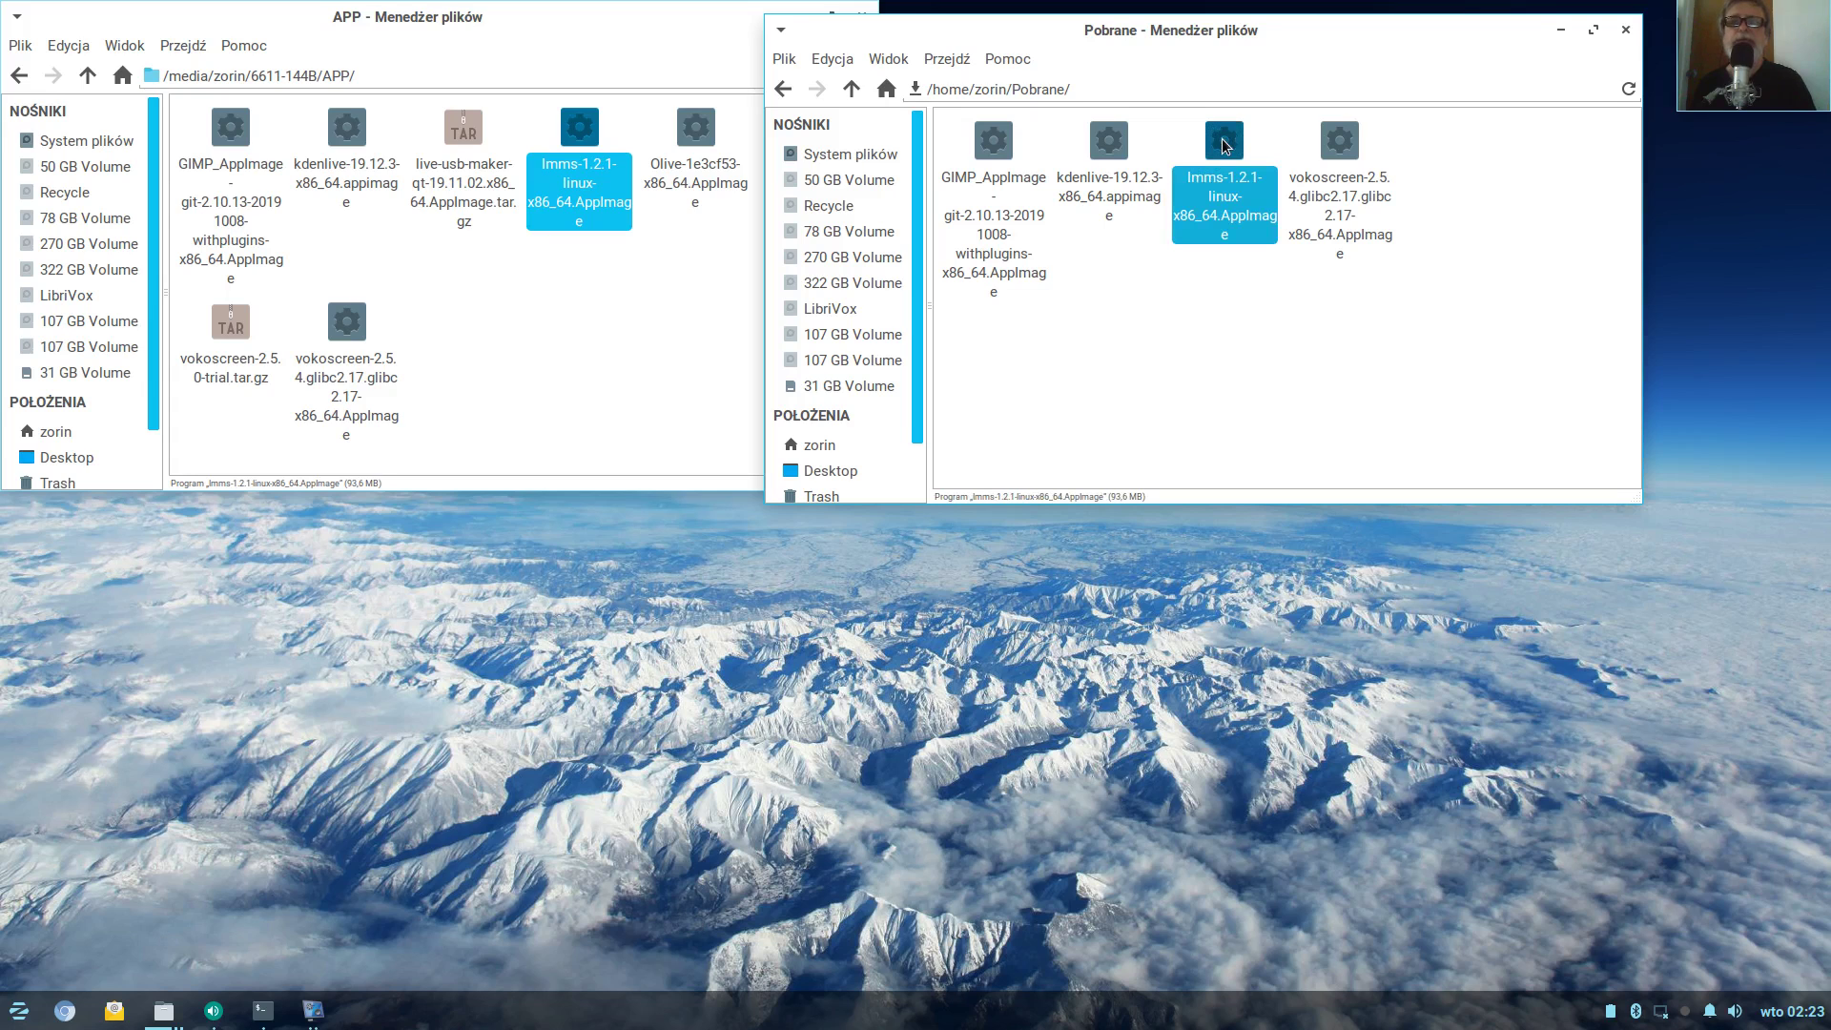
{"action": "right_click", "coordinate": [1225, 144]}
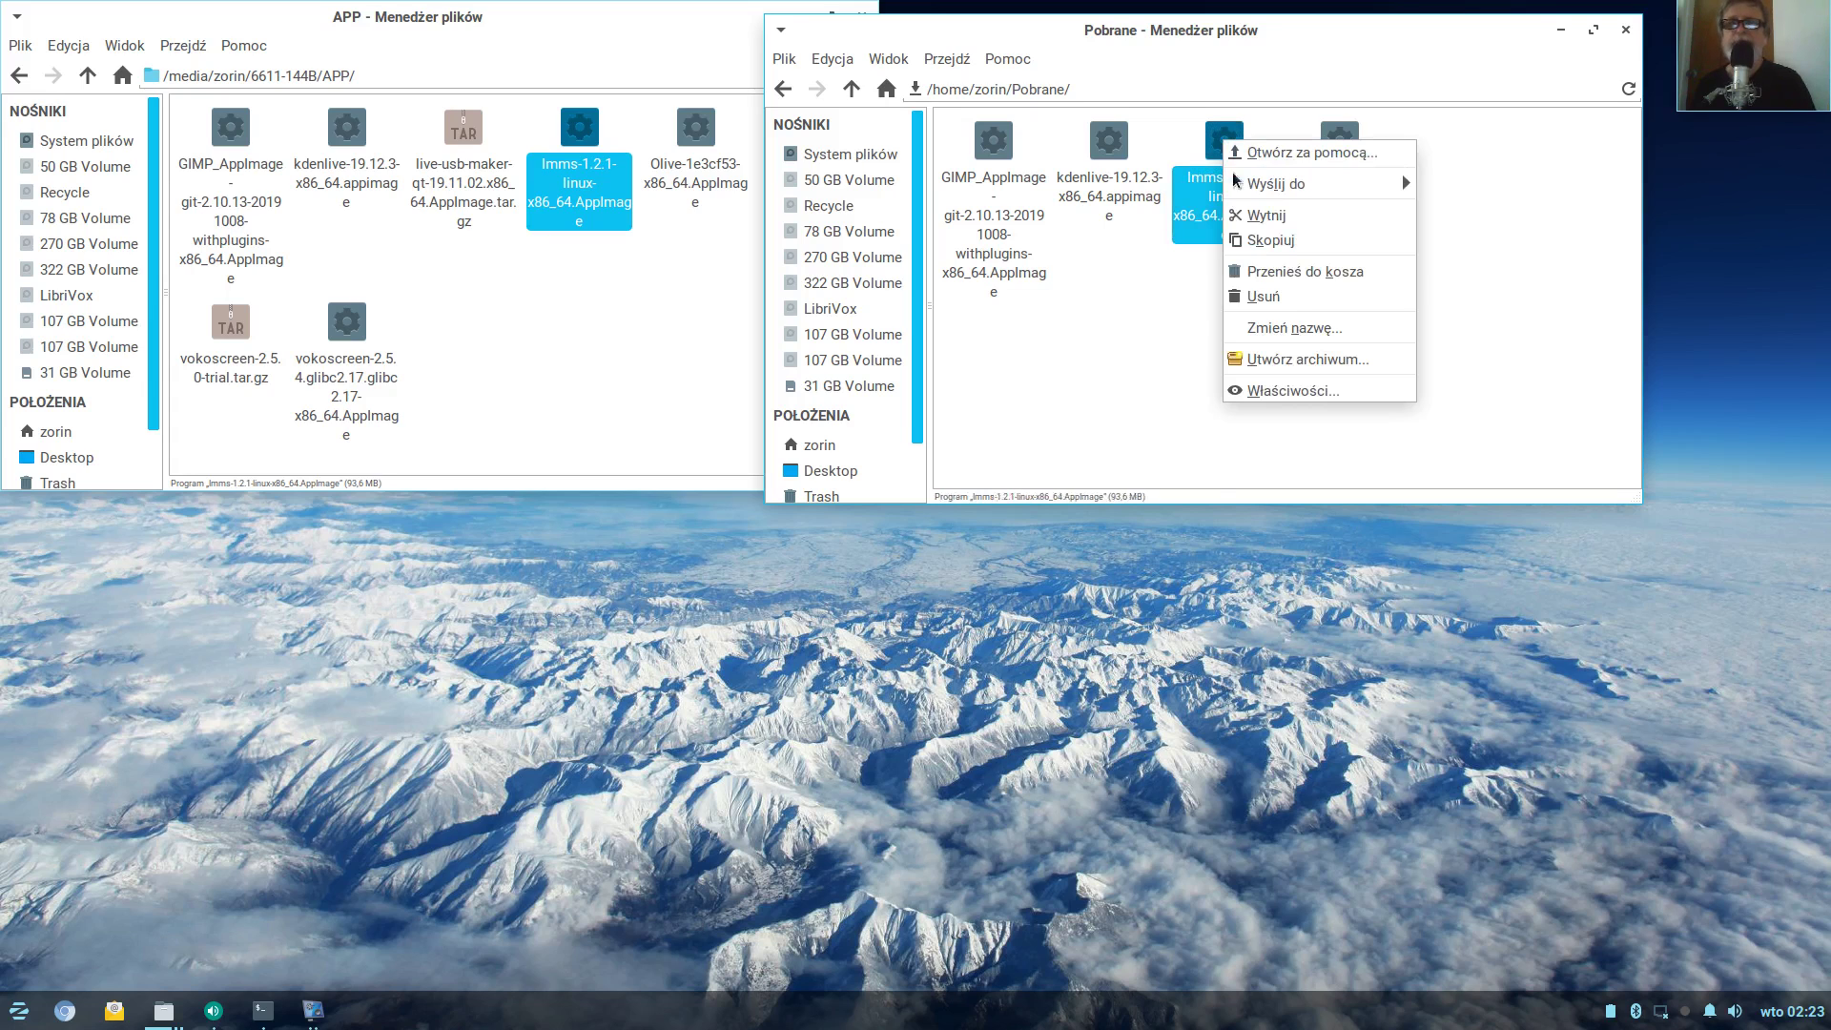
{"action": "left_click", "coordinate": [1320, 391]}
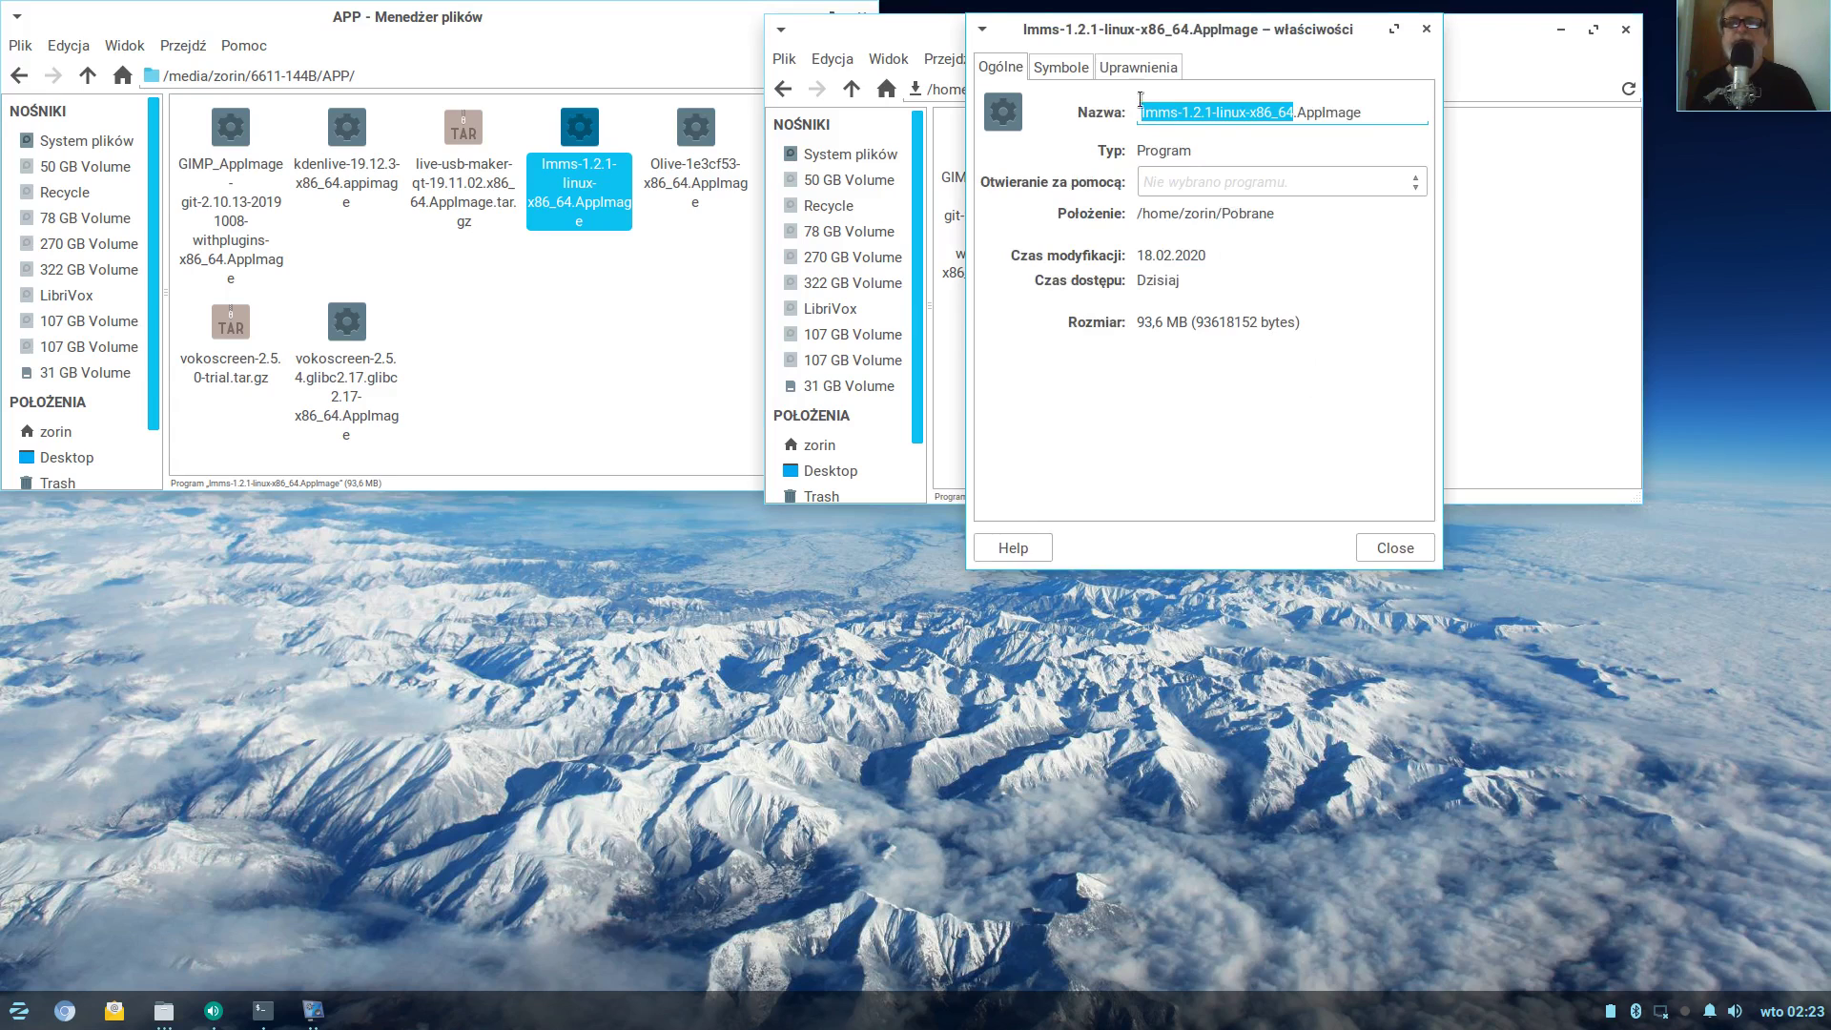
{"action": "left_click", "coordinate": [1141, 67]}
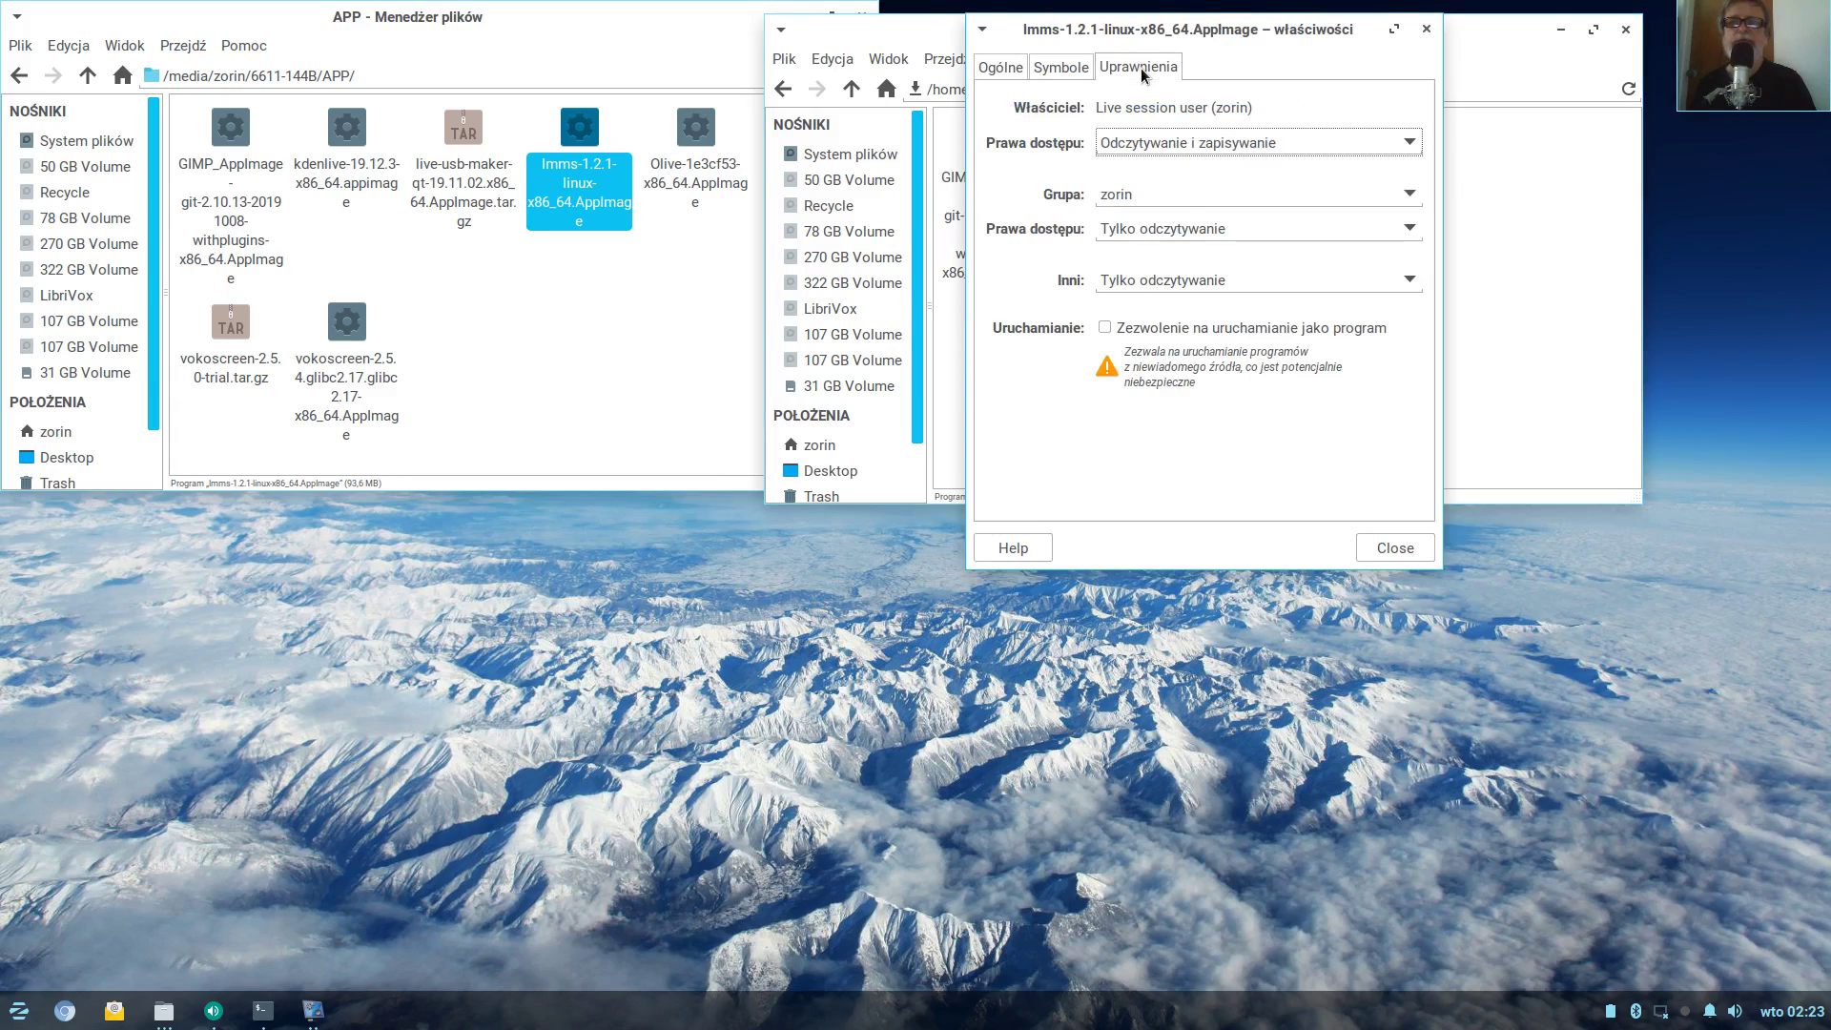
{"action": "left_click", "coordinate": [1105, 328]}
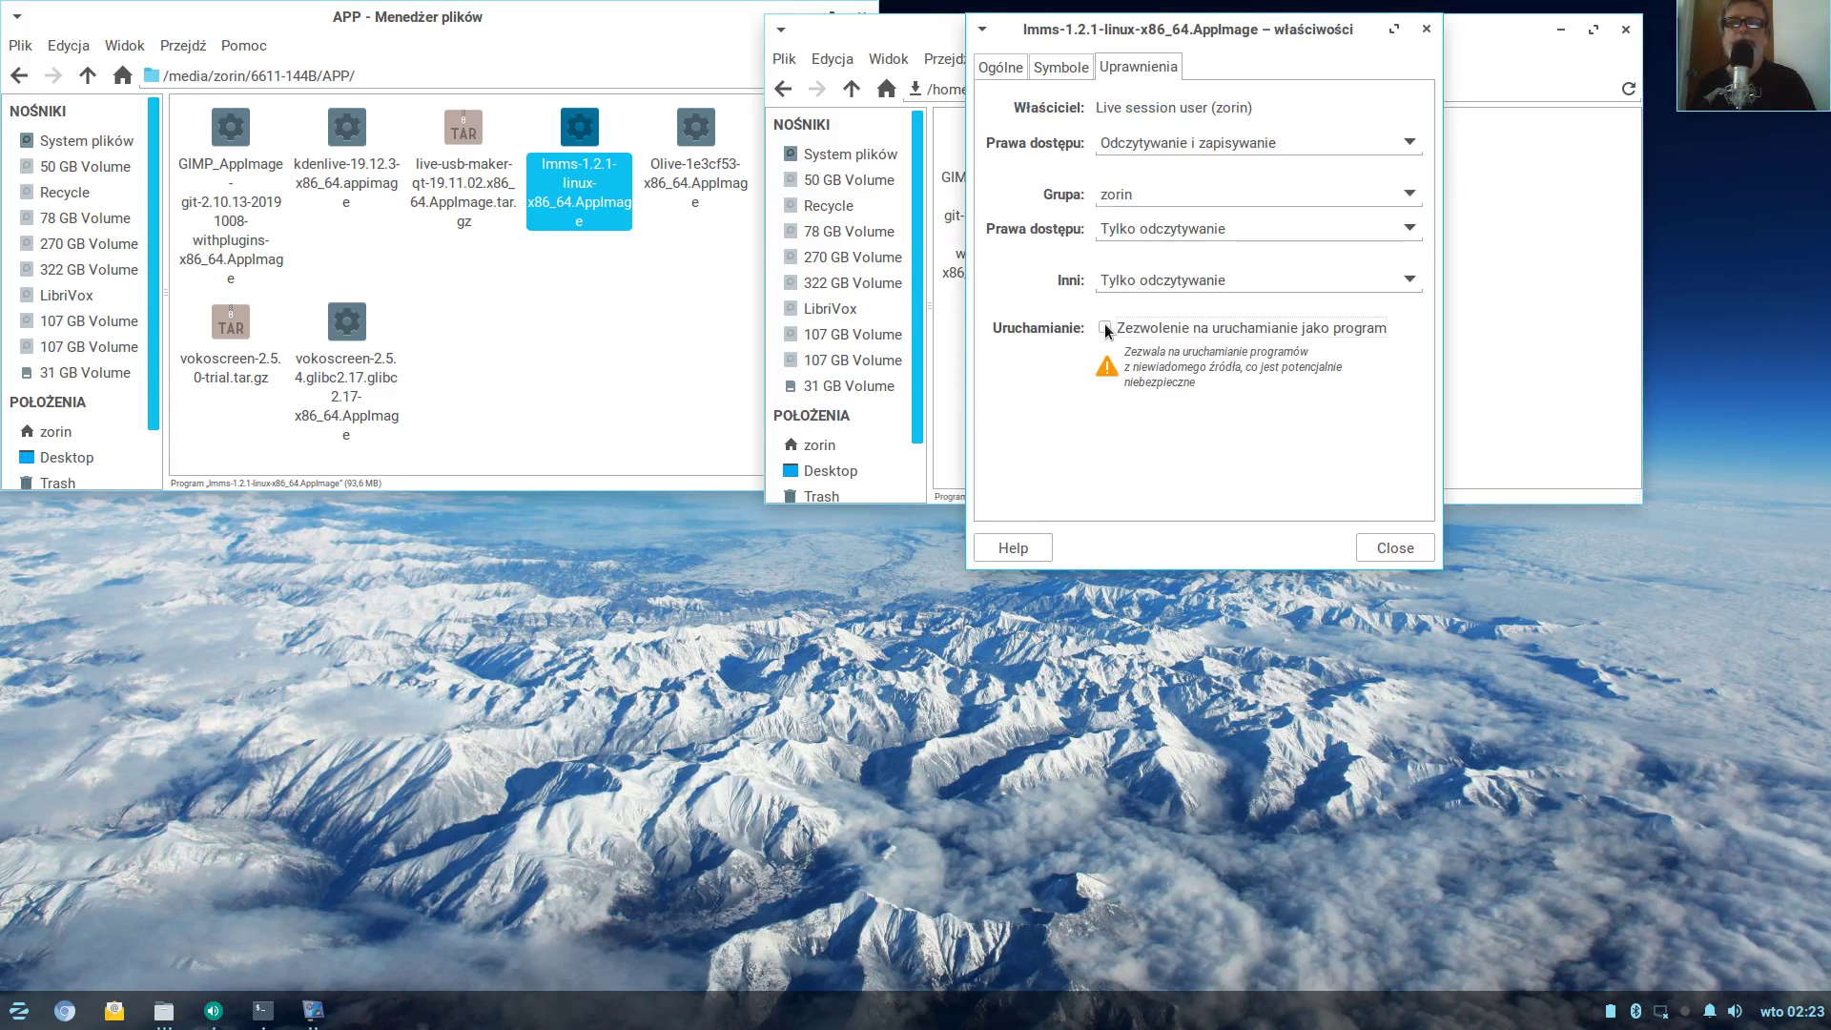
{"action": "left_click", "coordinate": [1410, 549]}
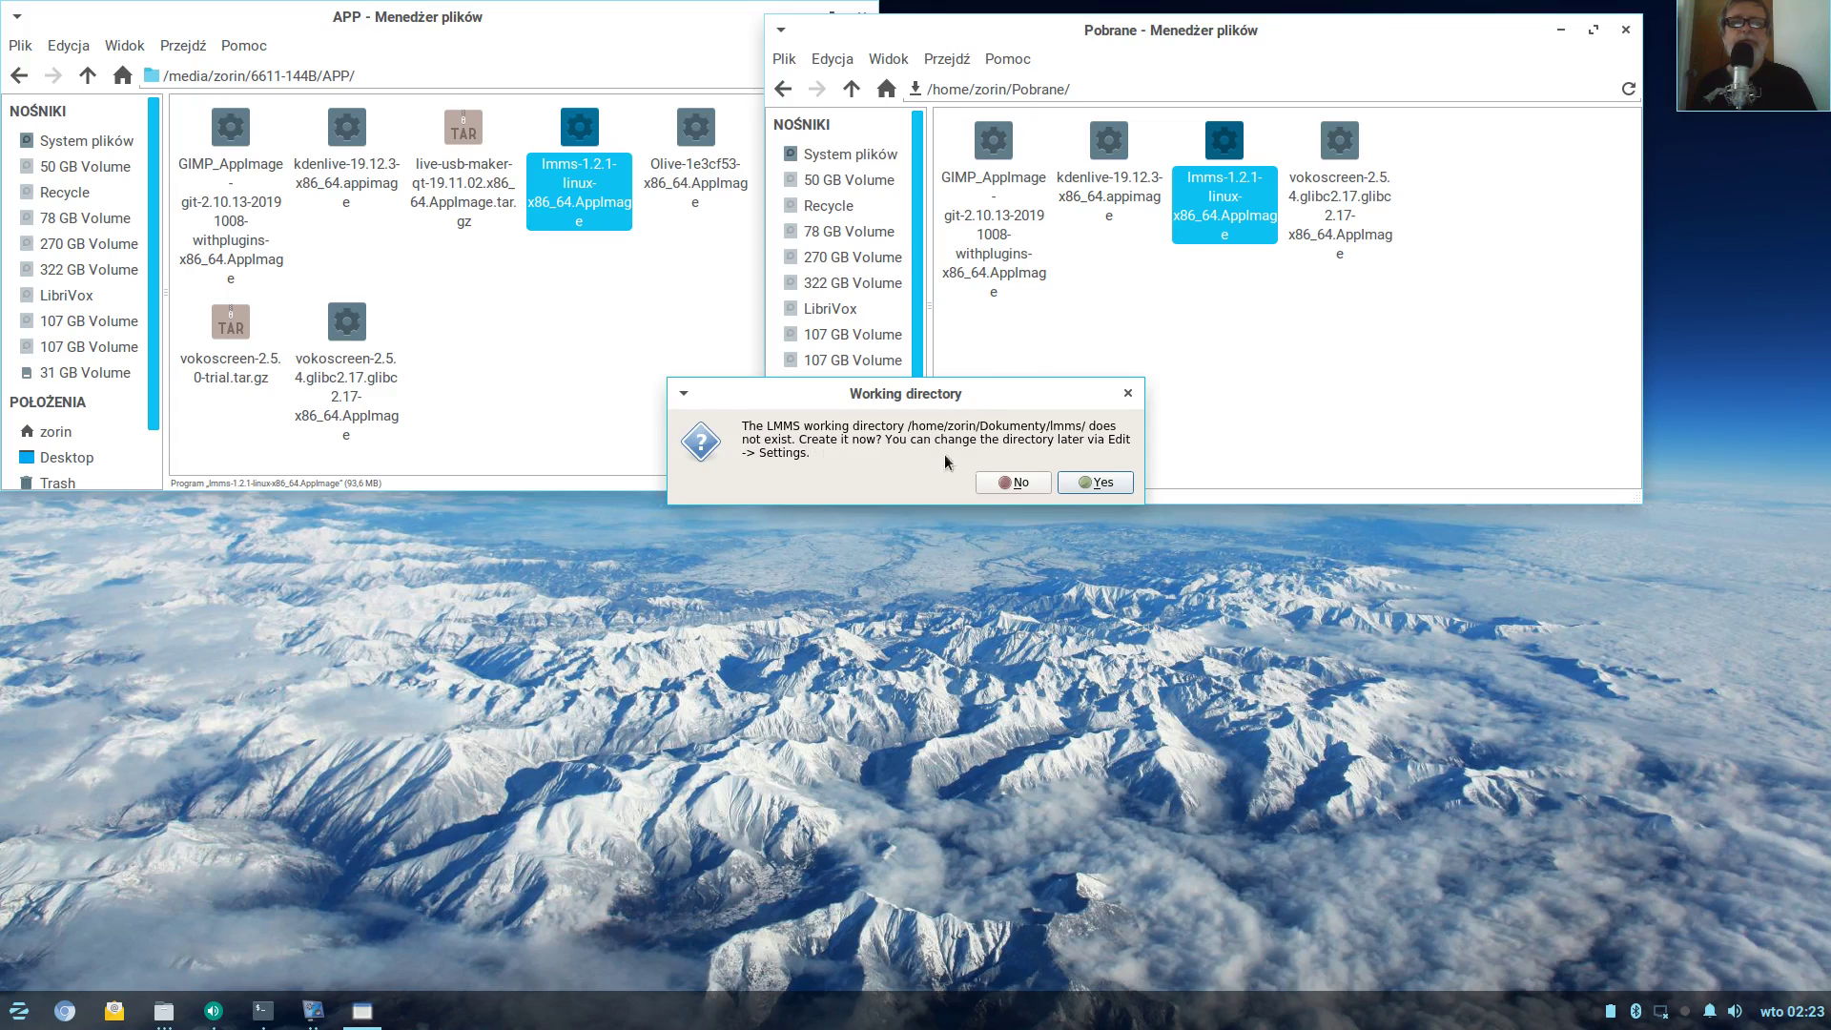
Create the LMMS working directory /home/zorin/Dokumenty/lmms/ and accept the default setup, acknowledging the restart notice
{"action": "left_click", "coordinate": [1111, 482]}
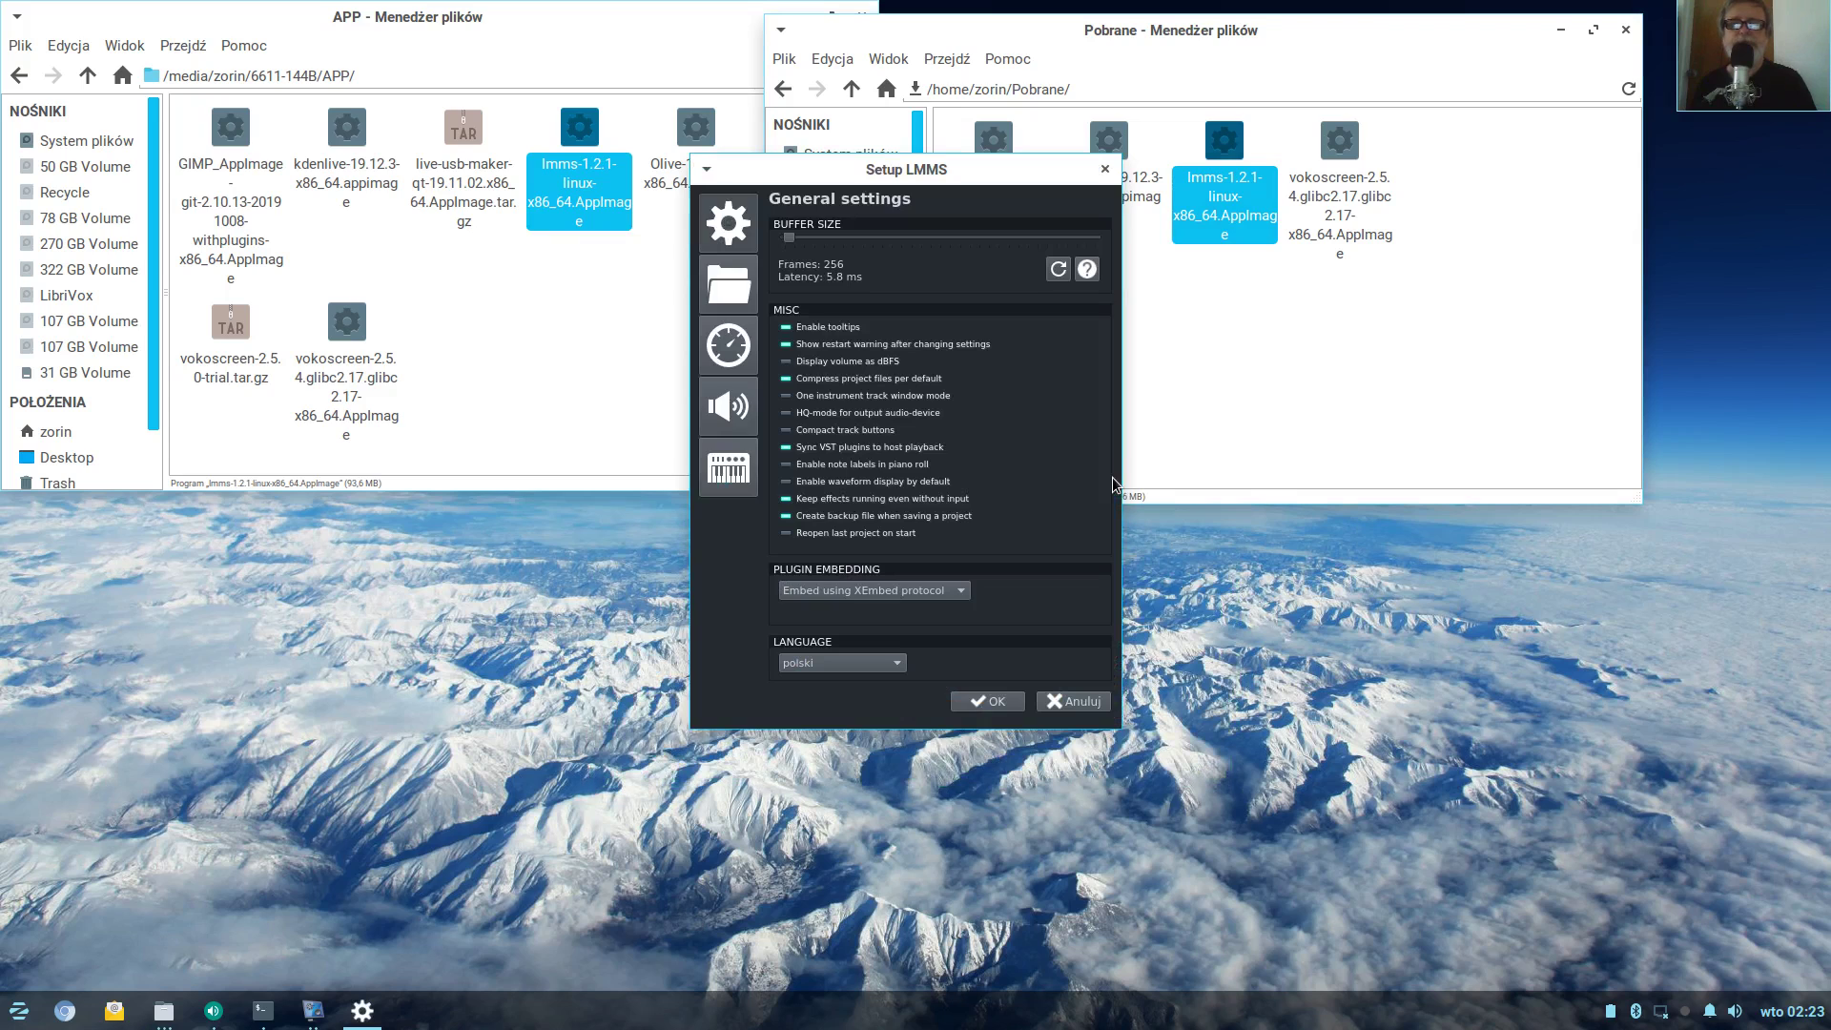
{"action": "left_click", "coordinate": [997, 703]}
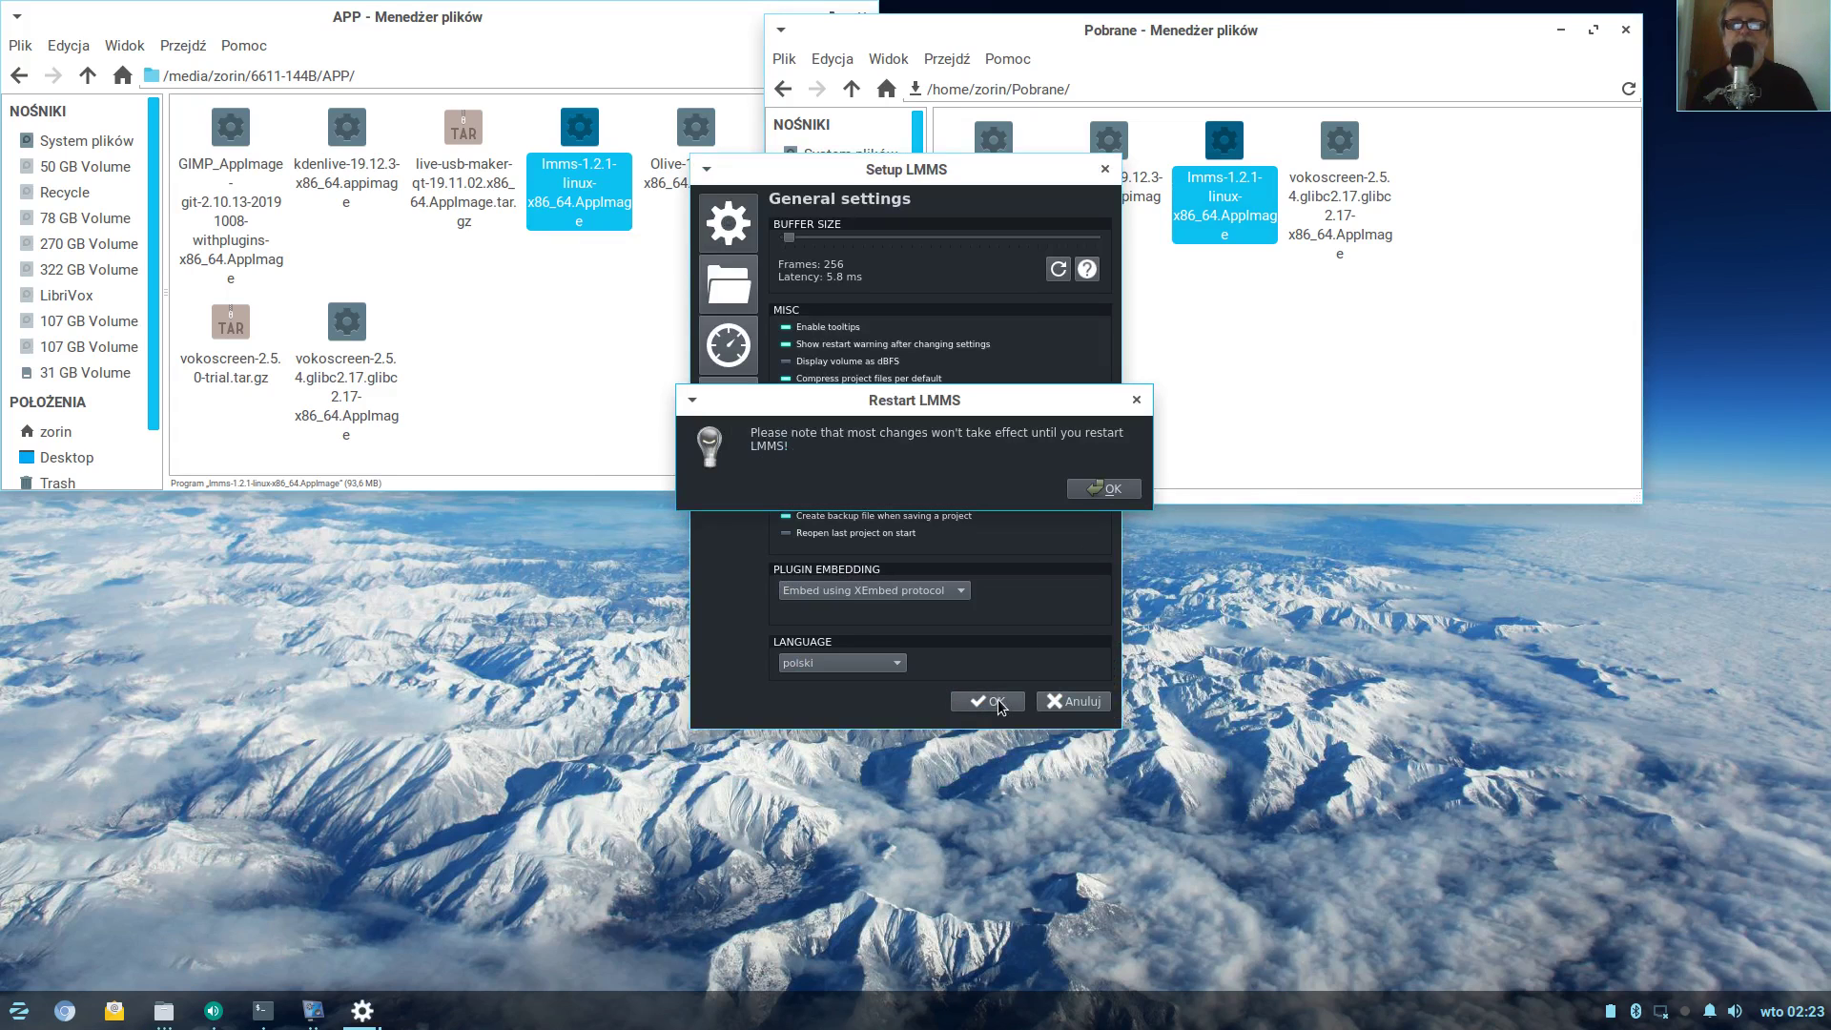
{"action": "left_click", "coordinate": [1089, 492]}
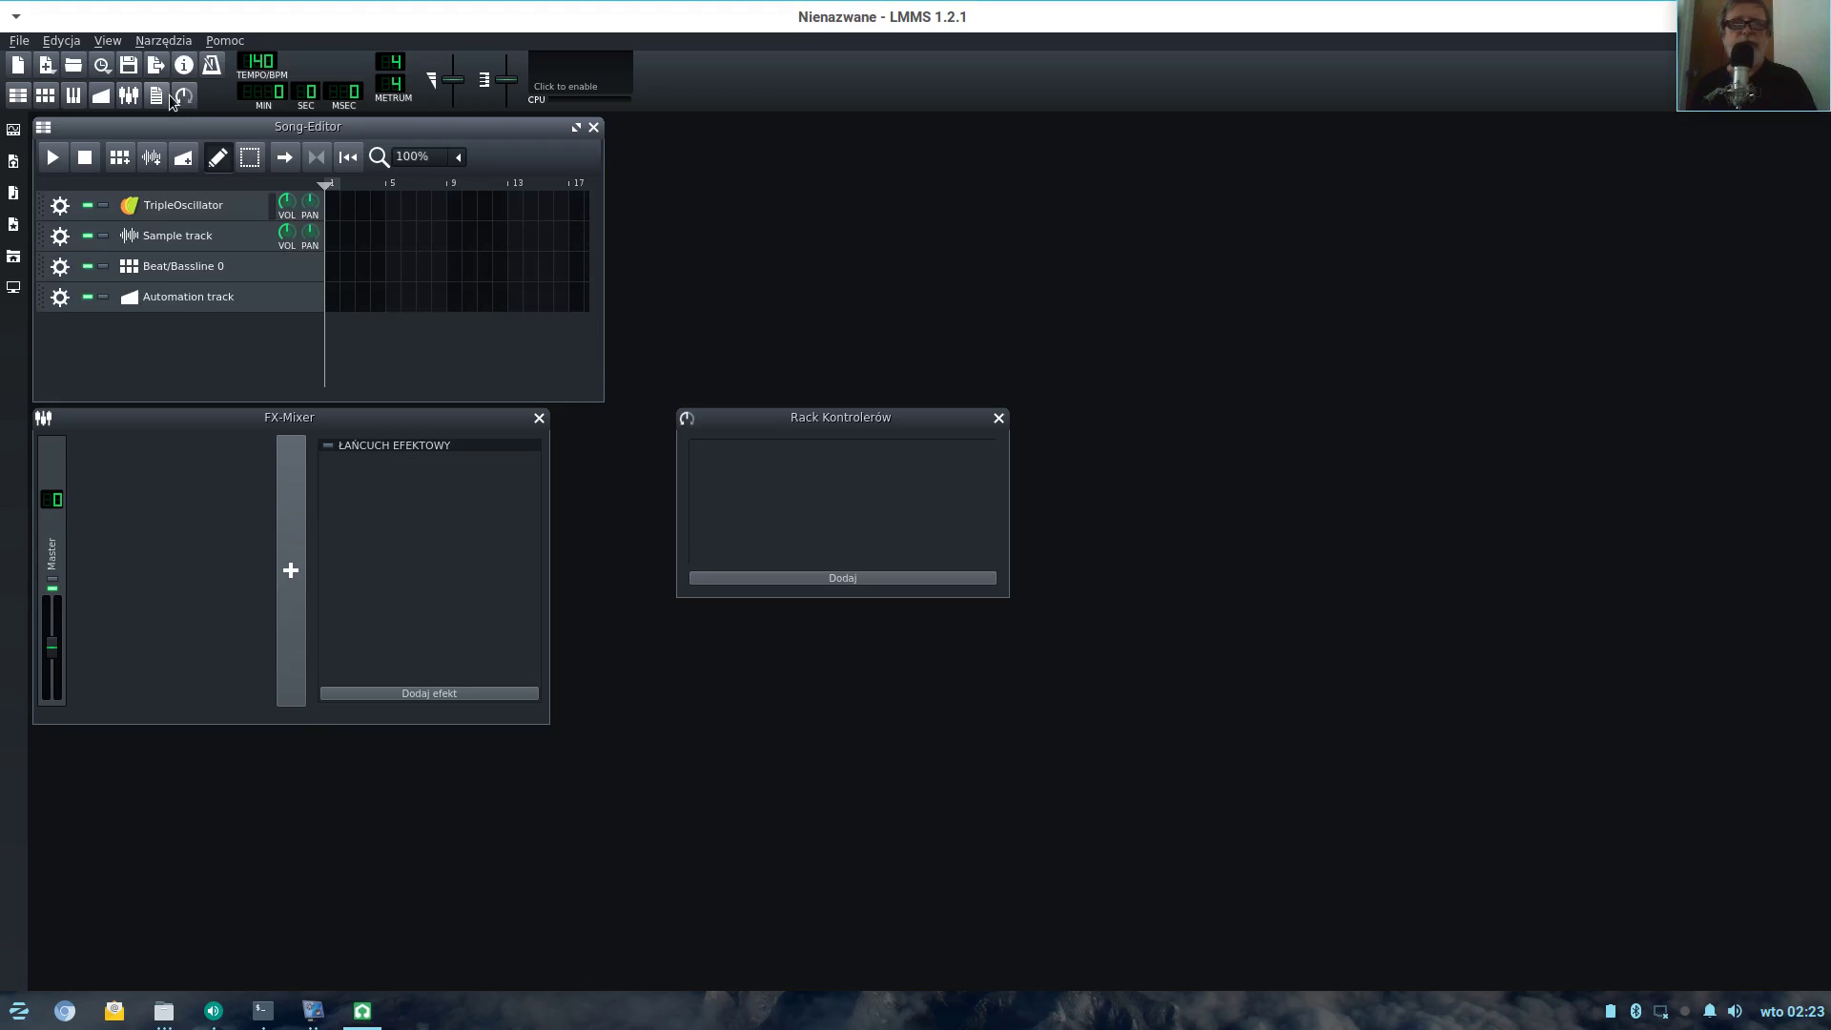
Add the SID instrument from the Instrument Plugins as a new track in the Song-Editor
{"action": "left_click", "coordinate": [19, 66]}
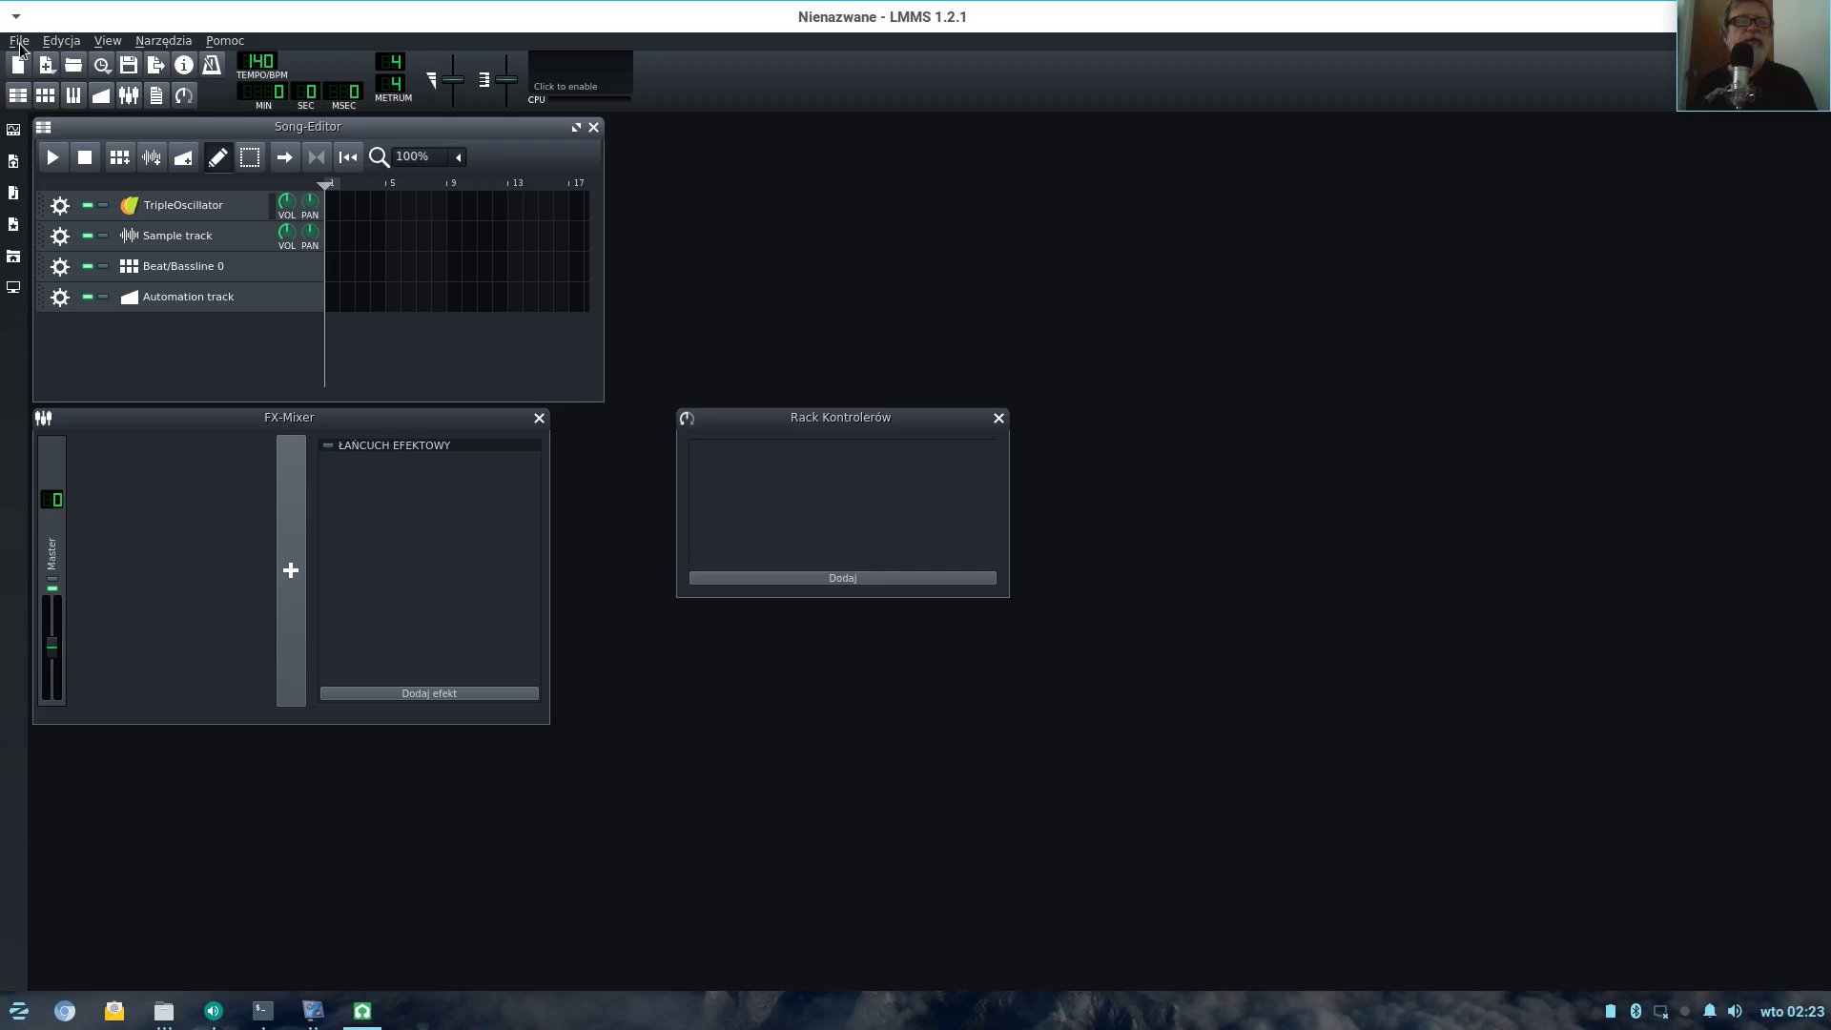
{"action": "left_click", "coordinate": [13, 131]}
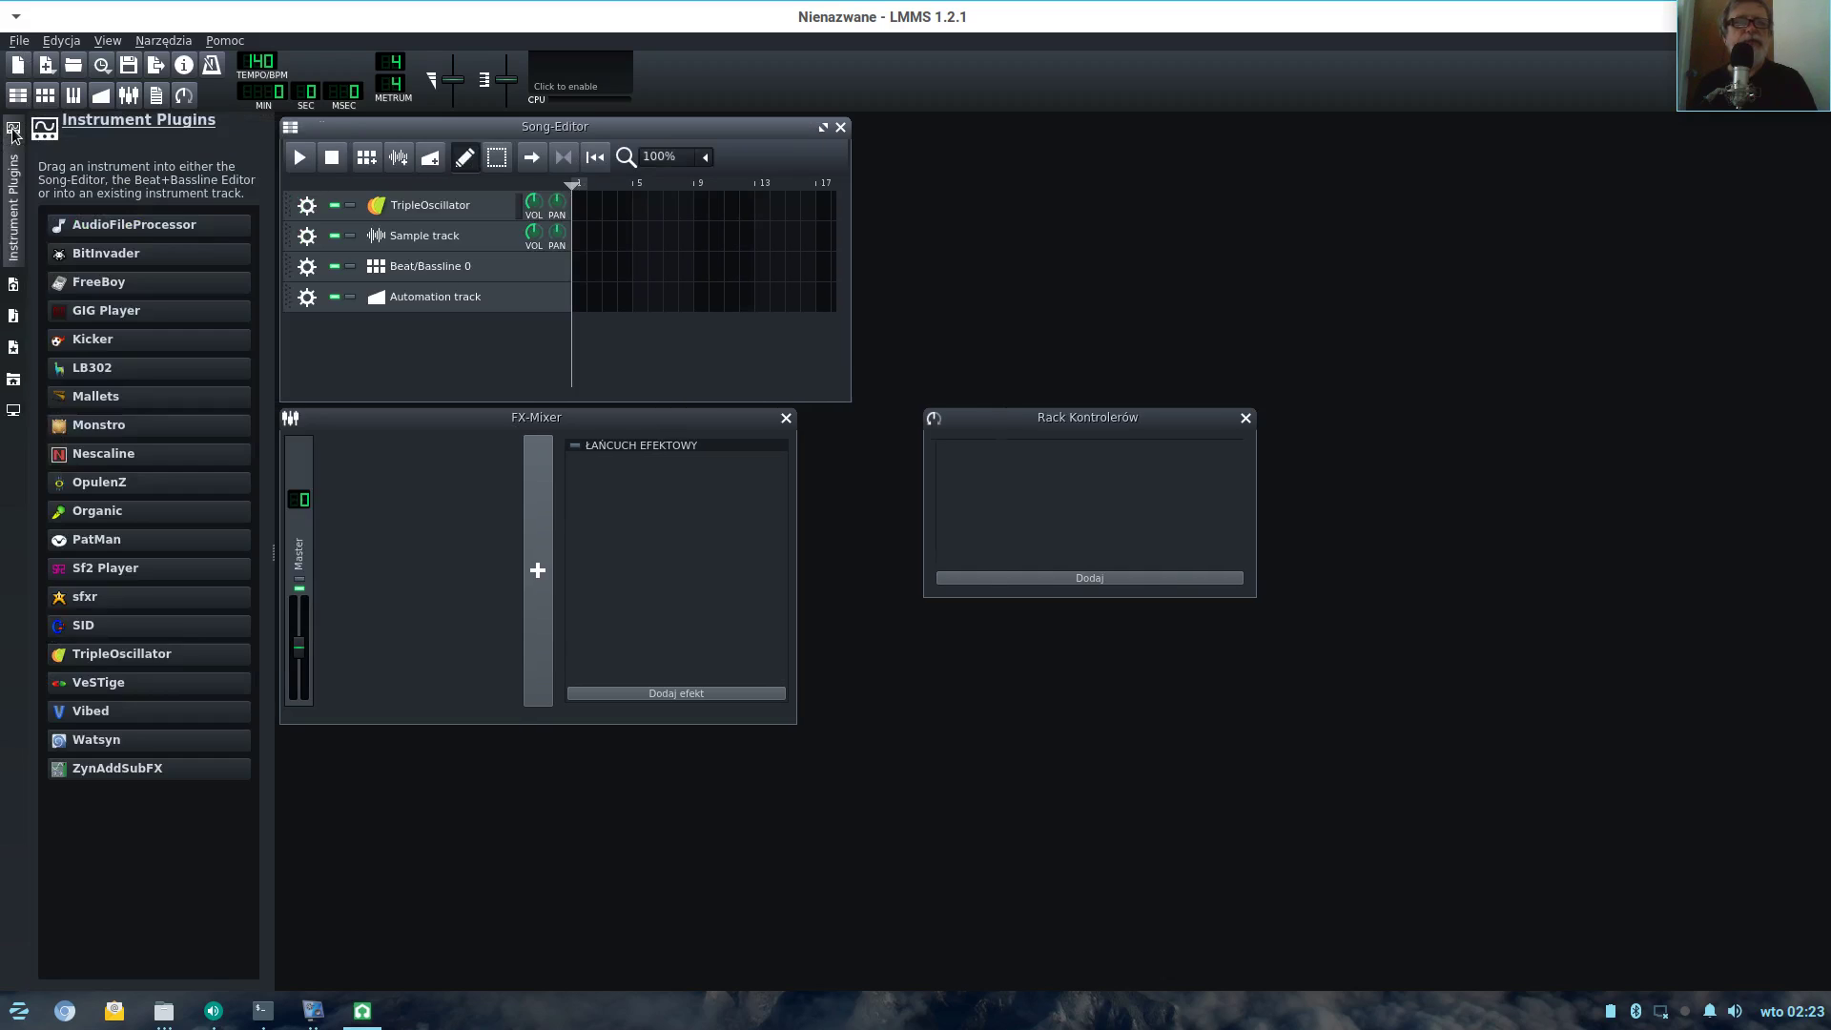
{"action": "mouse_move", "coordinate": [90, 630]}
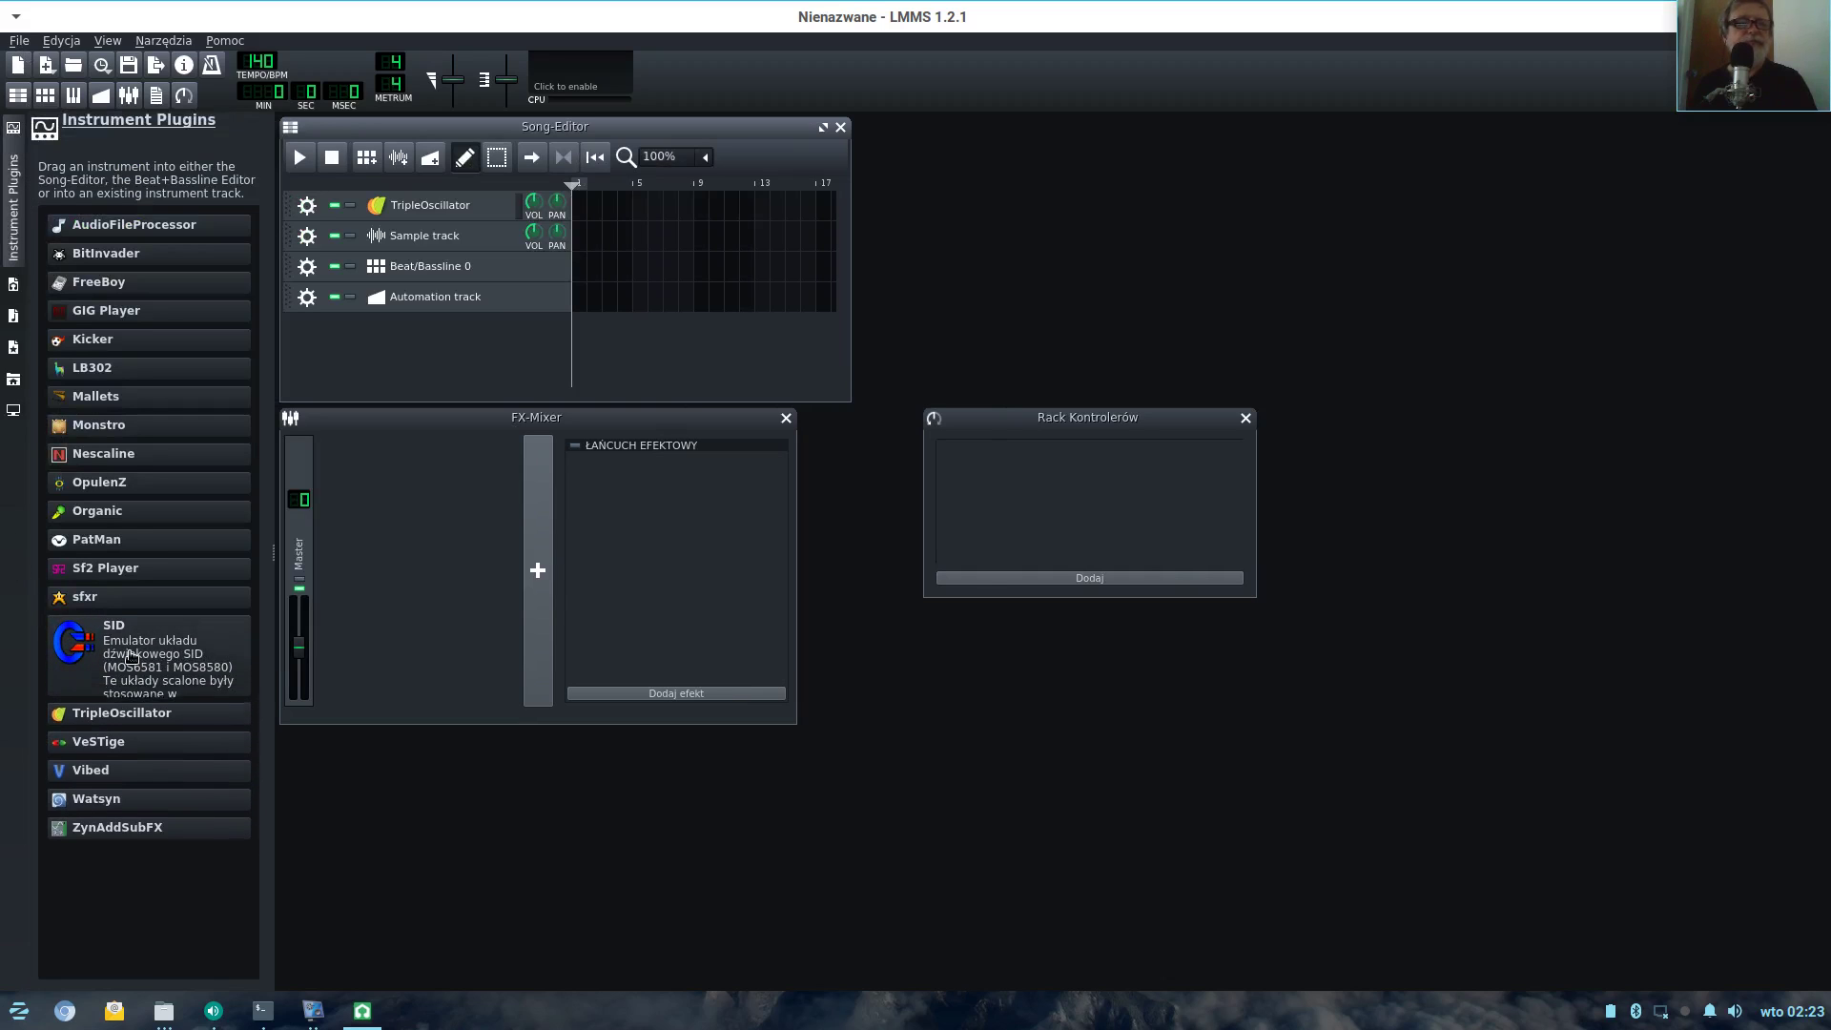
{"action": "left_click_drag", "start_coordinate": [75, 658], "coordinate": [530, 353]}
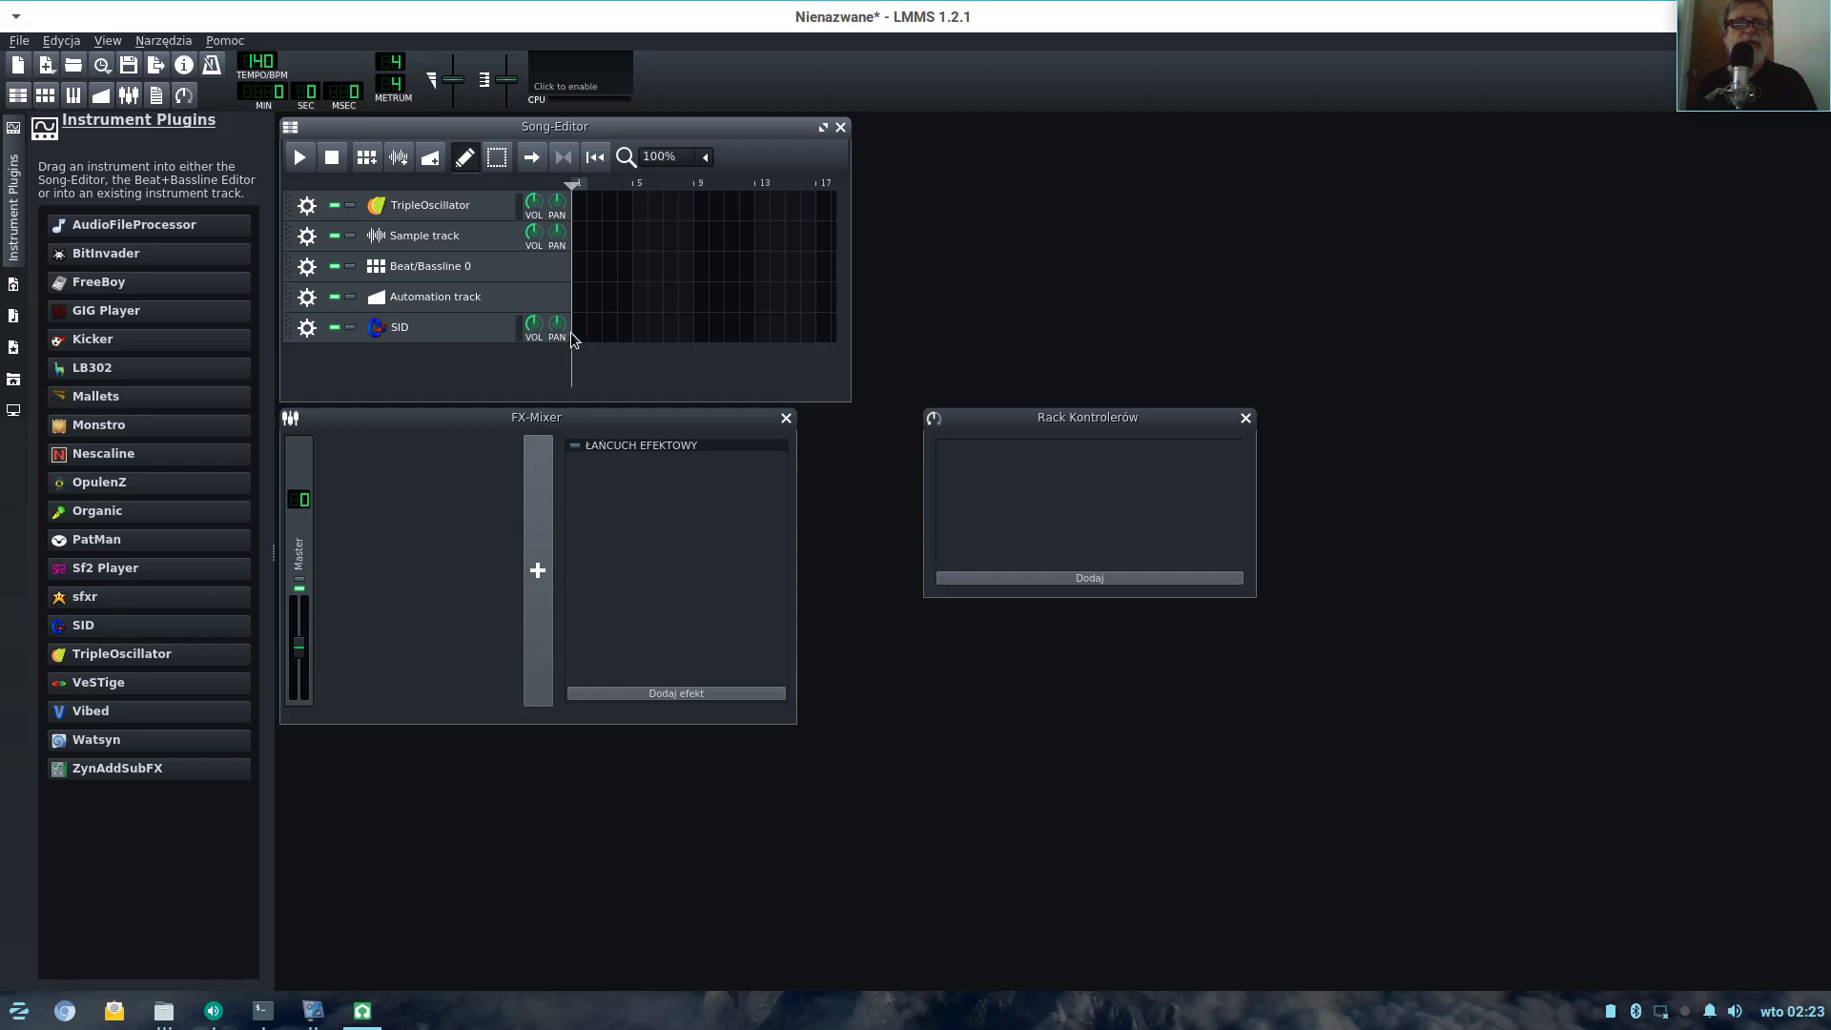
Create a pattern at the start of the SID track, open its piano roll and audition several keys between C4 and C6
{"action": "left_click", "coordinate": [579, 327]}
{"action": "double_click", "coordinate": [580, 330]}
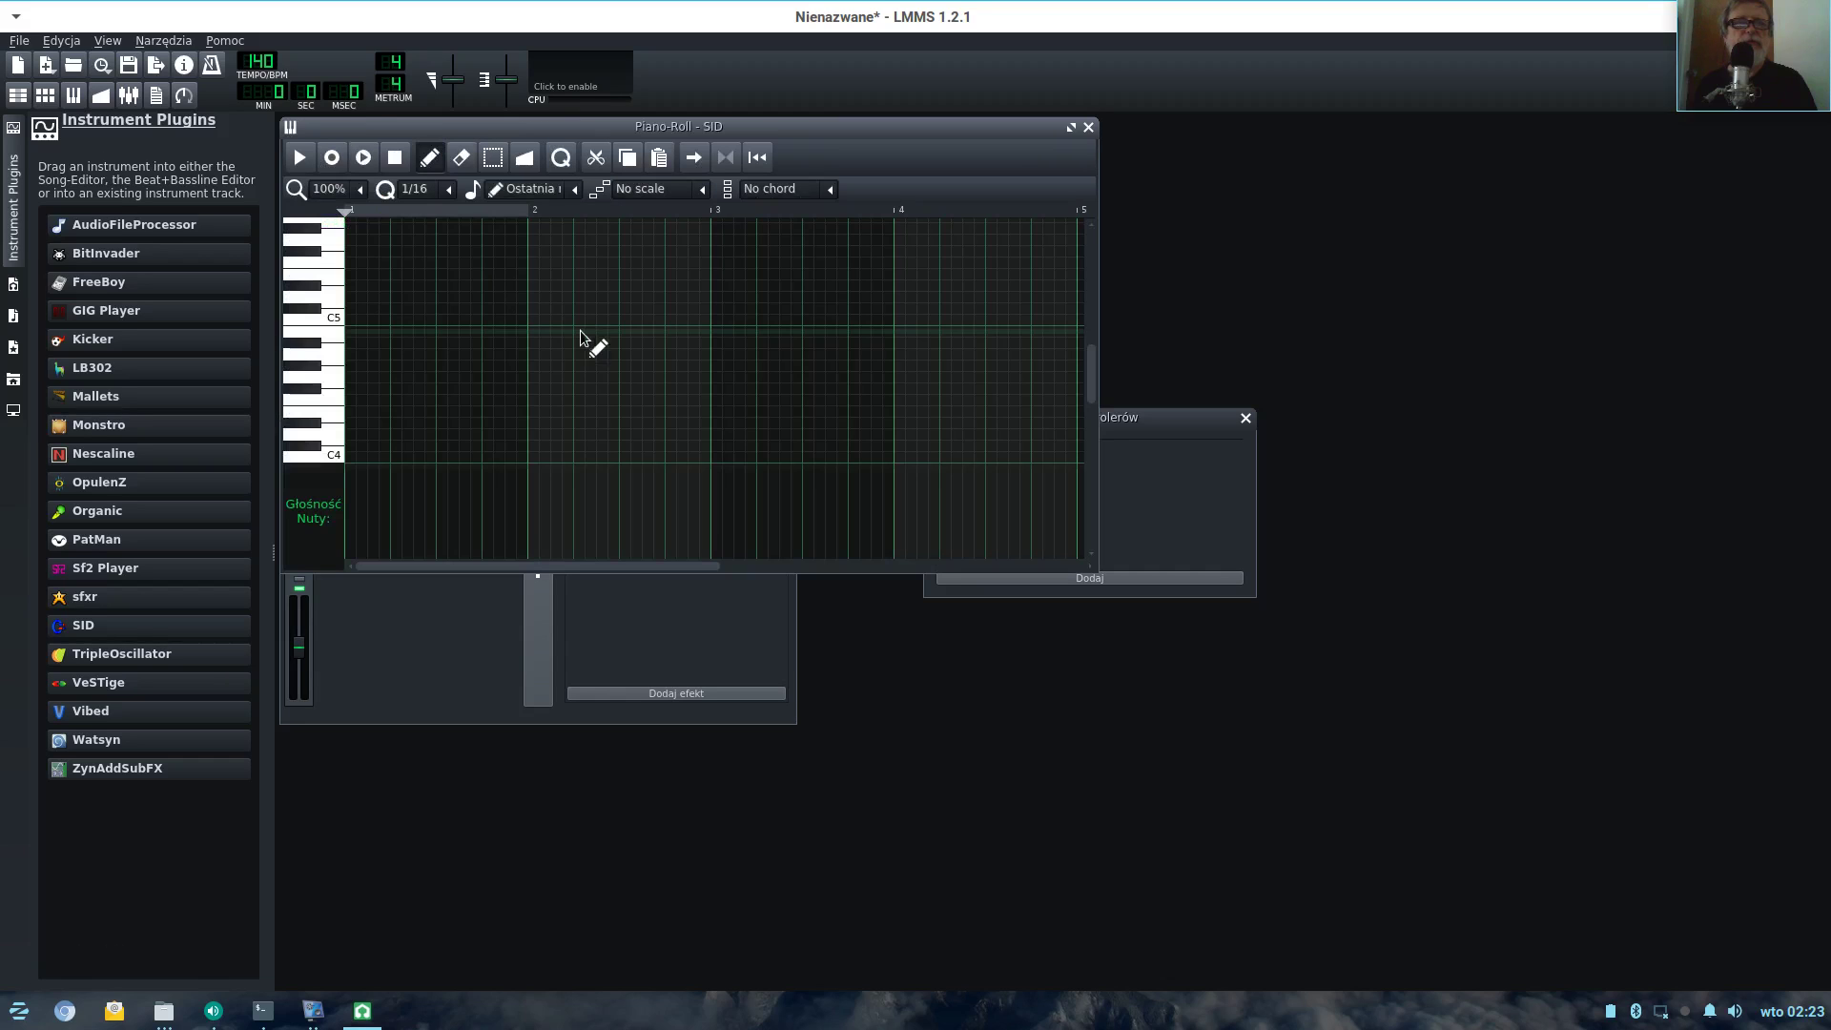
{"action": "left_click", "coordinate": [307, 319]}
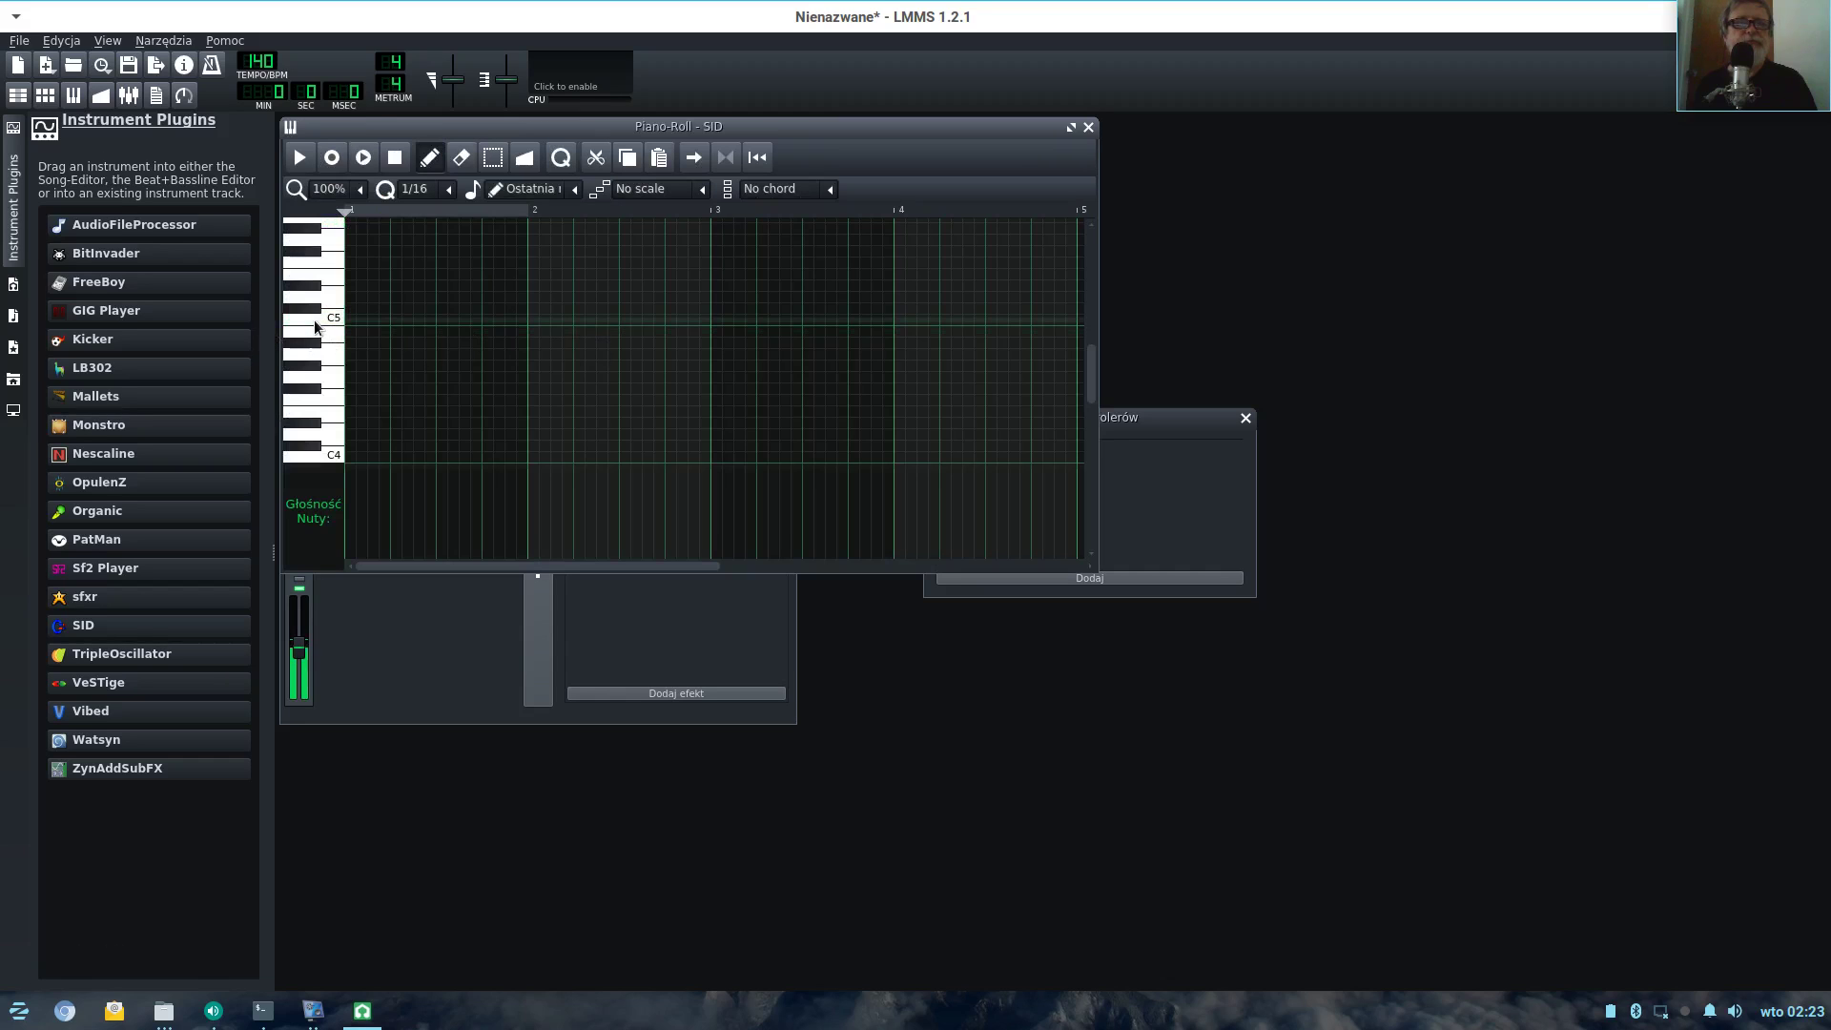
{"action": "left_click_drag", "start_coordinate": [314, 242], "coordinate": [342, 367]}
{"action": "left_click", "coordinate": [336, 373]}
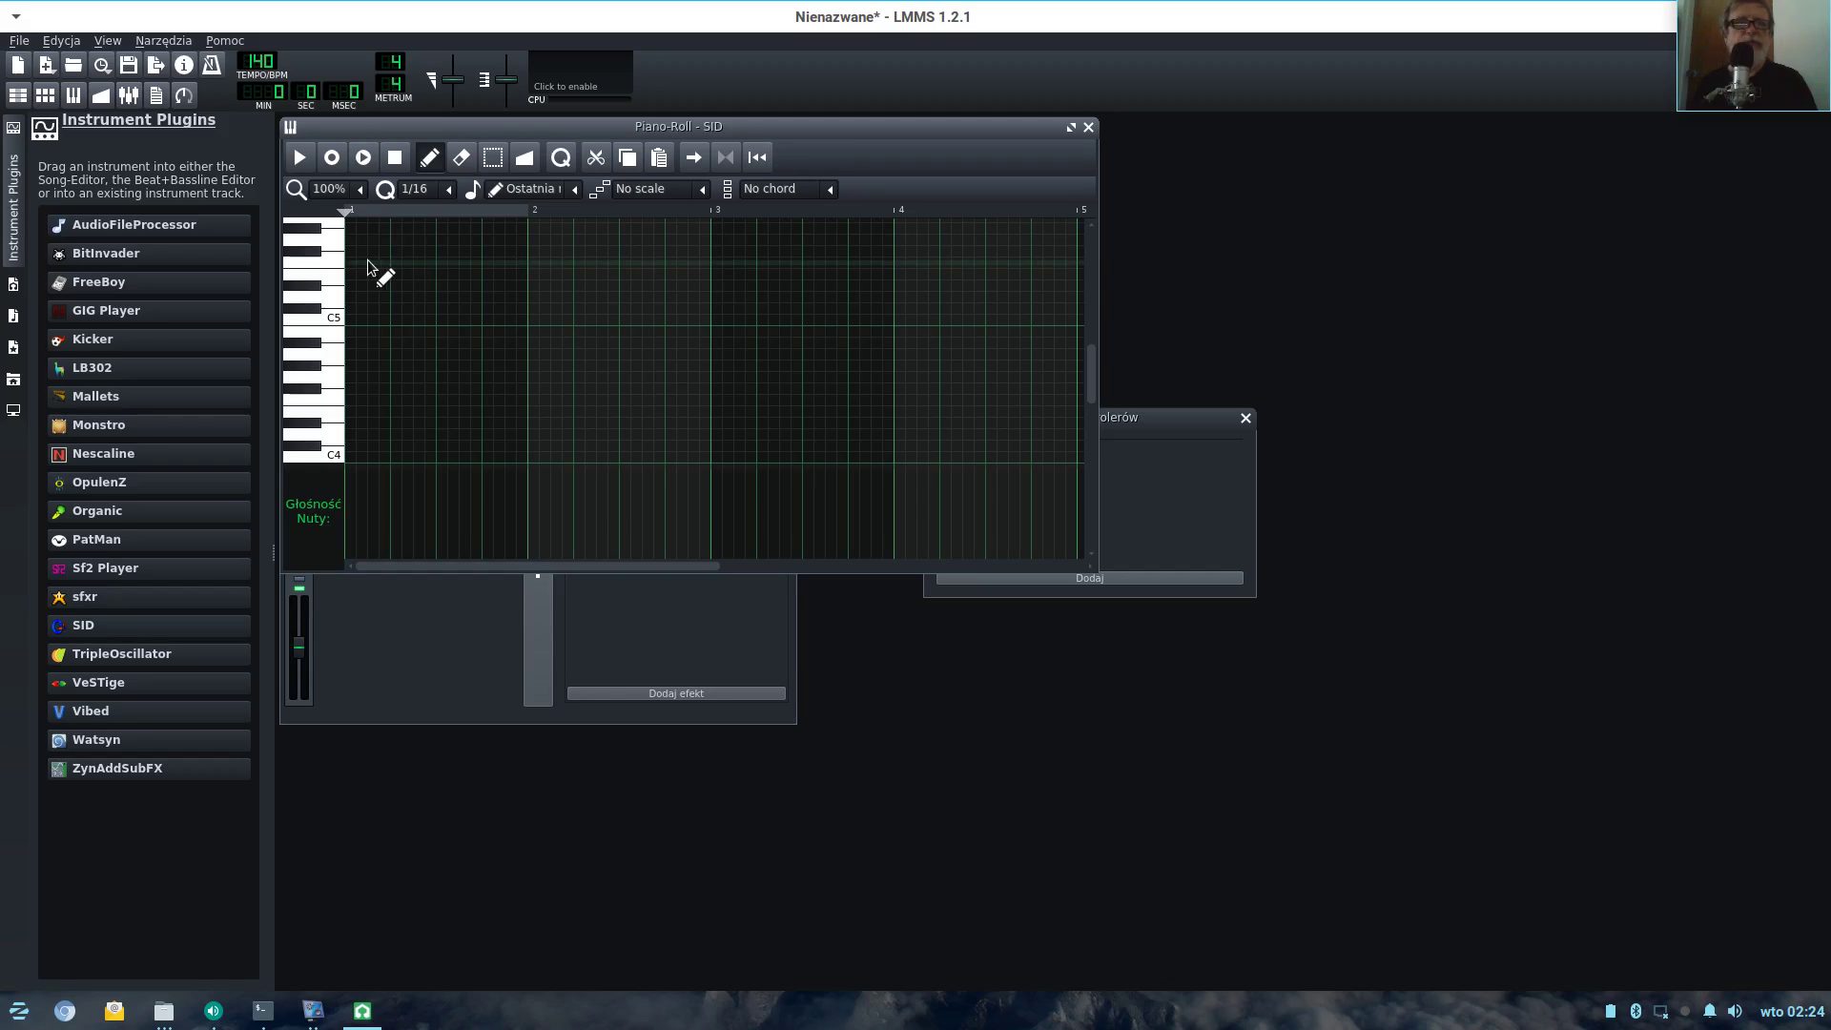
Draw three notes, D#5, F#5 and C#5, in the first bar of the SID pattern, play them back and stop playback
{"action": "left_click", "coordinate": [355, 285]}
{"action": "left_click", "coordinate": [405, 251]}
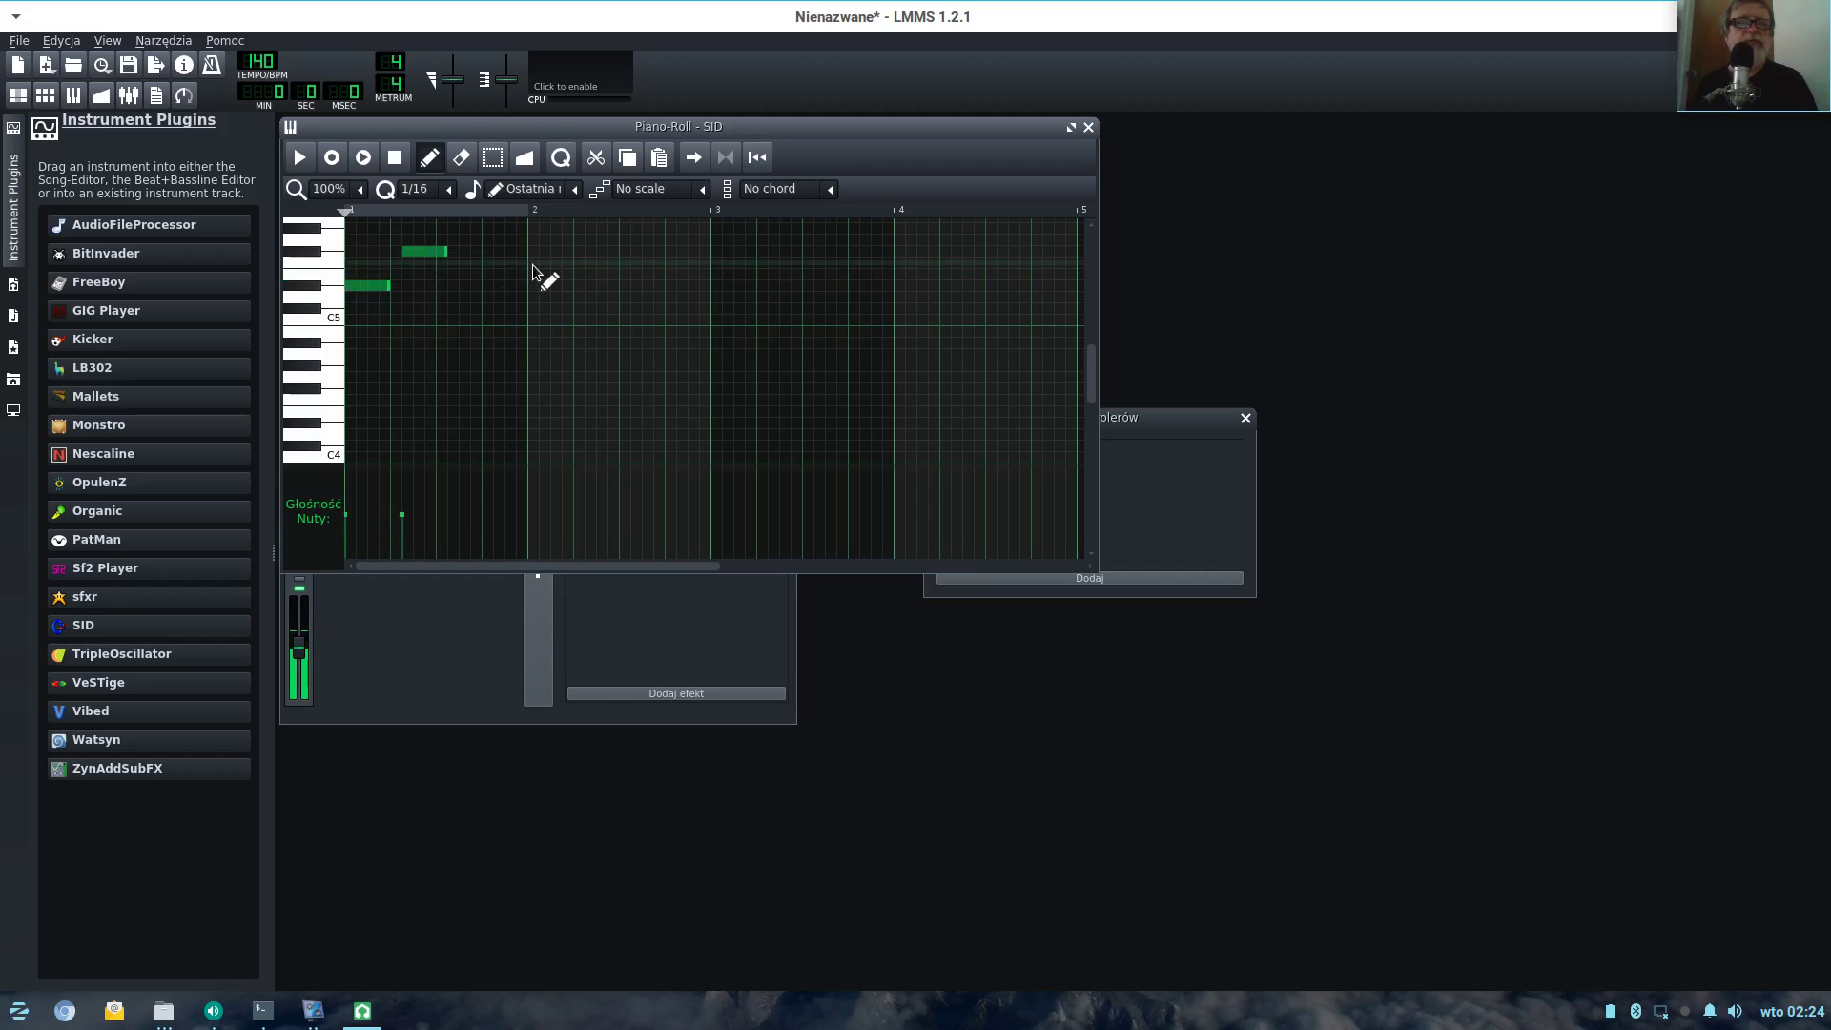
{"action": "left_click", "coordinate": [496, 308]}
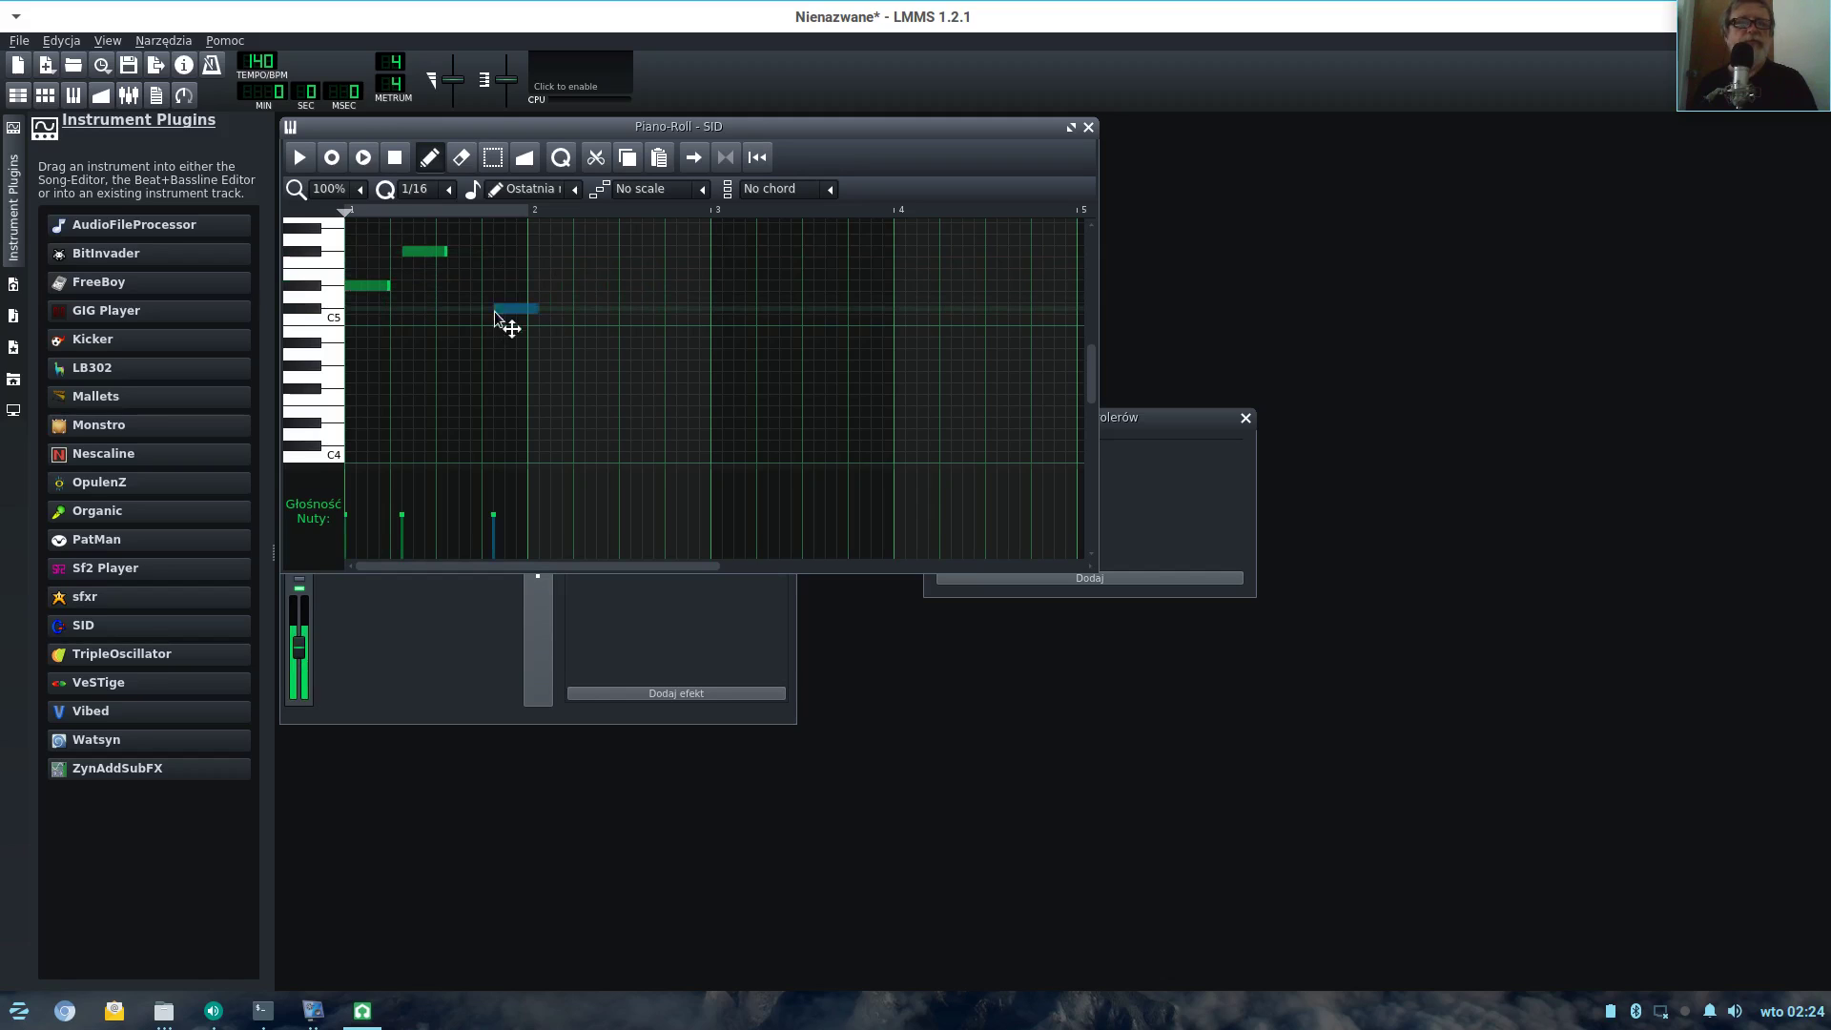
{"action": "left_click", "coordinate": [299, 168]}
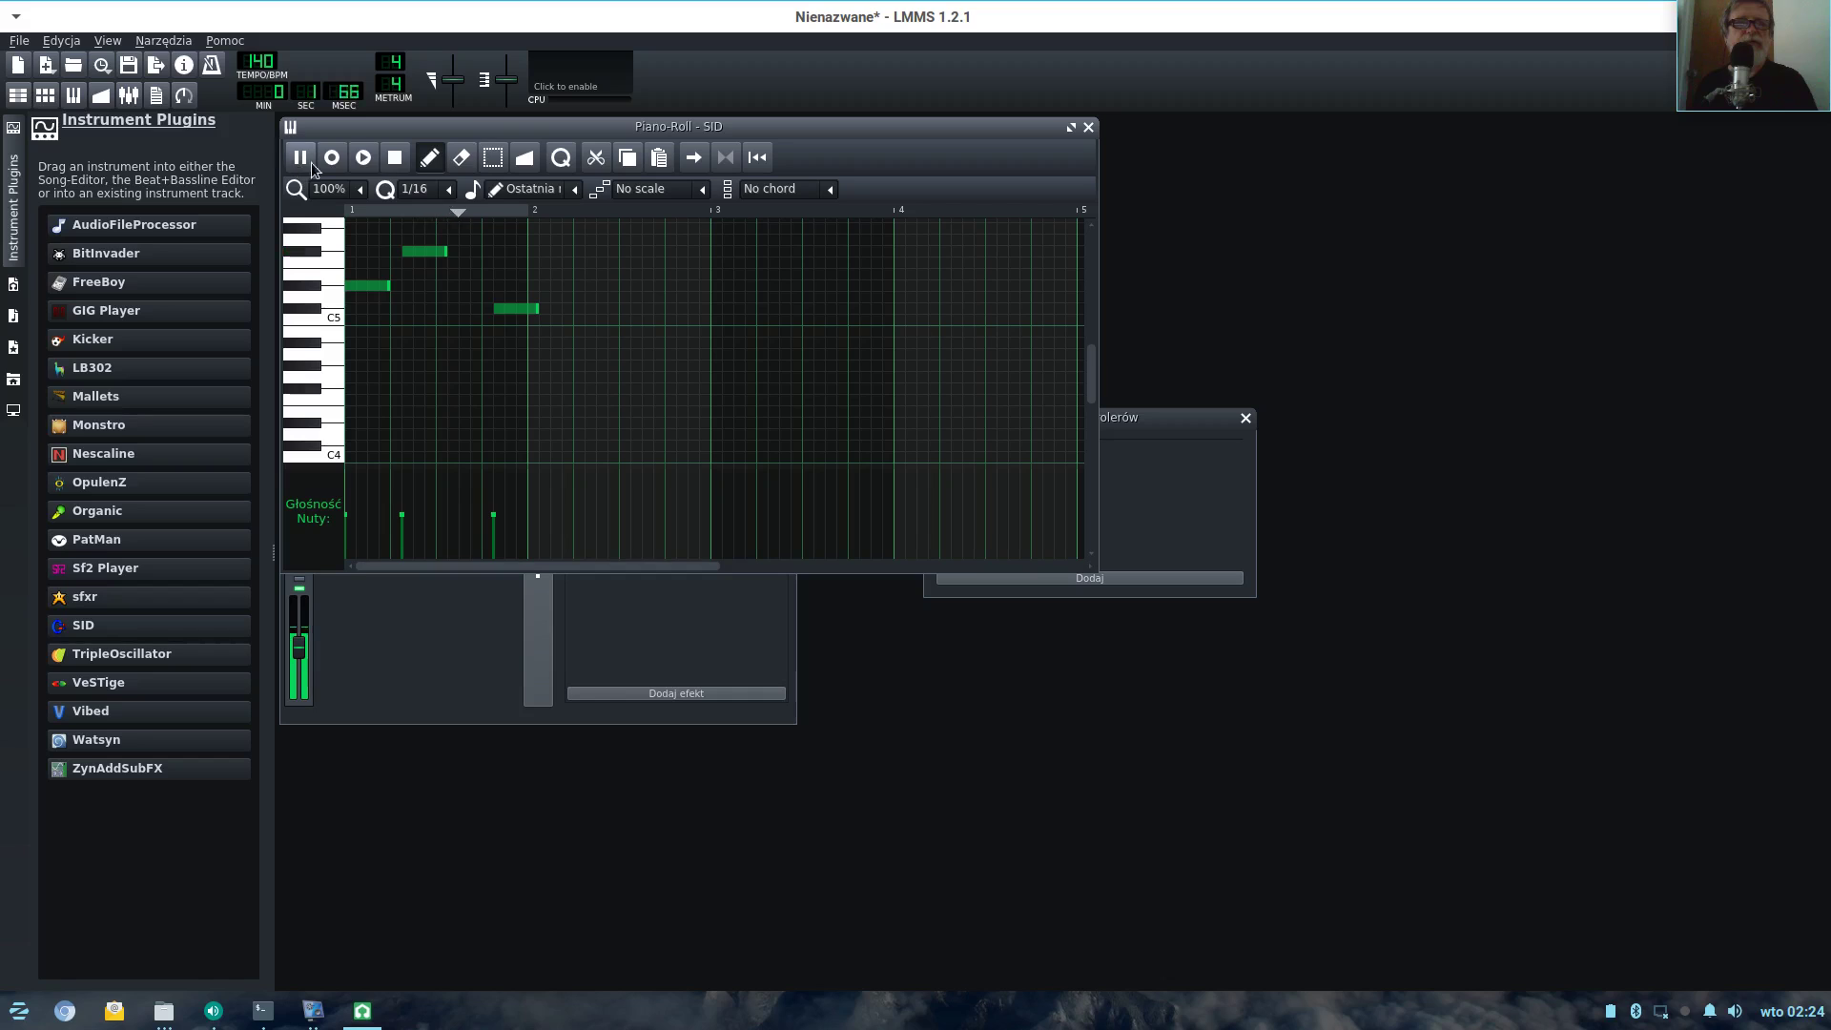
{"action": "left_click", "coordinate": [391, 160]}
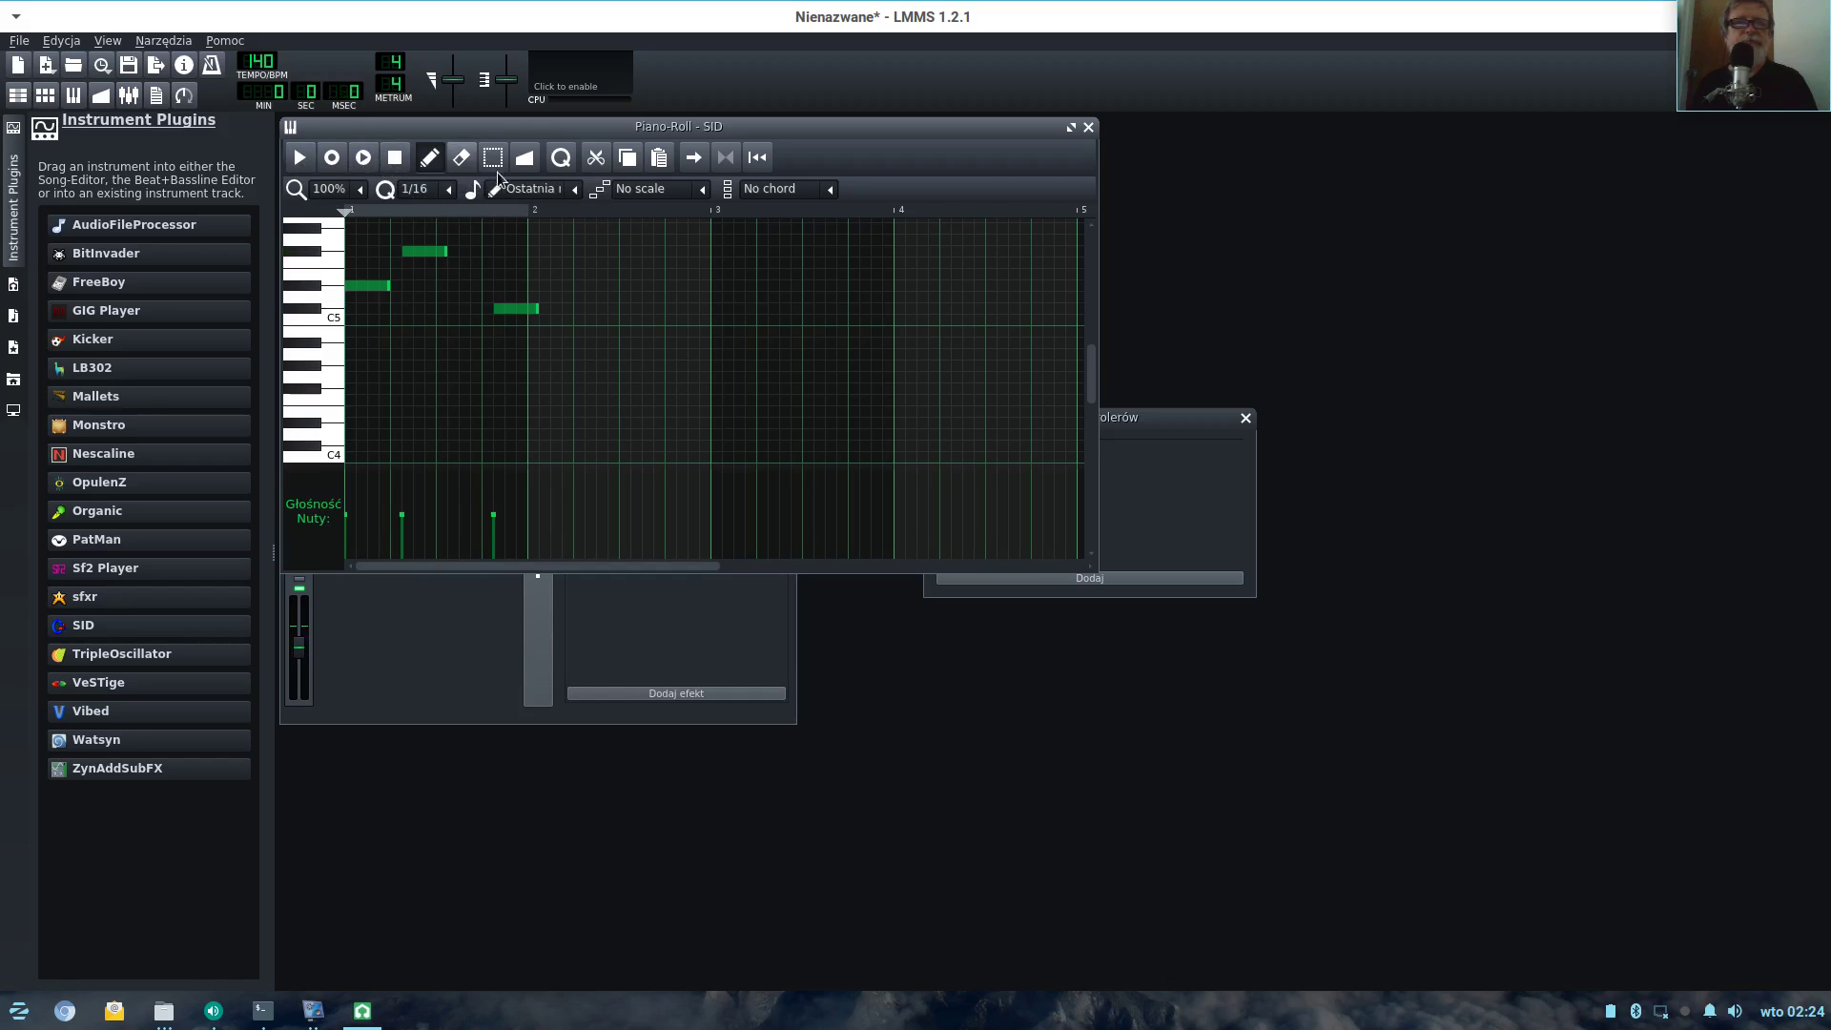
Close the piano roll, restore LMMS to a smaller window and quit it without saving the project
{"action": "left_click", "coordinate": [1088, 127]}
{"action": "double_click", "coordinate": [1185, 16]}
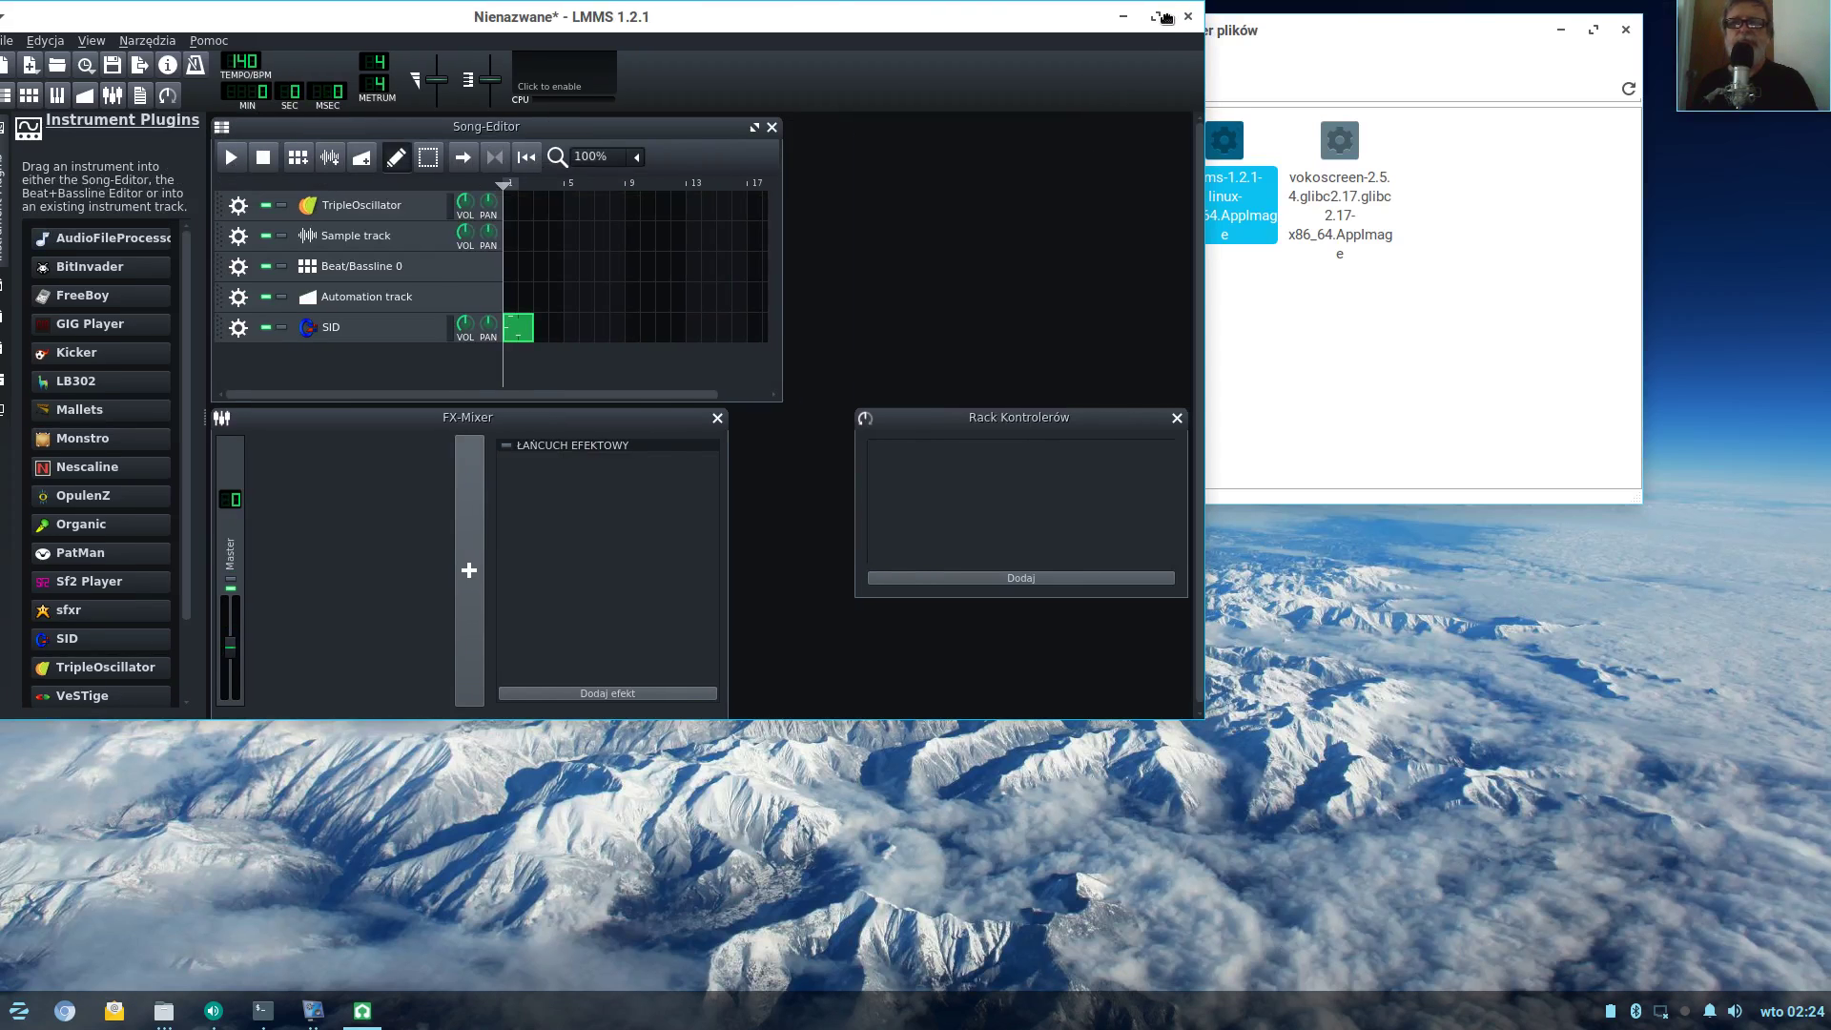
{"action": "left_click", "coordinate": [1187, 16]}
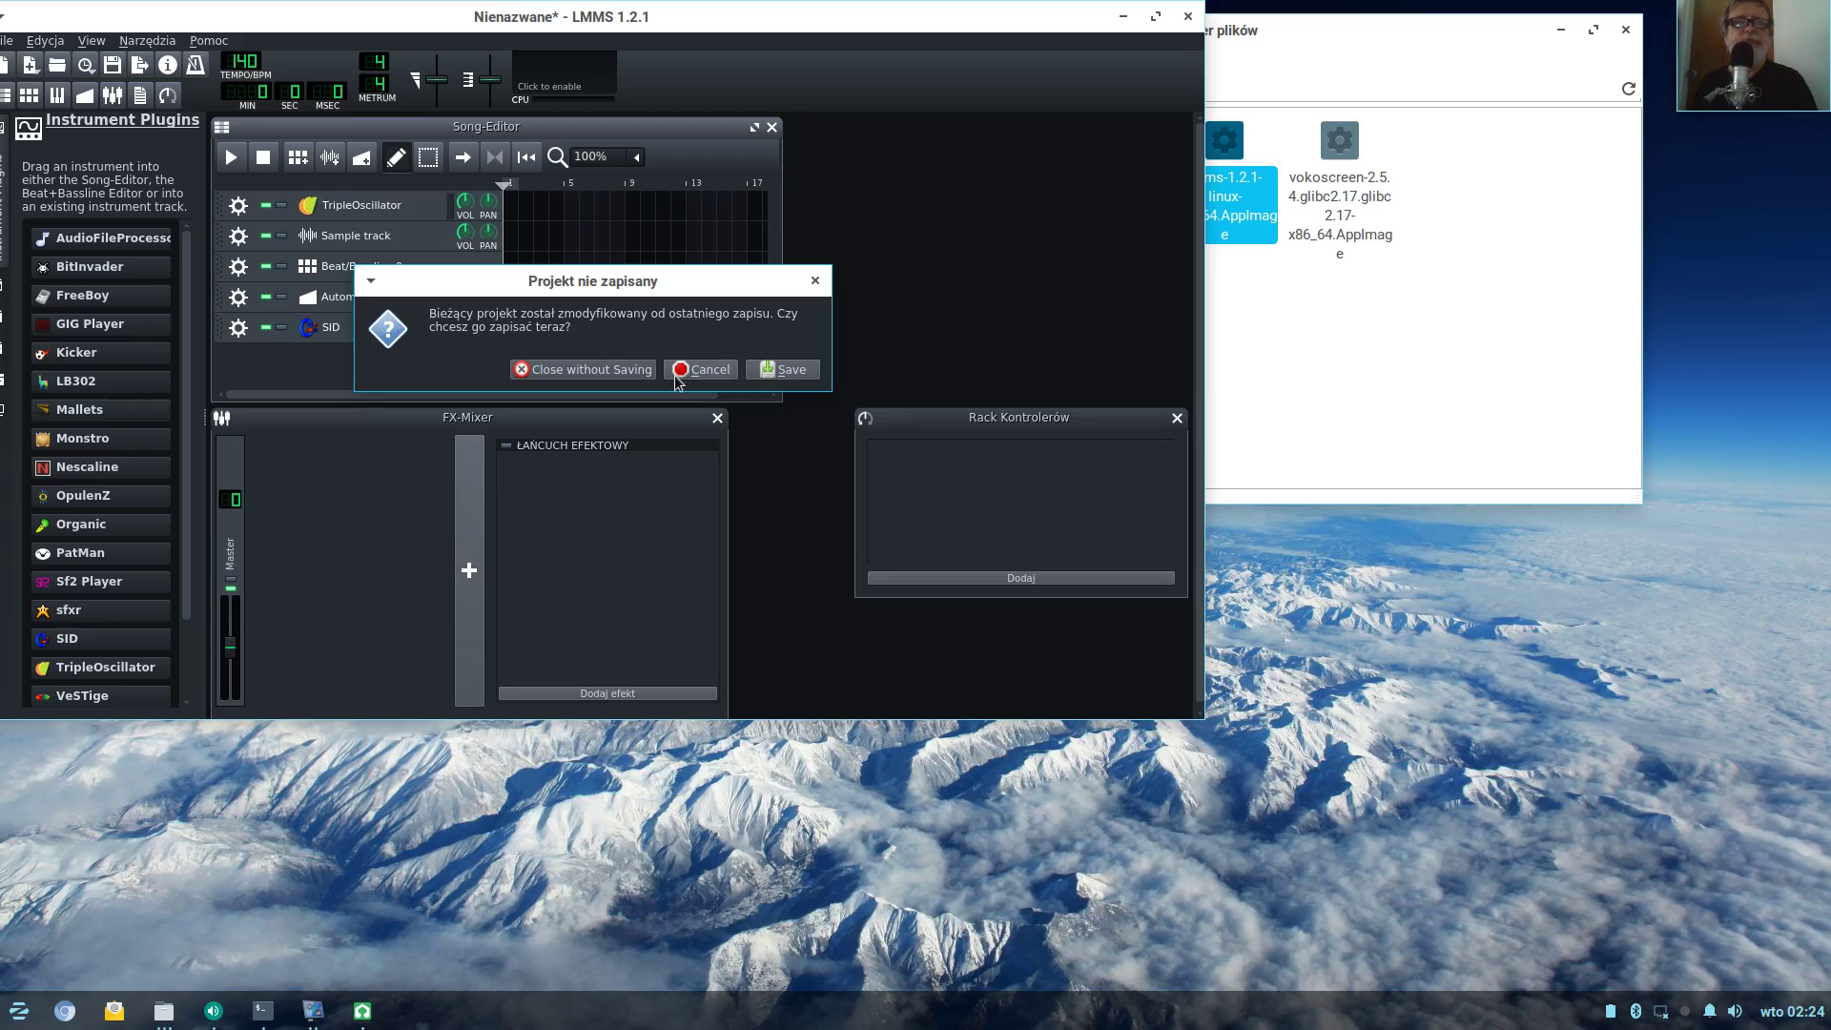
{"action": "left_click", "coordinate": [616, 370]}
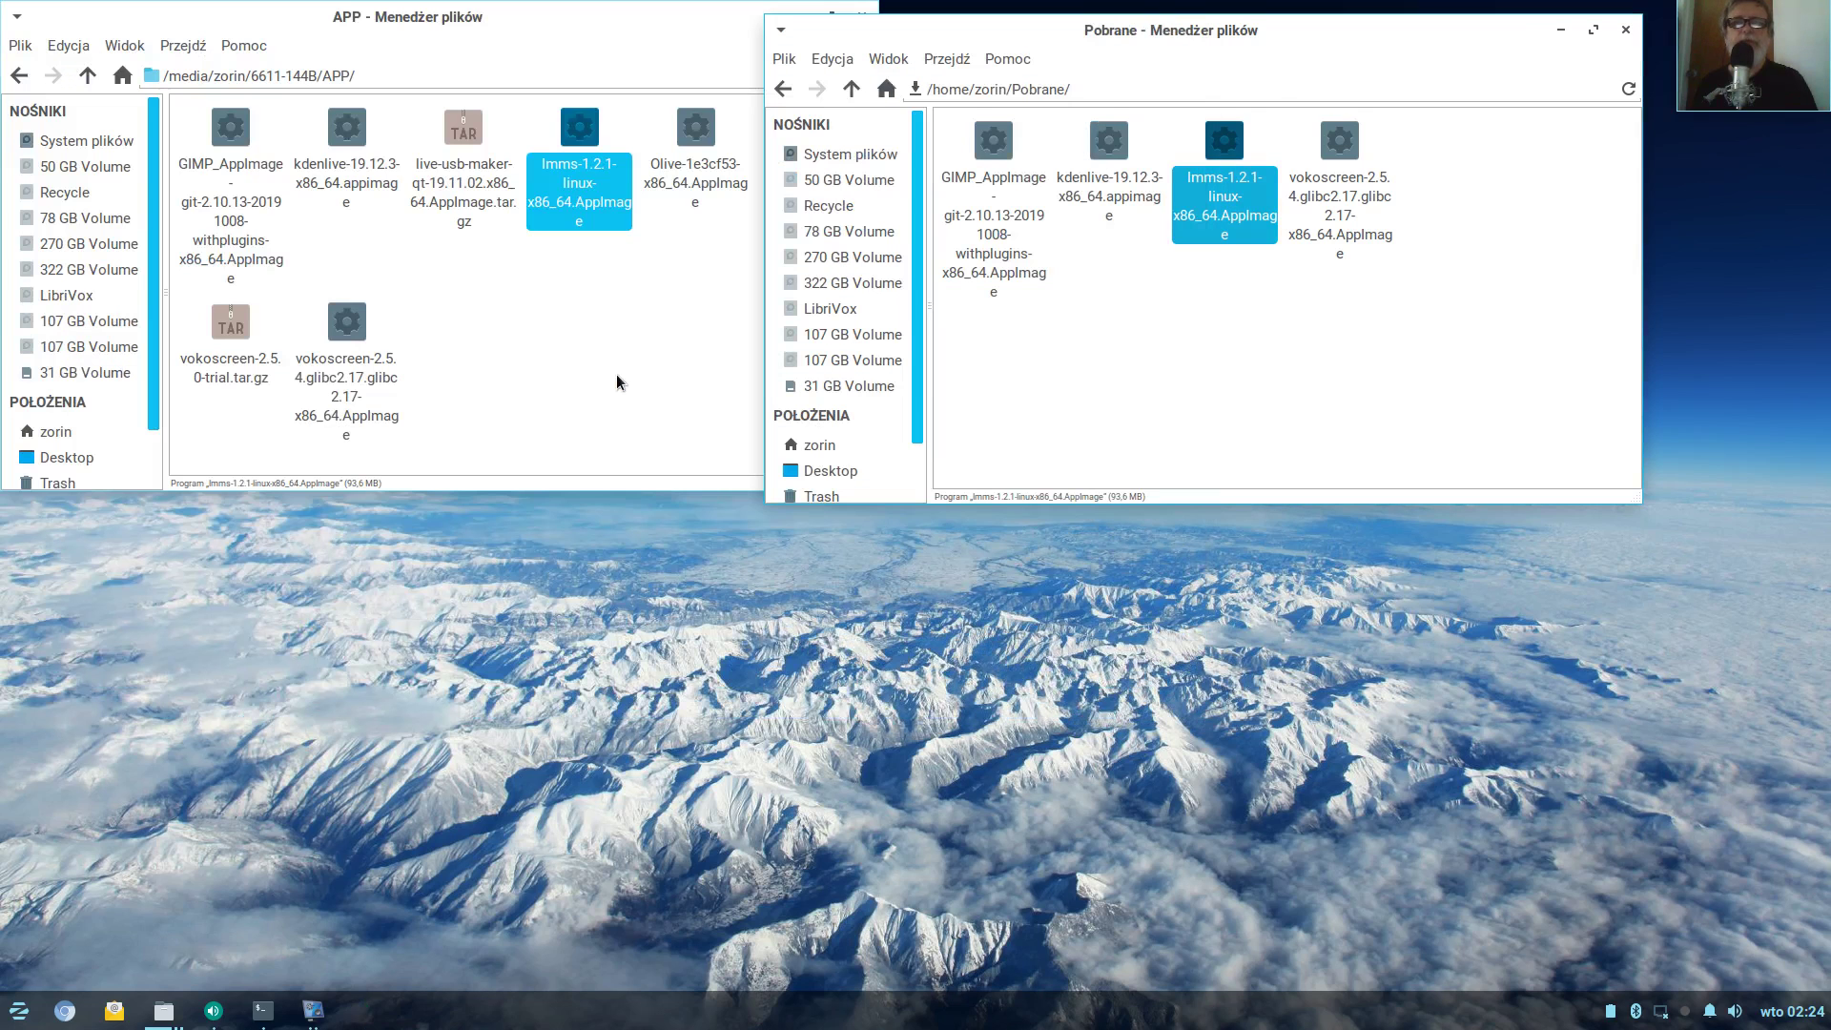
{"action": "left_click", "coordinate": [1148, 374]}
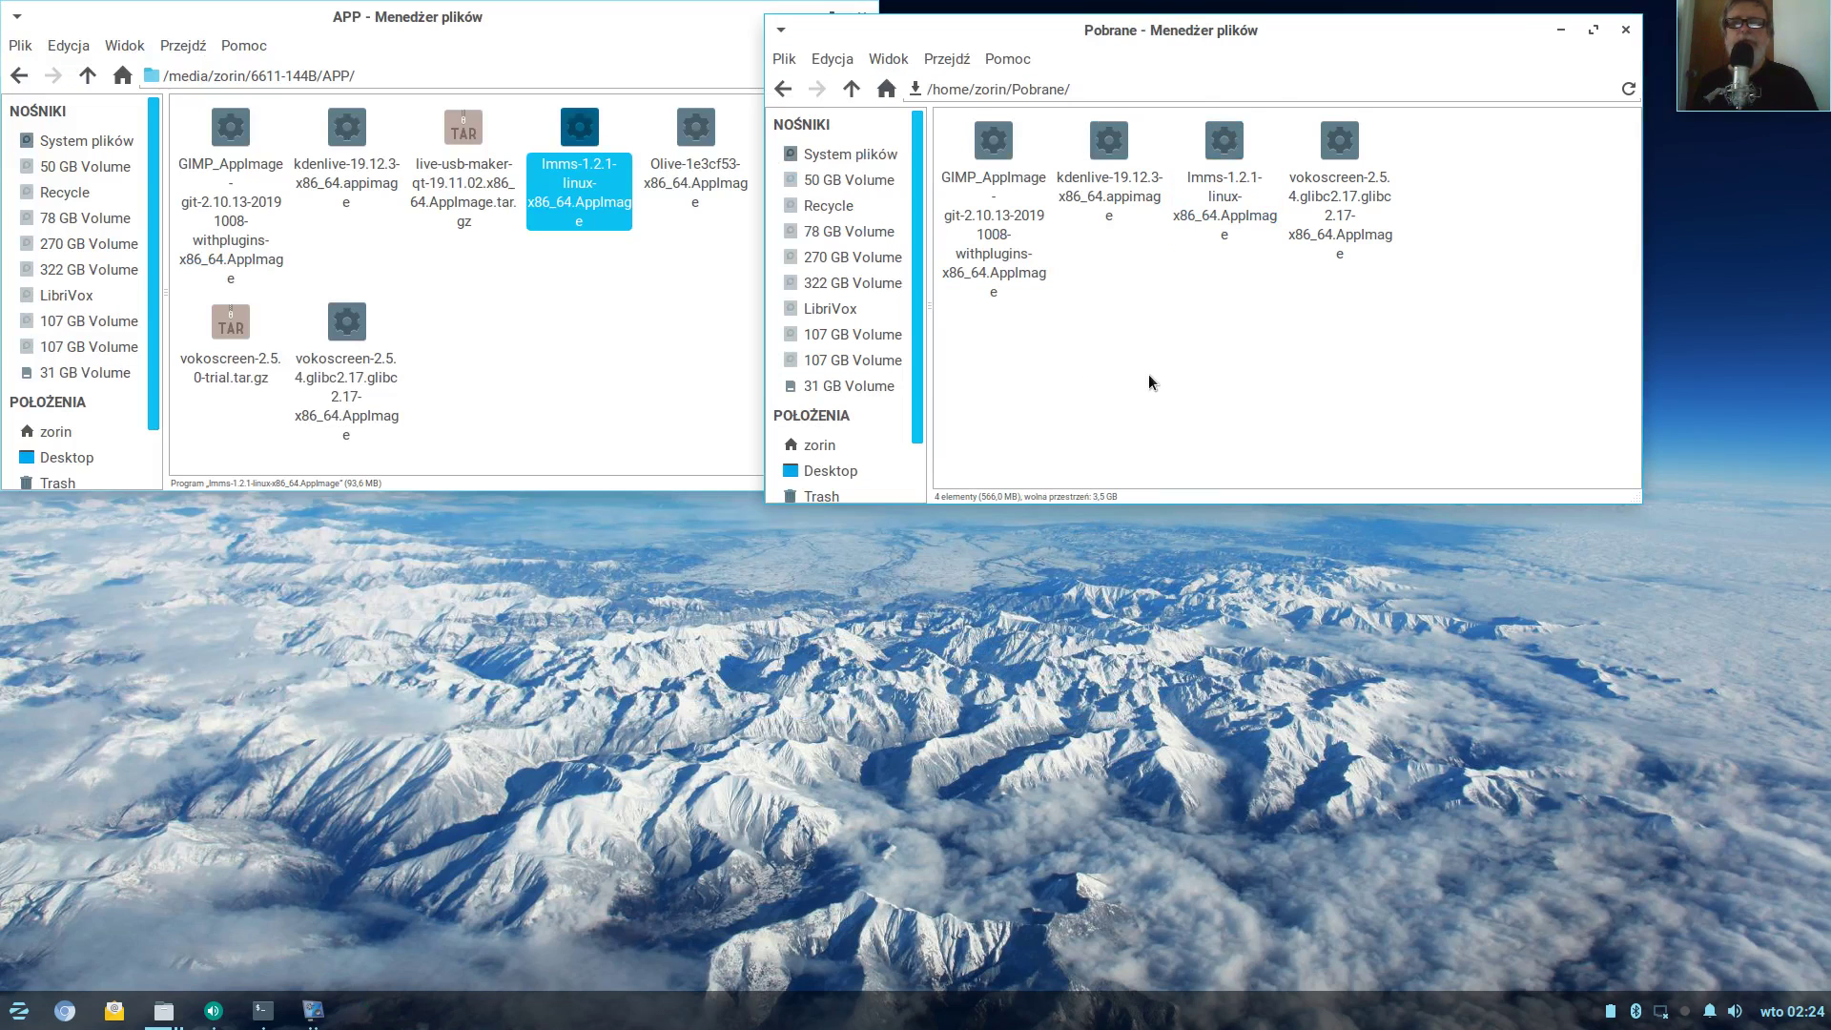
{"action": "left_click", "coordinate": [1110, 145]}
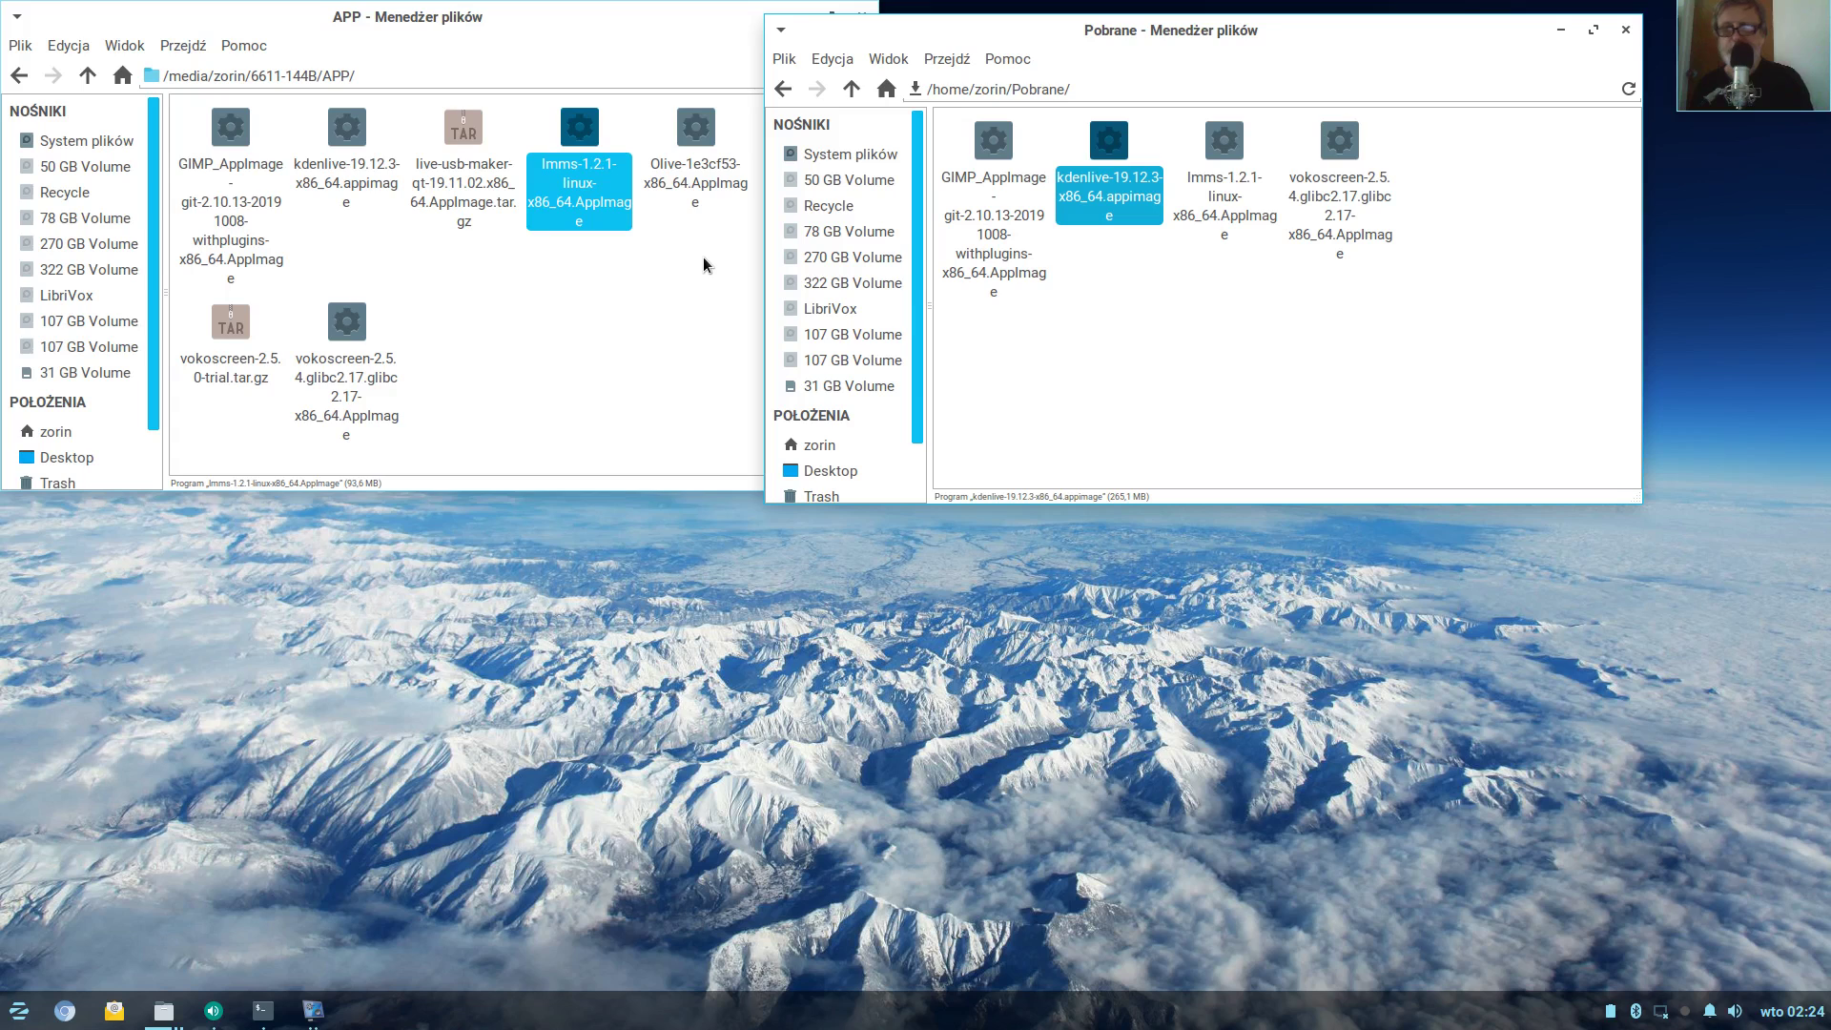
{"action": "left_click", "coordinate": [1165, 273]}
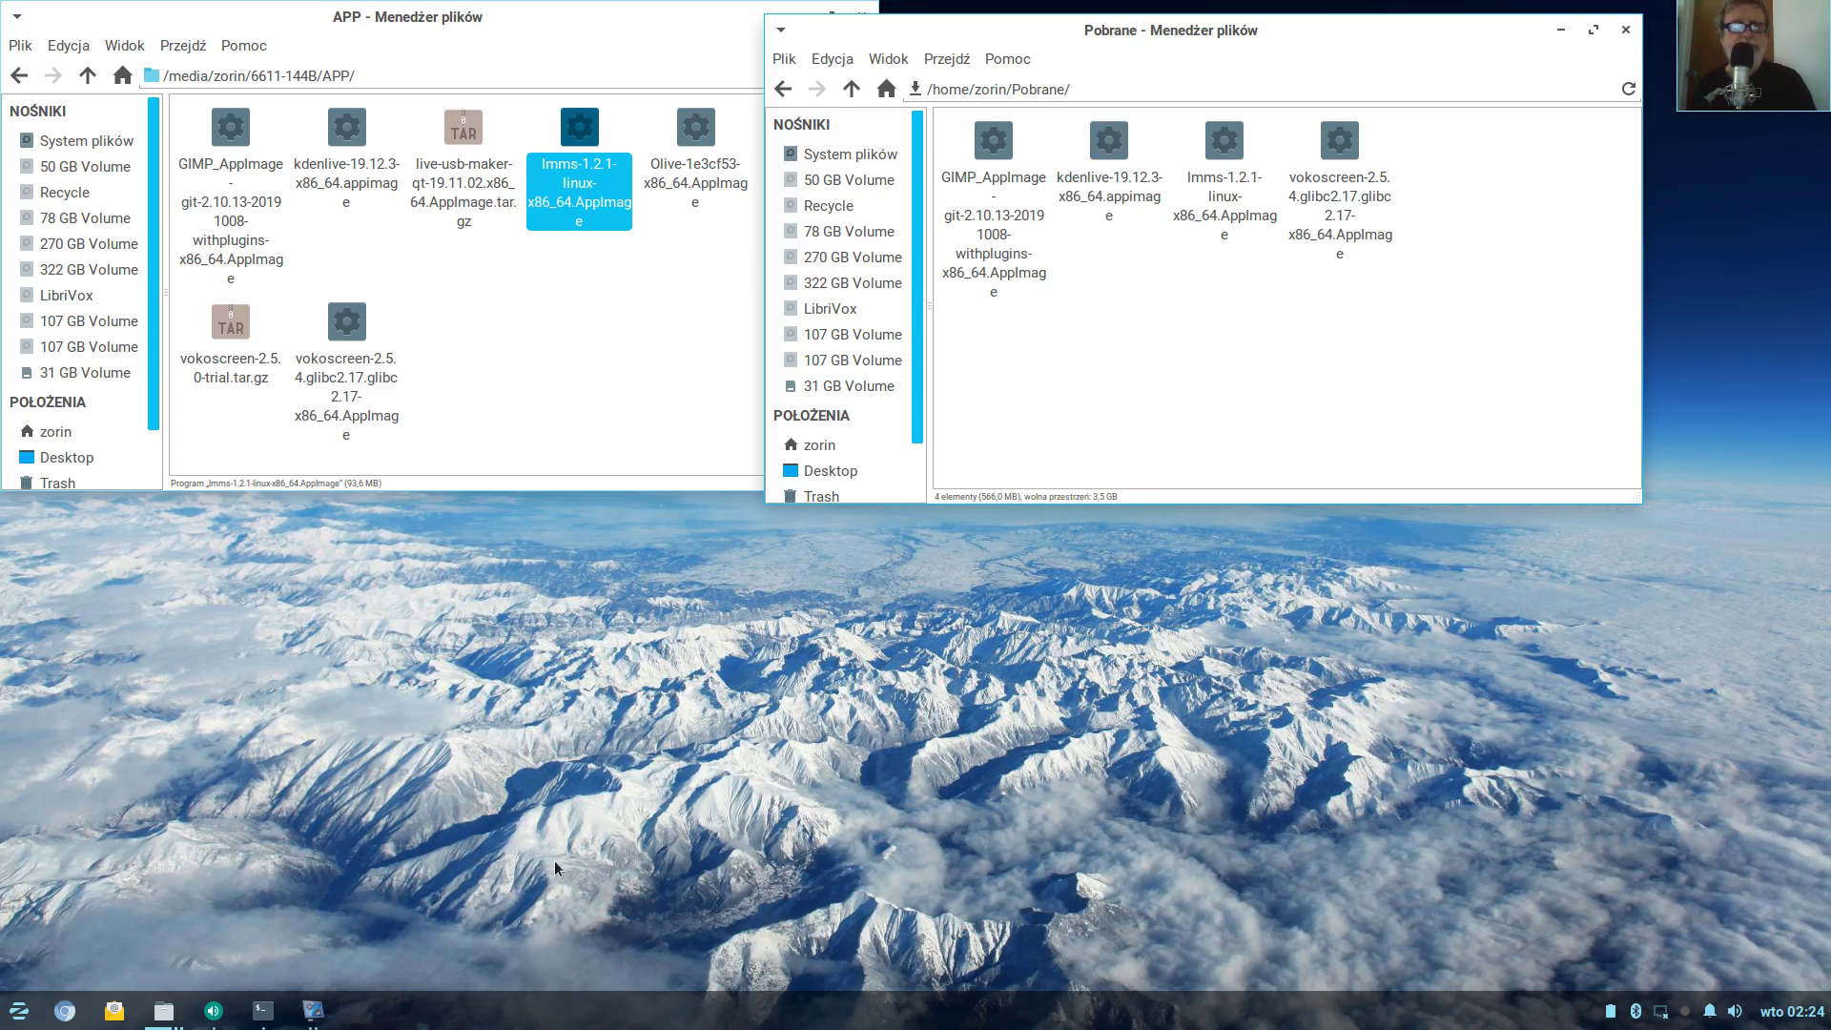
Bring up the terminal running top, move it fully into view and examine the memory and CPU usage
{"action": "mouse_move", "coordinate": [262, 1018]}
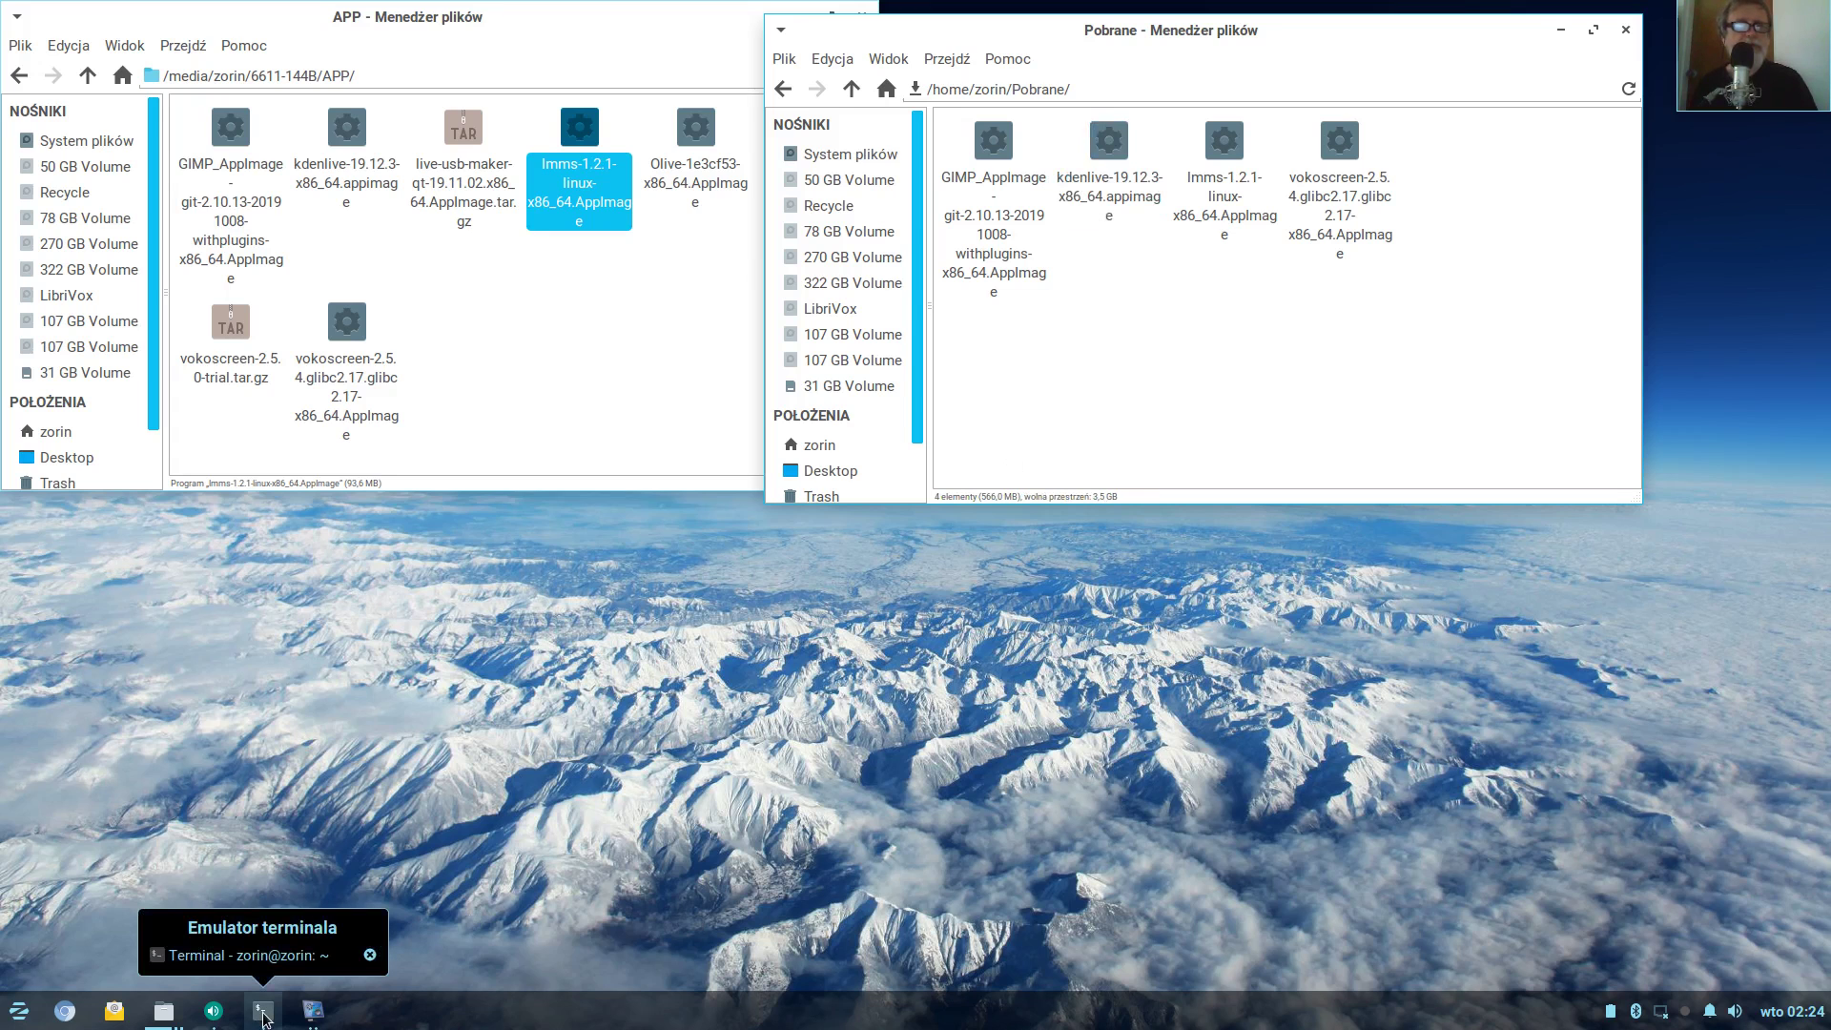
{"action": "left_click", "coordinate": [264, 1019]}
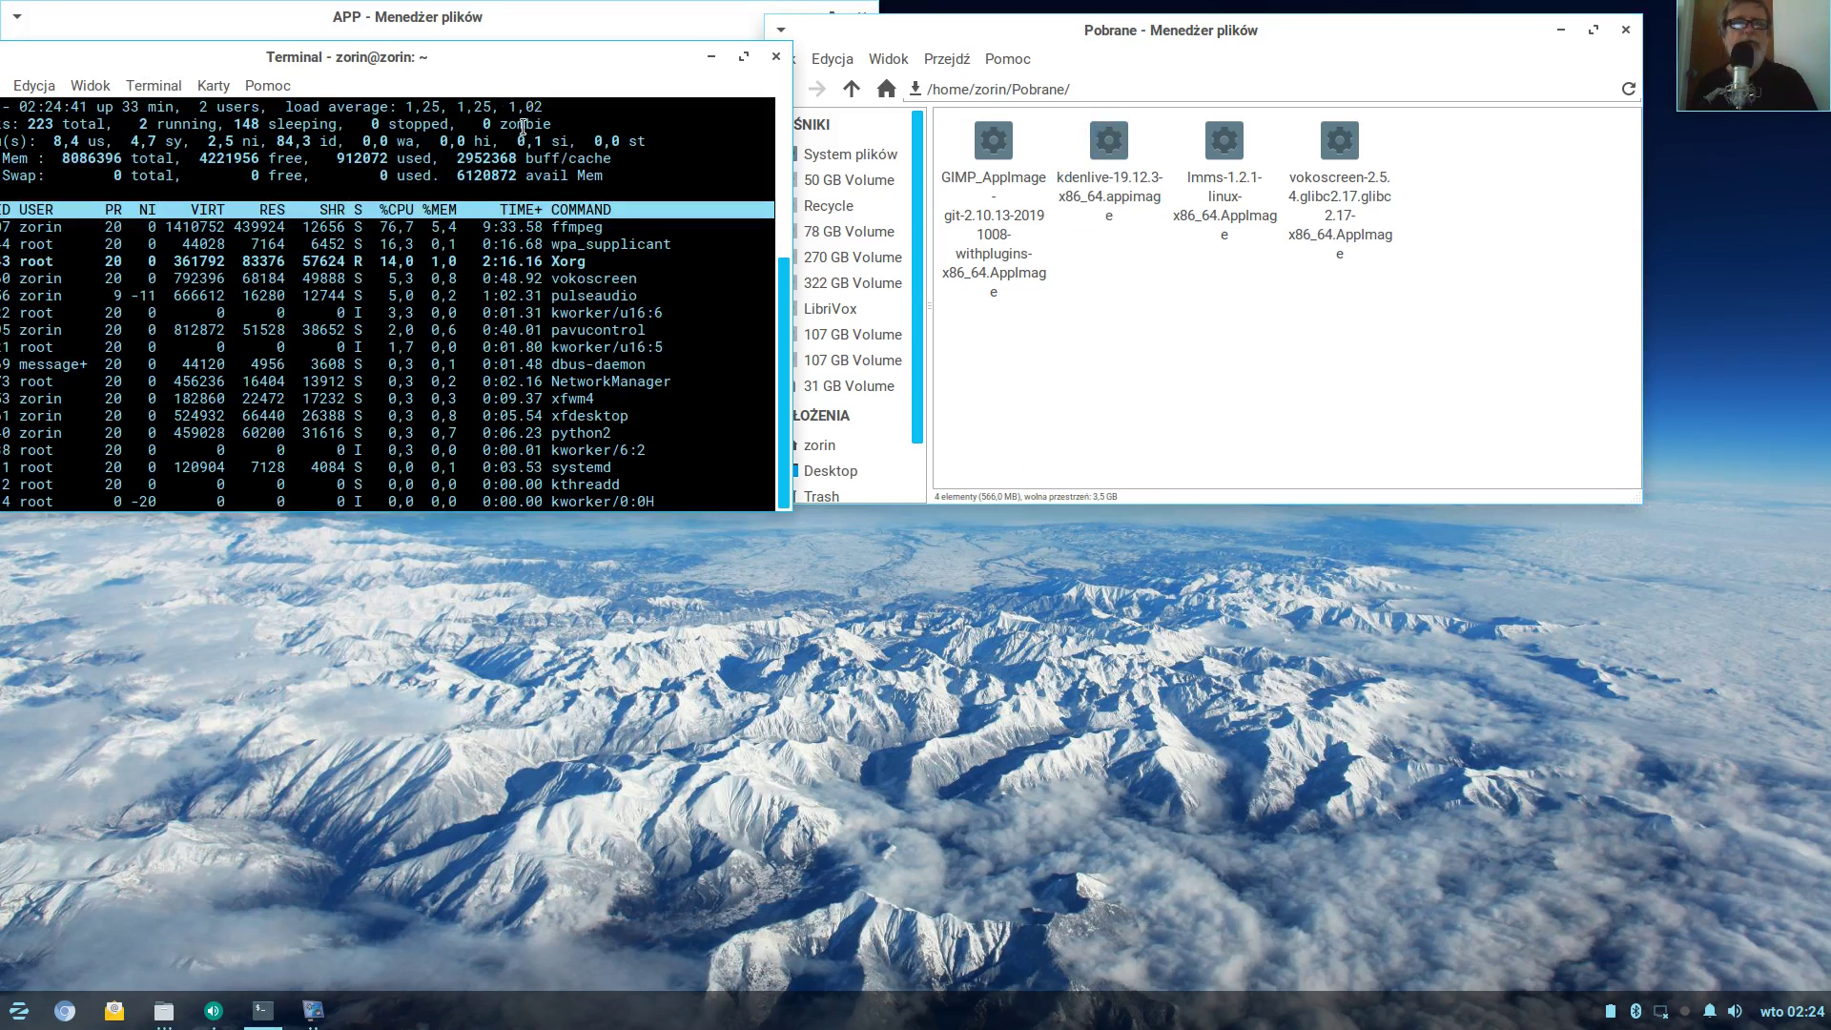
{"action": "left_click_drag", "start_coordinate": [489, 75], "coordinate": [1172, 241]}
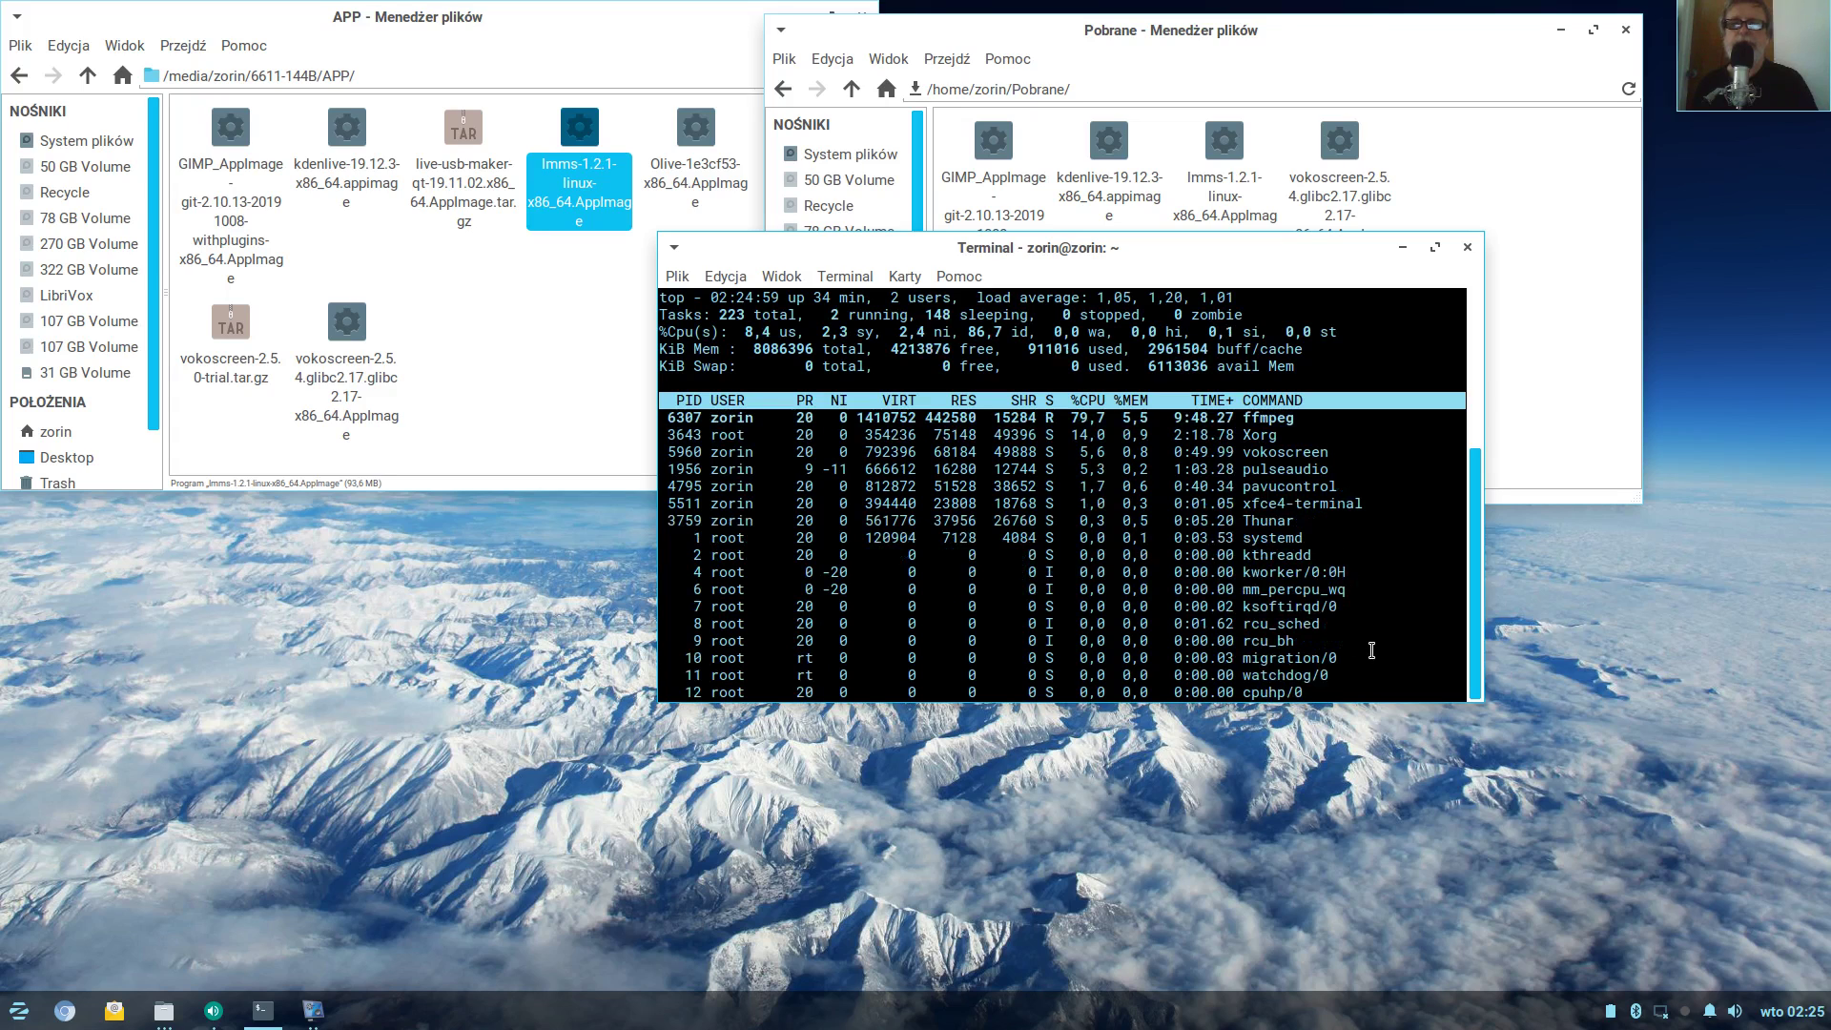
{"action": "scroll", "coordinate": [1348, 515], "scroll_direction": "up", "scroll_amount": 1}
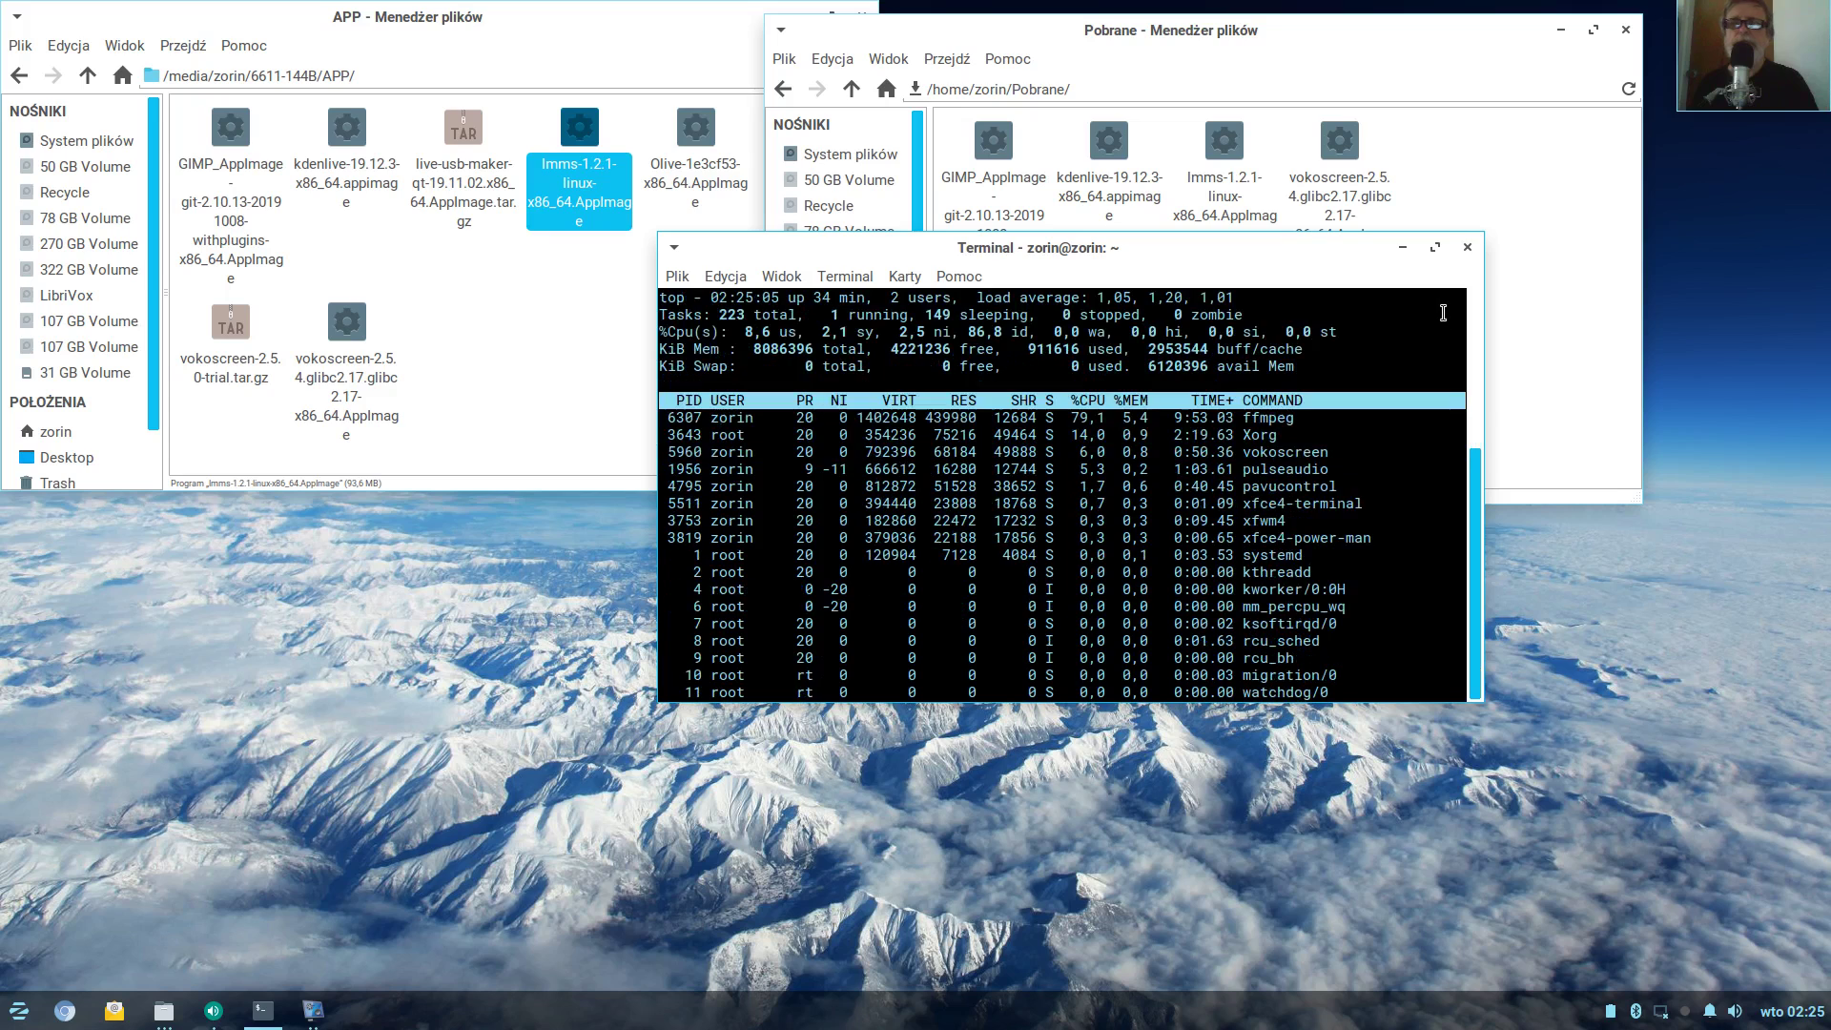
Close the terminal and both file manager windows, Pobrane and APP
{"action": "left_click", "coordinate": [1468, 249]}
{"action": "left_click", "coordinate": [1626, 31]}
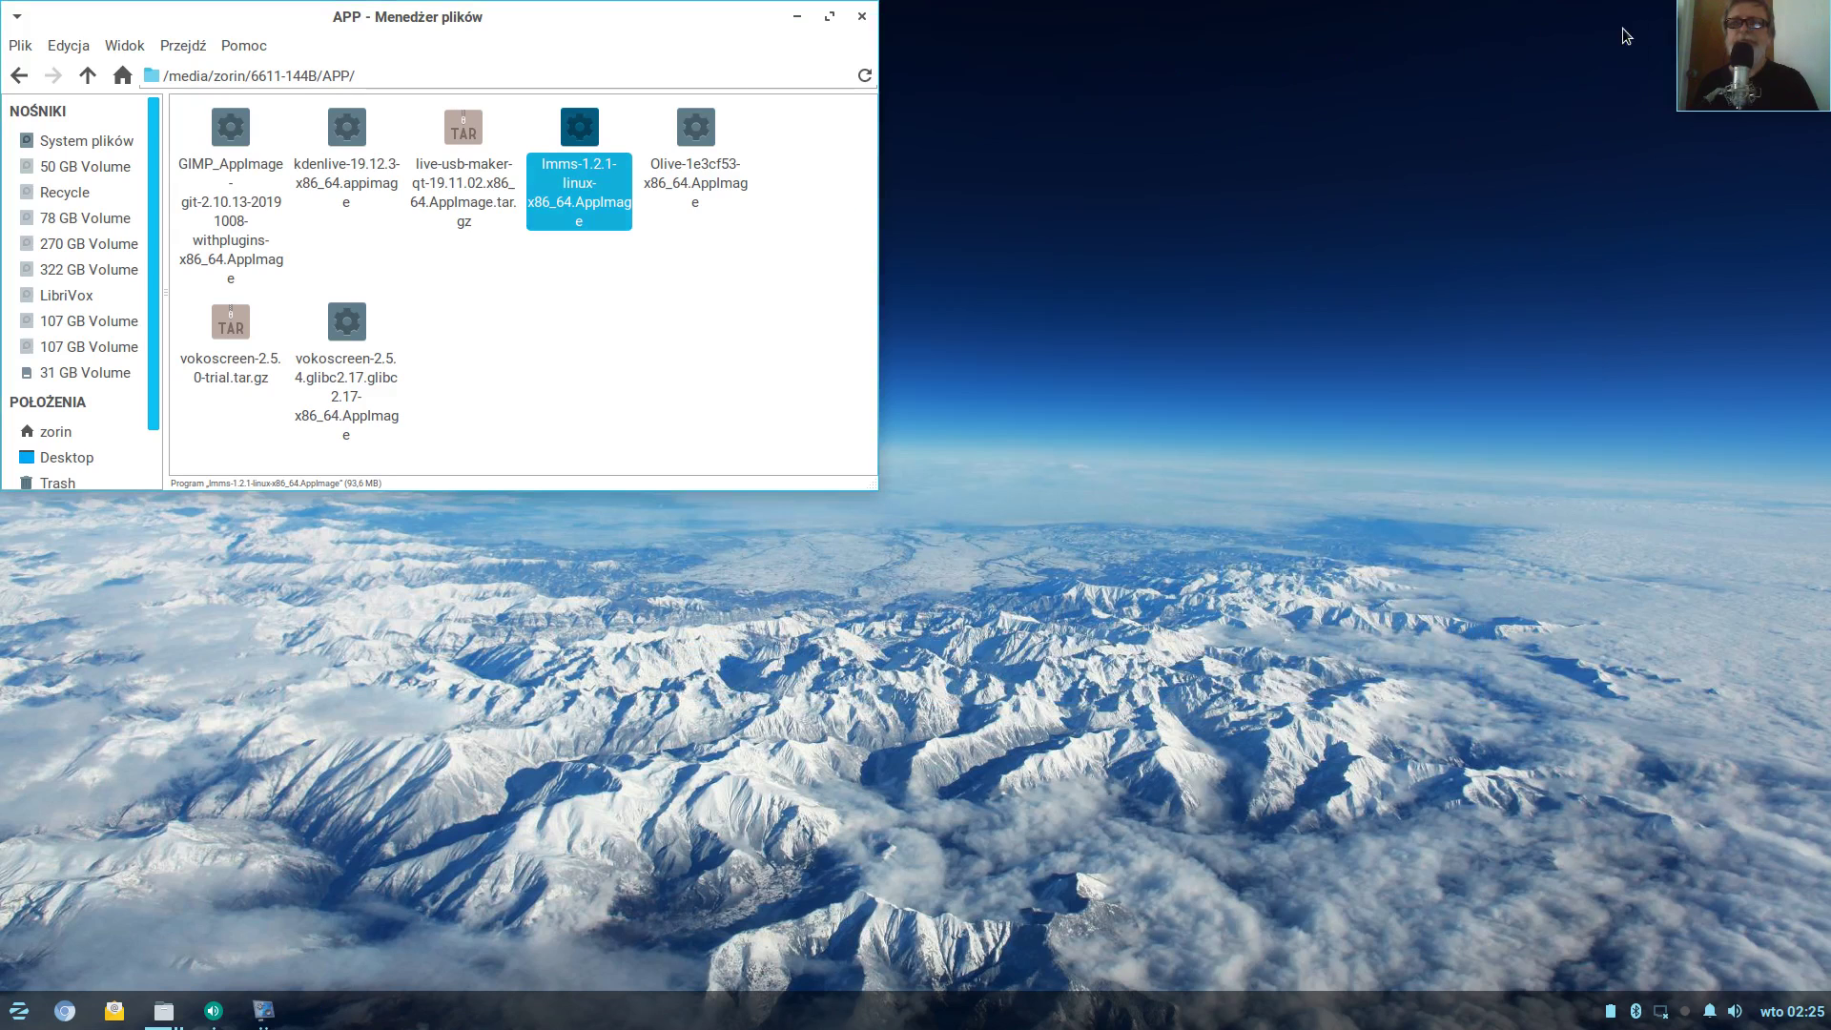
{"action": "left_click", "coordinate": [862, 18]}
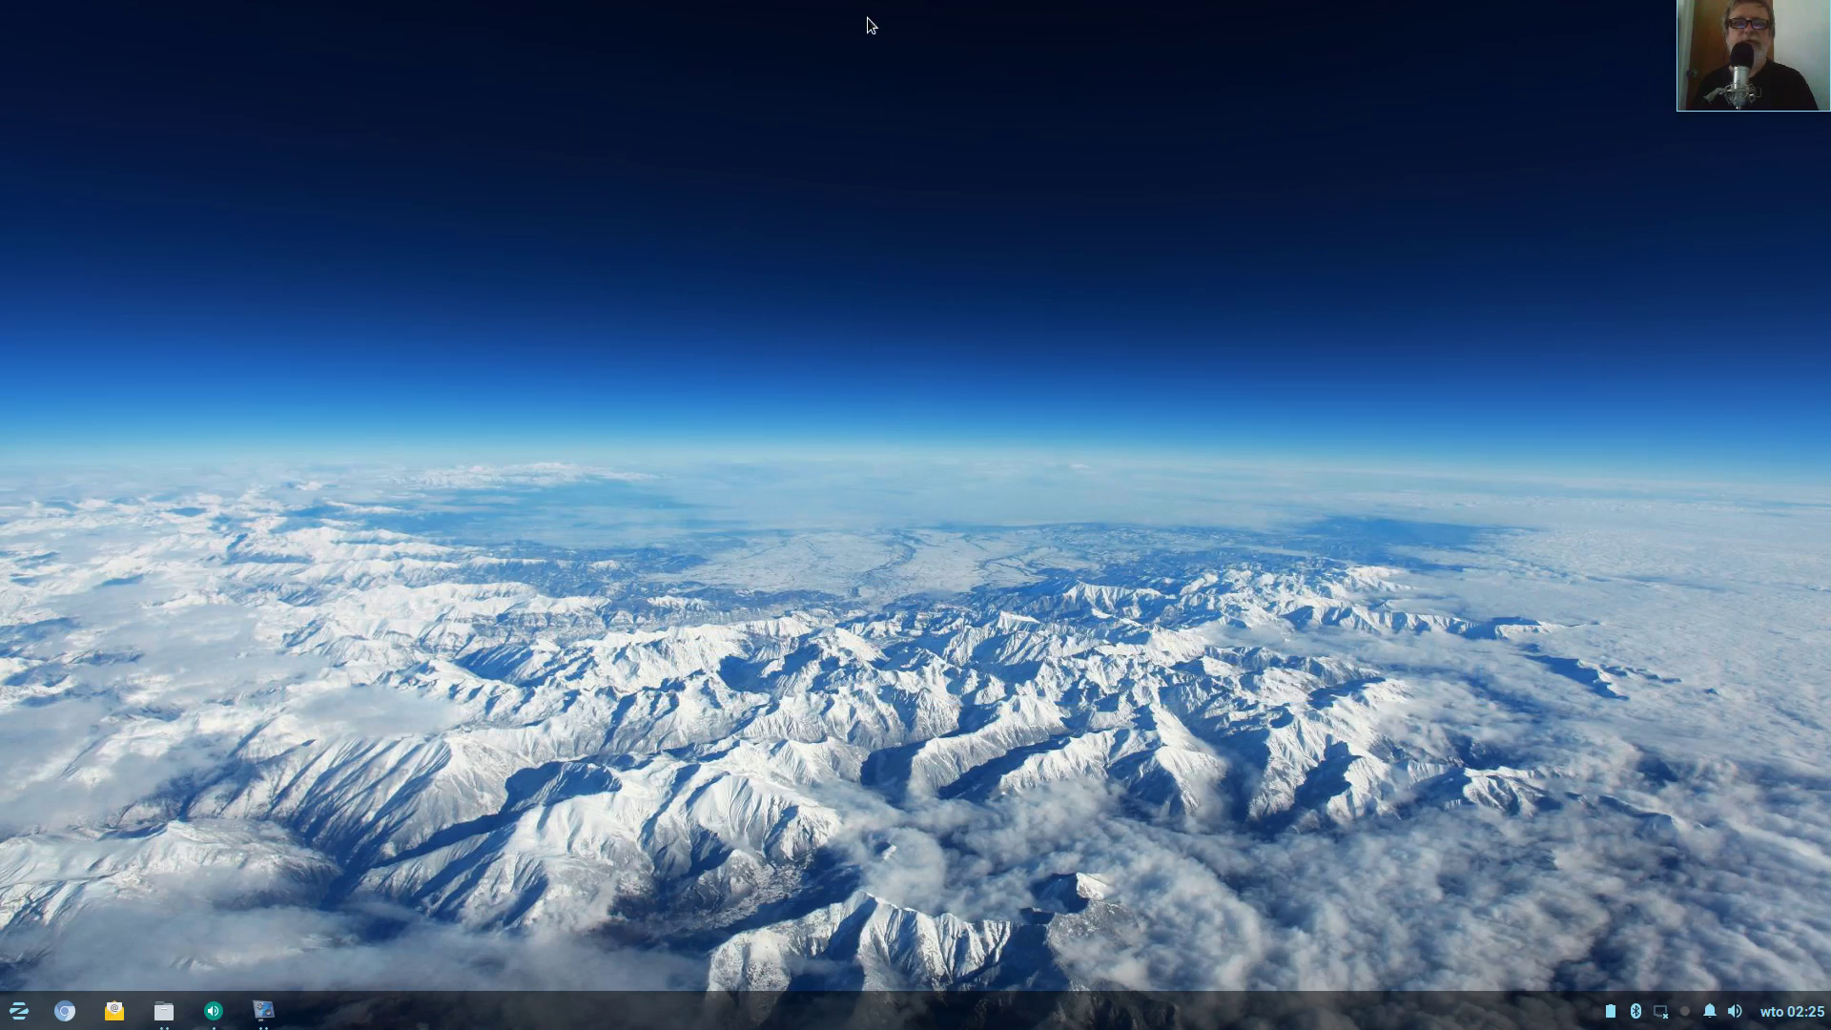
Open the Pulpit desktop settings from the desktop's Ustawienia entries and move the window aside to reveal more of the desktop
{"action": "right_click", "coordinate": [538, 148]}
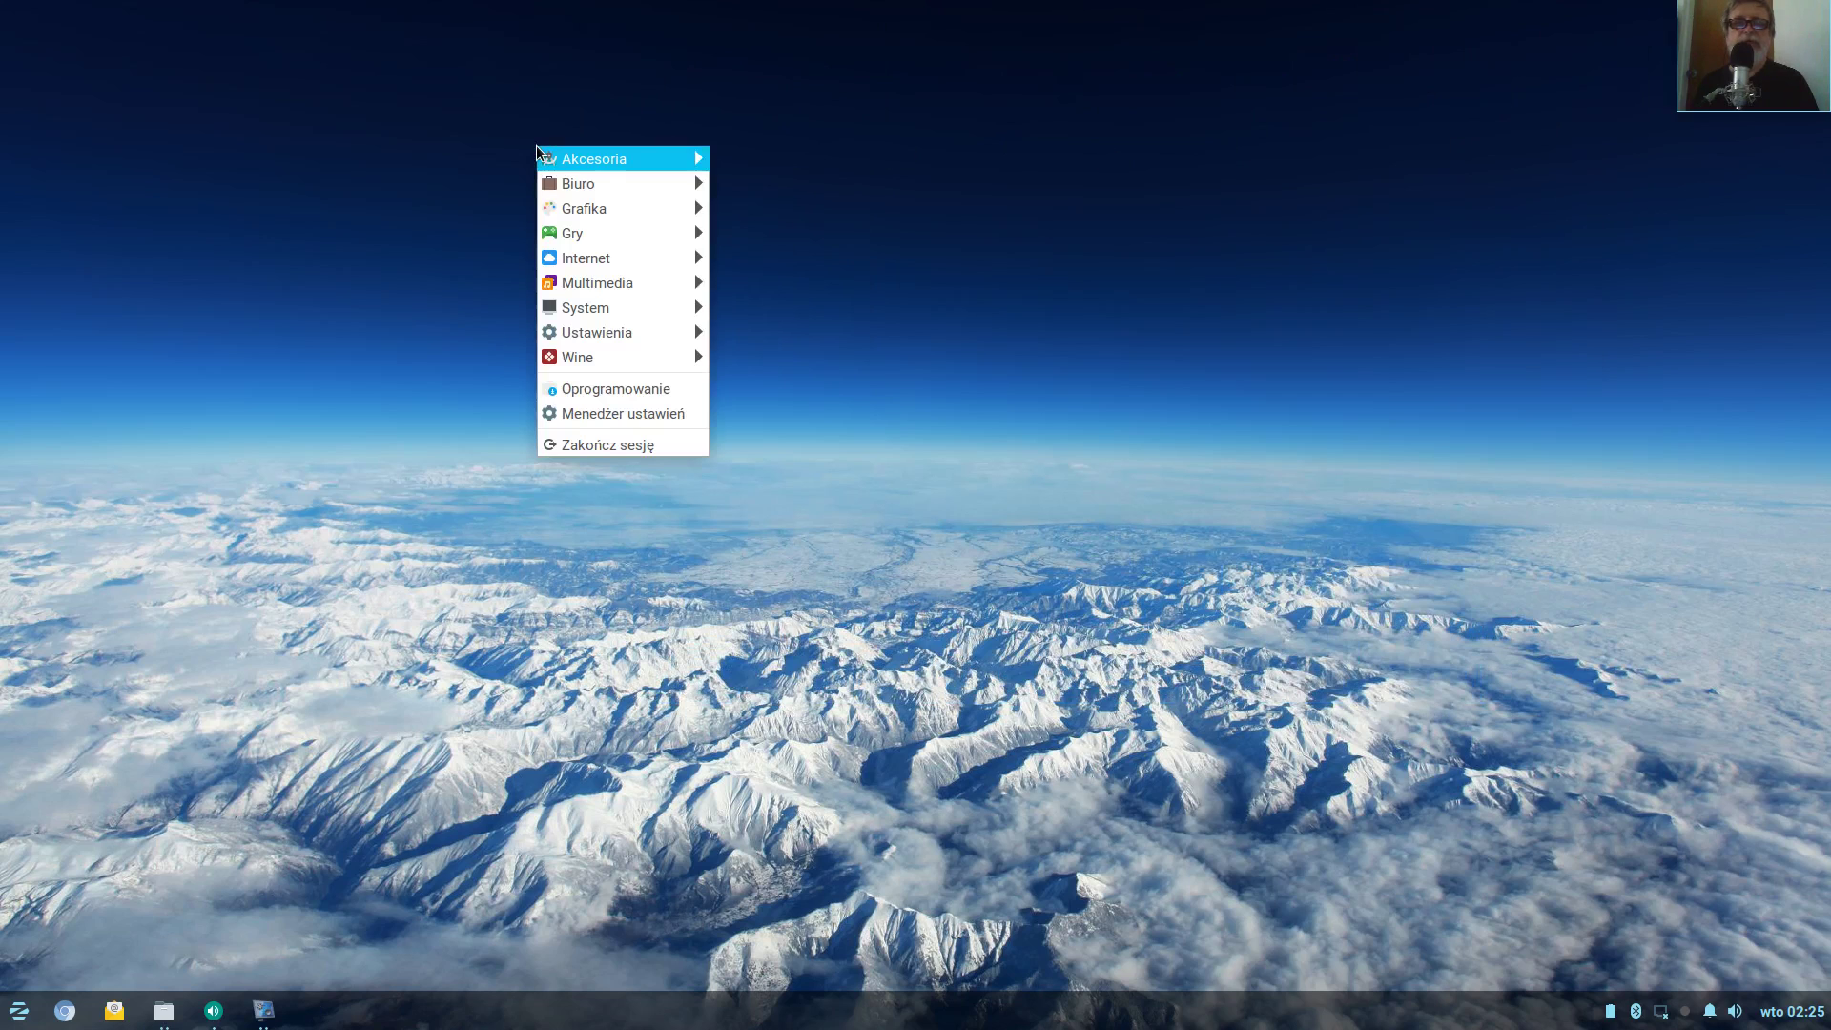
{"action": "mouse_move", "coordinate": [539, 149]}
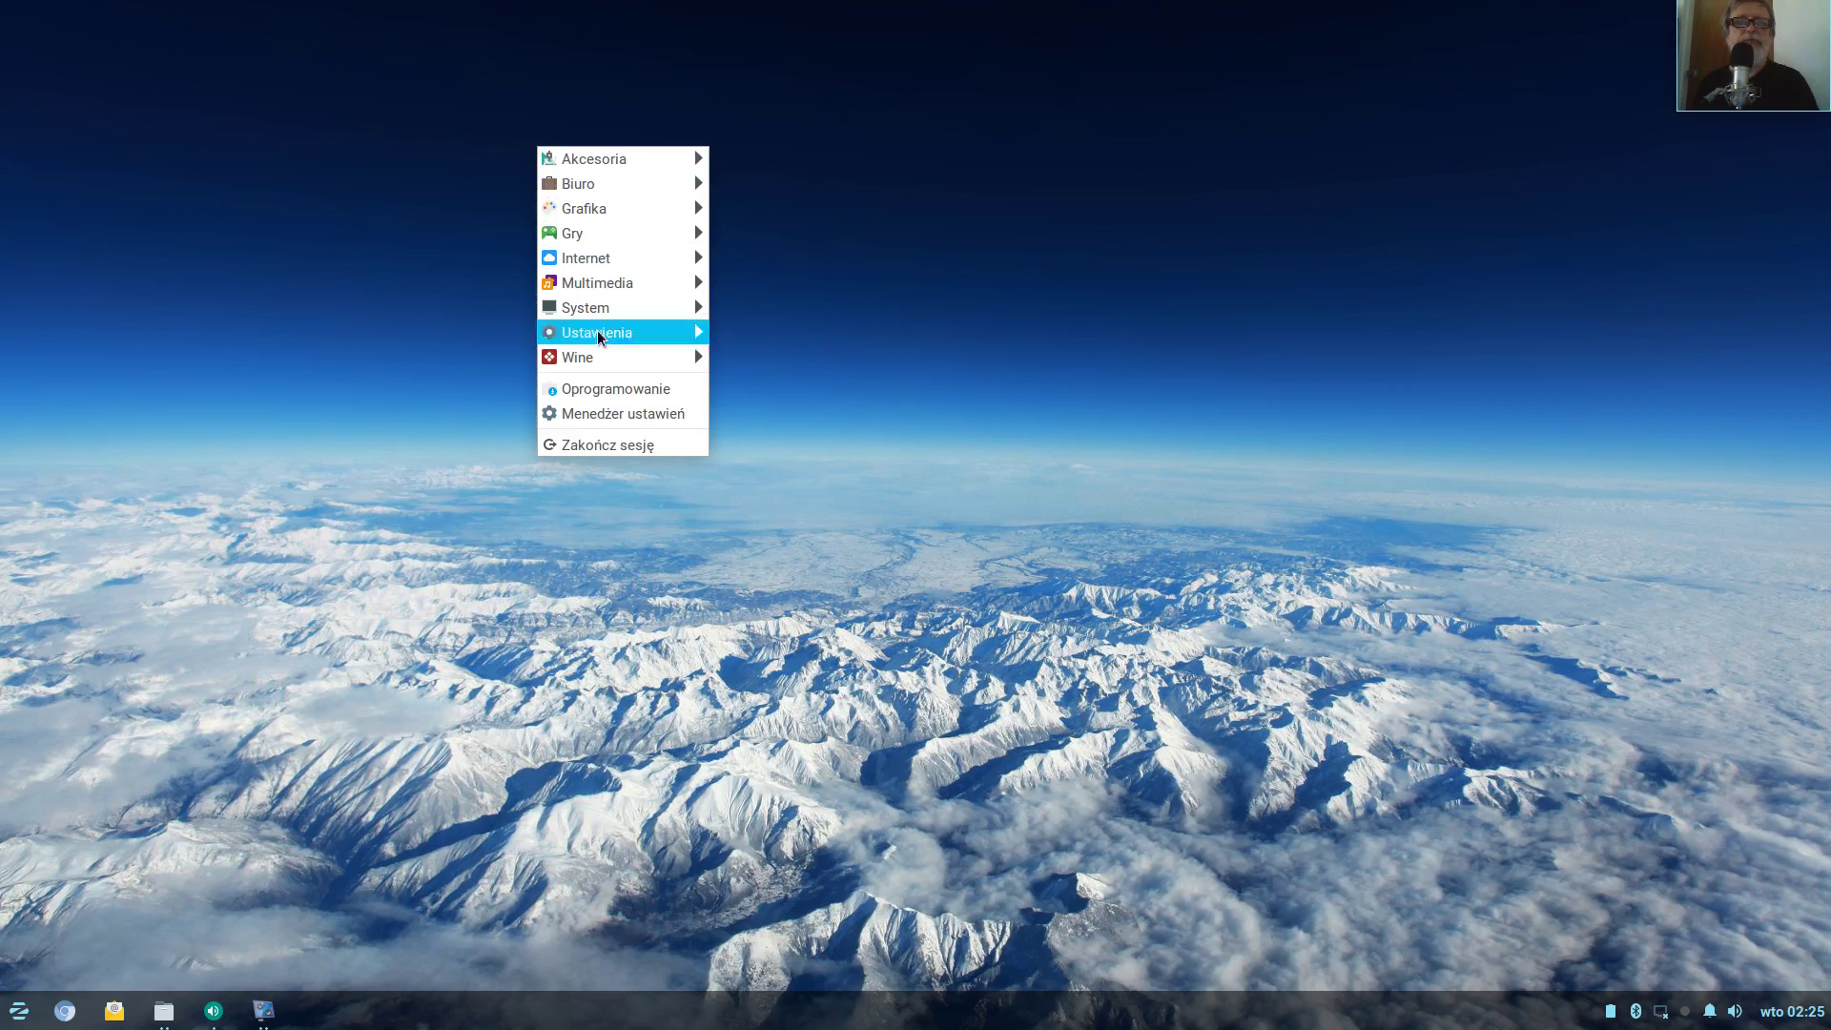
{"action": "mouse_move", "coordinate": [616, 338]}
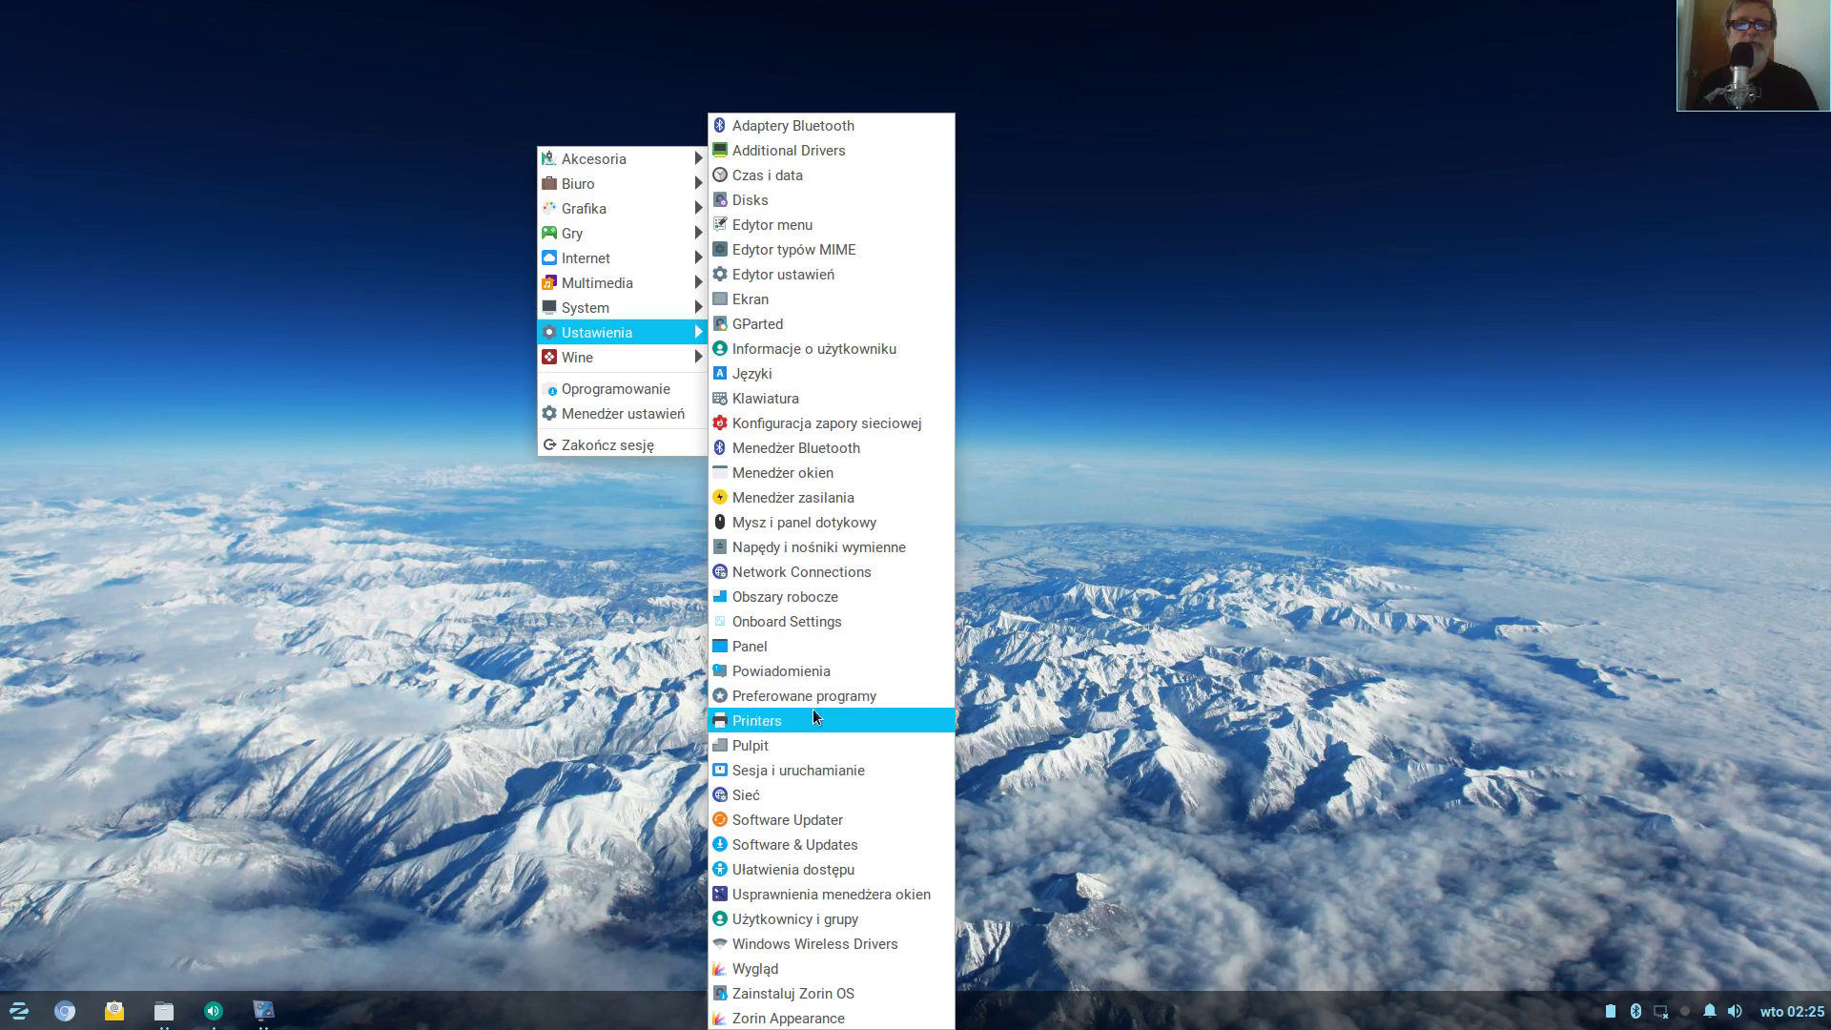
{"action": "left_click", "coordinate": [804, 747]}
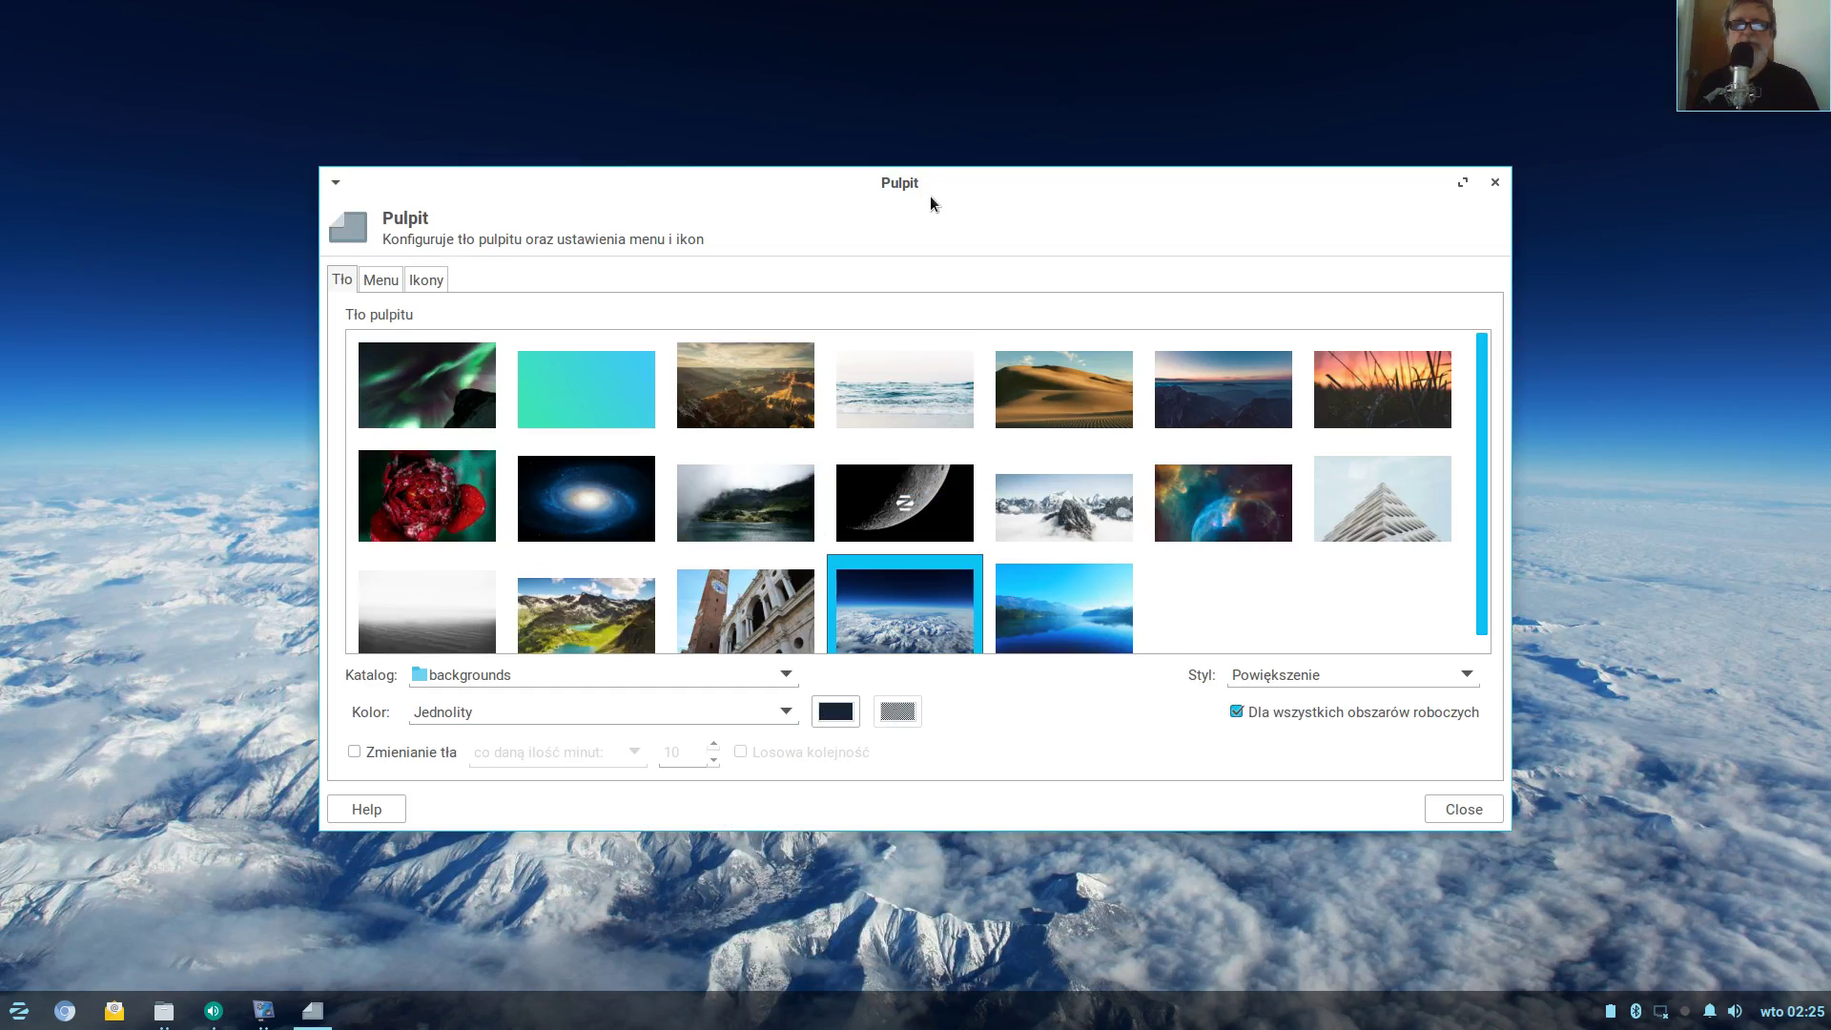
{"action": "left_click_drag", "start_coordinate": [934, 181], "coordinate": [723, 69]}
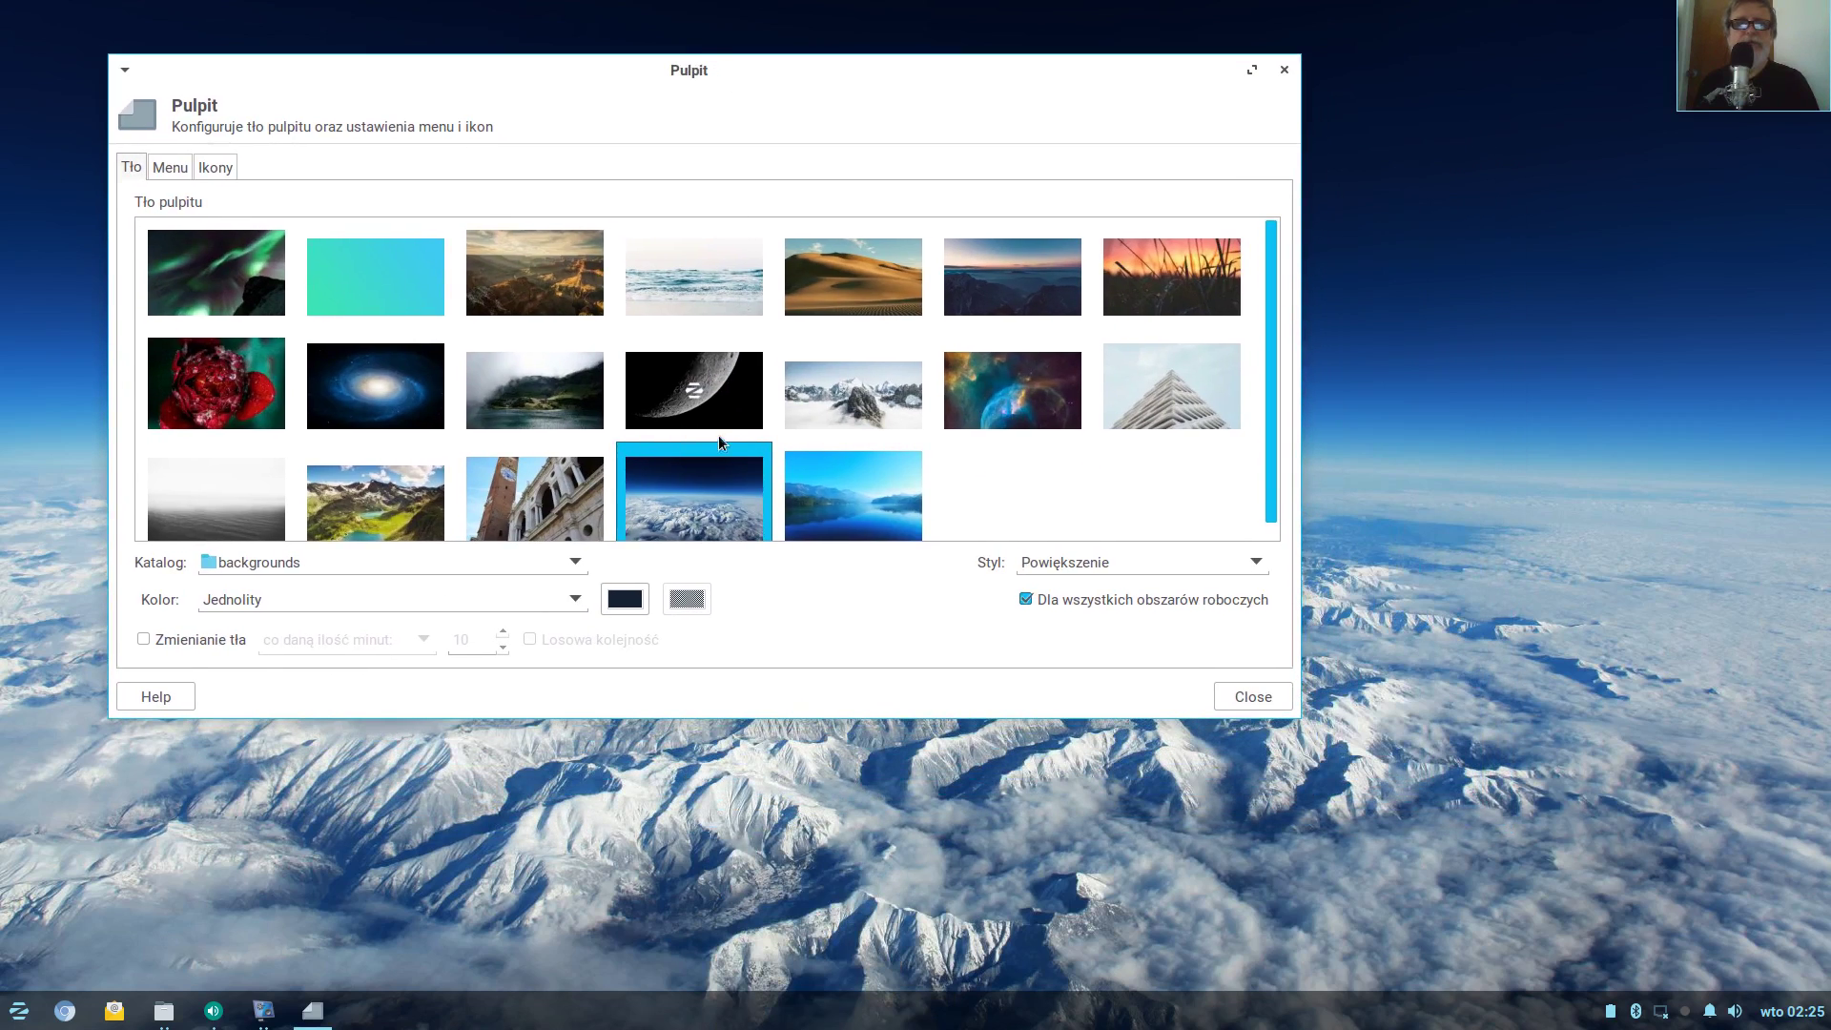
Try the blue lake and red flower pictures as desktop backgrounds, moving the settings window to view them
{"action": "left_click", "coordinate": [877, 500]}
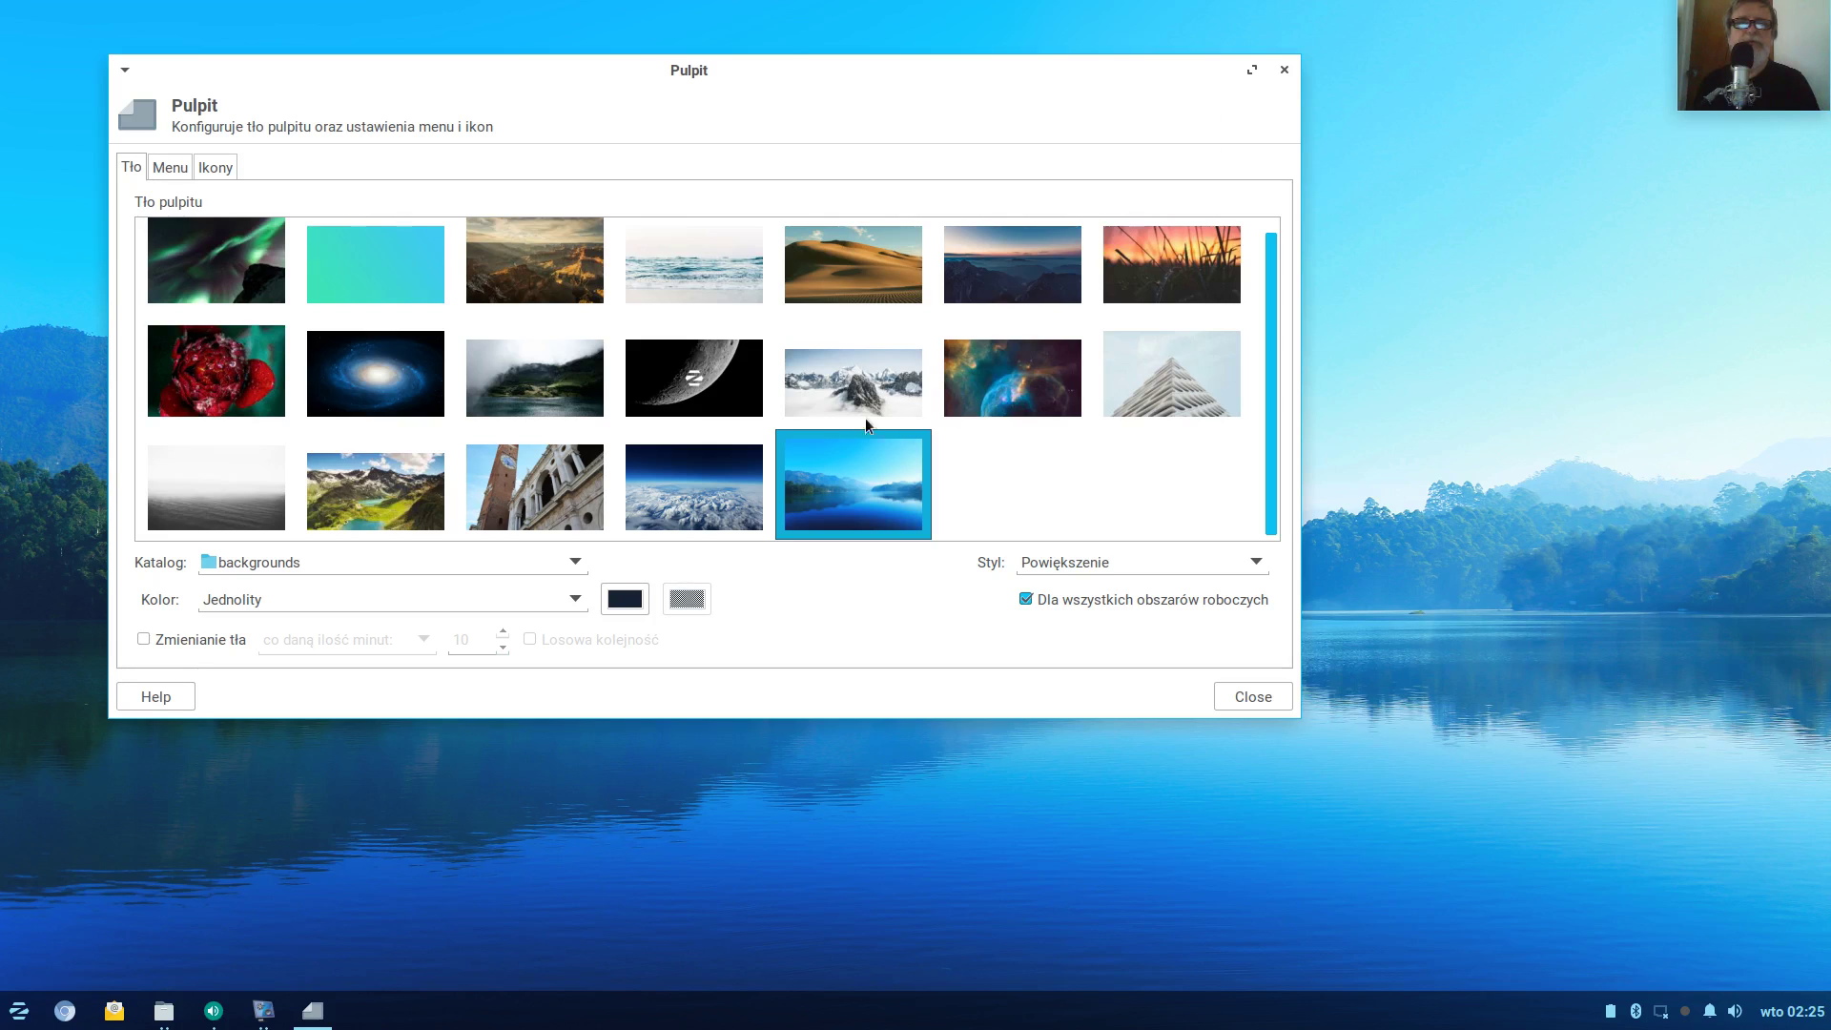
{"action": "left_click_drag", "start_coordinate": [791, 71], "coordinate": [911, 186]}
{"action": "left_click", "coordinate": [368, 477]}
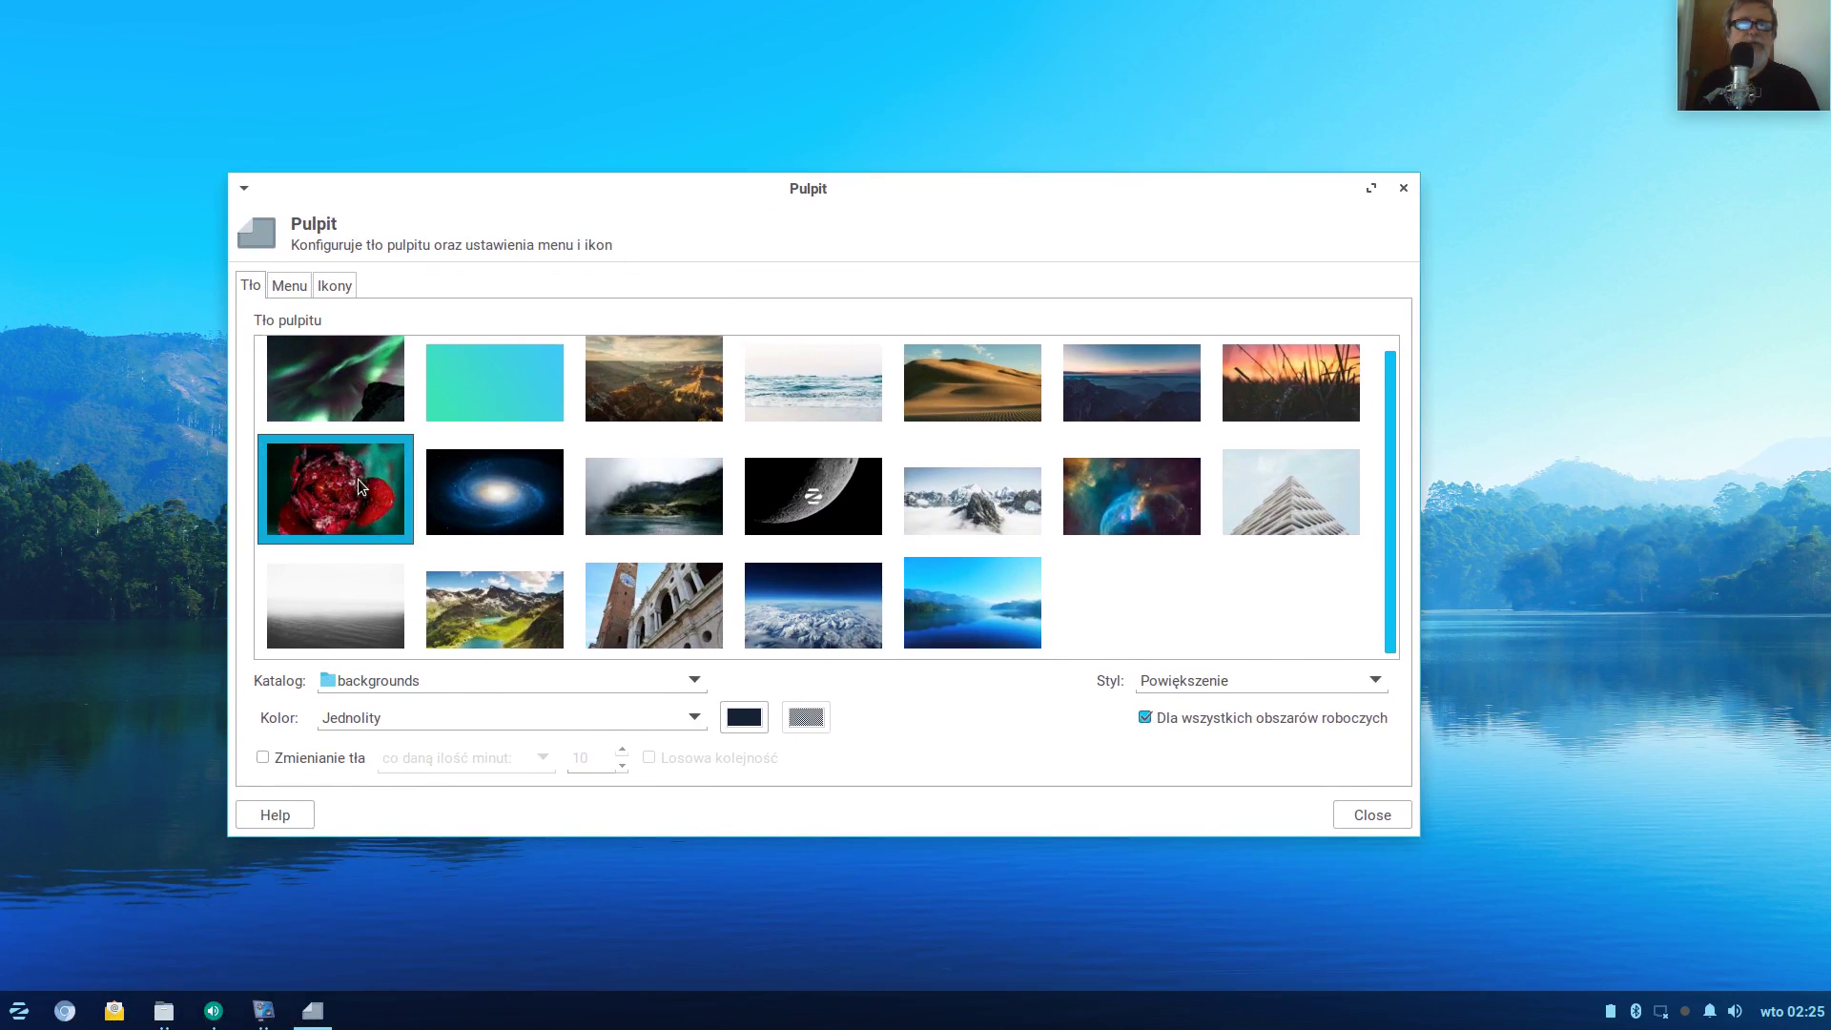
{"action": "left_click_drag", "start_coordinate": [867, 188], "coordinate": [919, 177]}
Try the sand dune, canyon and misty mountain lake pictures as desktop backgrounds, shifting the settings window to view them
{"action": "left_click", "coordinate": [964, 362]}
{"action": "left_click", "coordinate": [632, 403]}
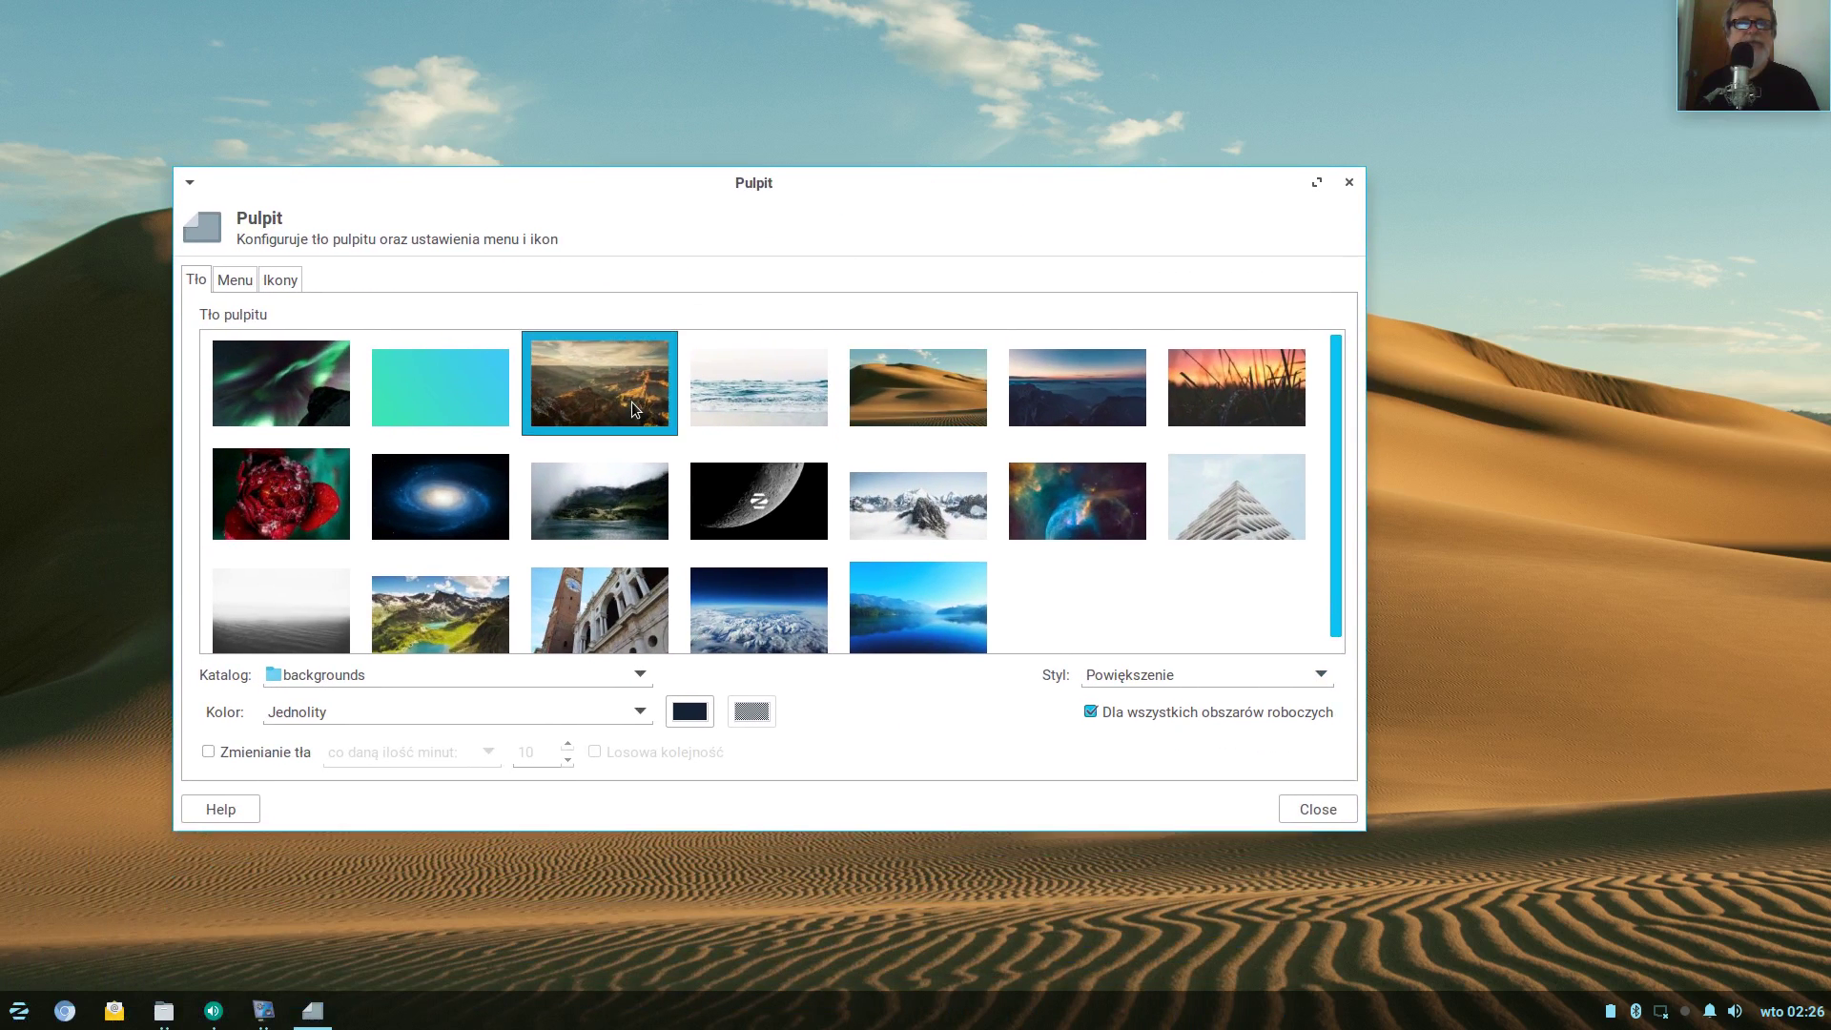
{"action": "left_click_drag", "start_coordinate": [924, 178], "coordinate": [1038, 180]}
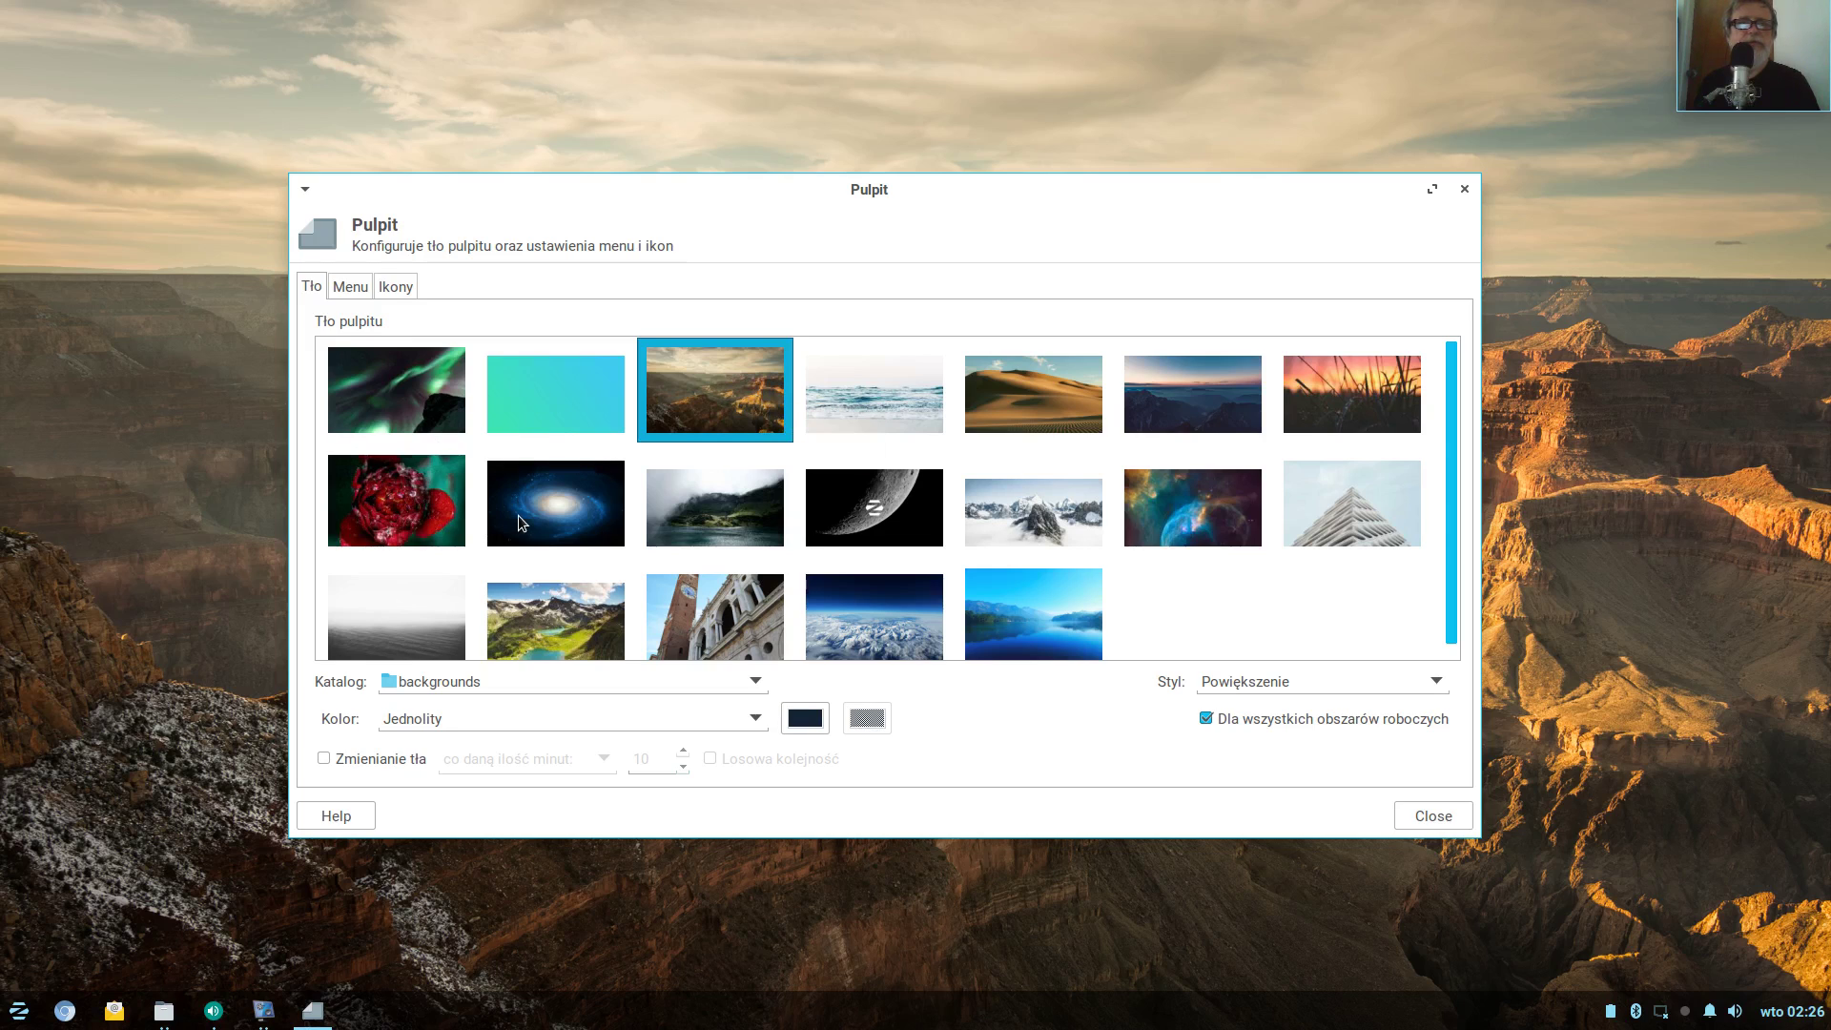
{"action": "left_click", "coordinate": [700, 524]}
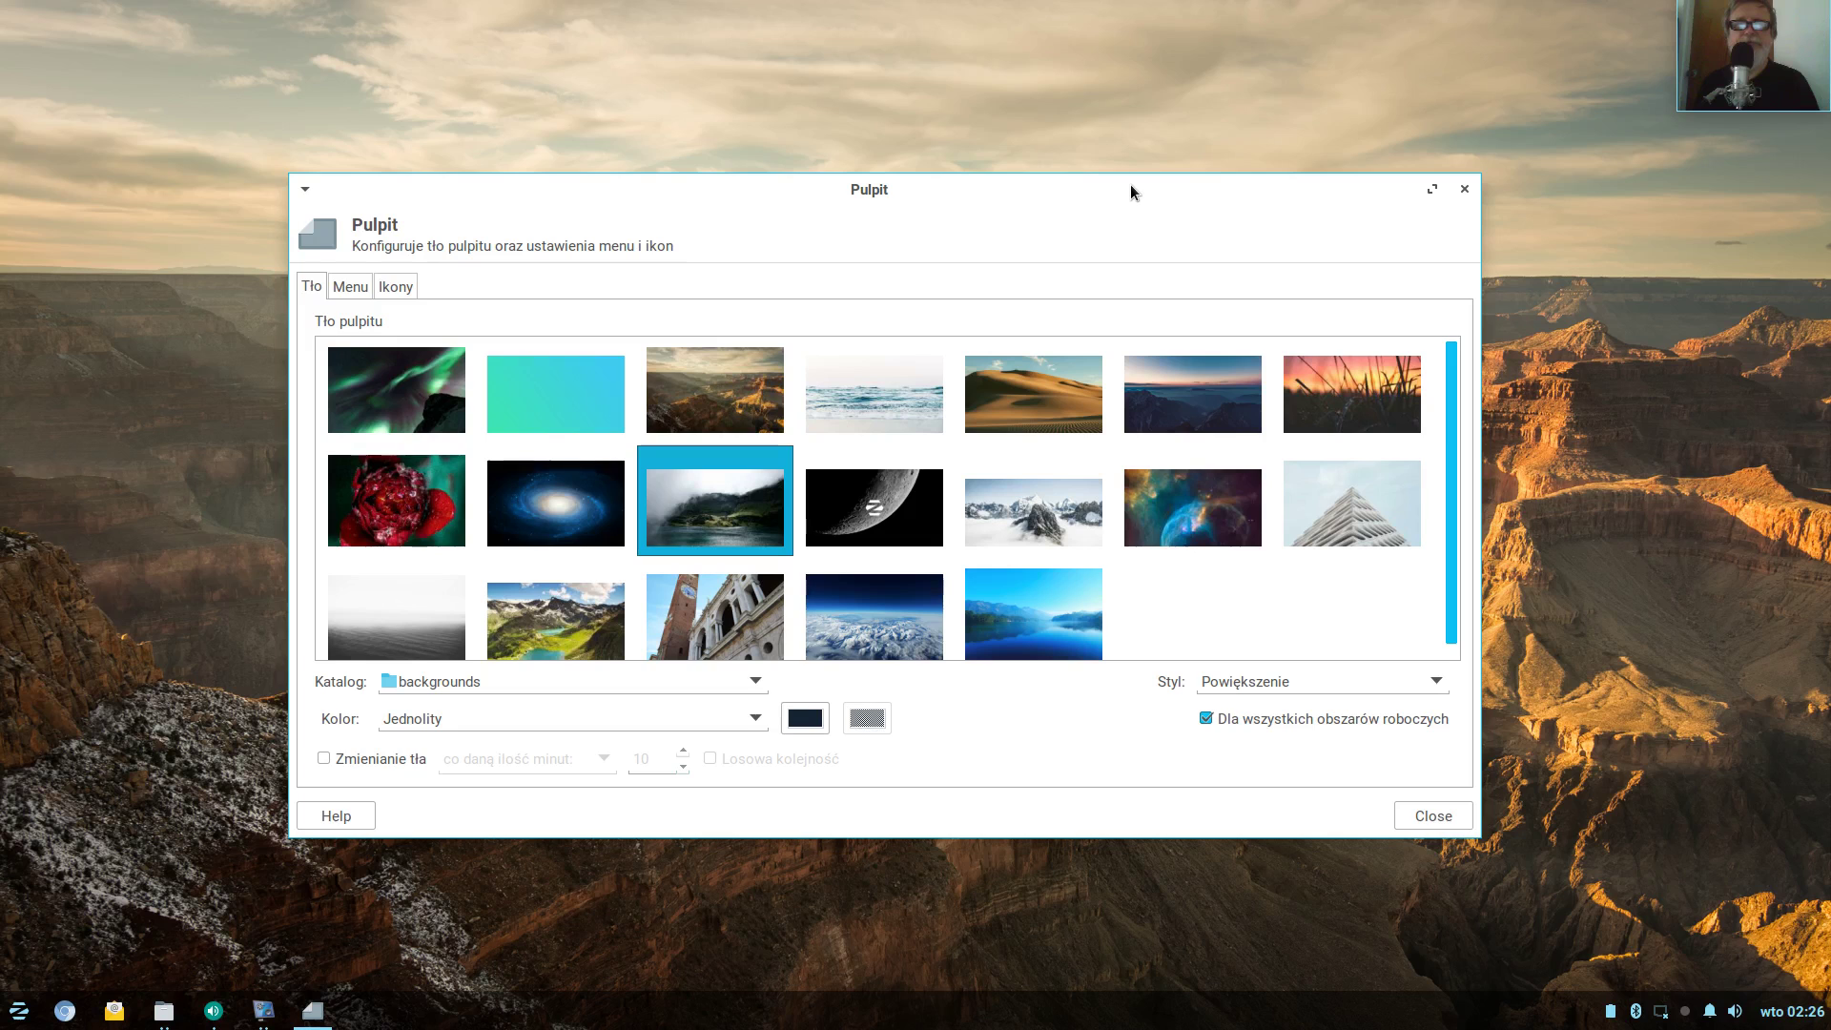
{"action": "left_click_drag", "start_coordinate": [1130, 190], "coordinate": [1027, 234]}
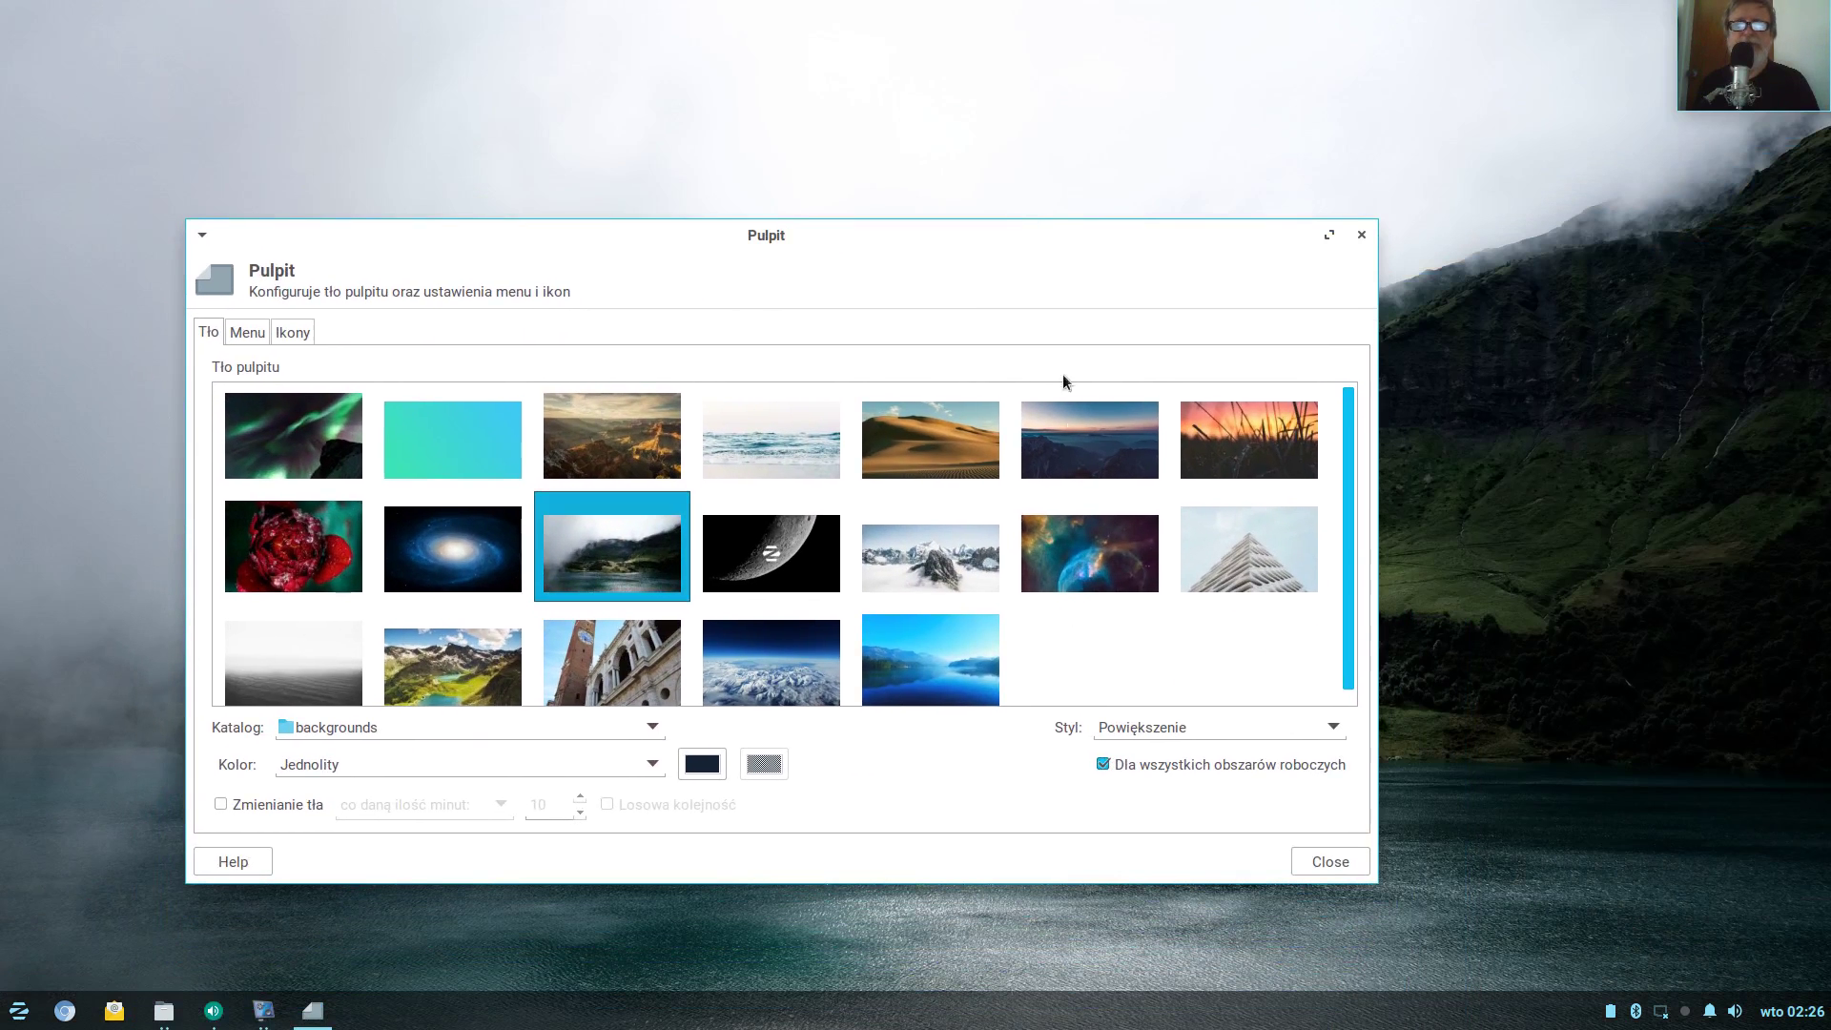
Set the snowy peaks above the clouds as the desktop background and shift the settings window to view it
{"action": "left_click", "coordinate": [909, 564]}
{"action": "mouse_move", "coordinate": [959, 246]}
{"action": "left_mouse_down"}
{"action": "mouse_move", "coordinate": [984, 843]}
{"action": "mouse_move", "coordinate": [954, 216]}
{"action": "left_mouse_up"}
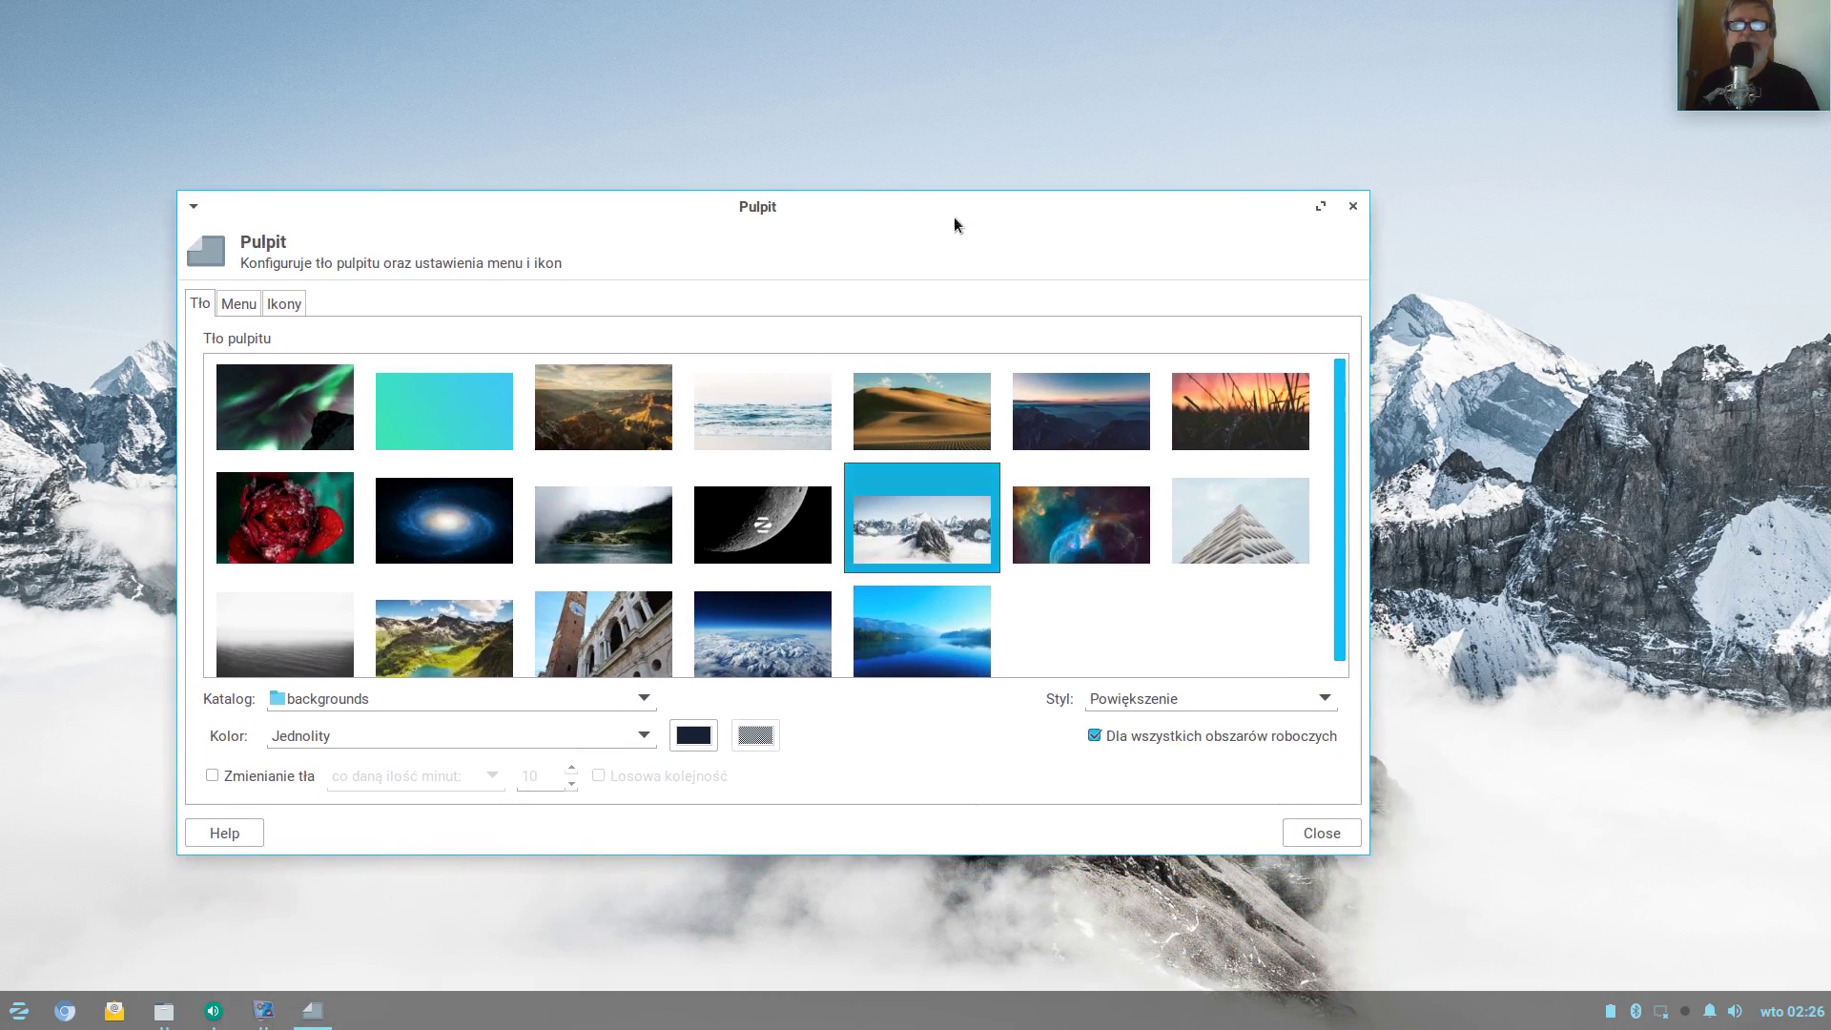
Set the colourful nebula picture as the desktop background, shift the settings window to view it, and close the settings
{"action": "left_click", "coordinate": [1068, 526]}
{"action": "left_click_drag", "start_coordinate": [931, 209], "coordinate": [1056, 190]}
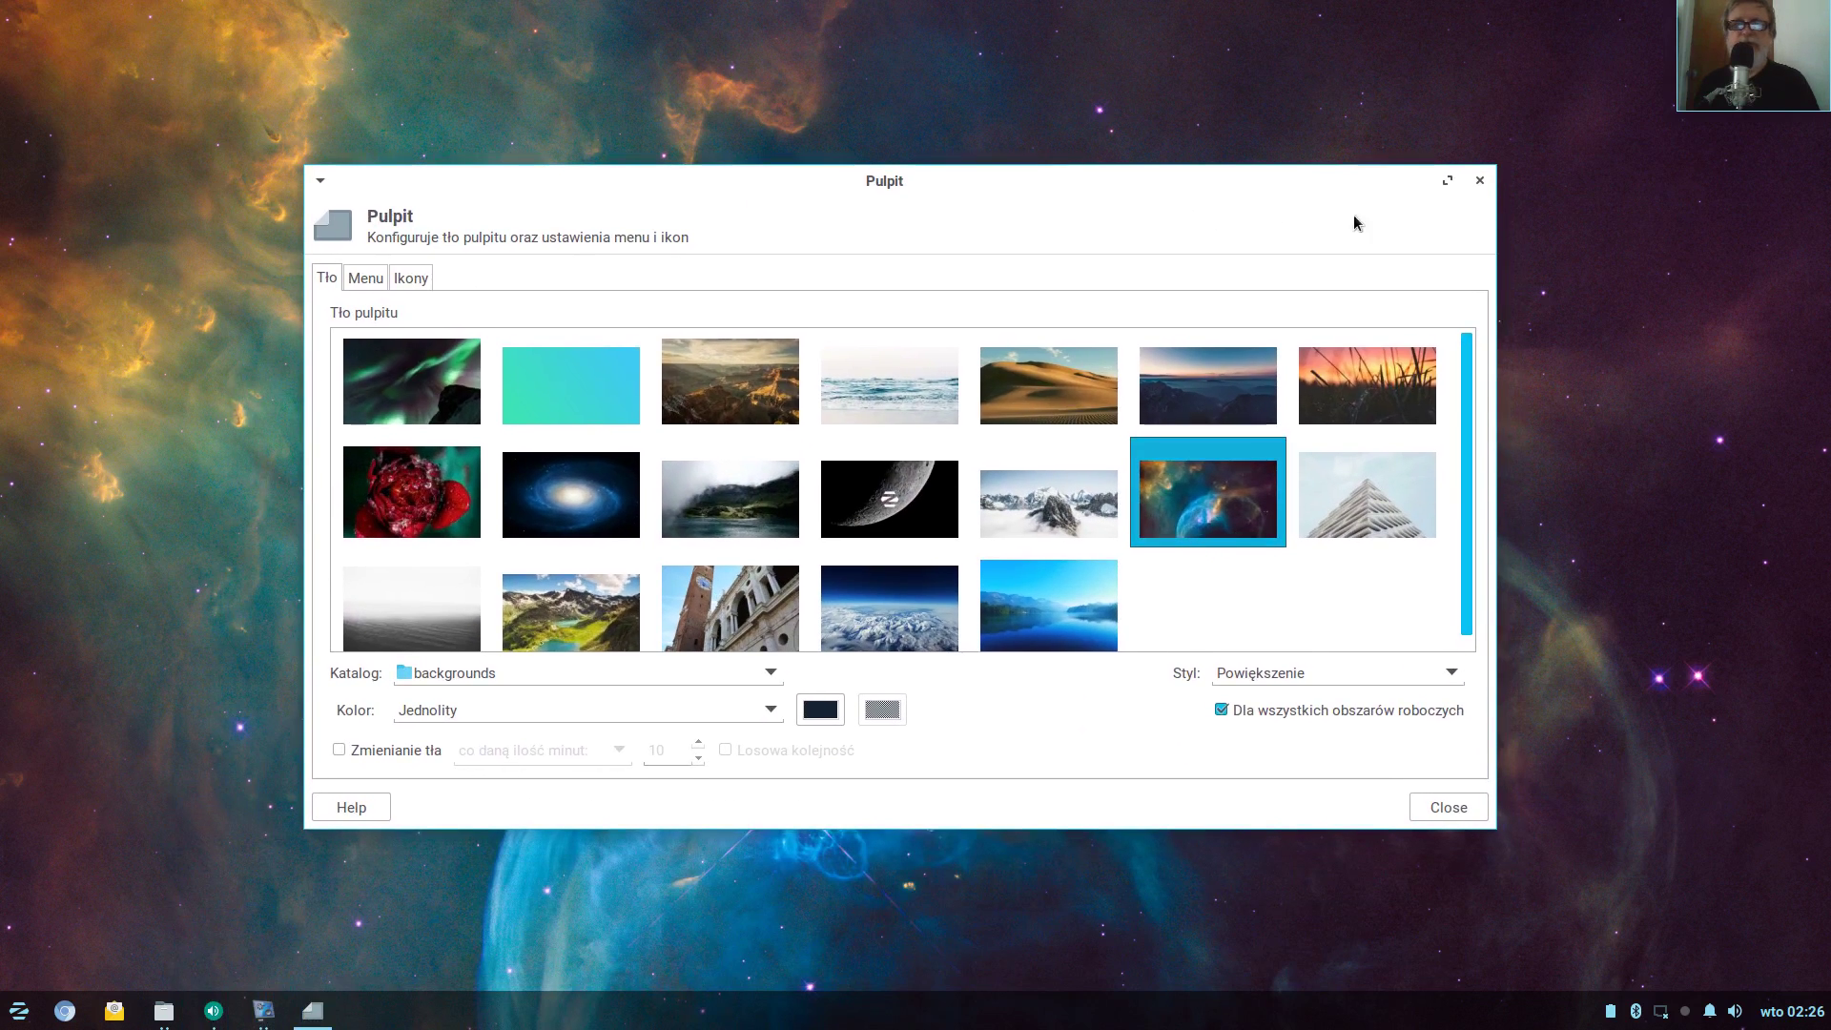
{"action": "left_click", "coordinate": [1479, 180]}
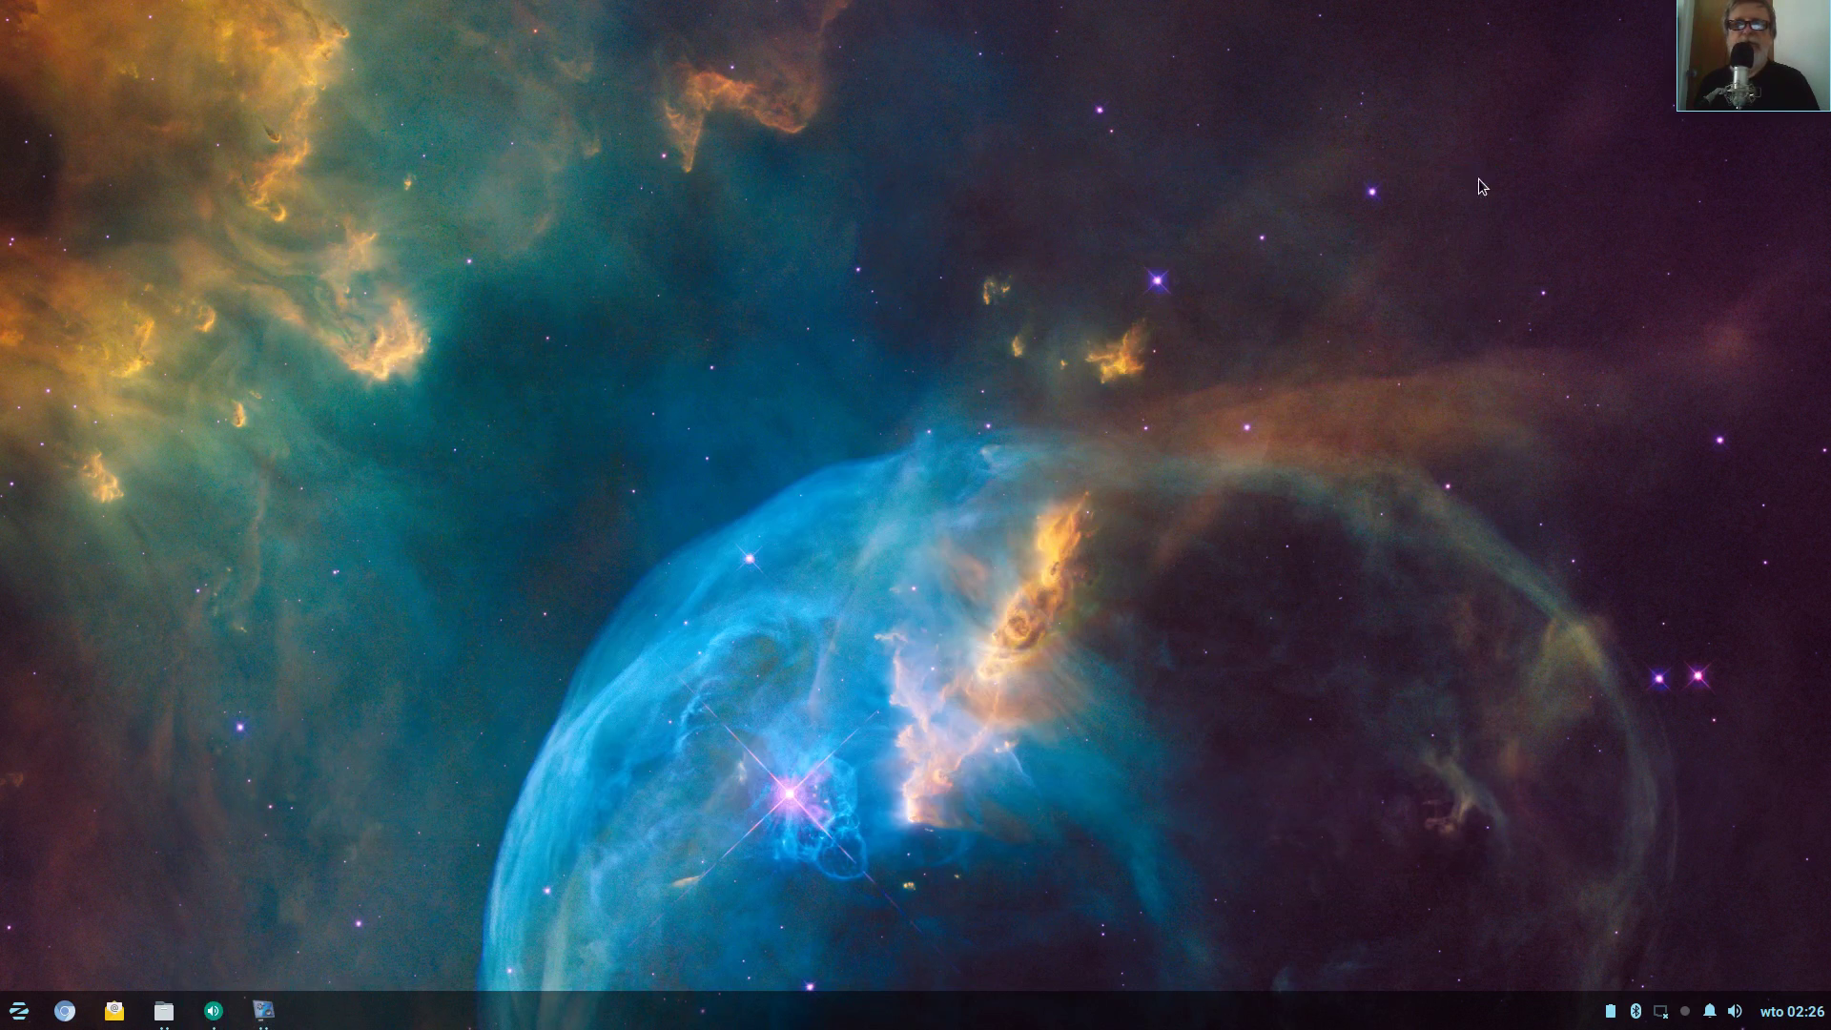
{"action": "right_click", "coordinate": [532, 112]}
{"action": "mouse_move", "coordinate": [535, 113]}
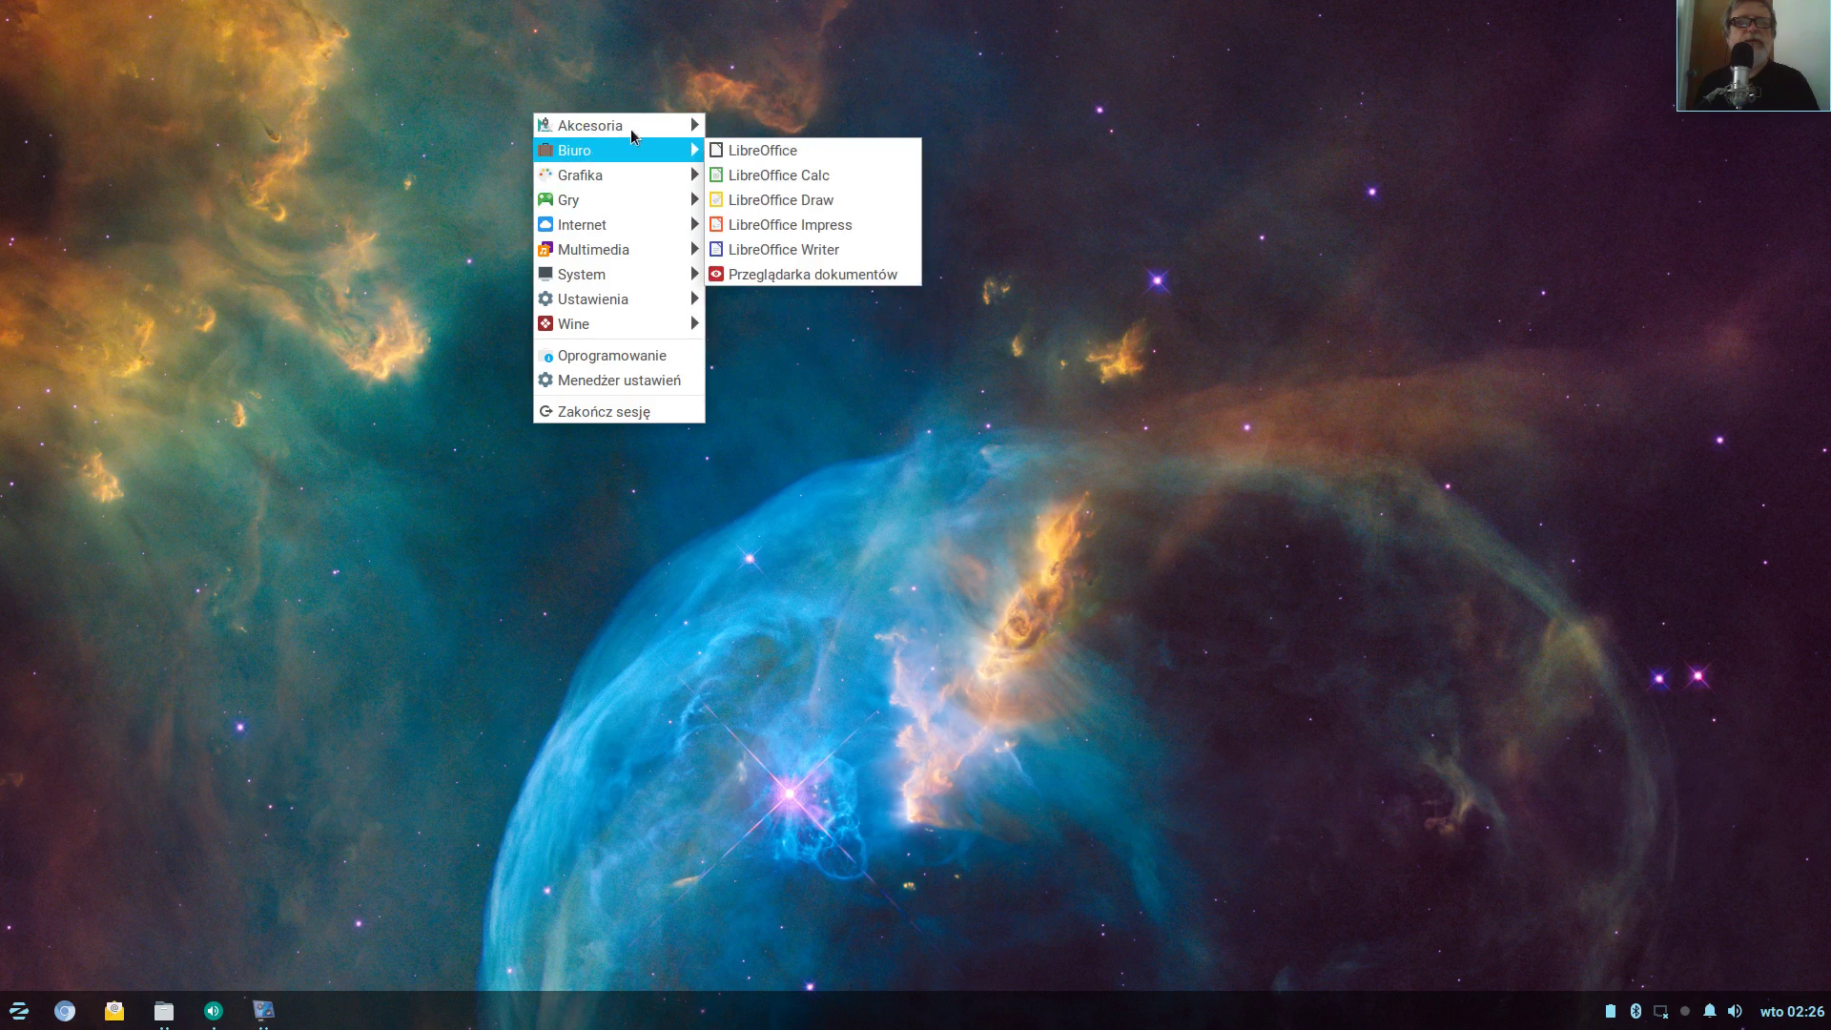
{"action": "mouse_move", "coordinate": [674, 129]}
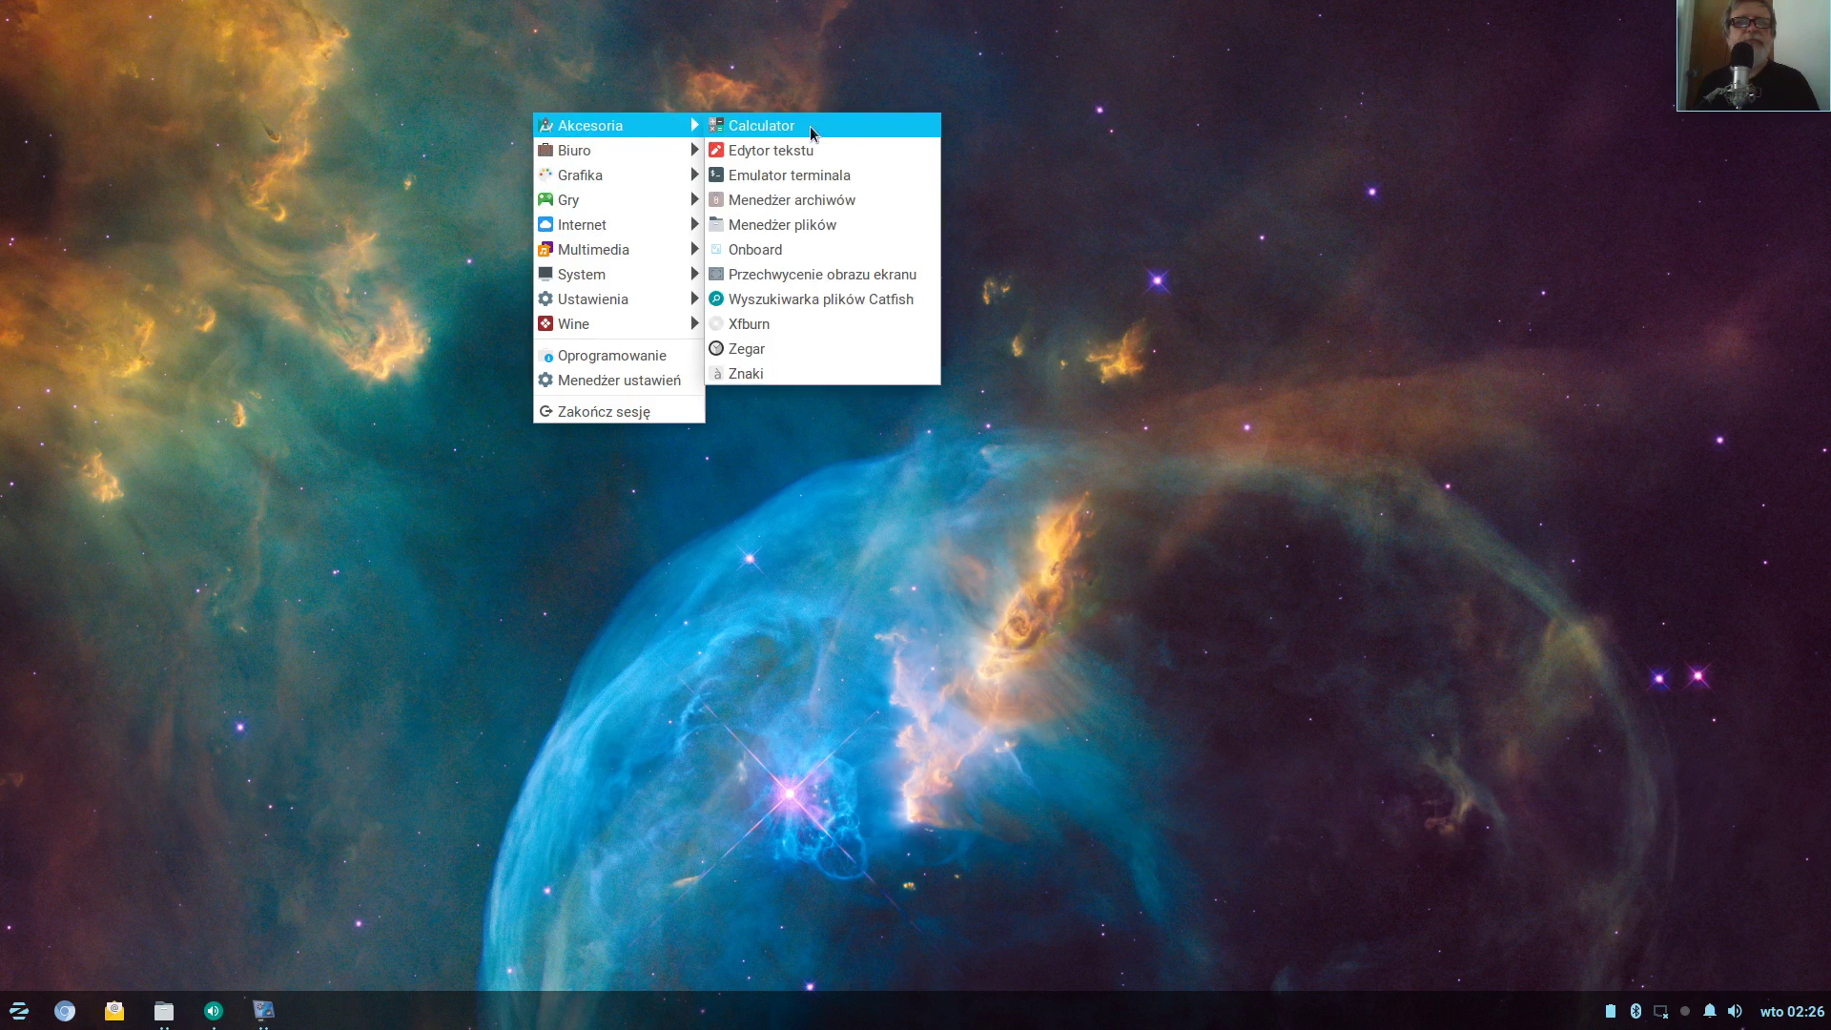
{"action": "left_click", "coordinate": [804, 202]}
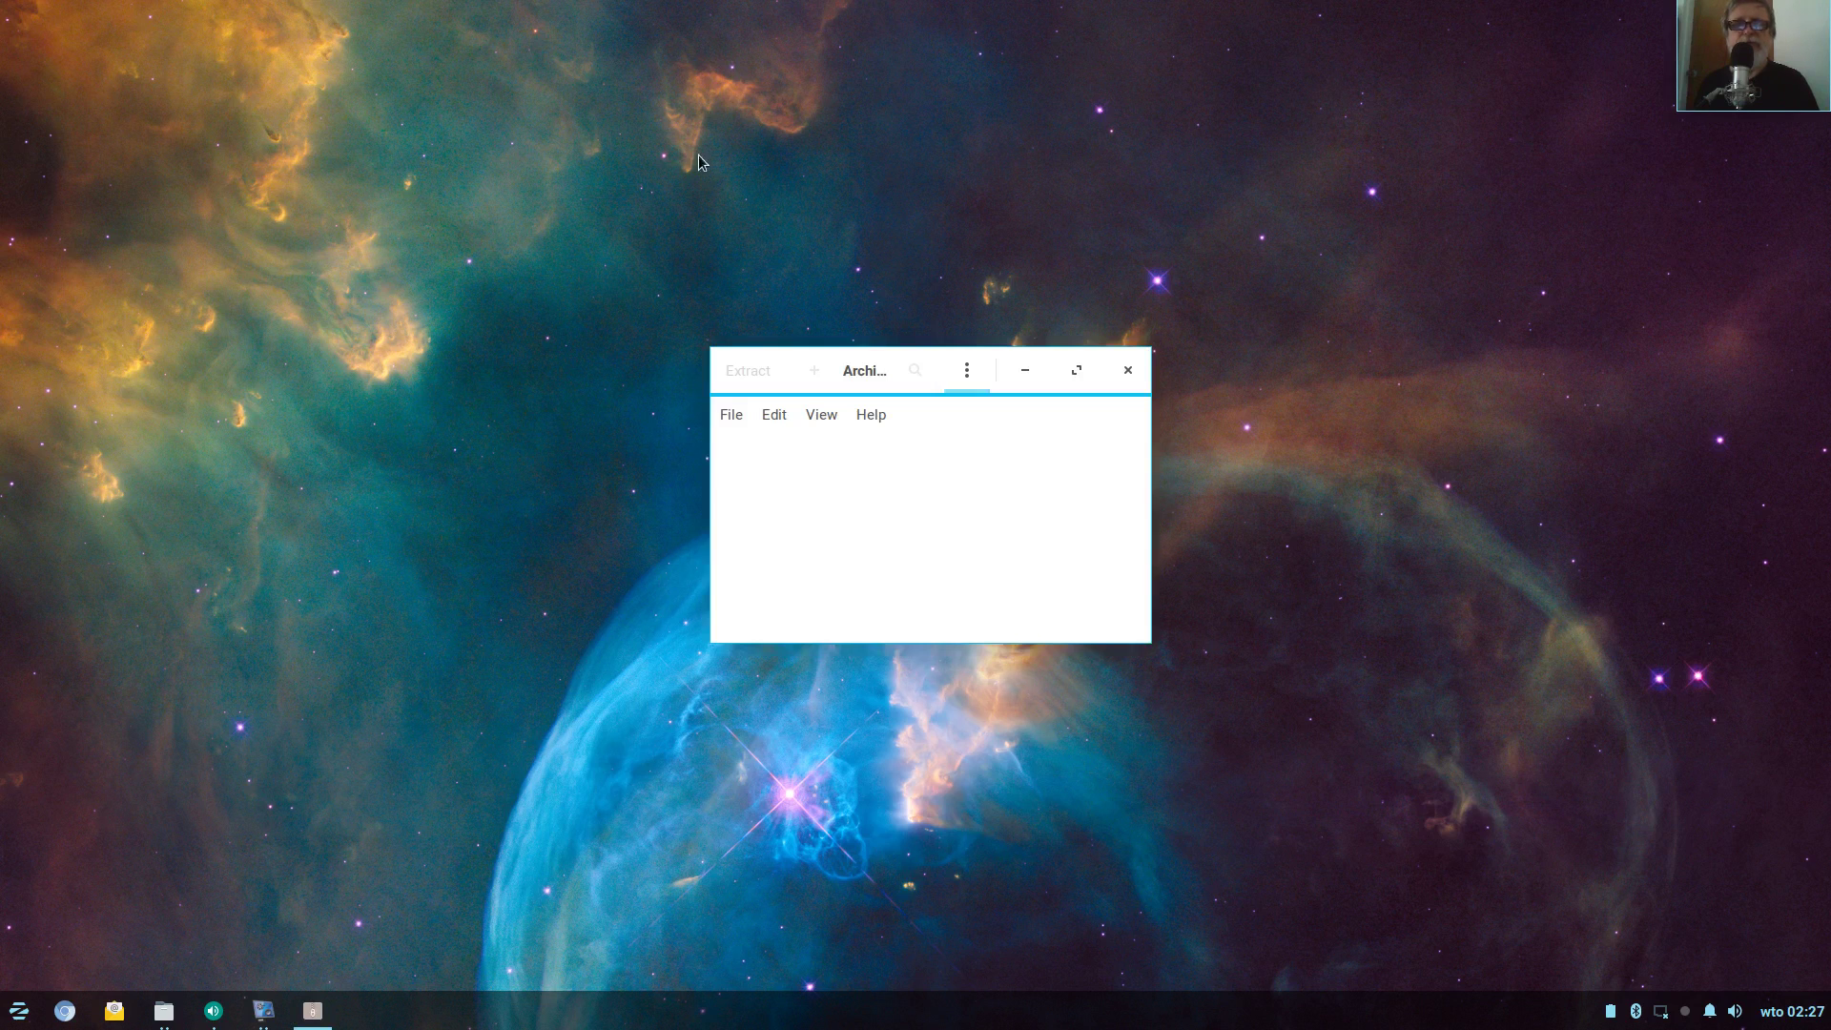
{"action": "left_click", "coordinate": [1128, 370]}
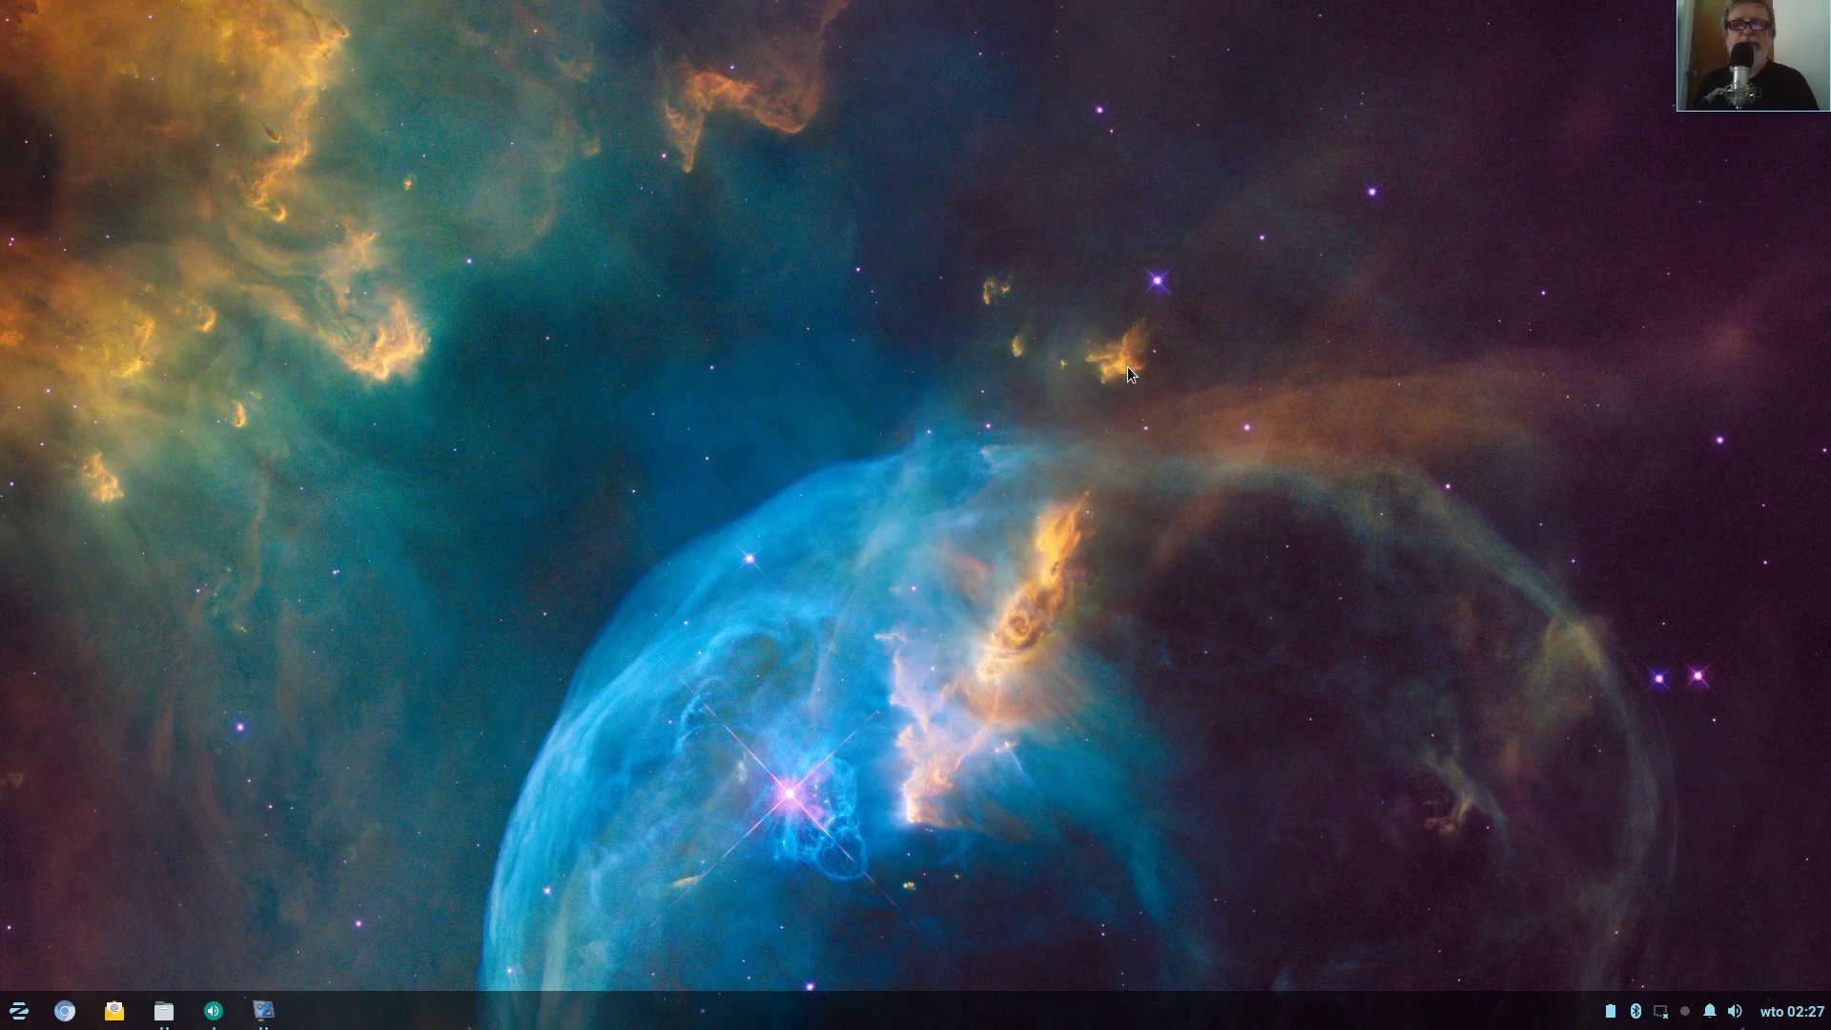
Open the file manager from the desktop's Akcesoria entries, add a second window, and show the Pobrane folder in it
{"action": "right_click", "coordinate": [536, 105]}
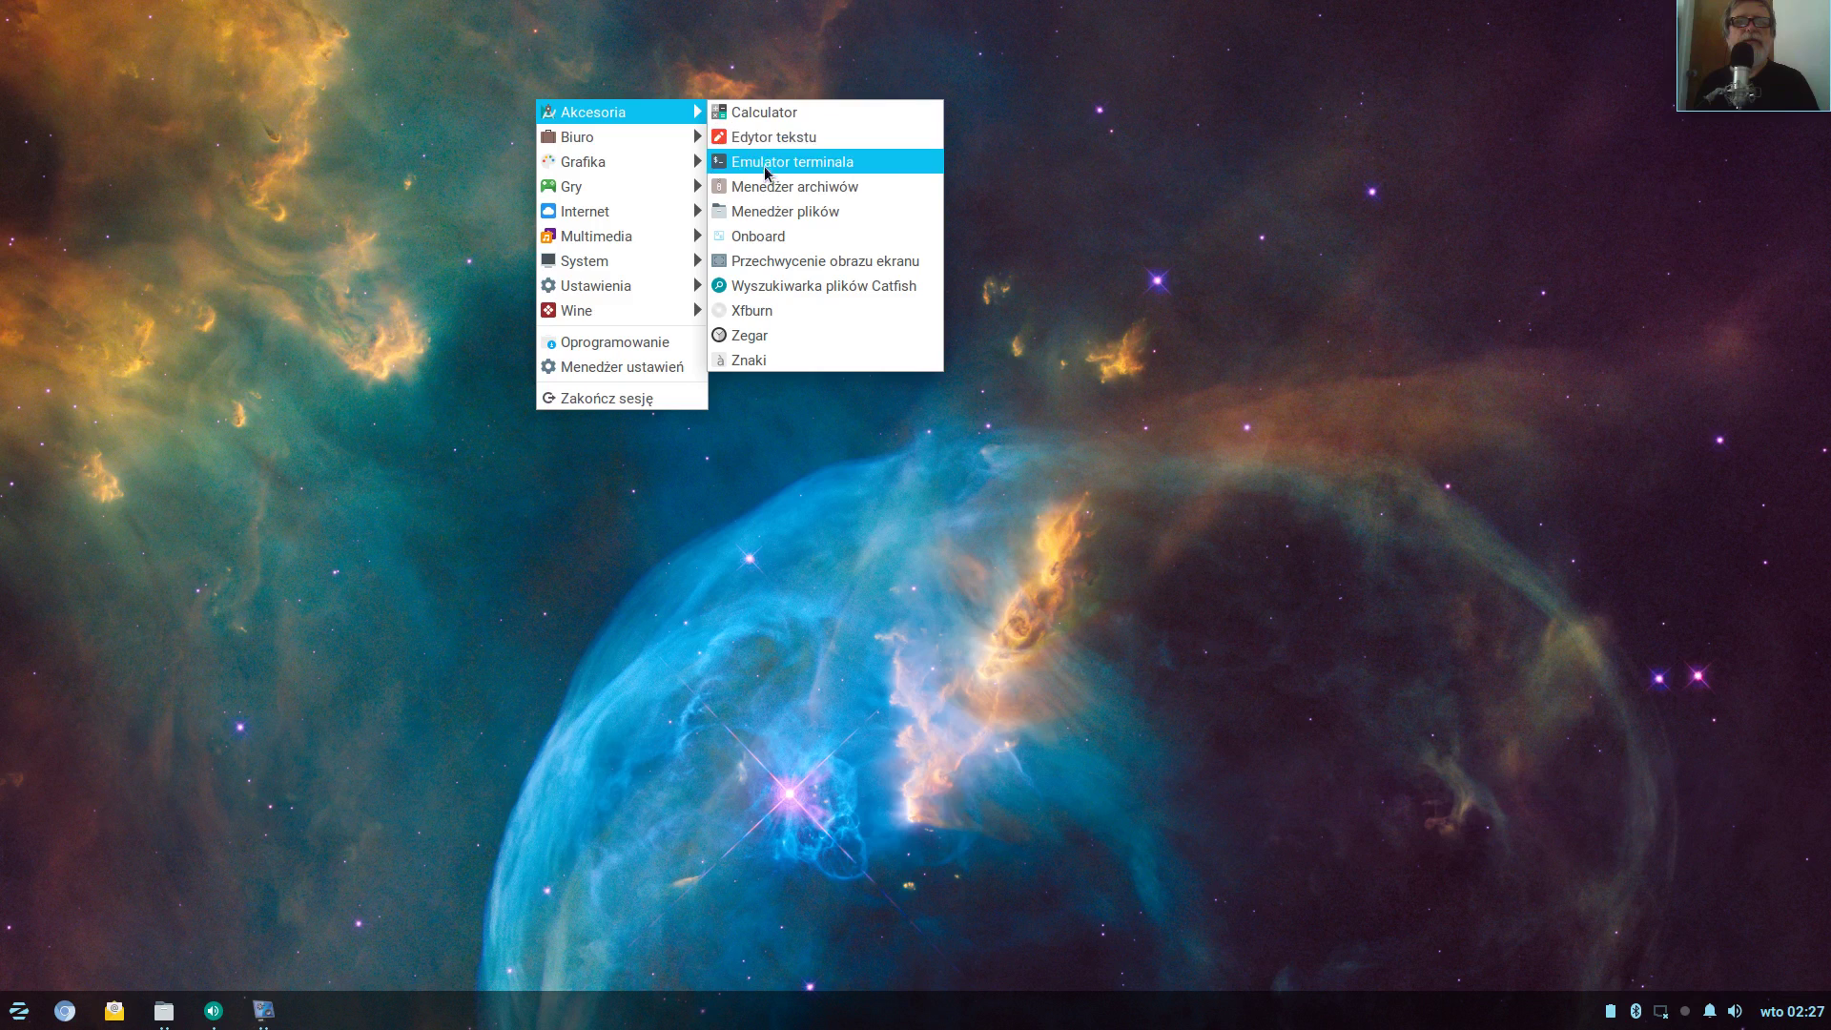
{"action": "left_click", "coordinate": [840, 211]}
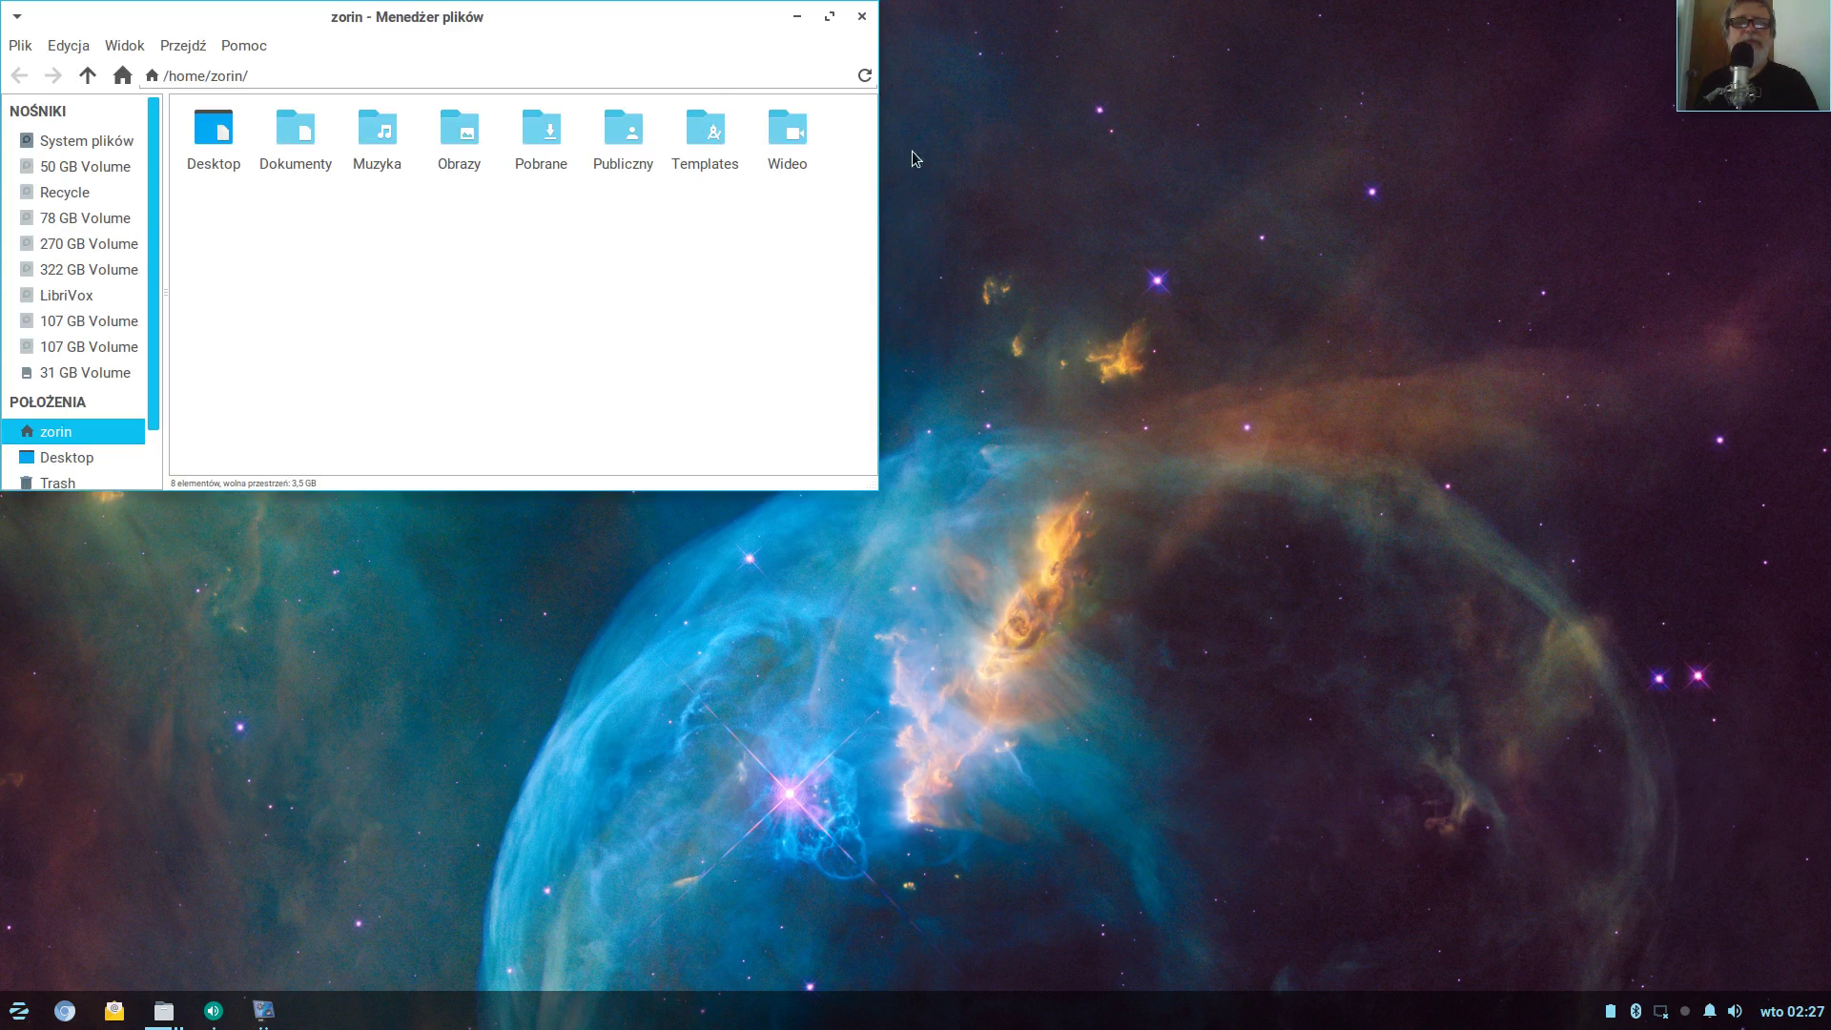
{"action": "left_click", "coordinate": [20, 46]}
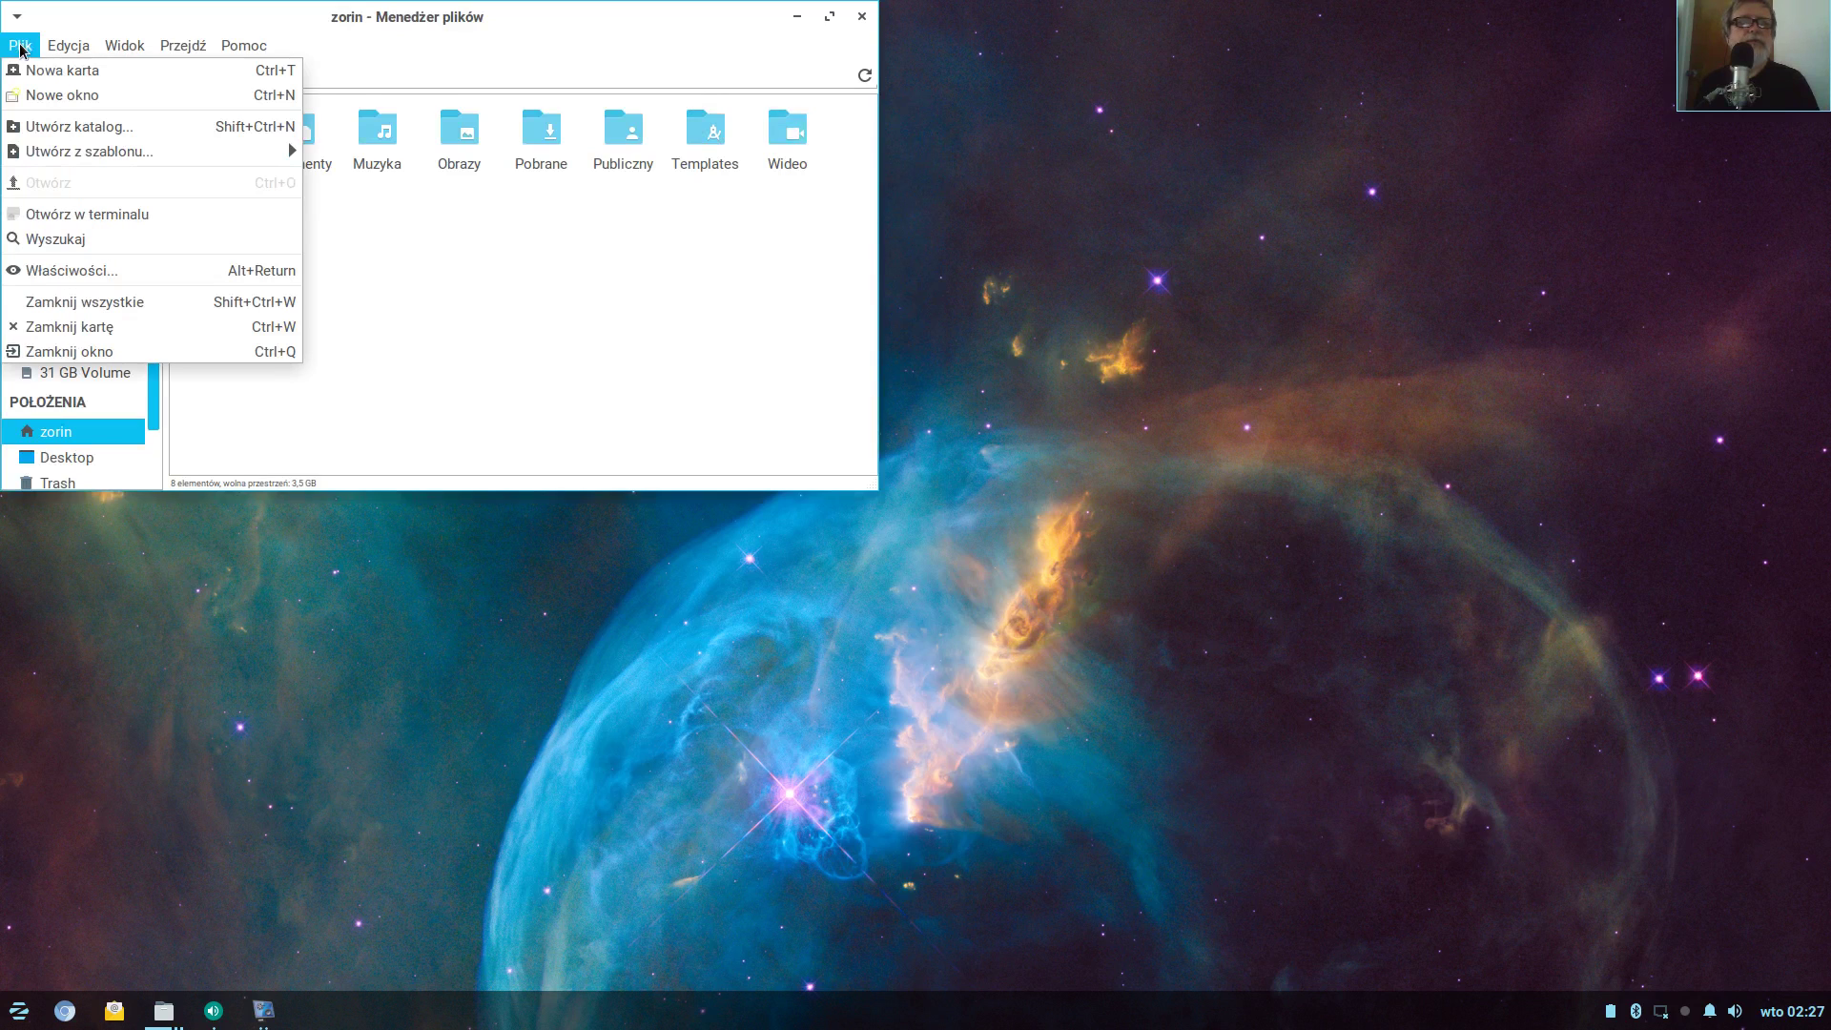
{"action": "left_click", "coordinate": [45, 94]}
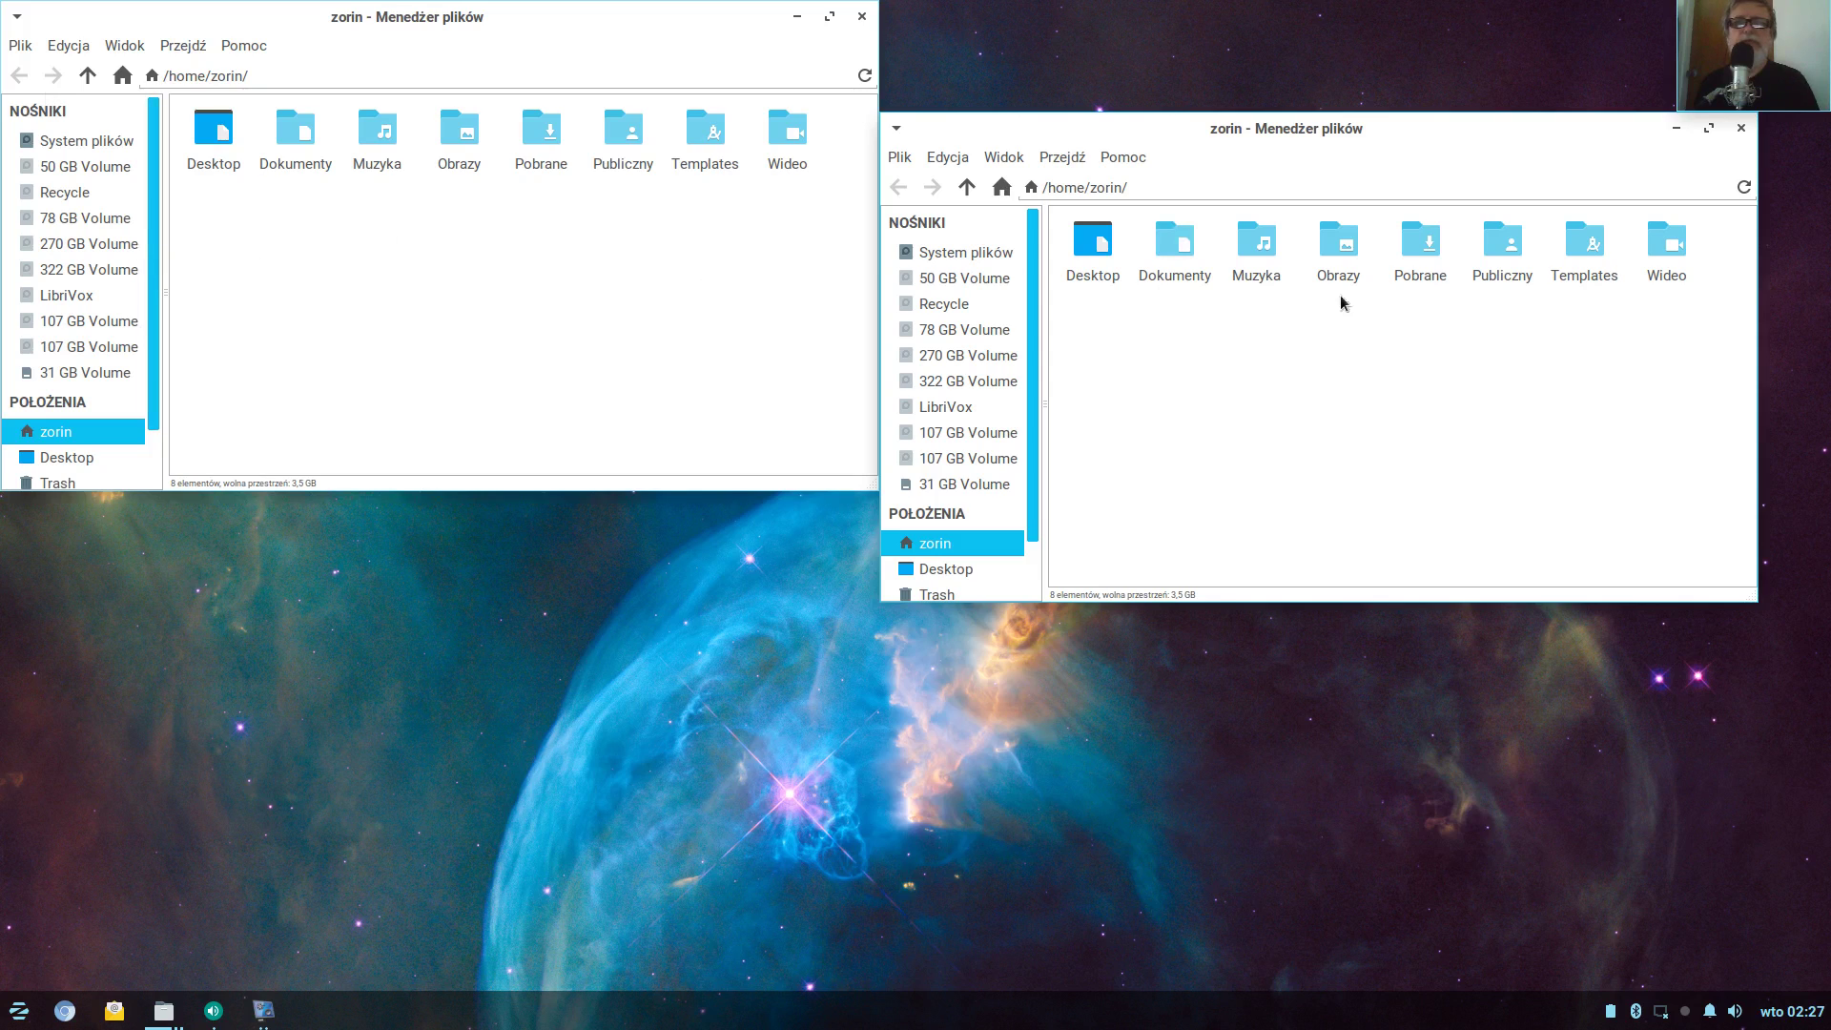
{"action": "left_click", "coordinate": [1428, 253]}
{"action": "double_click", "coordinate": [1428, 254]}
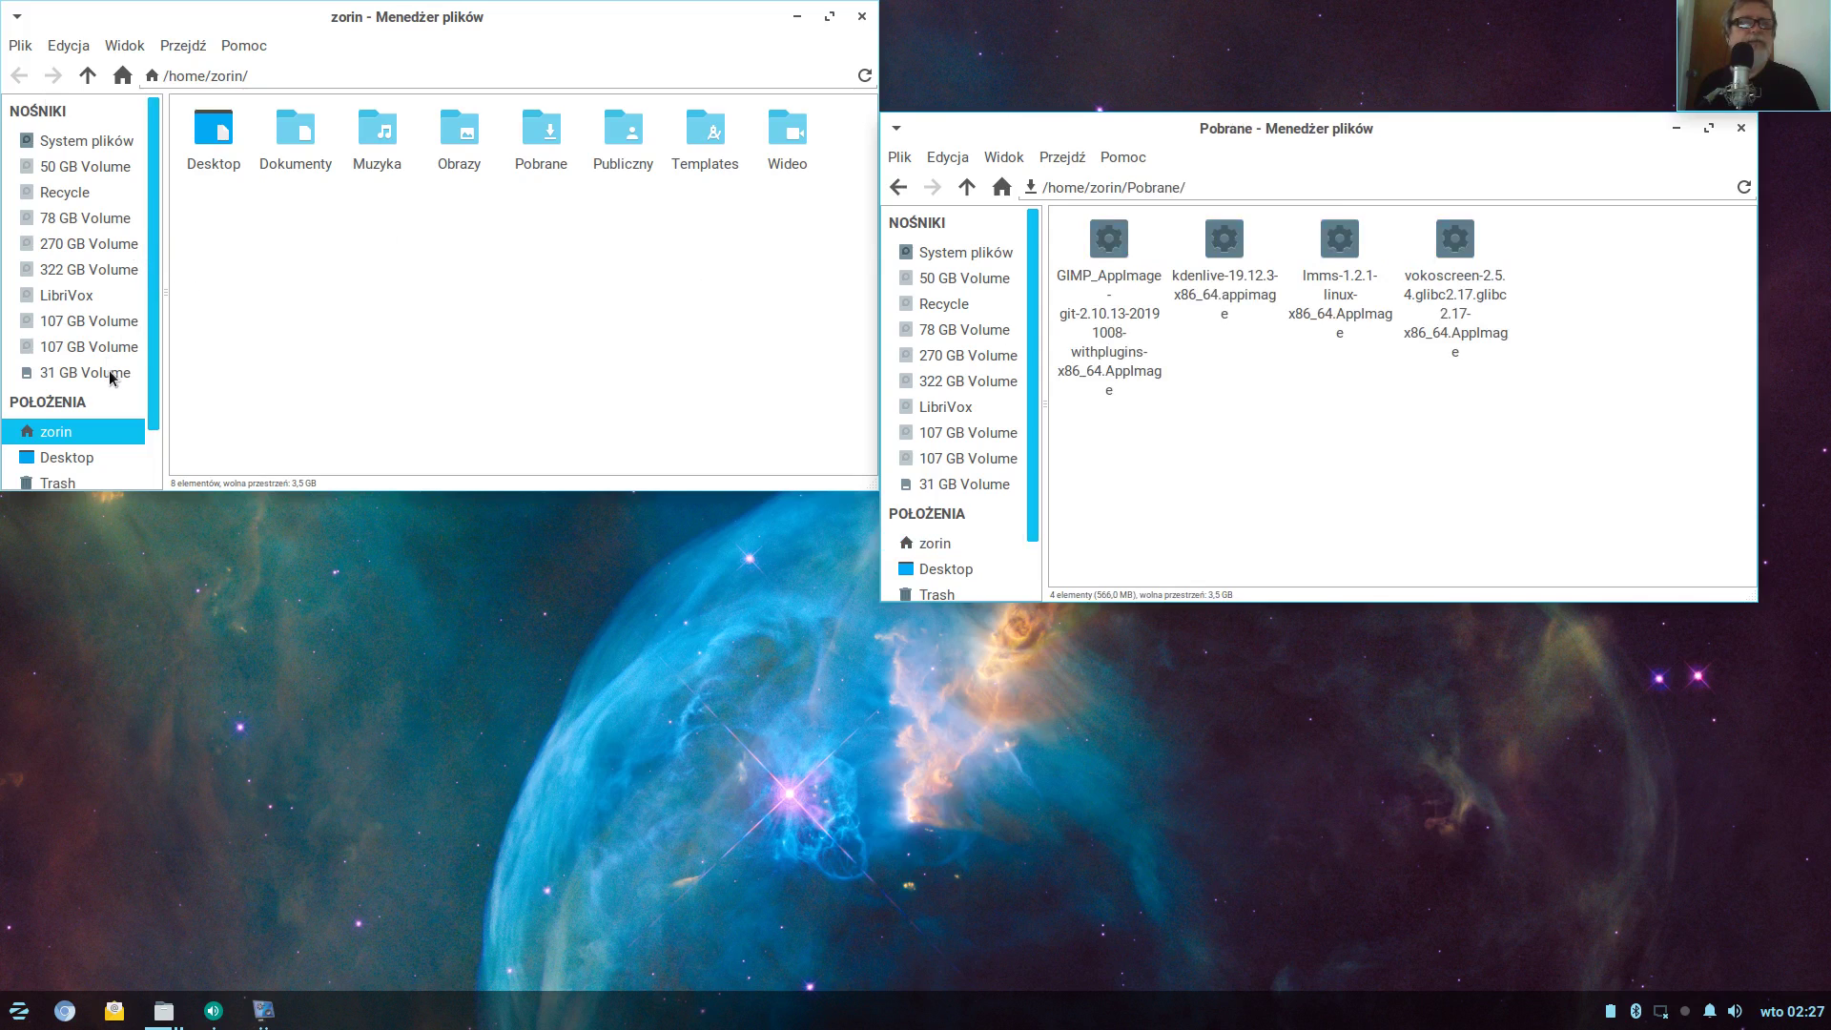
In the first file manager window, go to the Linux/Live Distros folder on the 31 GB Volume
{"action": "left_click", "coordinate": [81, 374]}
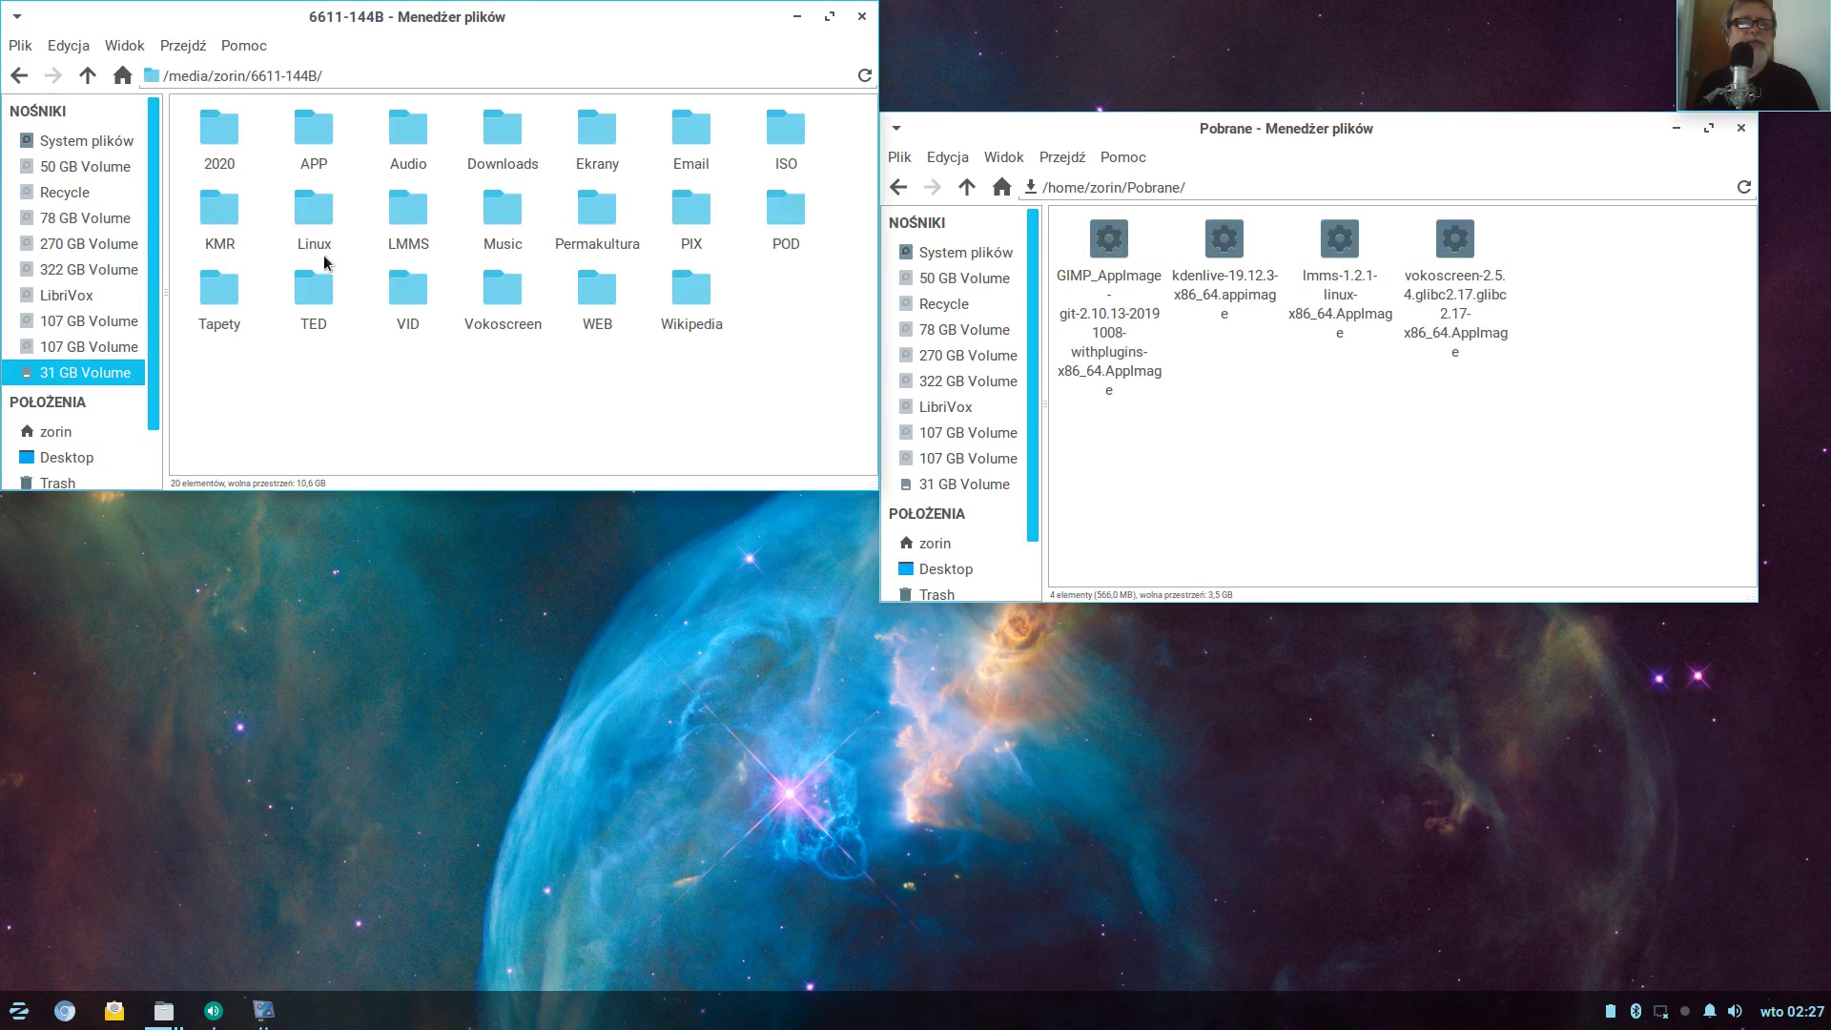
{"action": "left_click", "coordinate": [318, 211]}
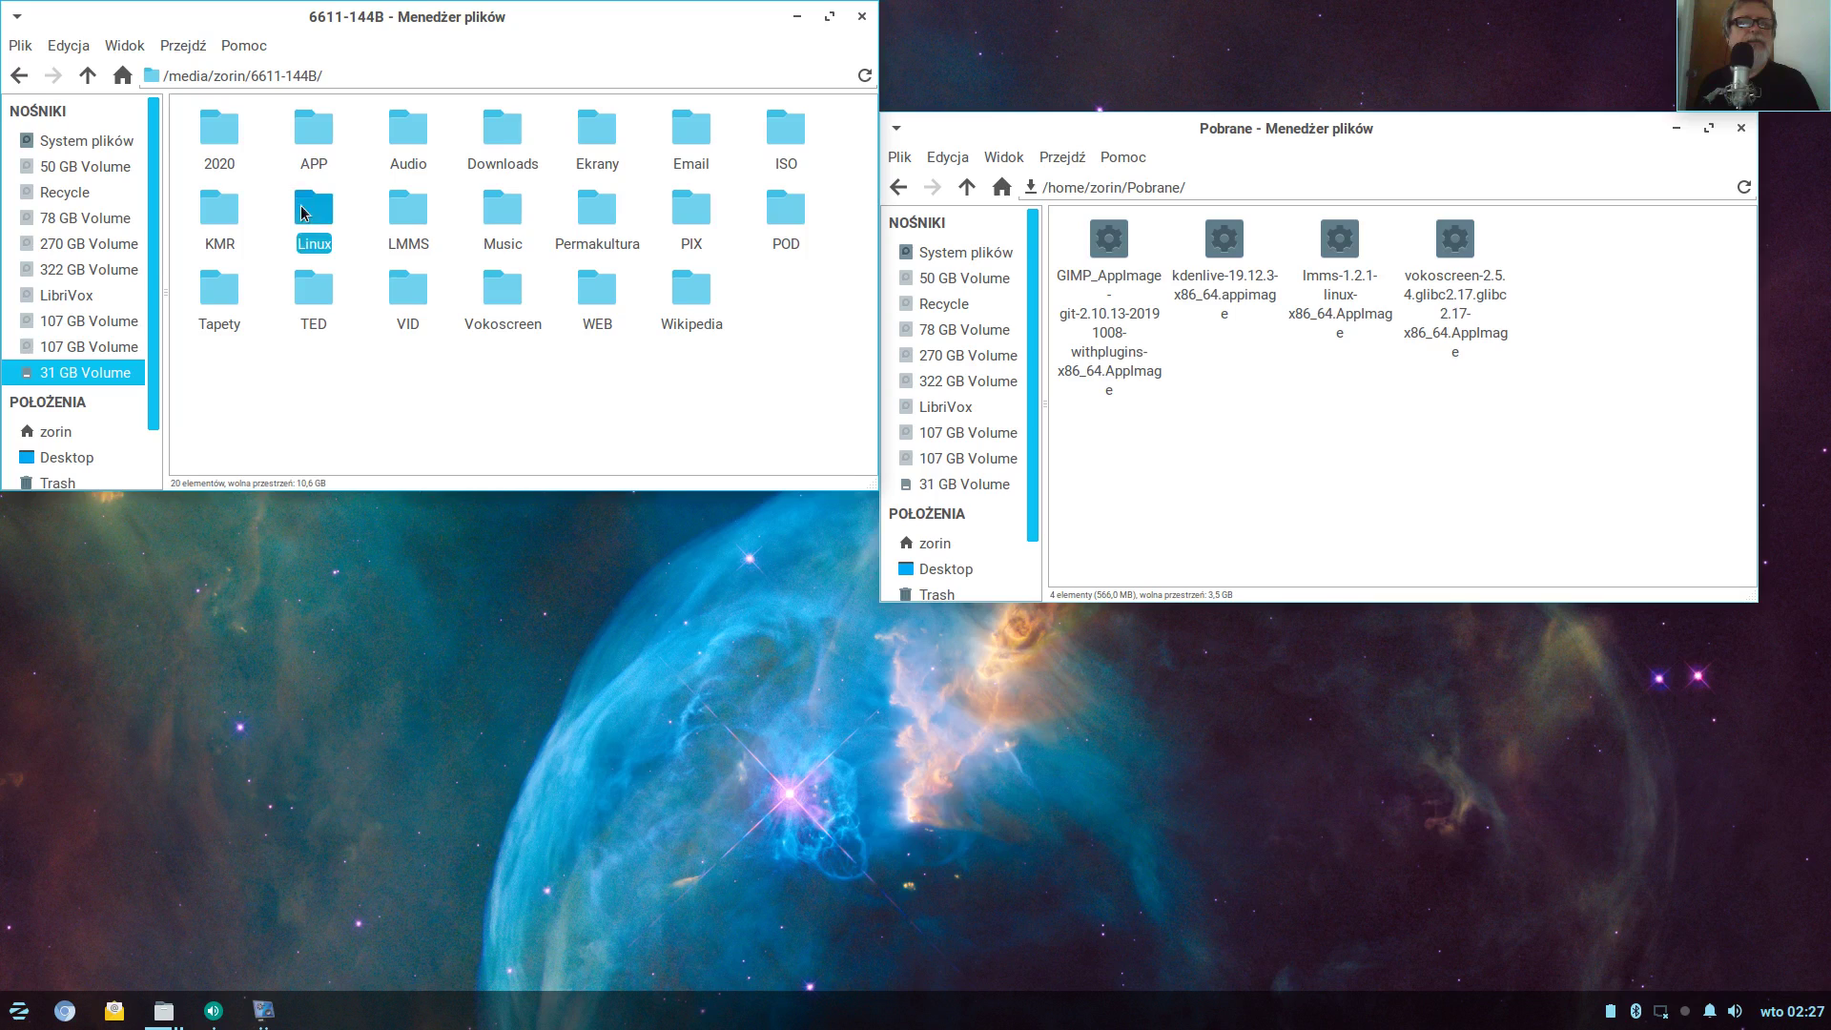
{"action": "double_click", "coordinate": [319, 212]}
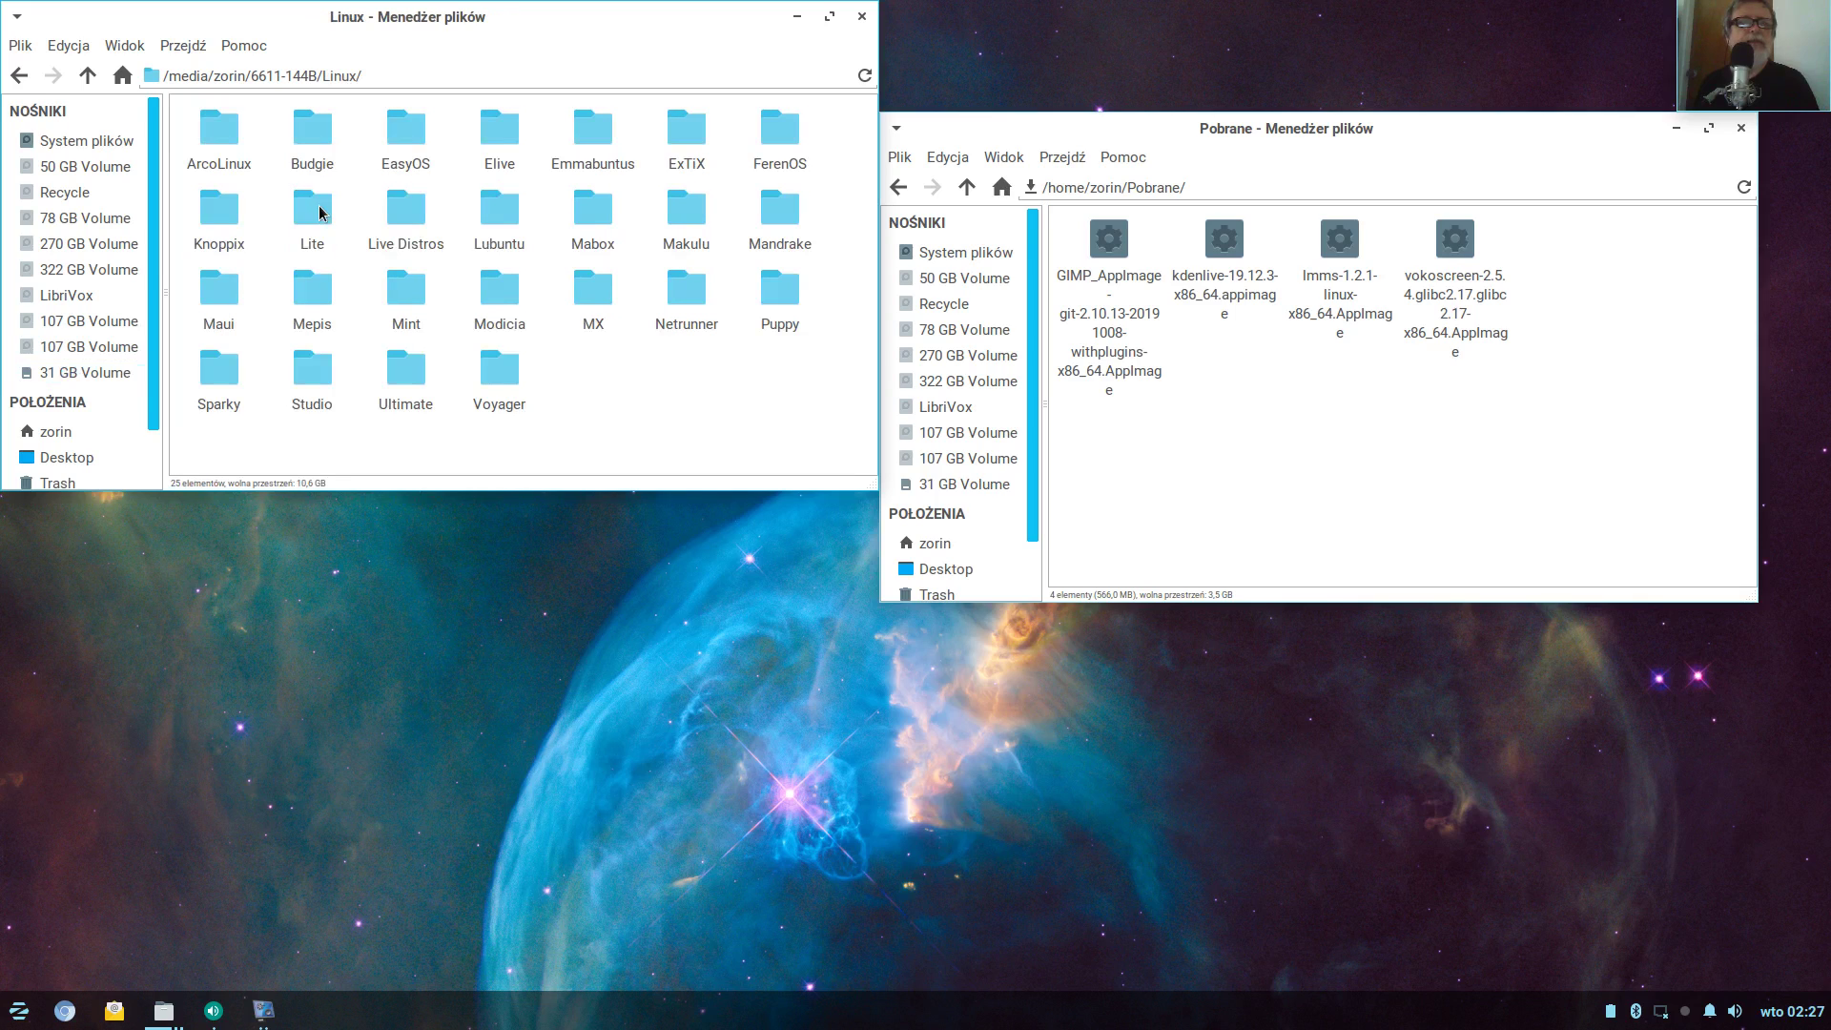
{"action": "left_click", "coordinate": [416, 222]}
{"action": "double_click", "coordinate": [416, 222]}
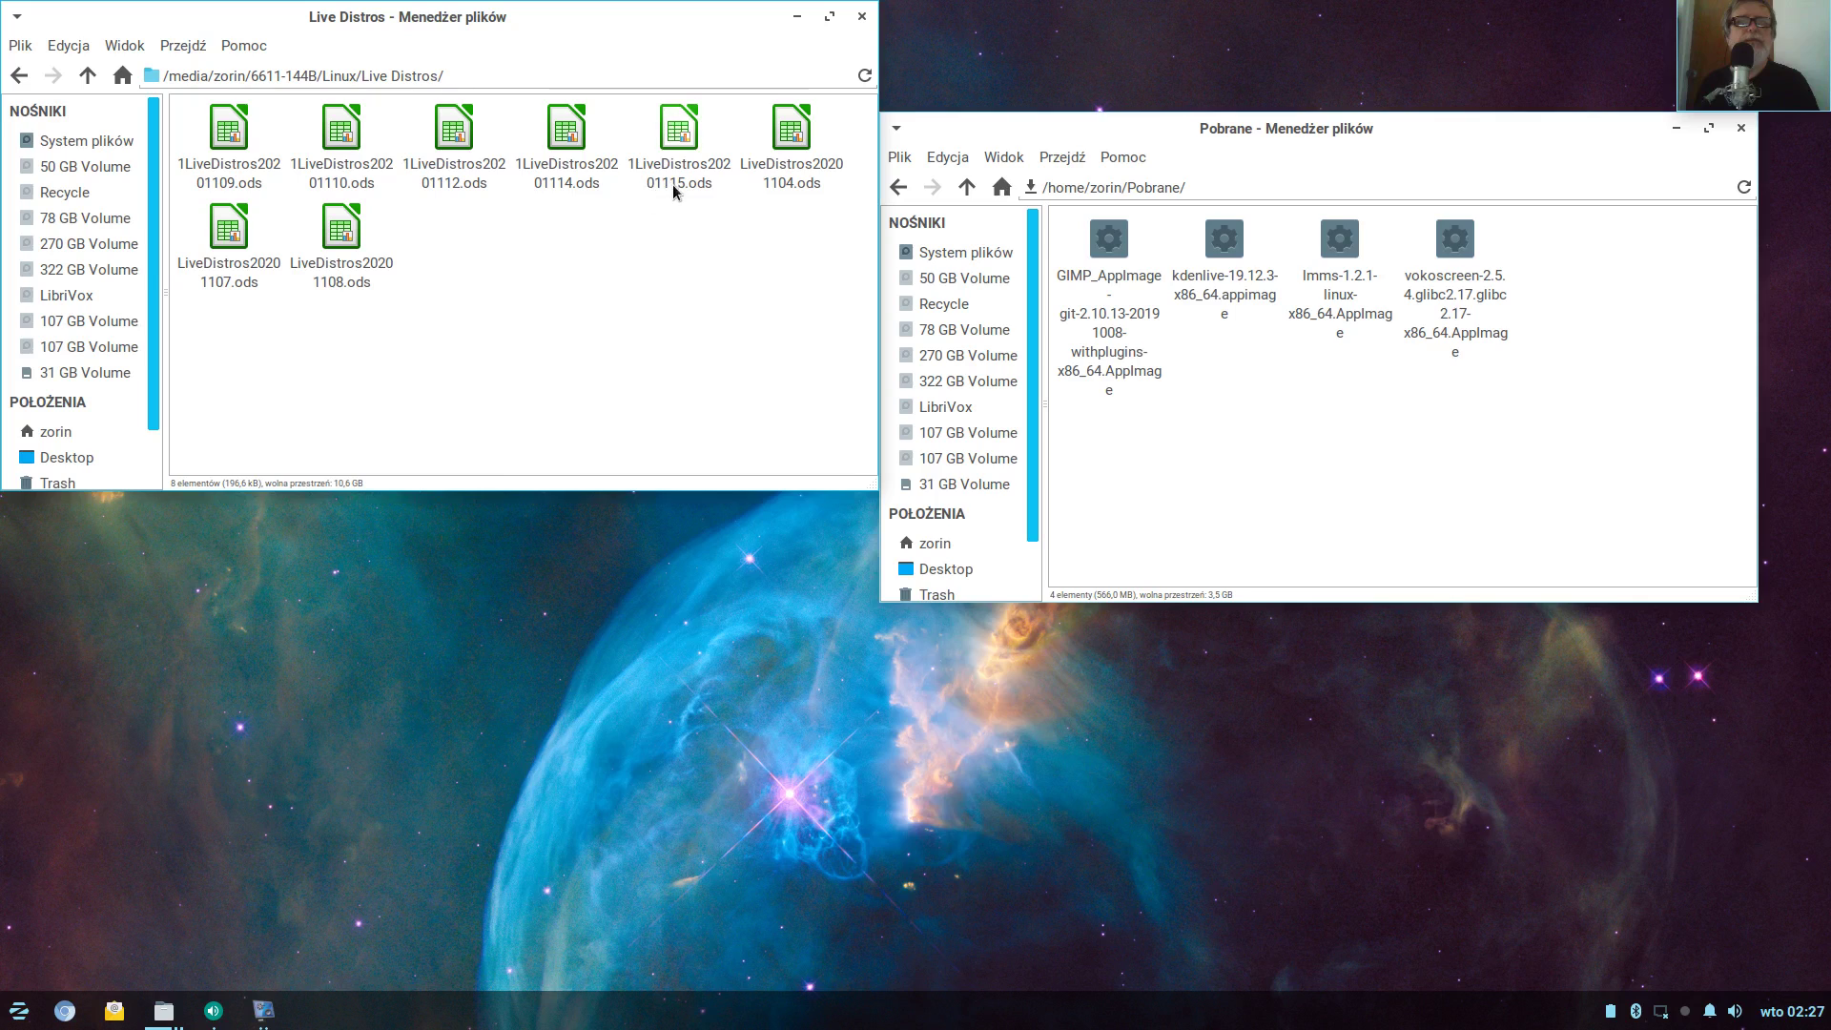
Copy 1LiveDistros20201115.ods from Live Distros into the Pobrane folder and open the copied spreadsheet in LibreOffice Calc
{"action": "left_click", "coordinate": [680, 134]}
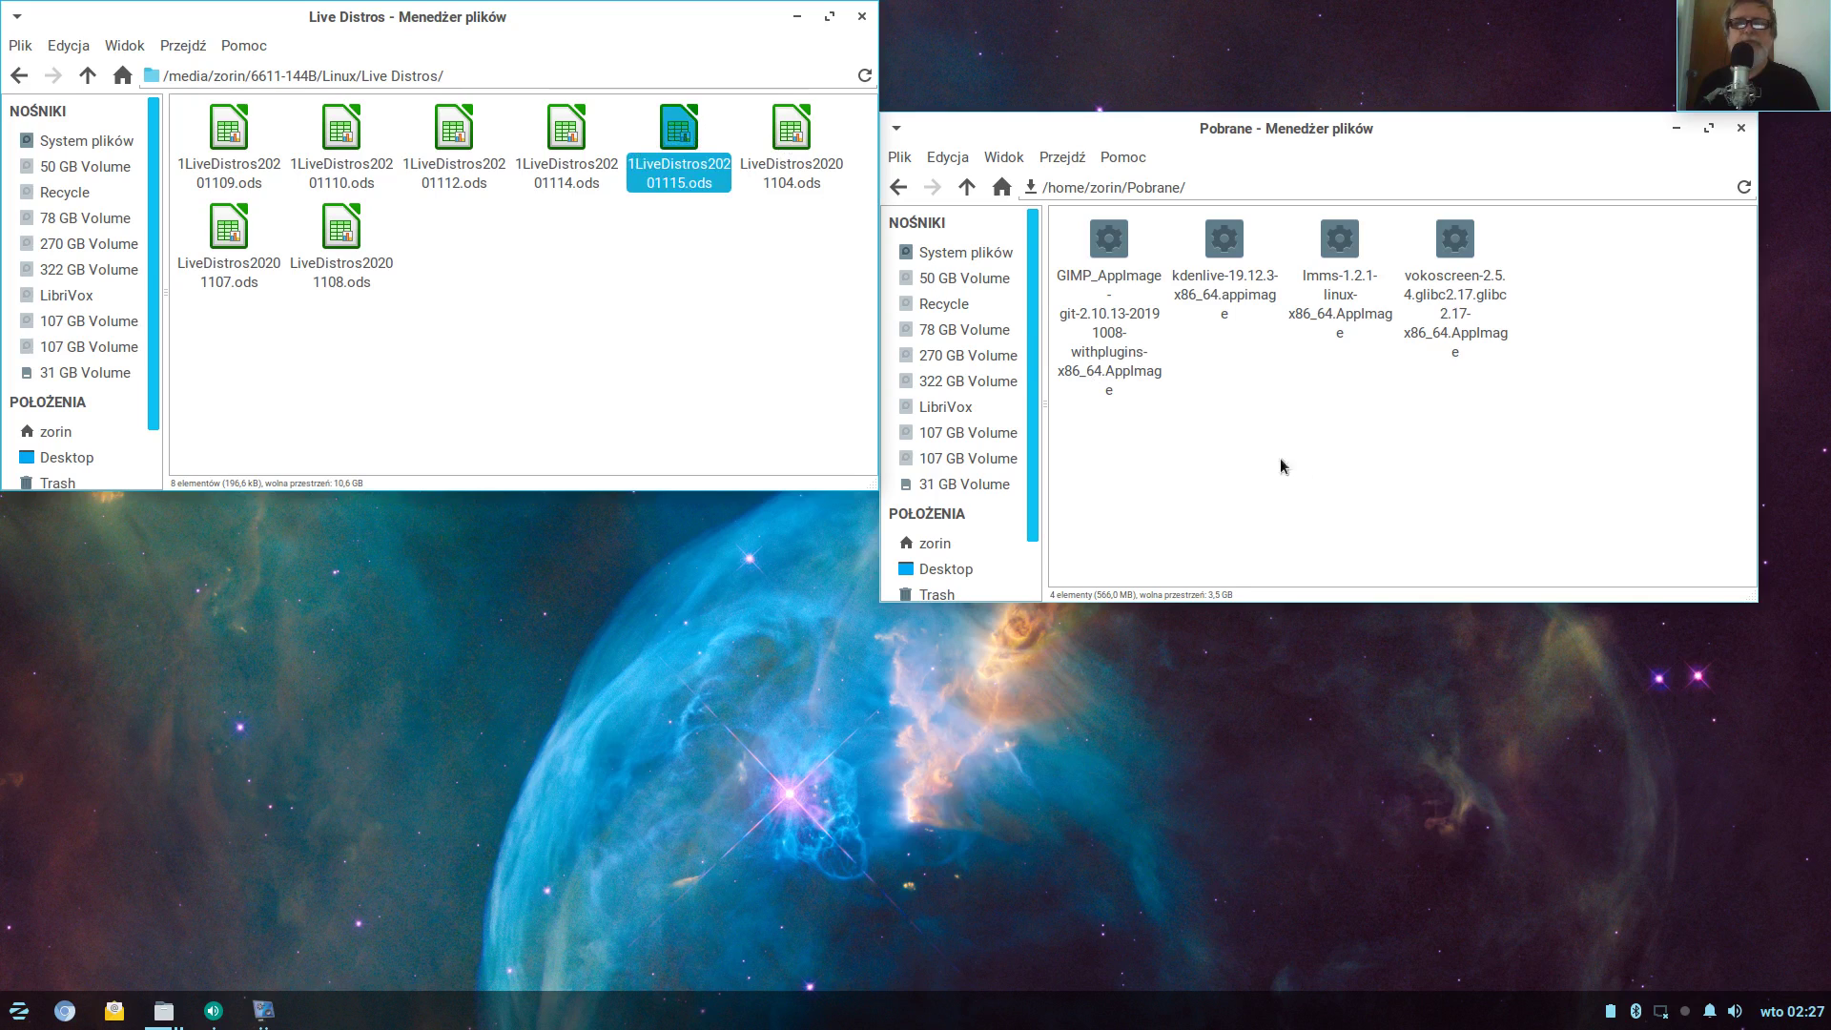
{"action": "left_click_drag", "start_coordinate": [1321, 467], "coordinate": [1320, 465]}
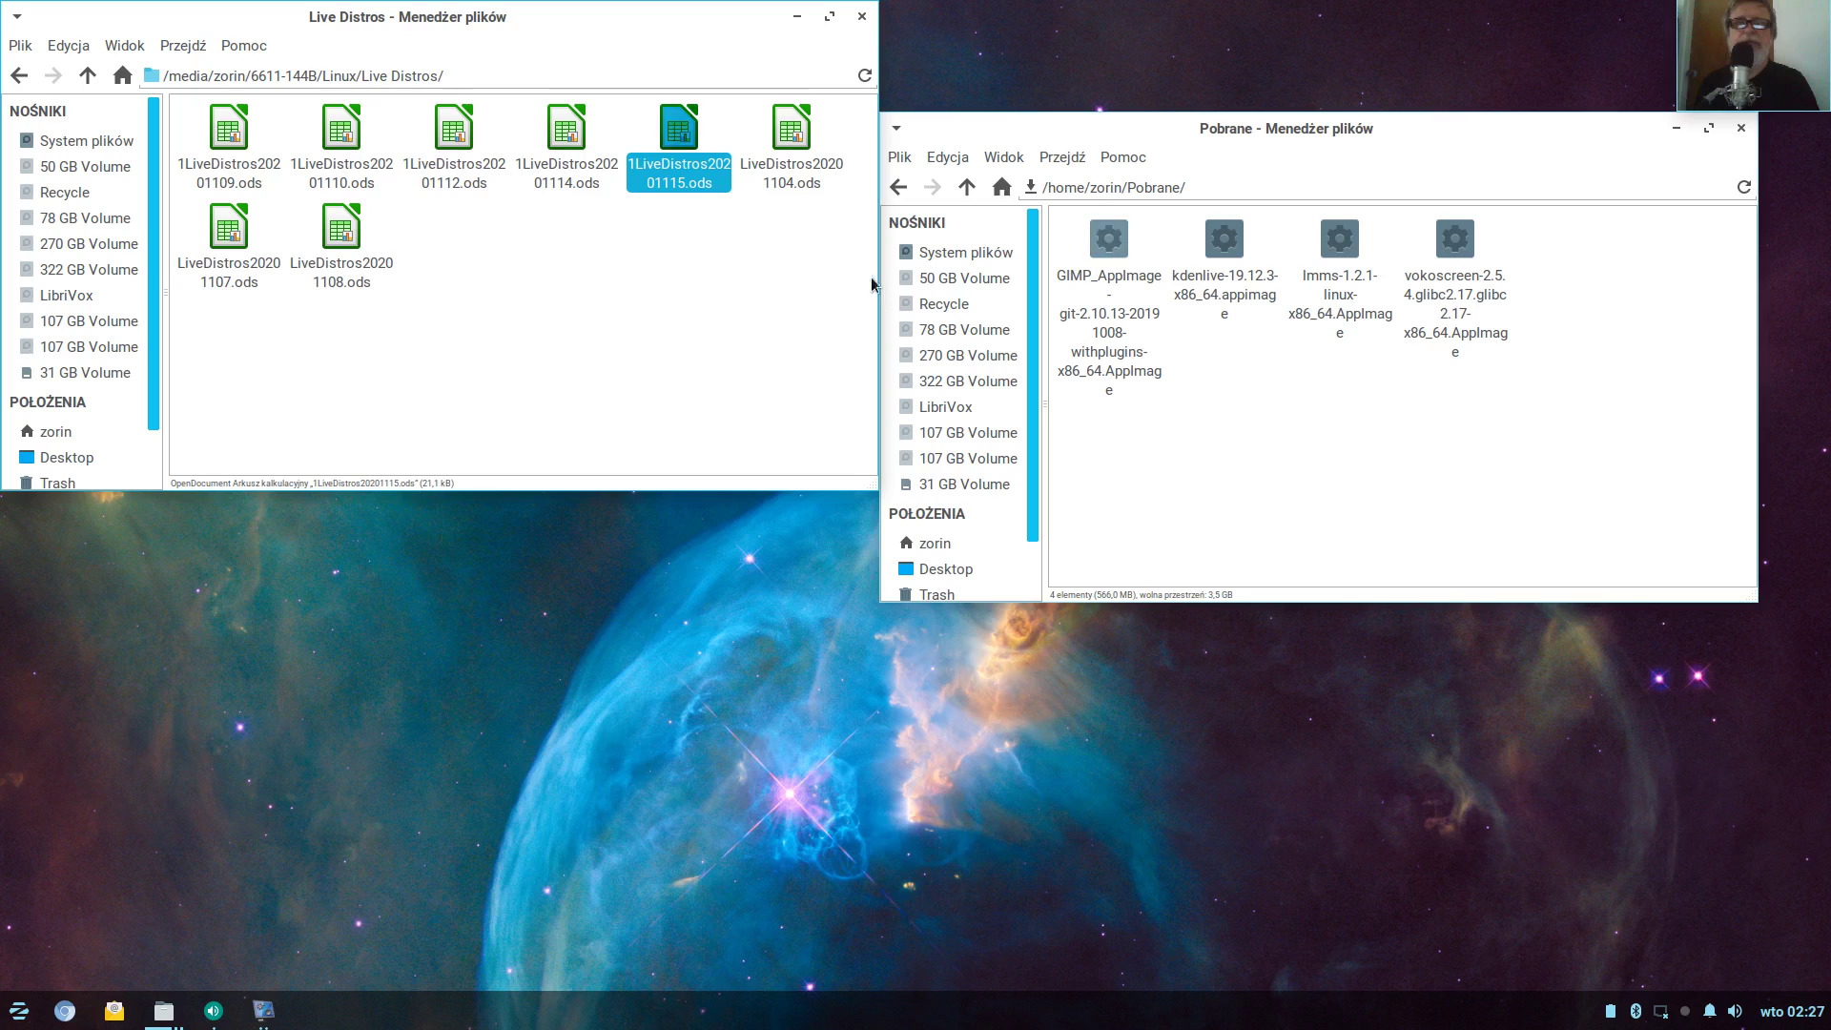
{"action": "left_click_drag", "start_coordinate": [652, 131], "coordinate": [1605, 384]}
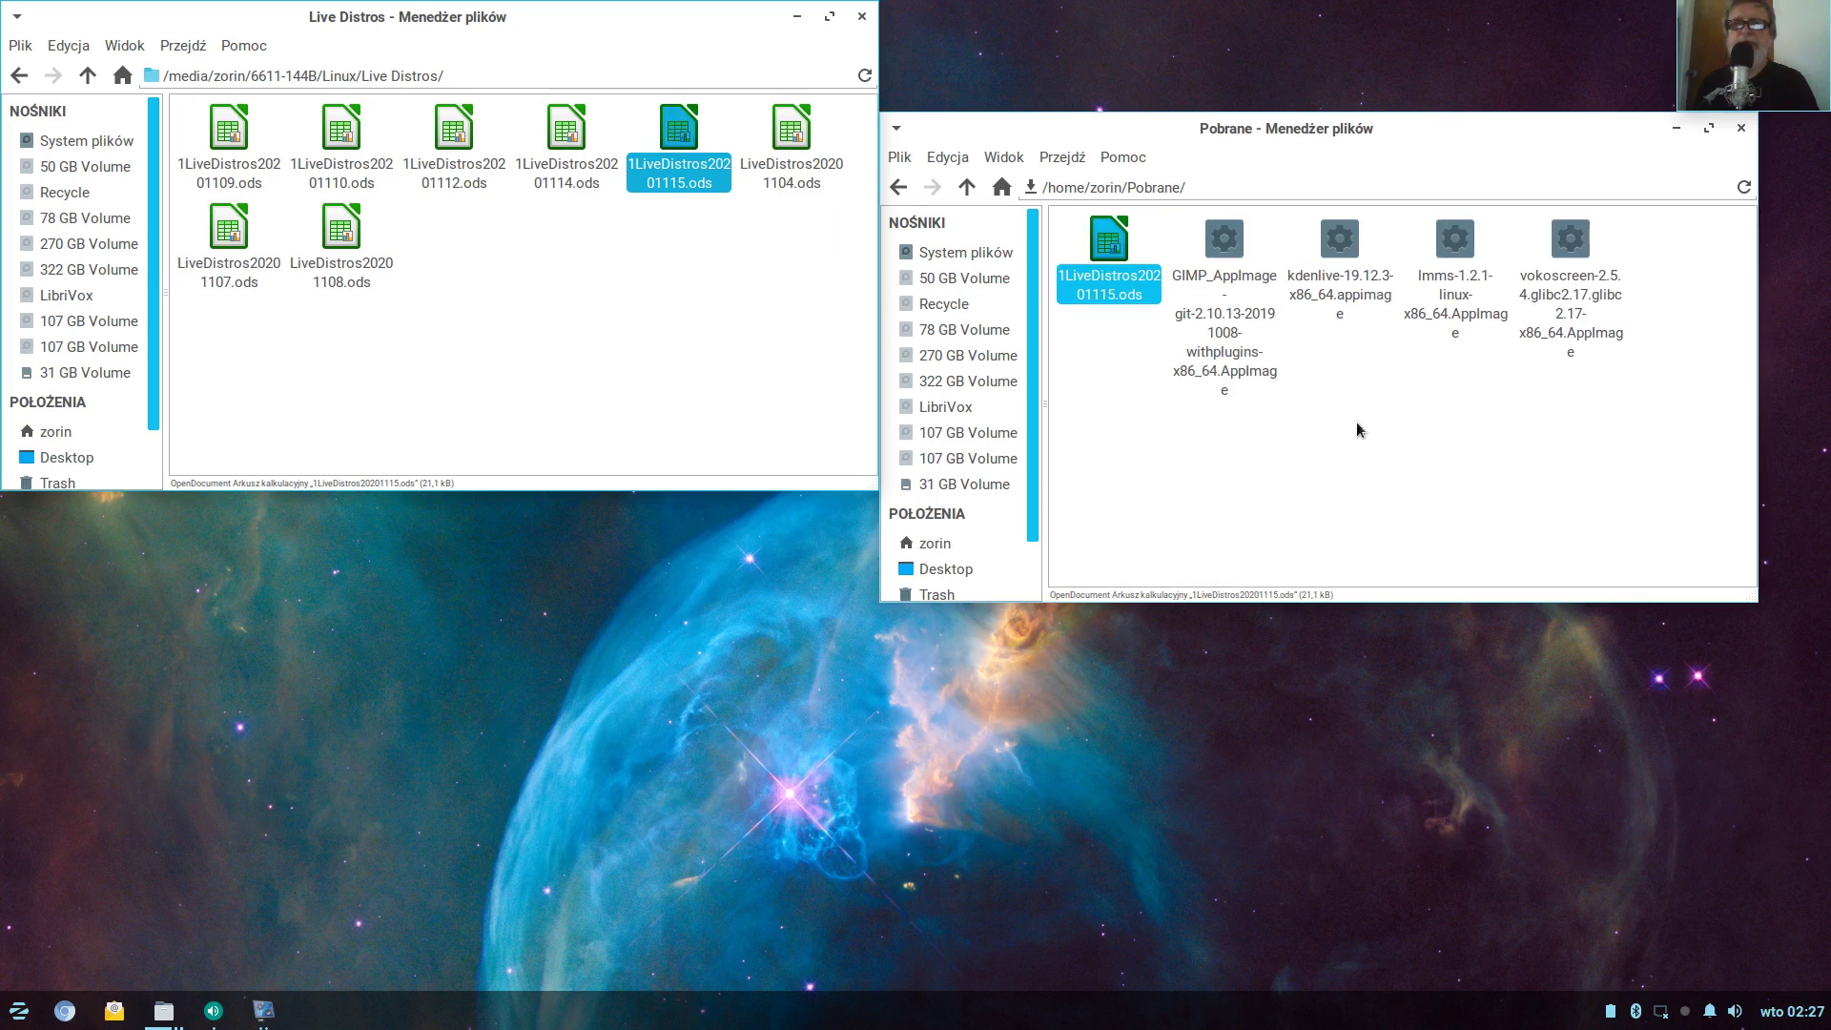
{"action": "left_click", "coordinate": [797, 16]}
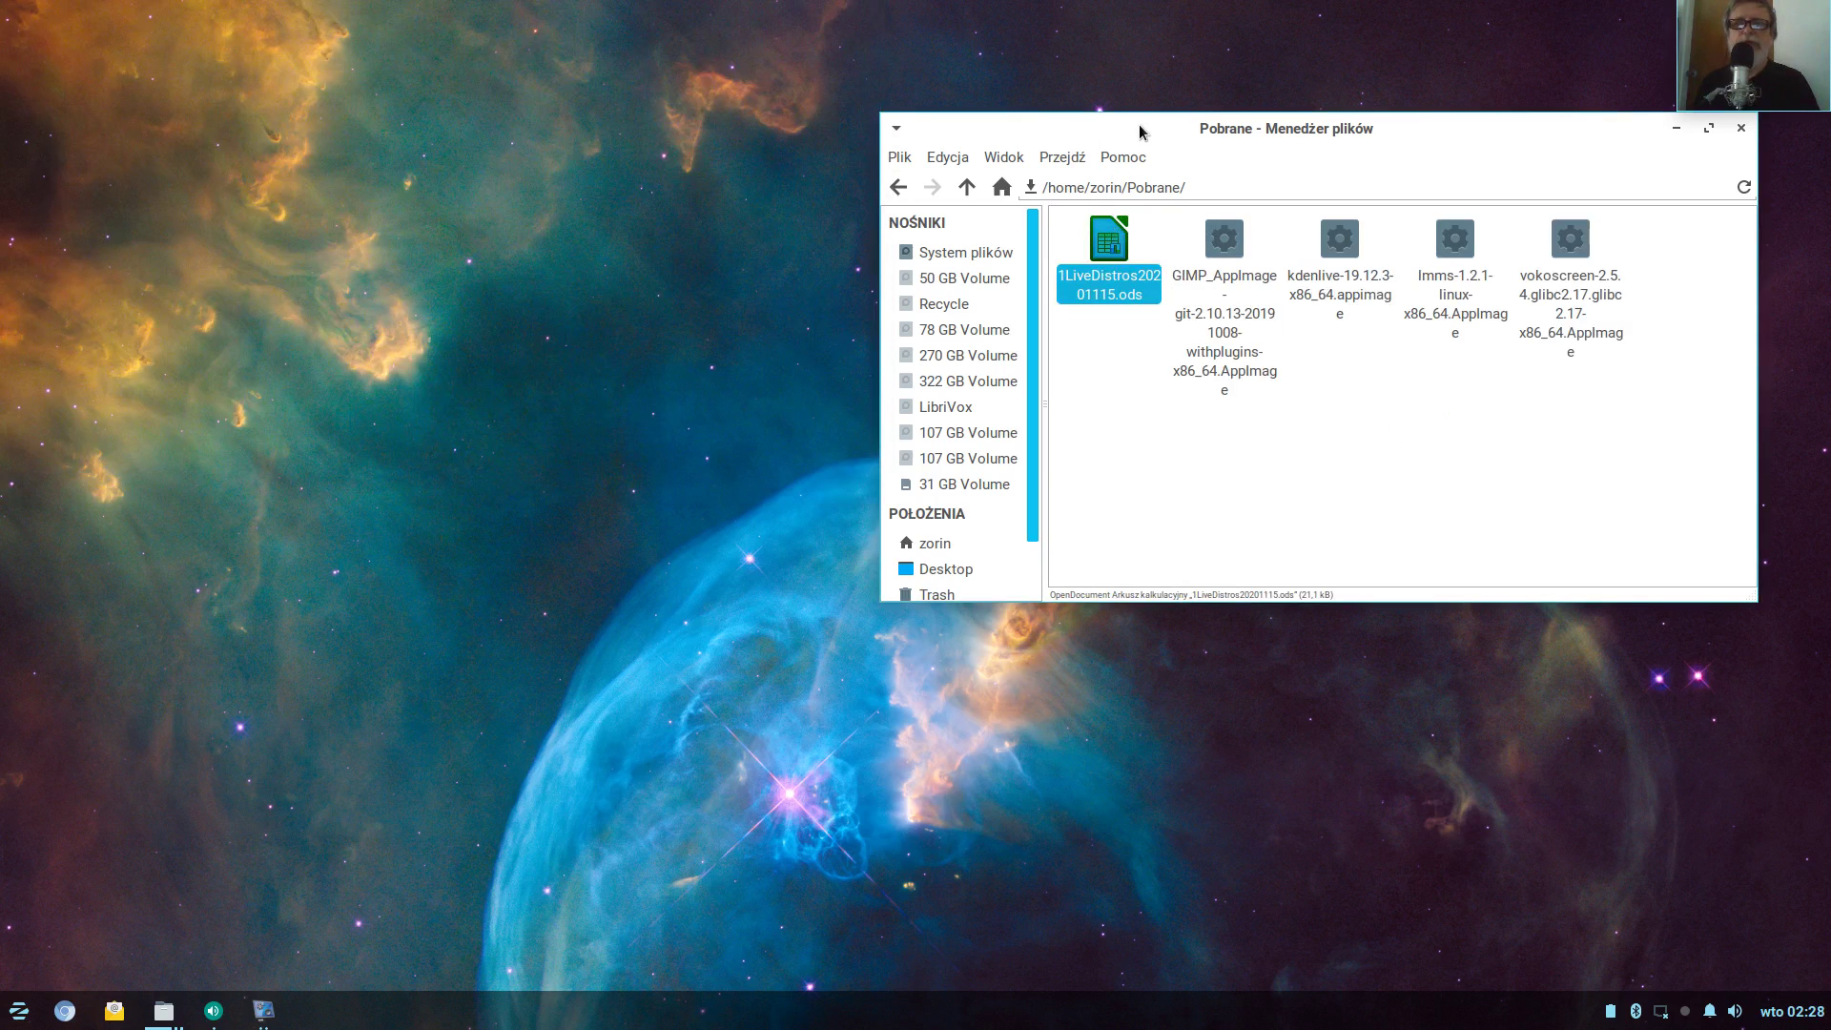
{"action": "left_click_drag", "start_coordinate": [1137, 132], "coordinate": [714, 126]}
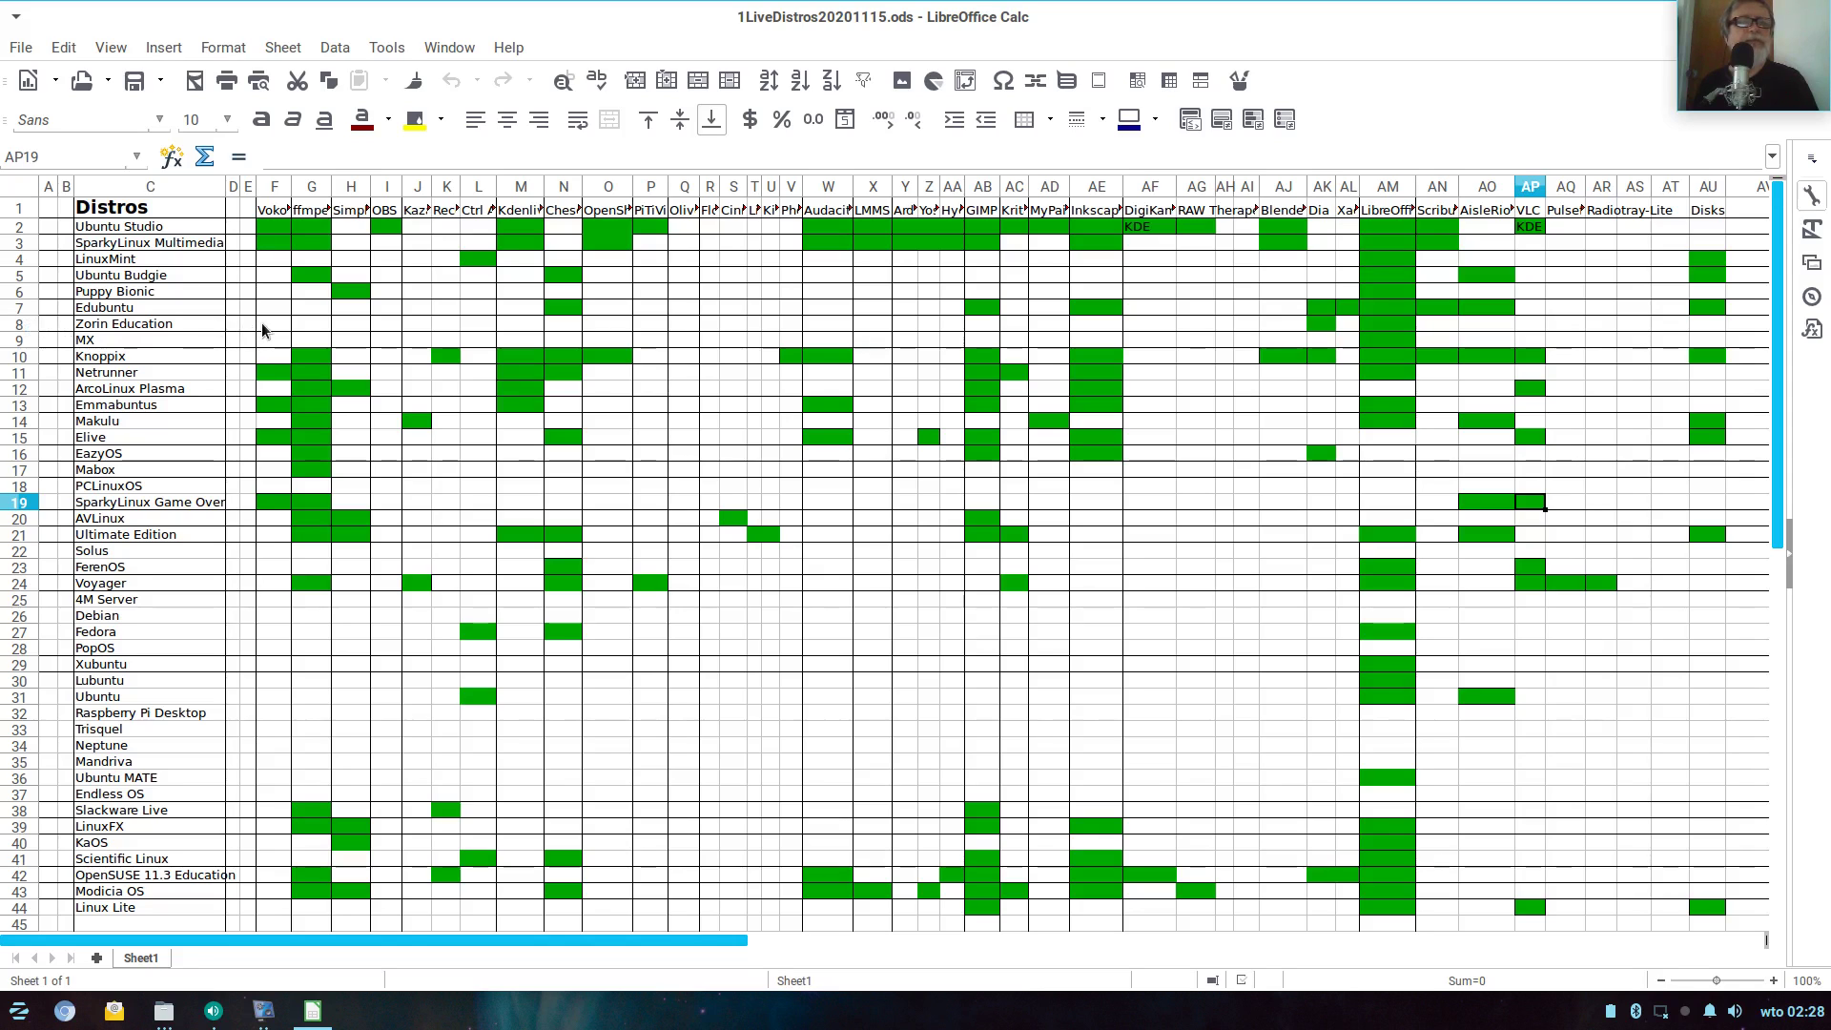
Copy the green marker from cell N7 in the Edubuntu row to cell N8 in the Zorin Education row
{"action": "left_click", "coordinate": [18, 326]}
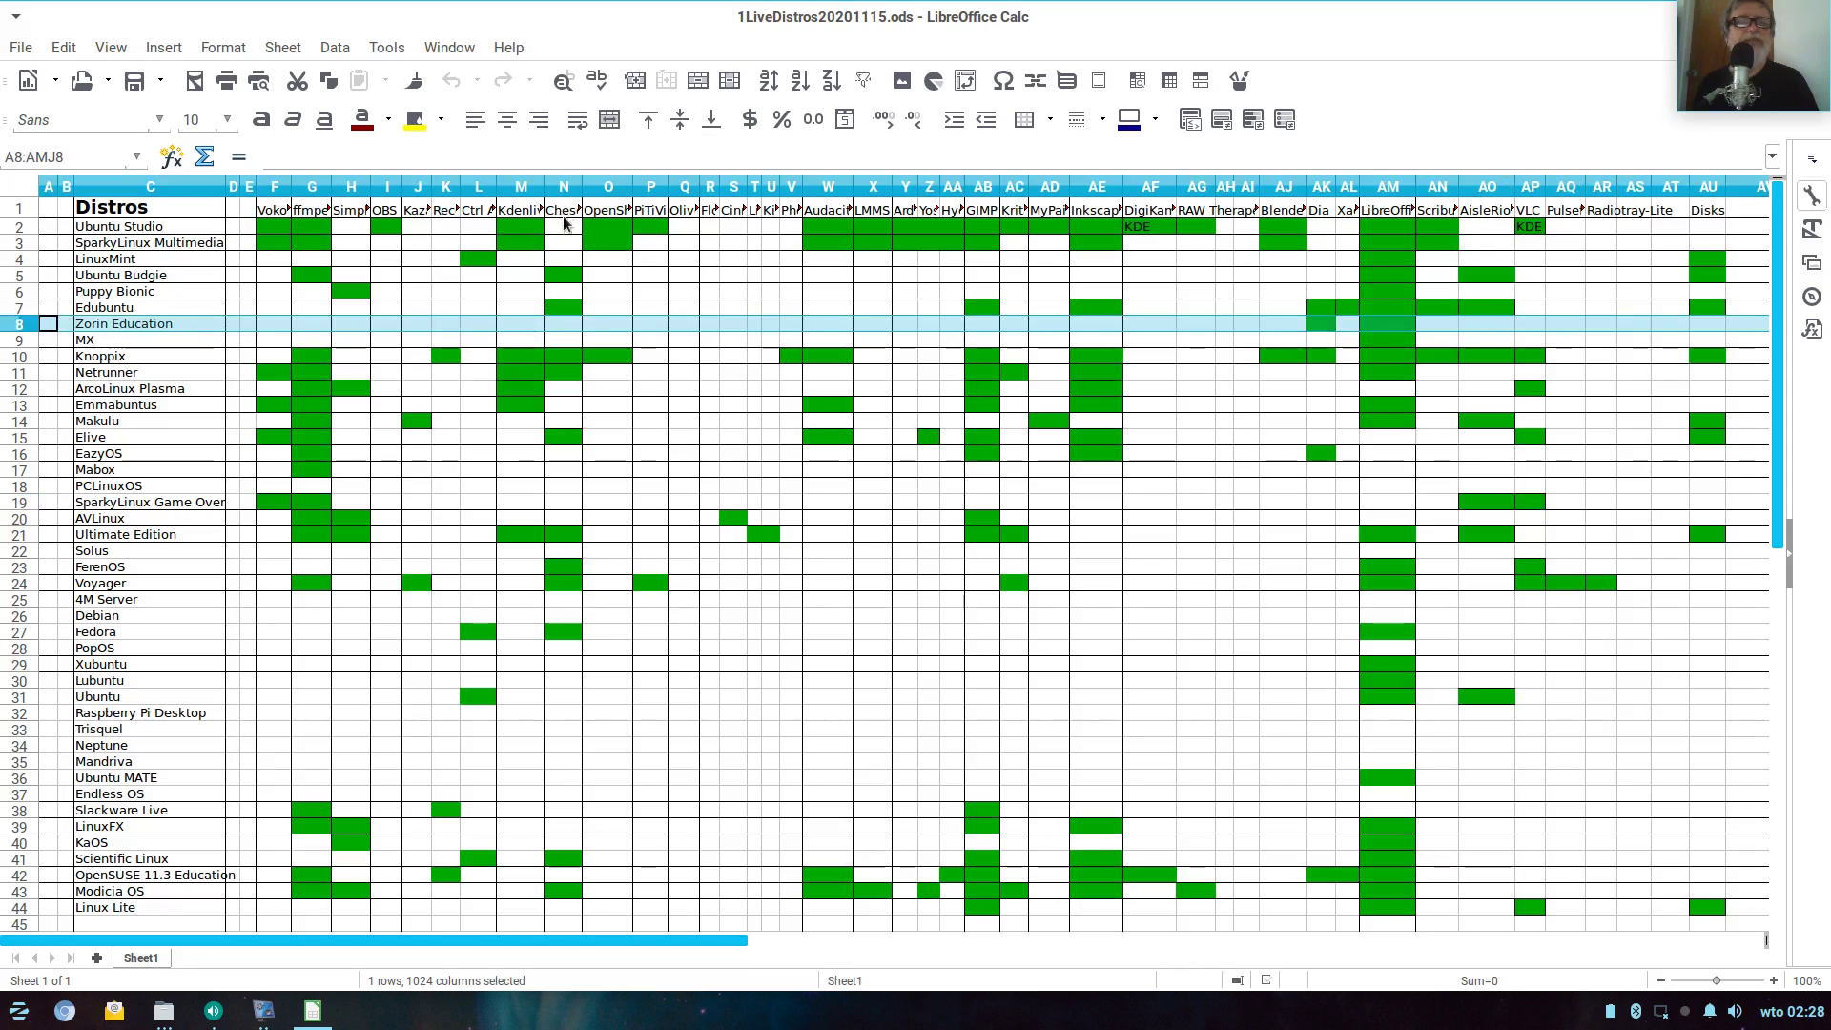
{"action": "right_click", "coordinate": [565, 303]}
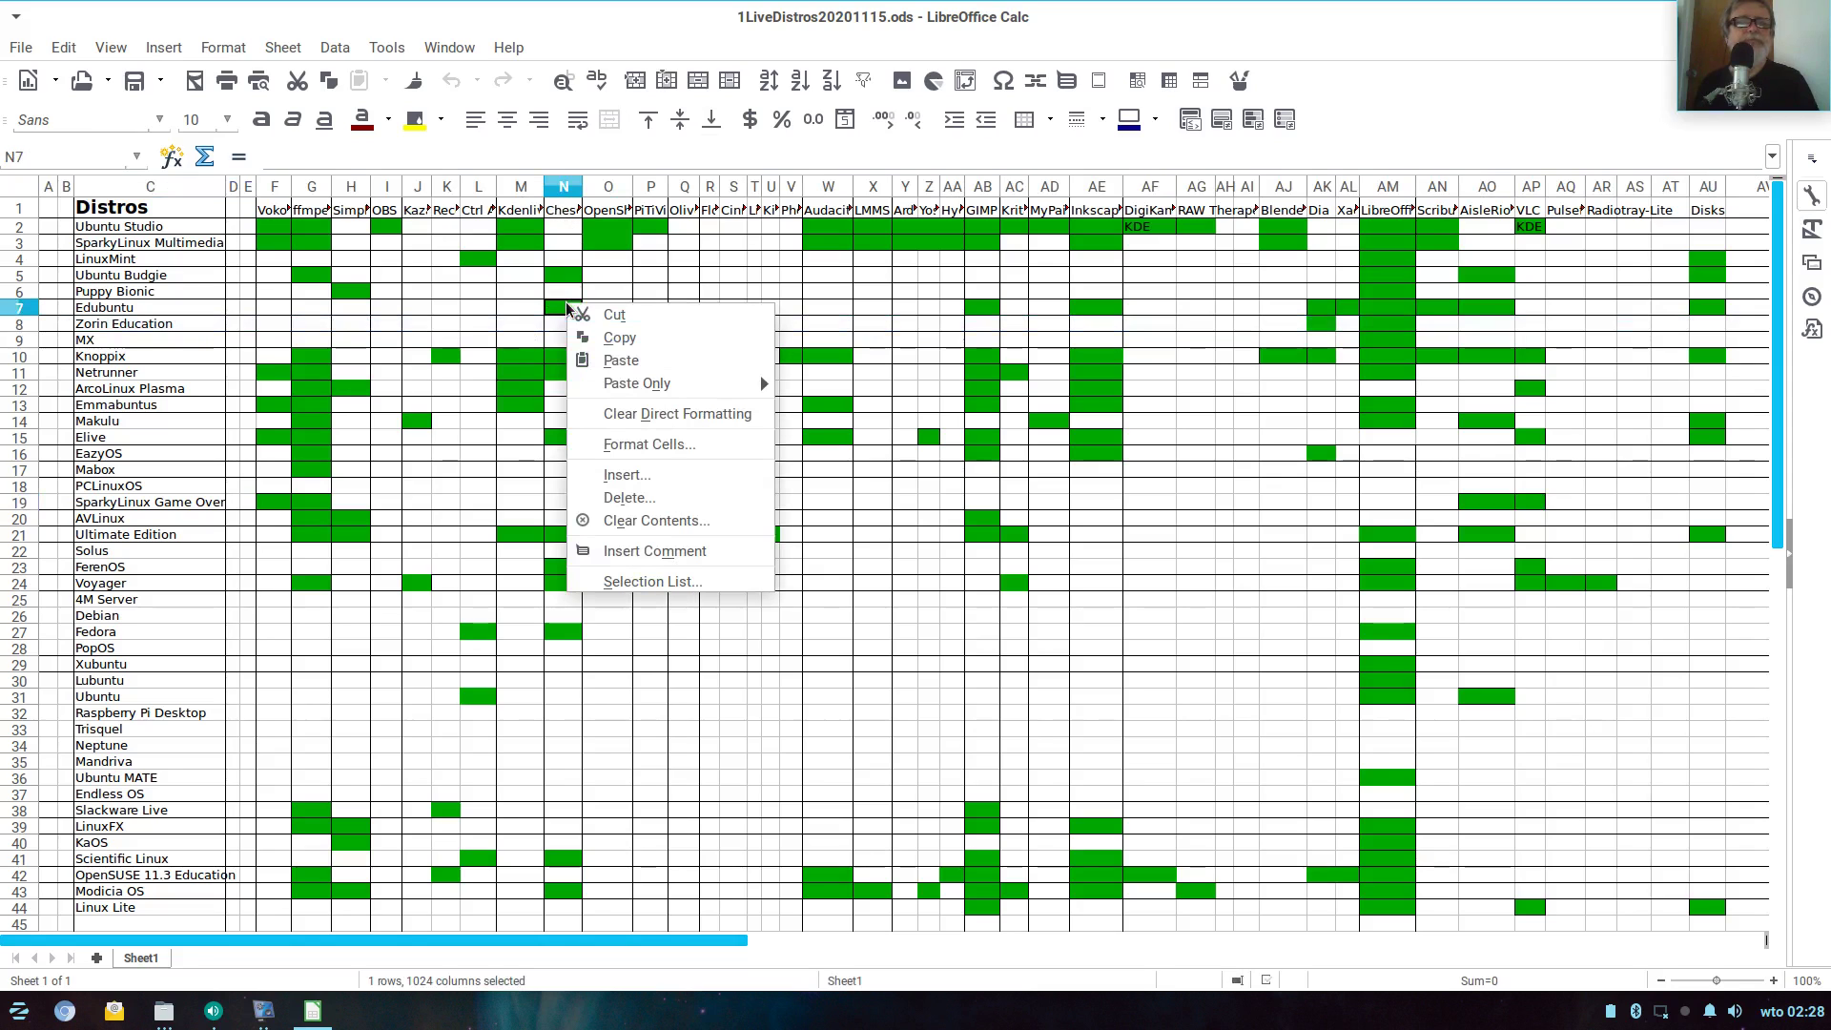
{"action": "left_click", "coordinate": [618, 338]}
{"action": "left_click", "coordinate": [561, 326]}
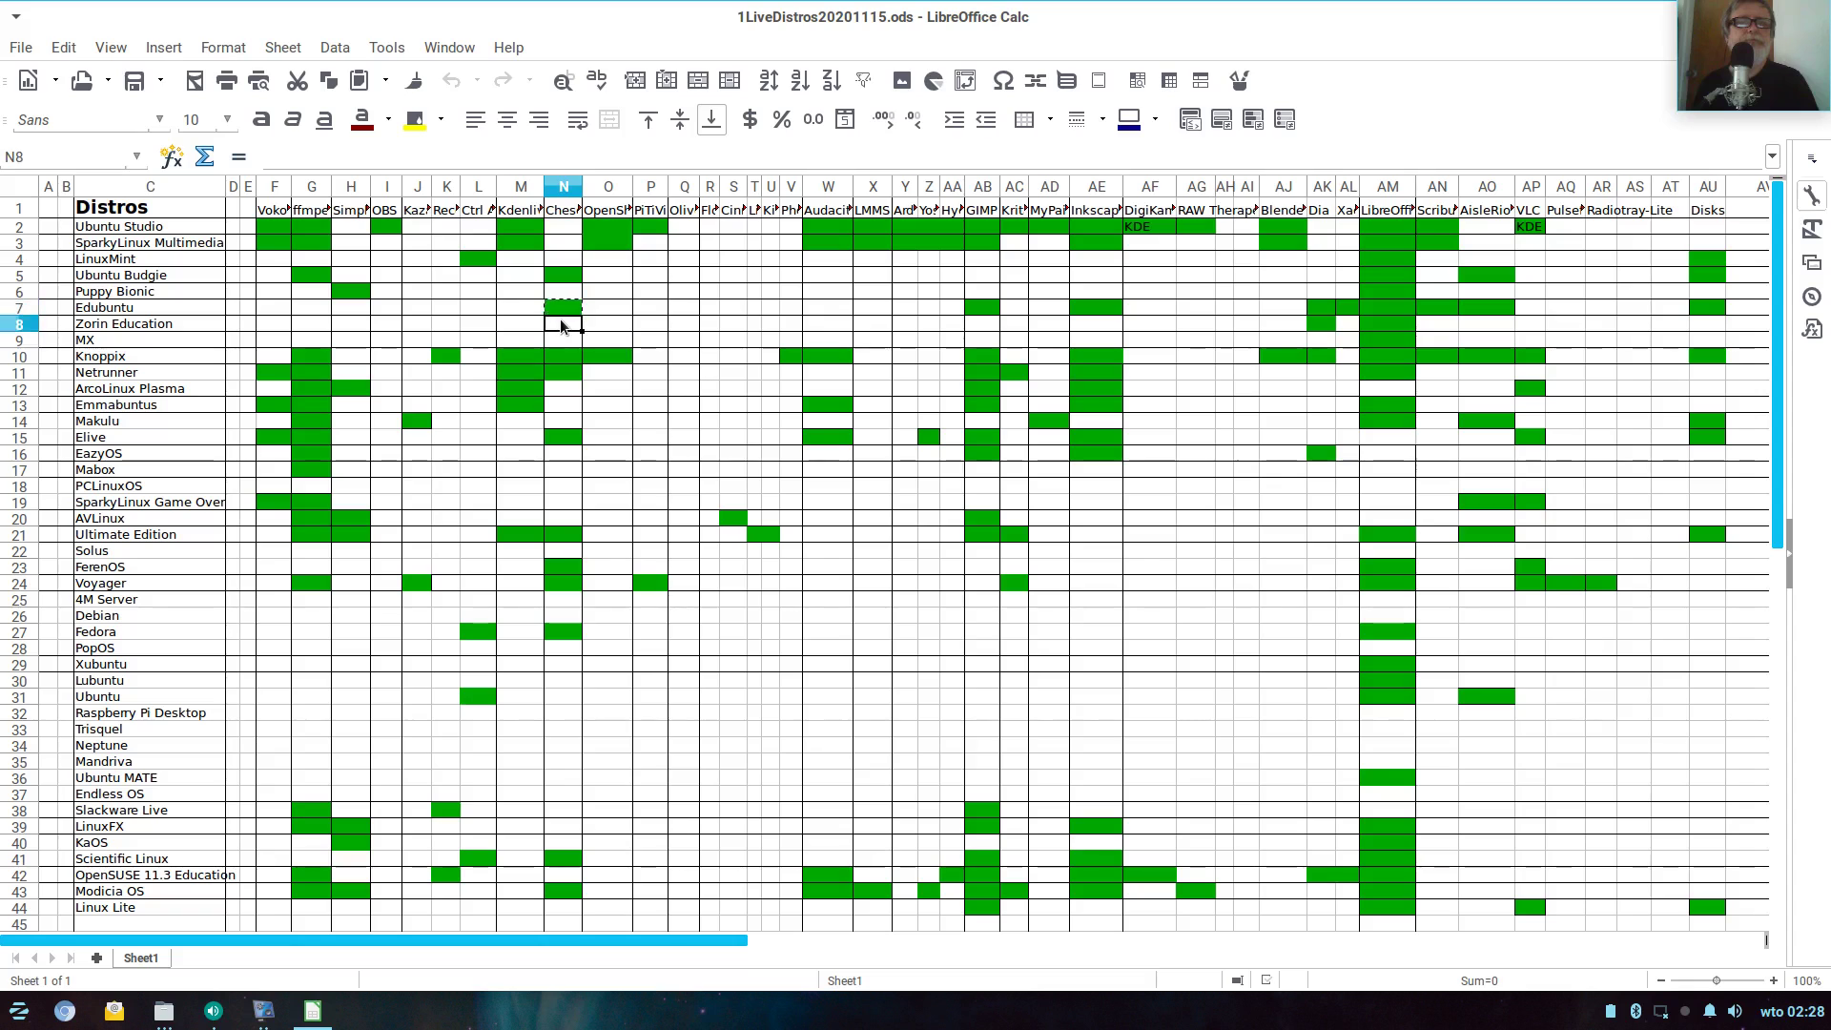
{"action": "right_click", "coordinate": [562, 323]}
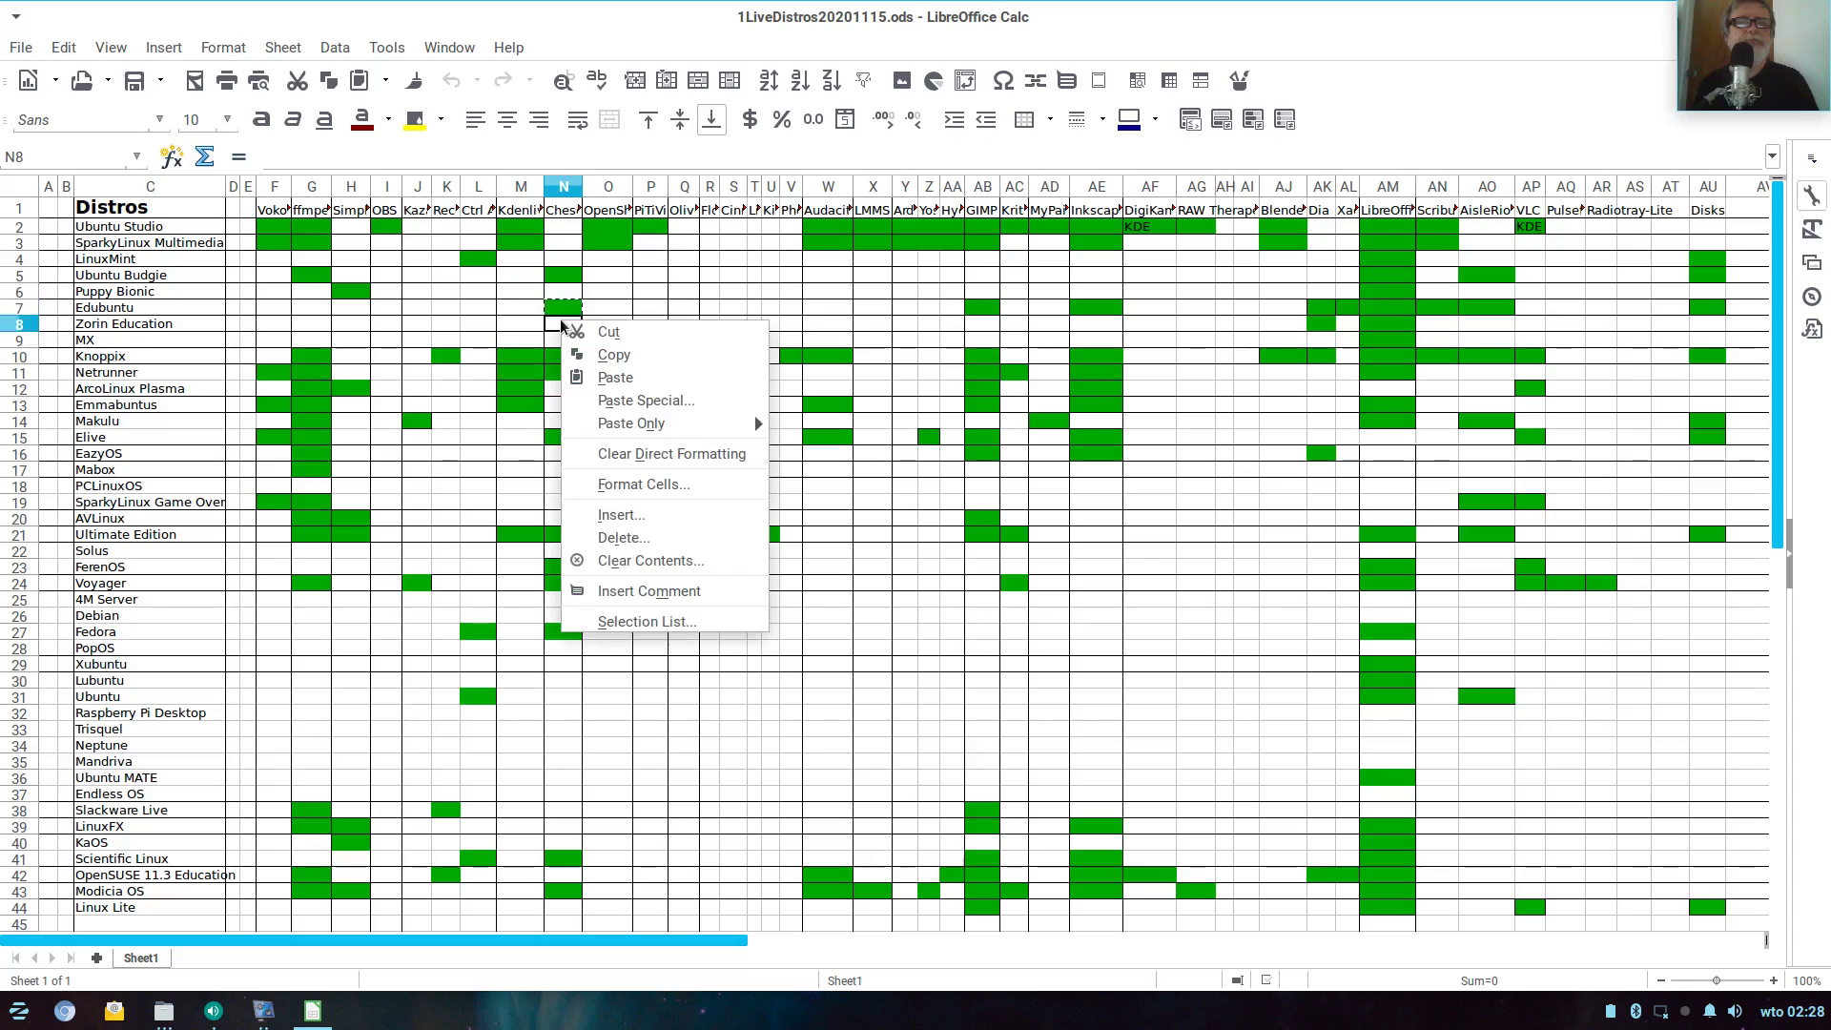
{"action": "left_click", "coordinate": [610, 378]}
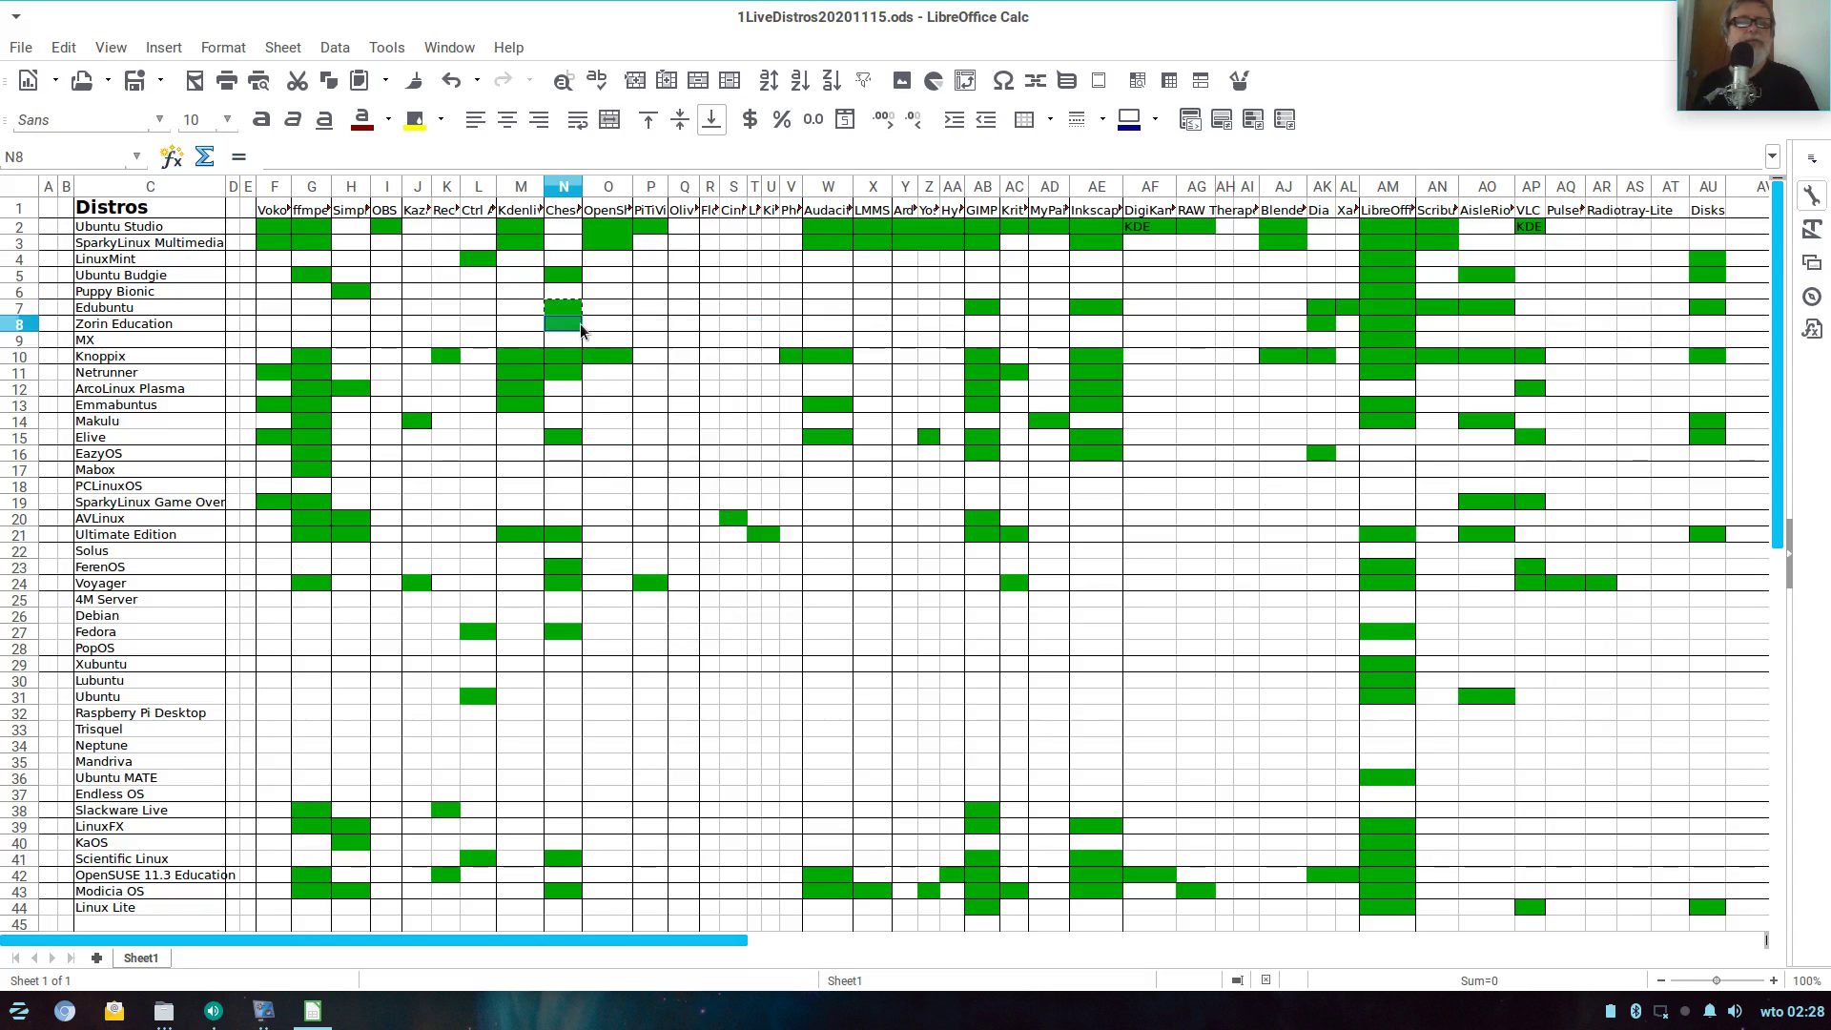
Highlight the Zorin Education row and widen columns V, U and T to make their program headings easier to read
{"action": "left_click", "coordinate": [27, 324]}
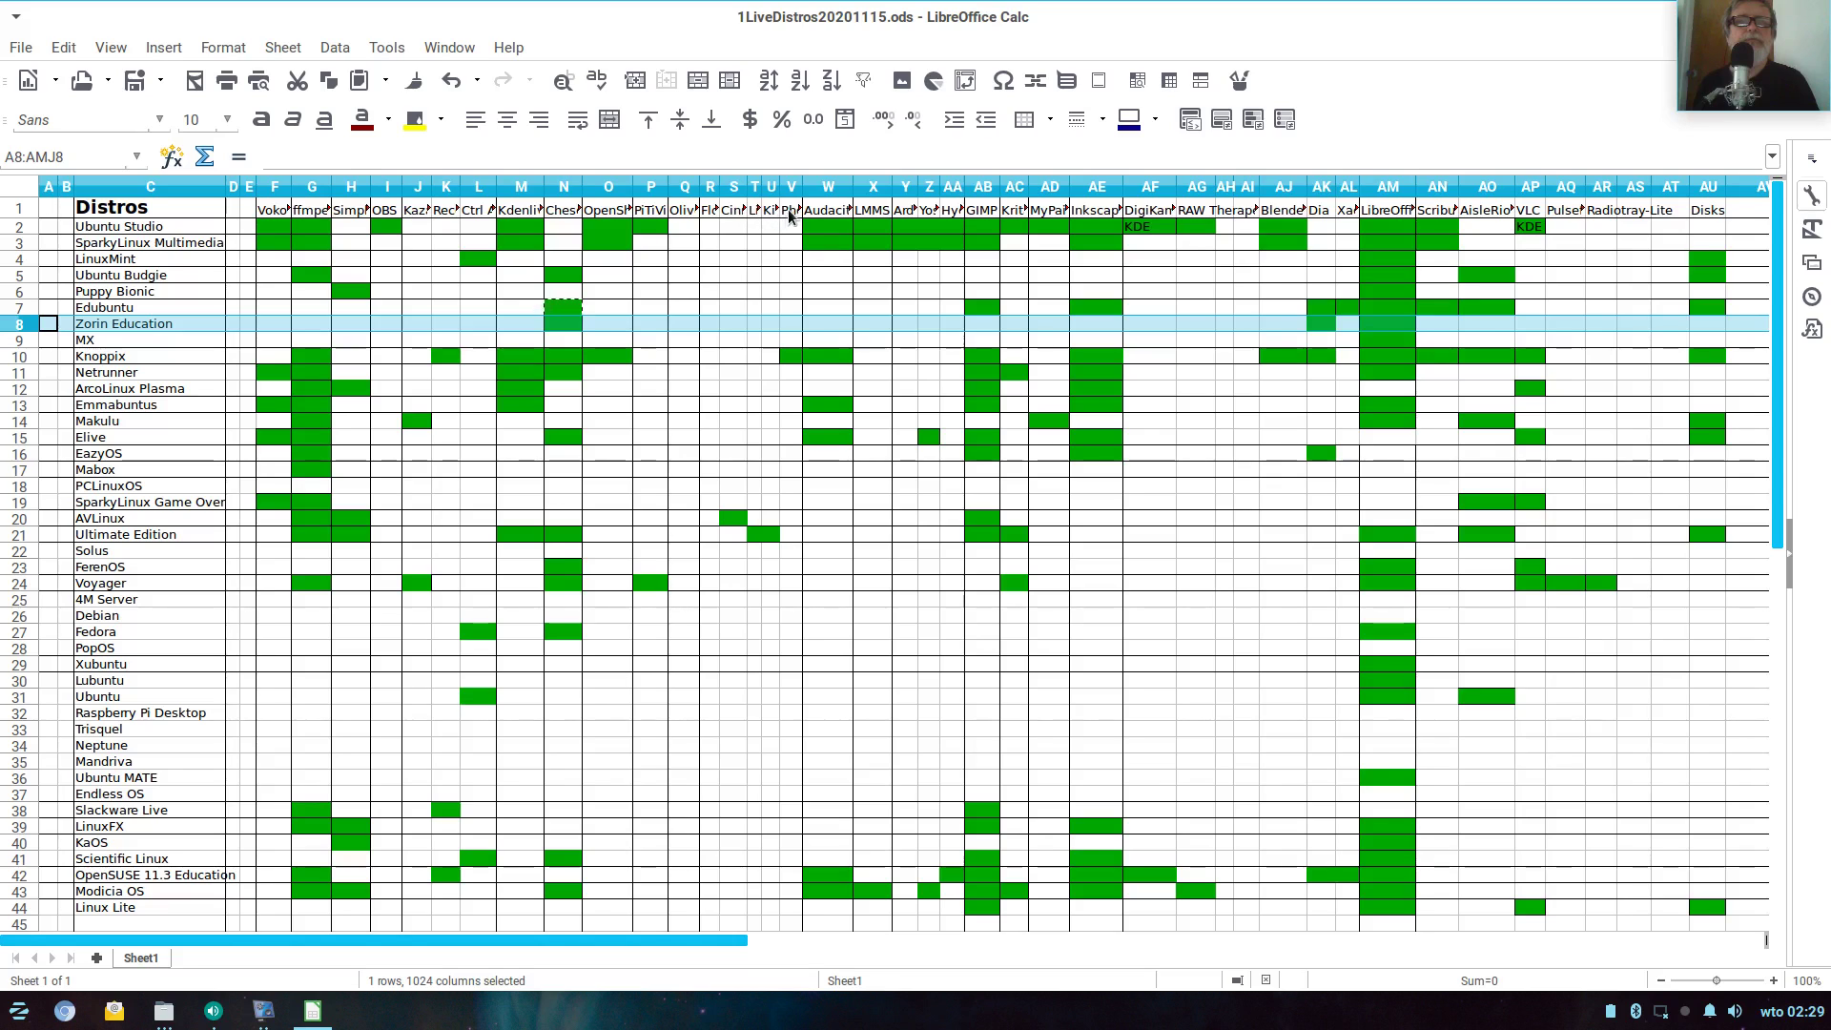
{"action": "left_click", "coordinate": [791, 211]}
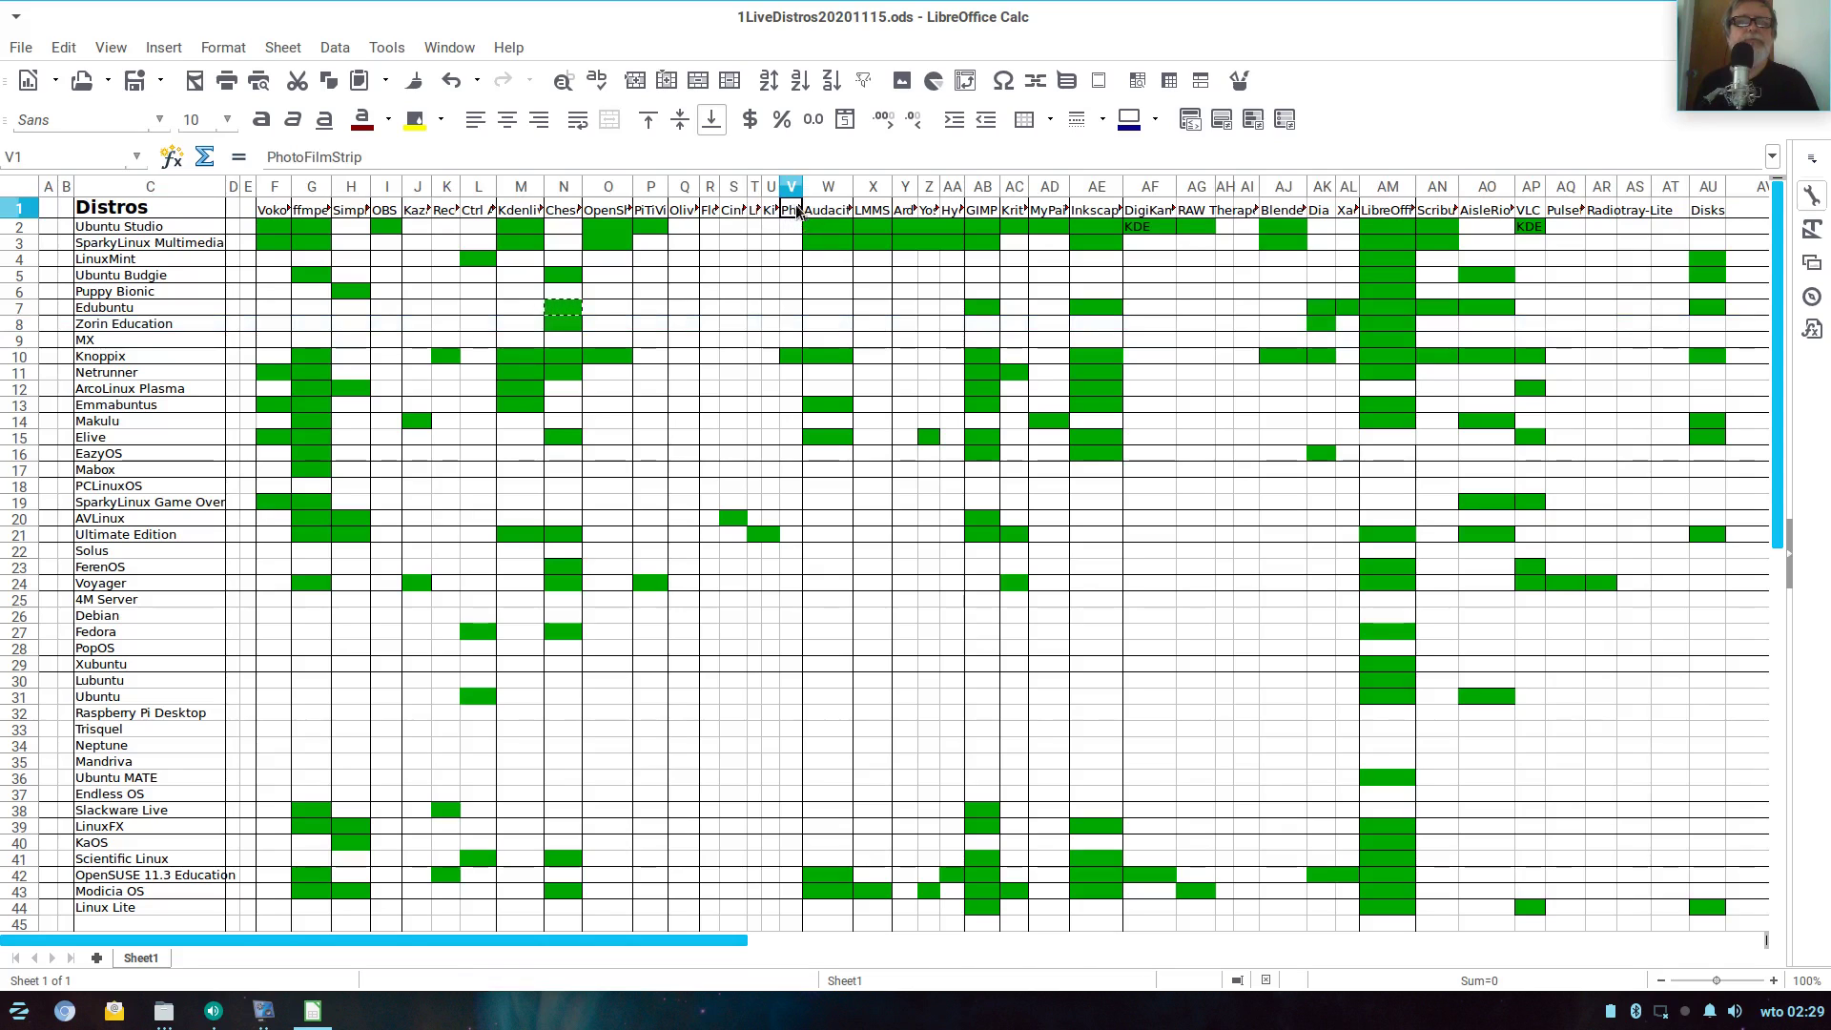
{"action": "left_click_drag", "start_coordinate": [801, 183], "coordinate": [826, 183]}
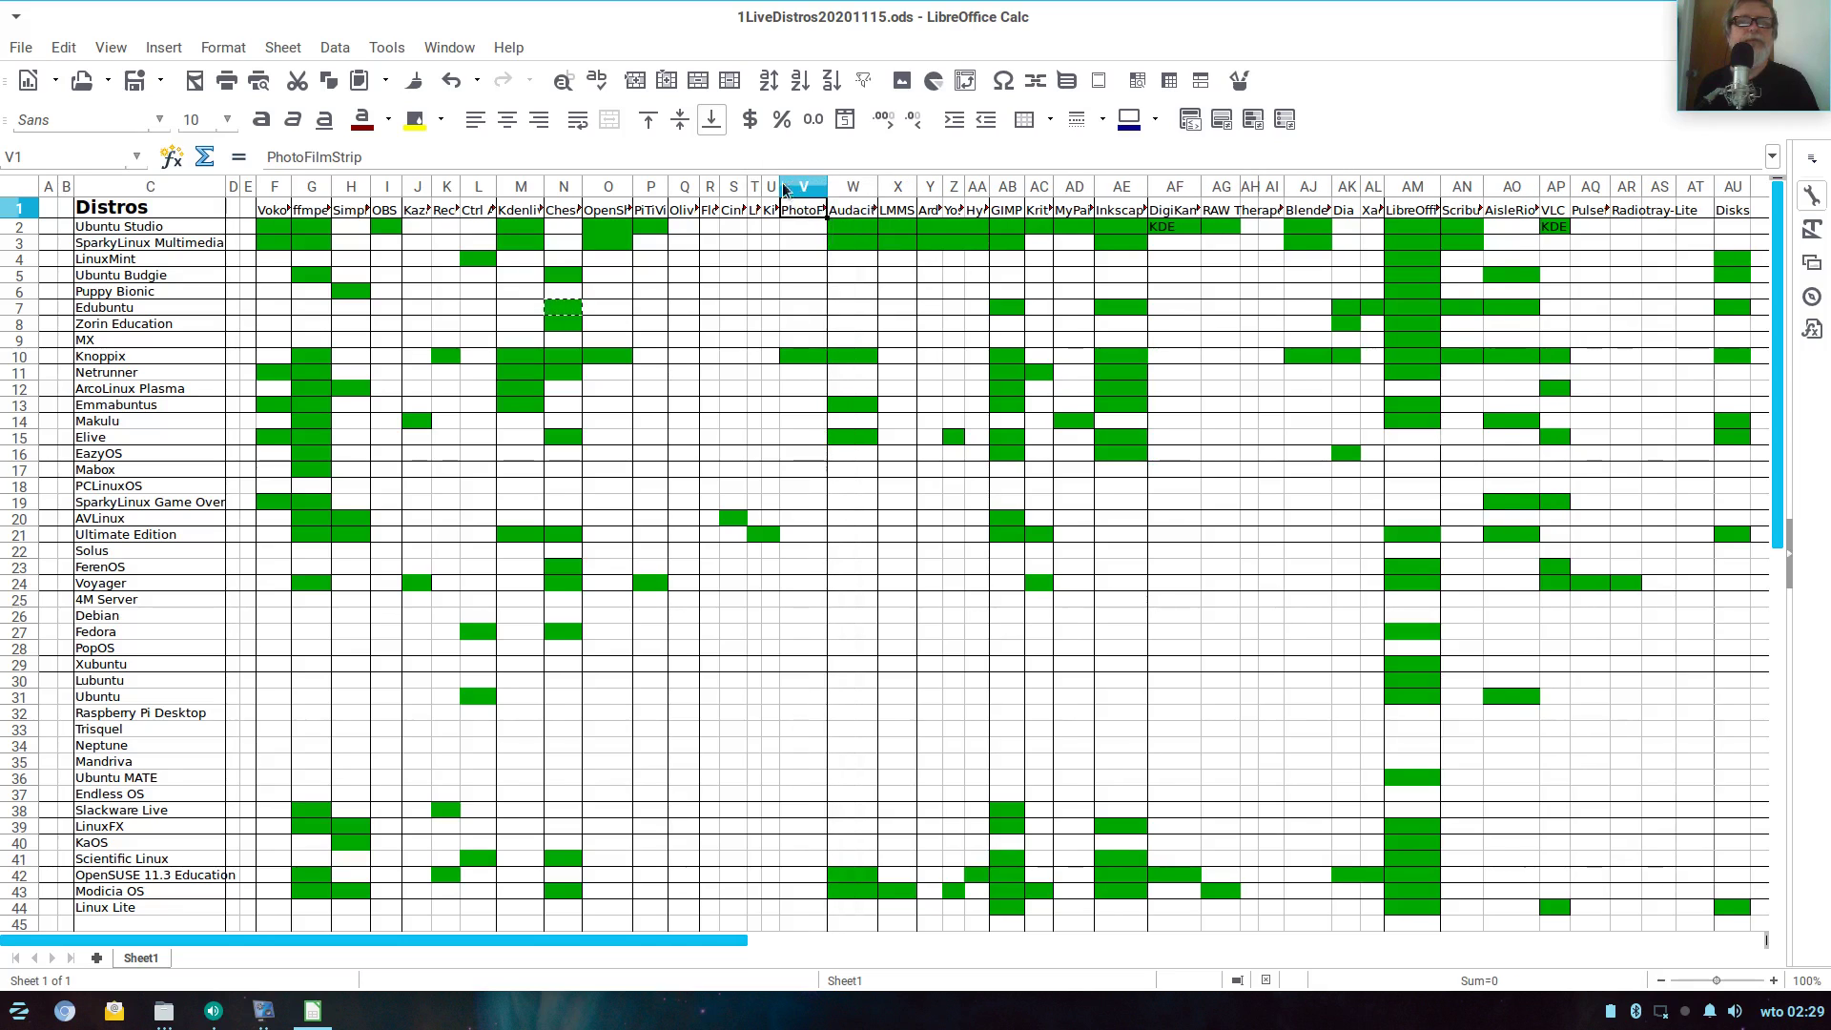
{"action": "left_click_drag", "start_coordinate": [783, 187], "coordinate": [791, 188]}
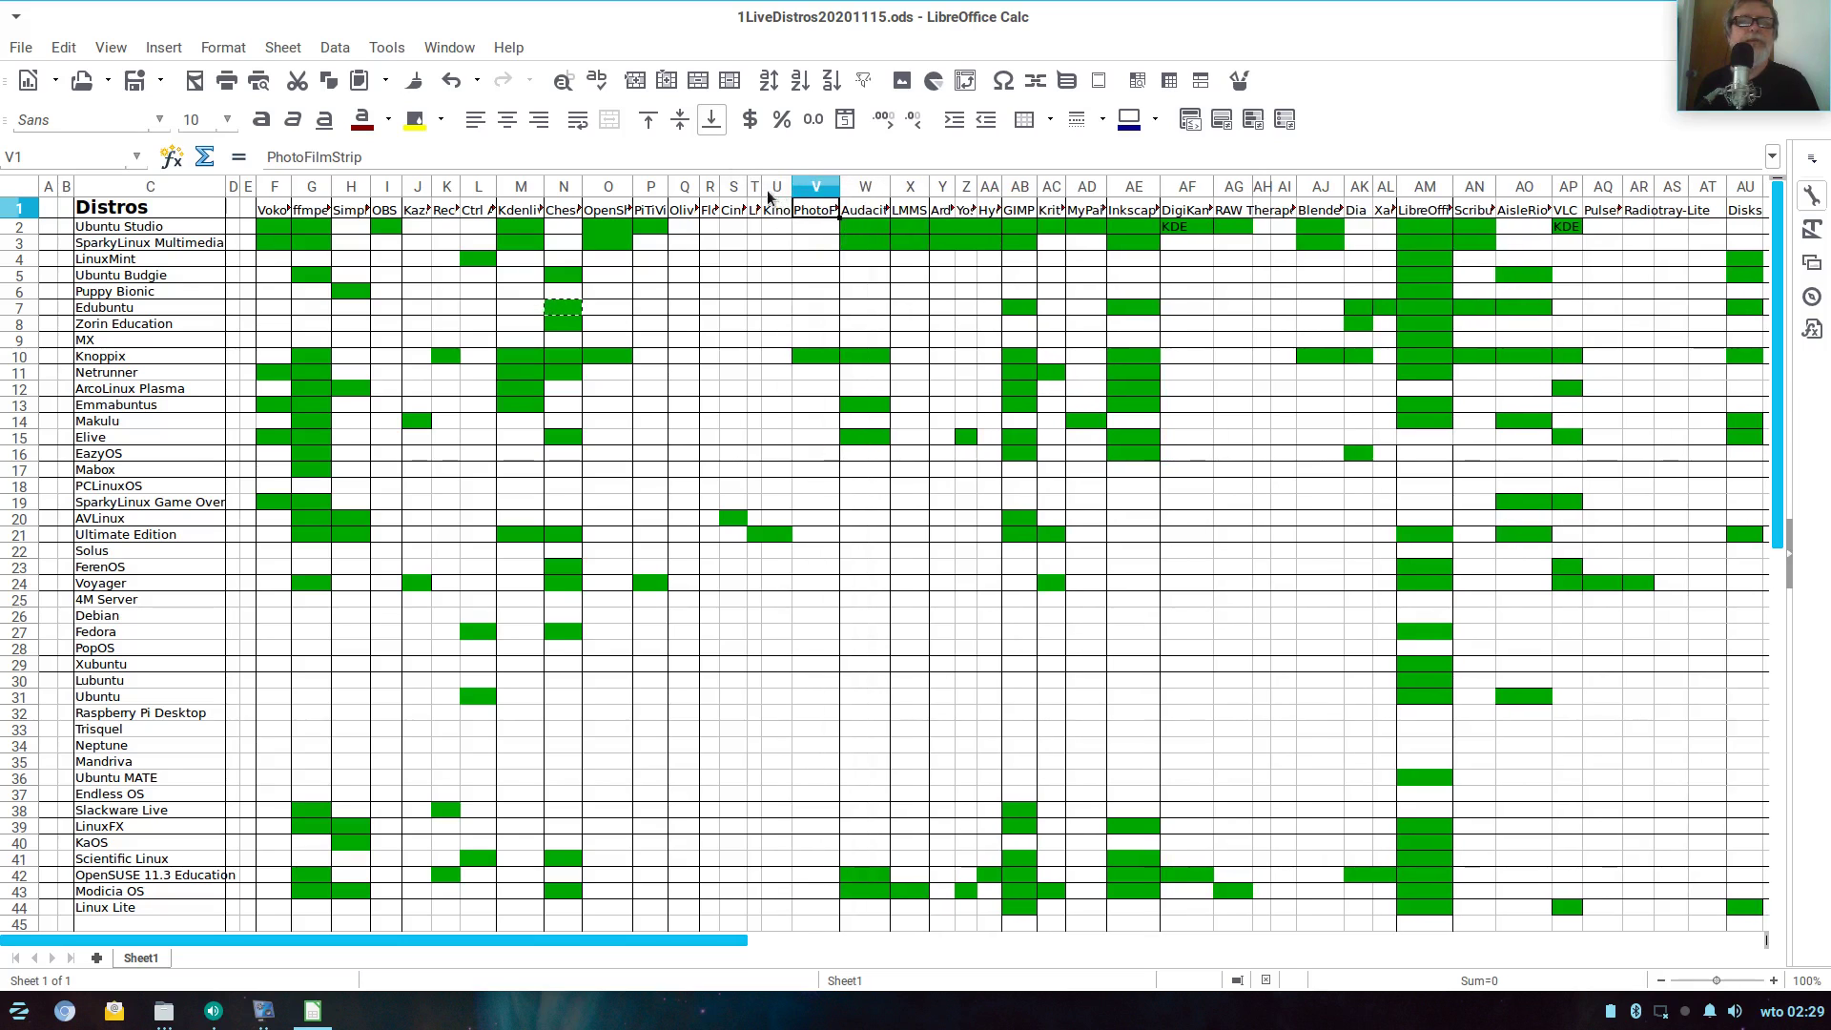
{"action": "left_click_drag", "start_coordinate": [761, 189], "coordinate": [771, 190]}
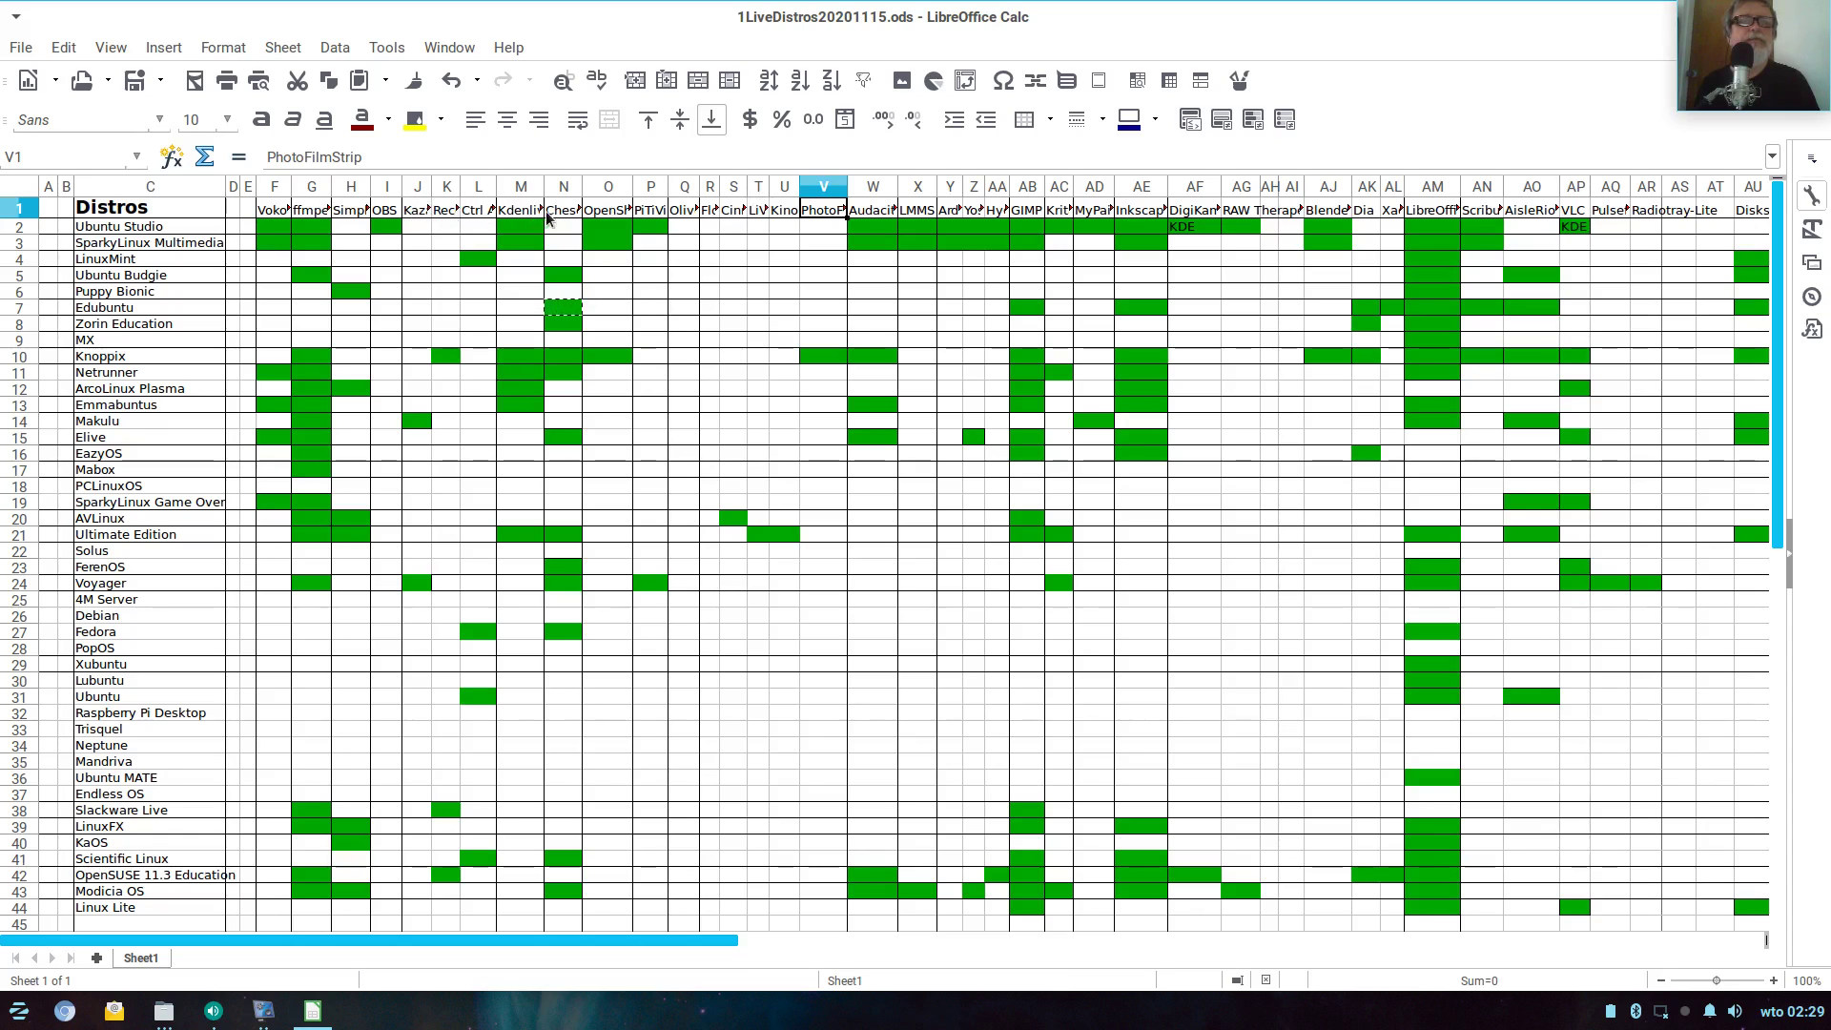
Paste the copied green marker into cell P8, the PiTiVi column of the Zorin Education row
{"action": "left_click", "coordinate": [638, 325]}
{"action": "right_click", "coordinate": [638, 326]}
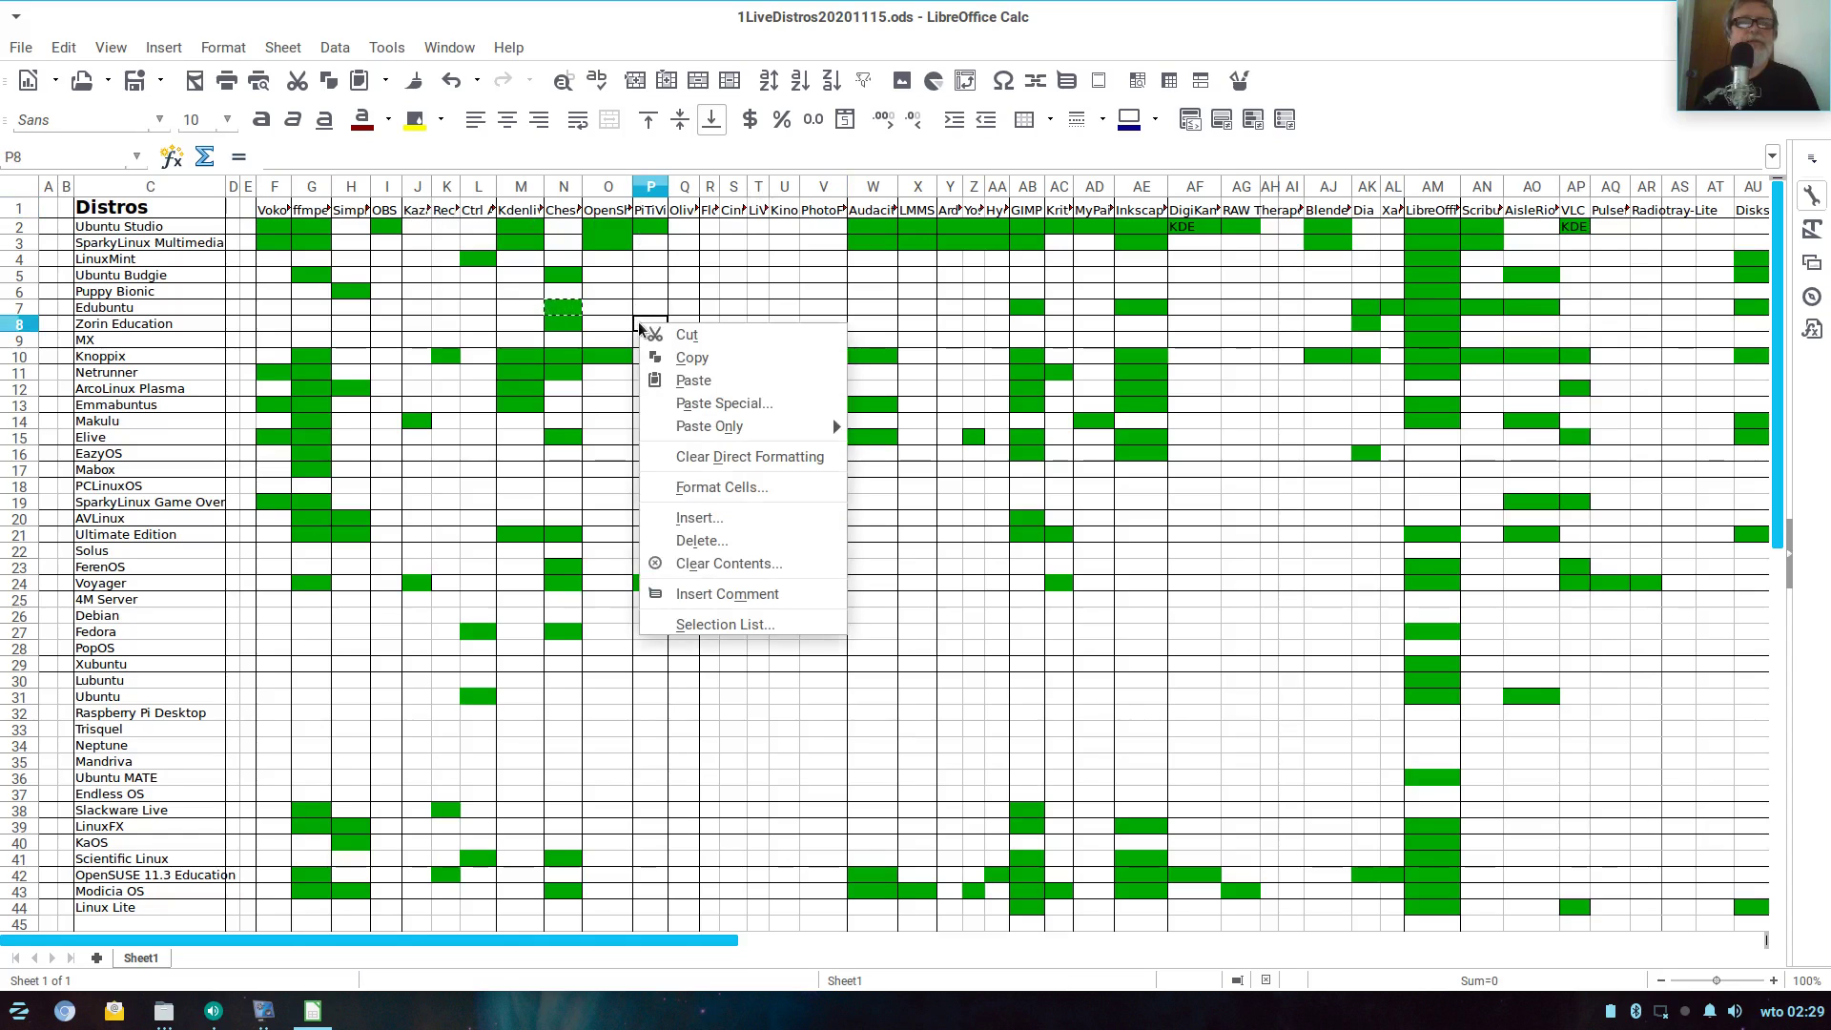
{"action": "left_click", "coordinate": [680, 380]}
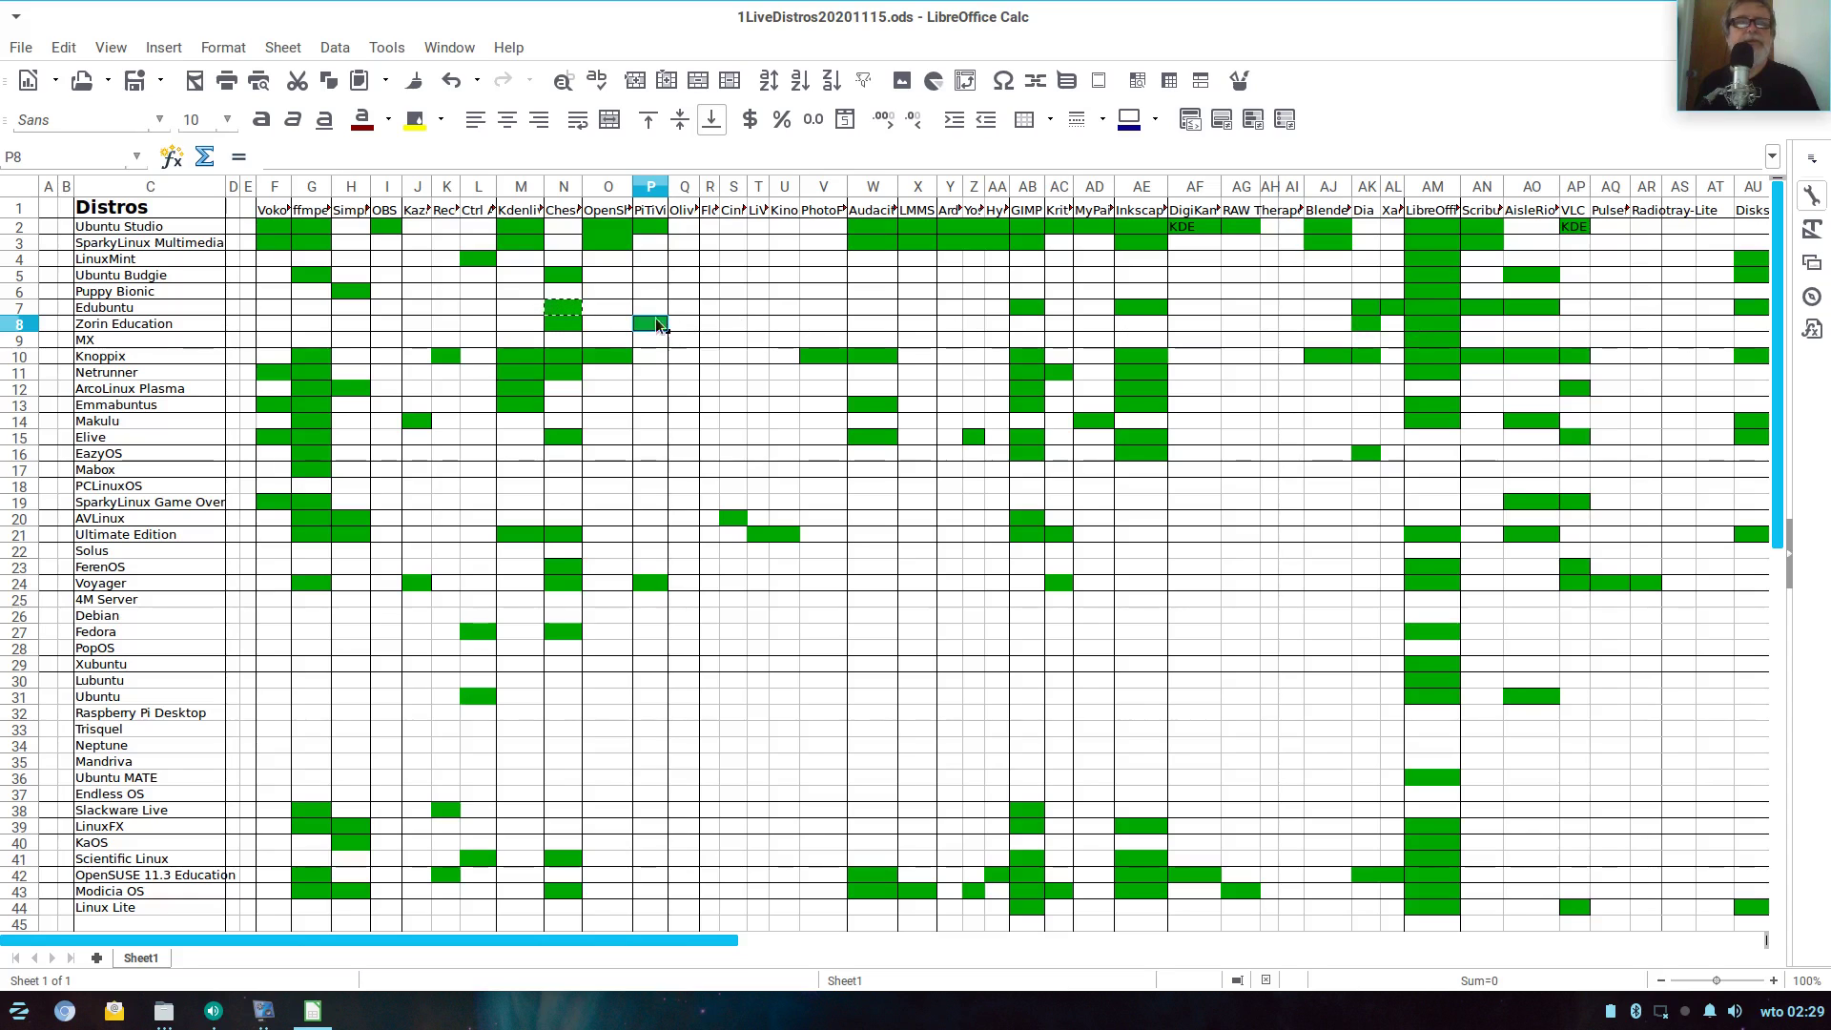
Highlight the Zorin Education row and search the installed applications for "disk"
{"action": "left_click", "coordinate": [13, 325]}
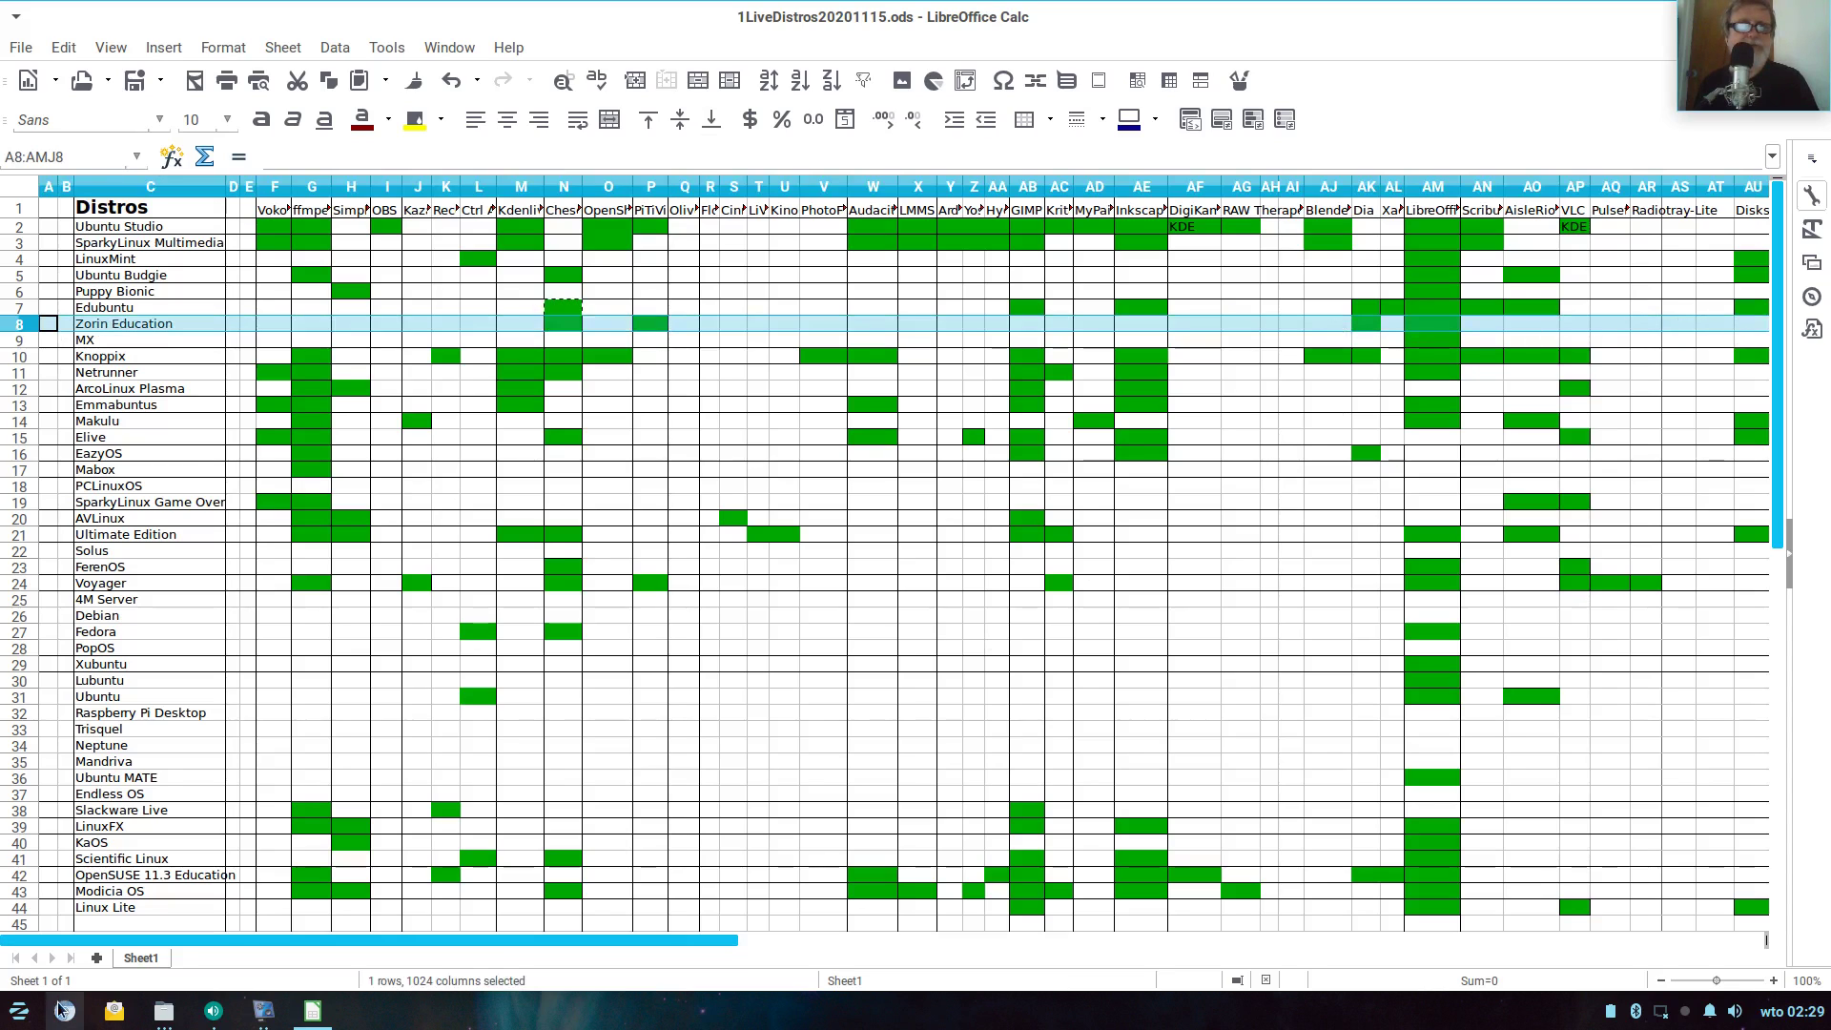
{"action": "left_click", "coordinate": [19, 1013]}
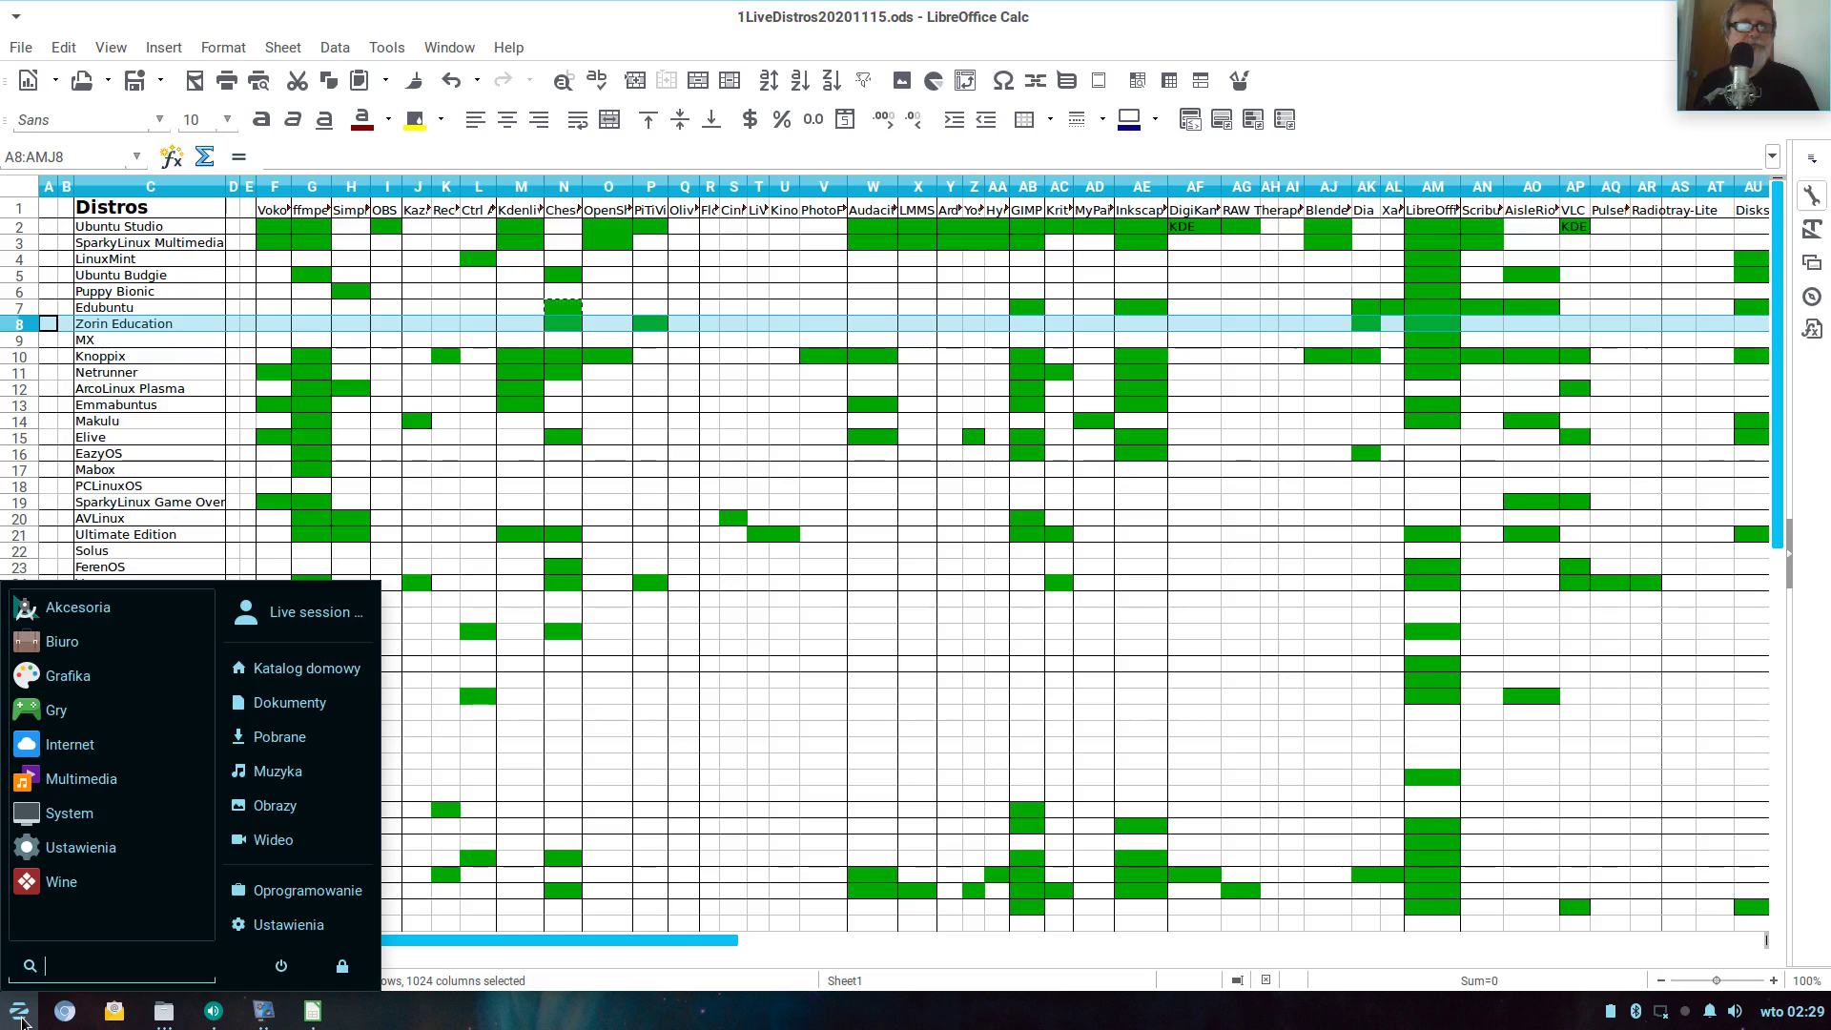
{"action": "type", "text": "d"}
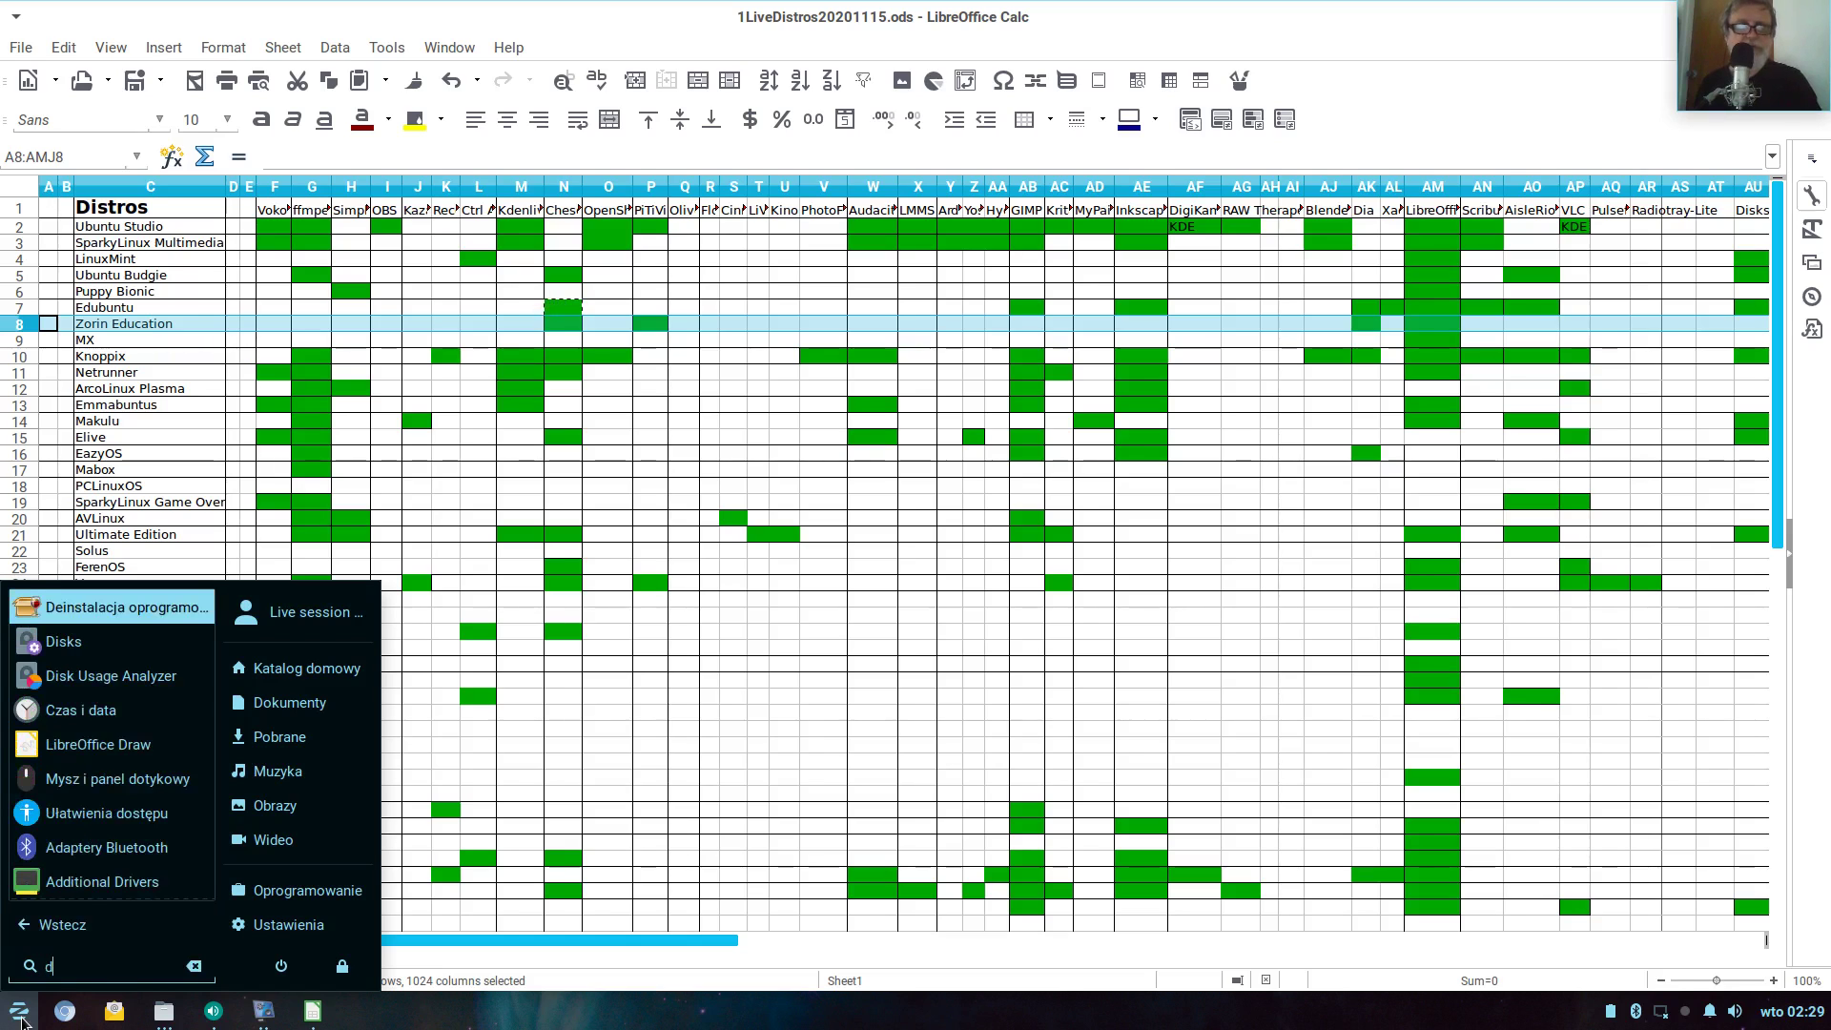
{"action": "type", "text": "is"}
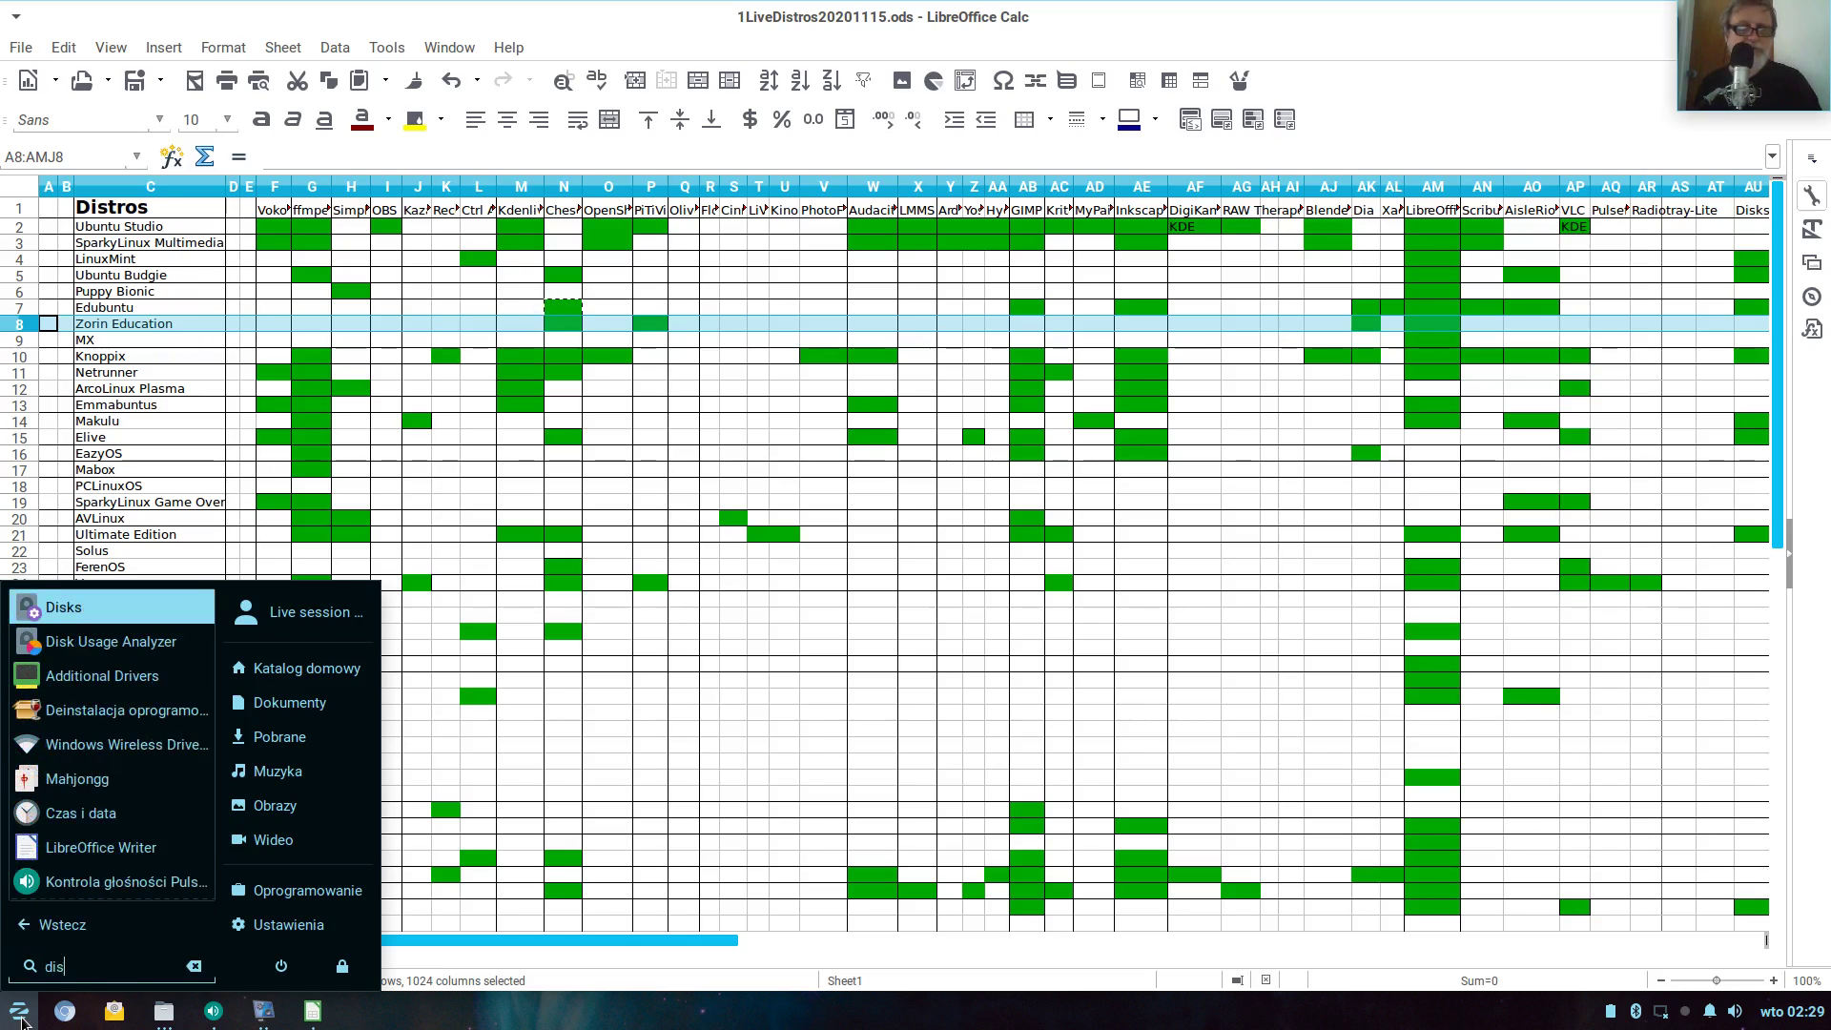
{"action": "type", "text": "k"}
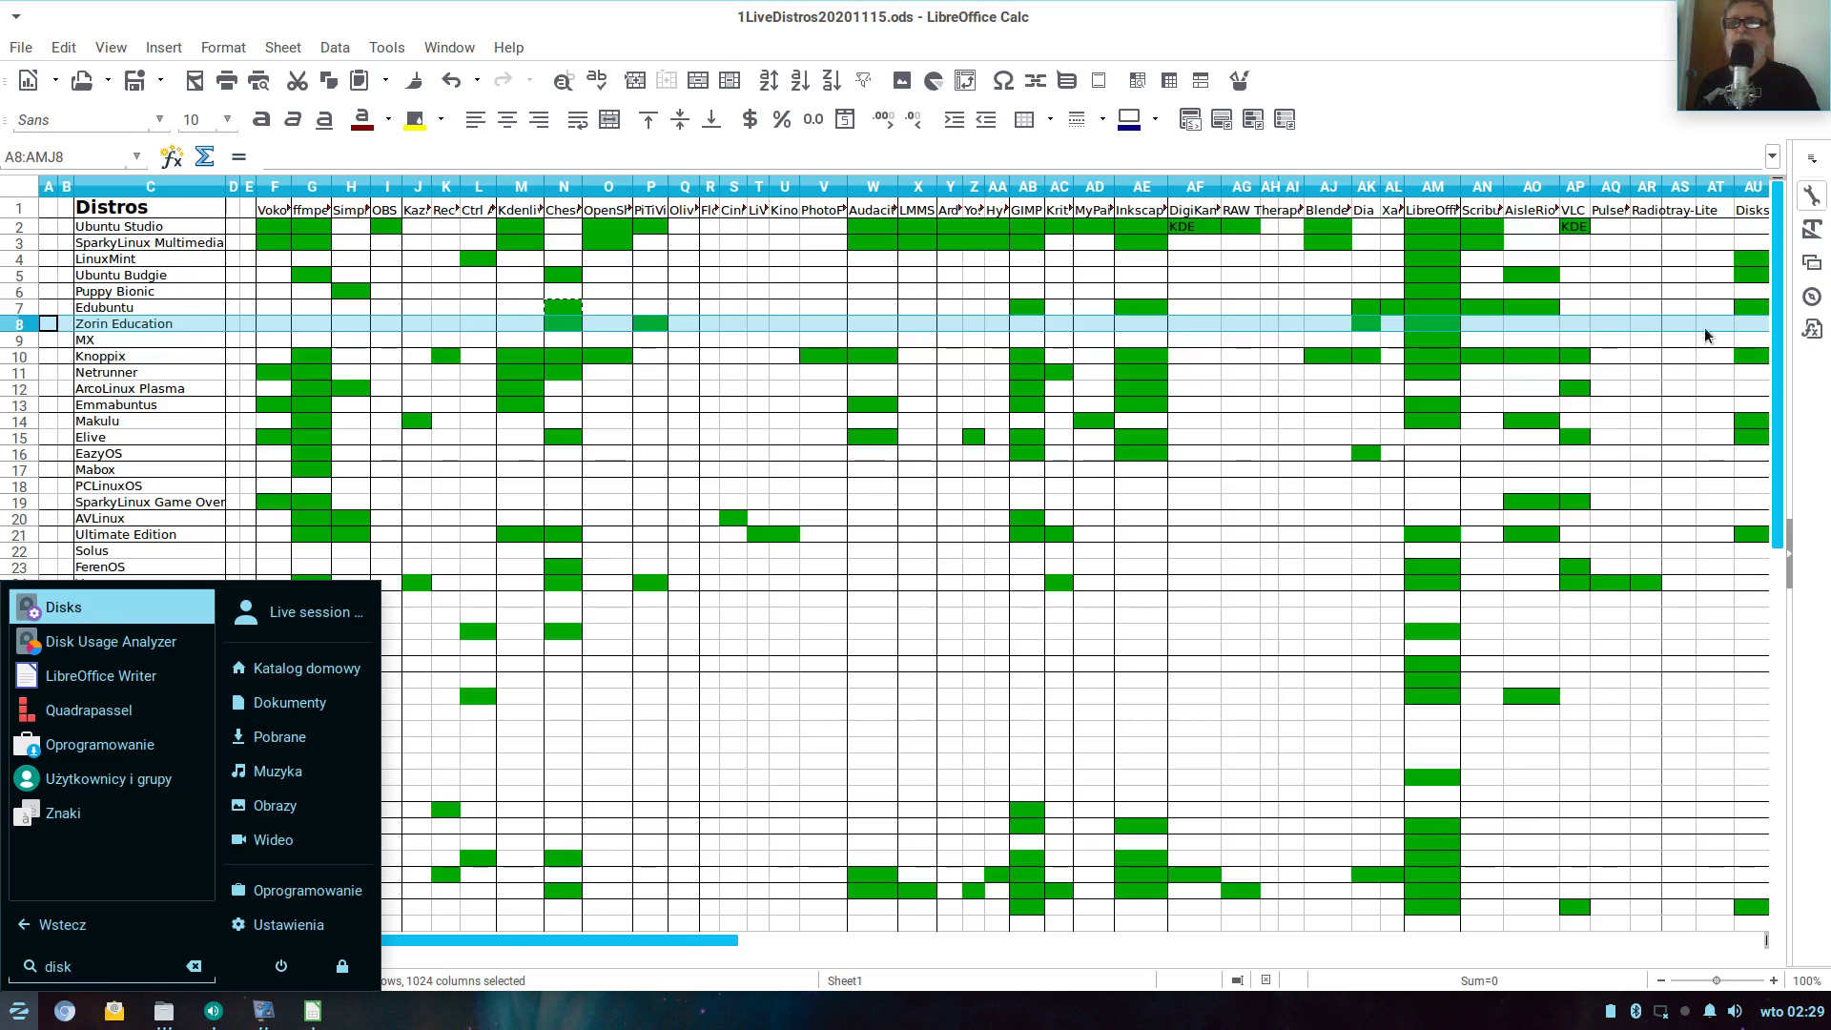
{"action": "key", "text": "Escape"}
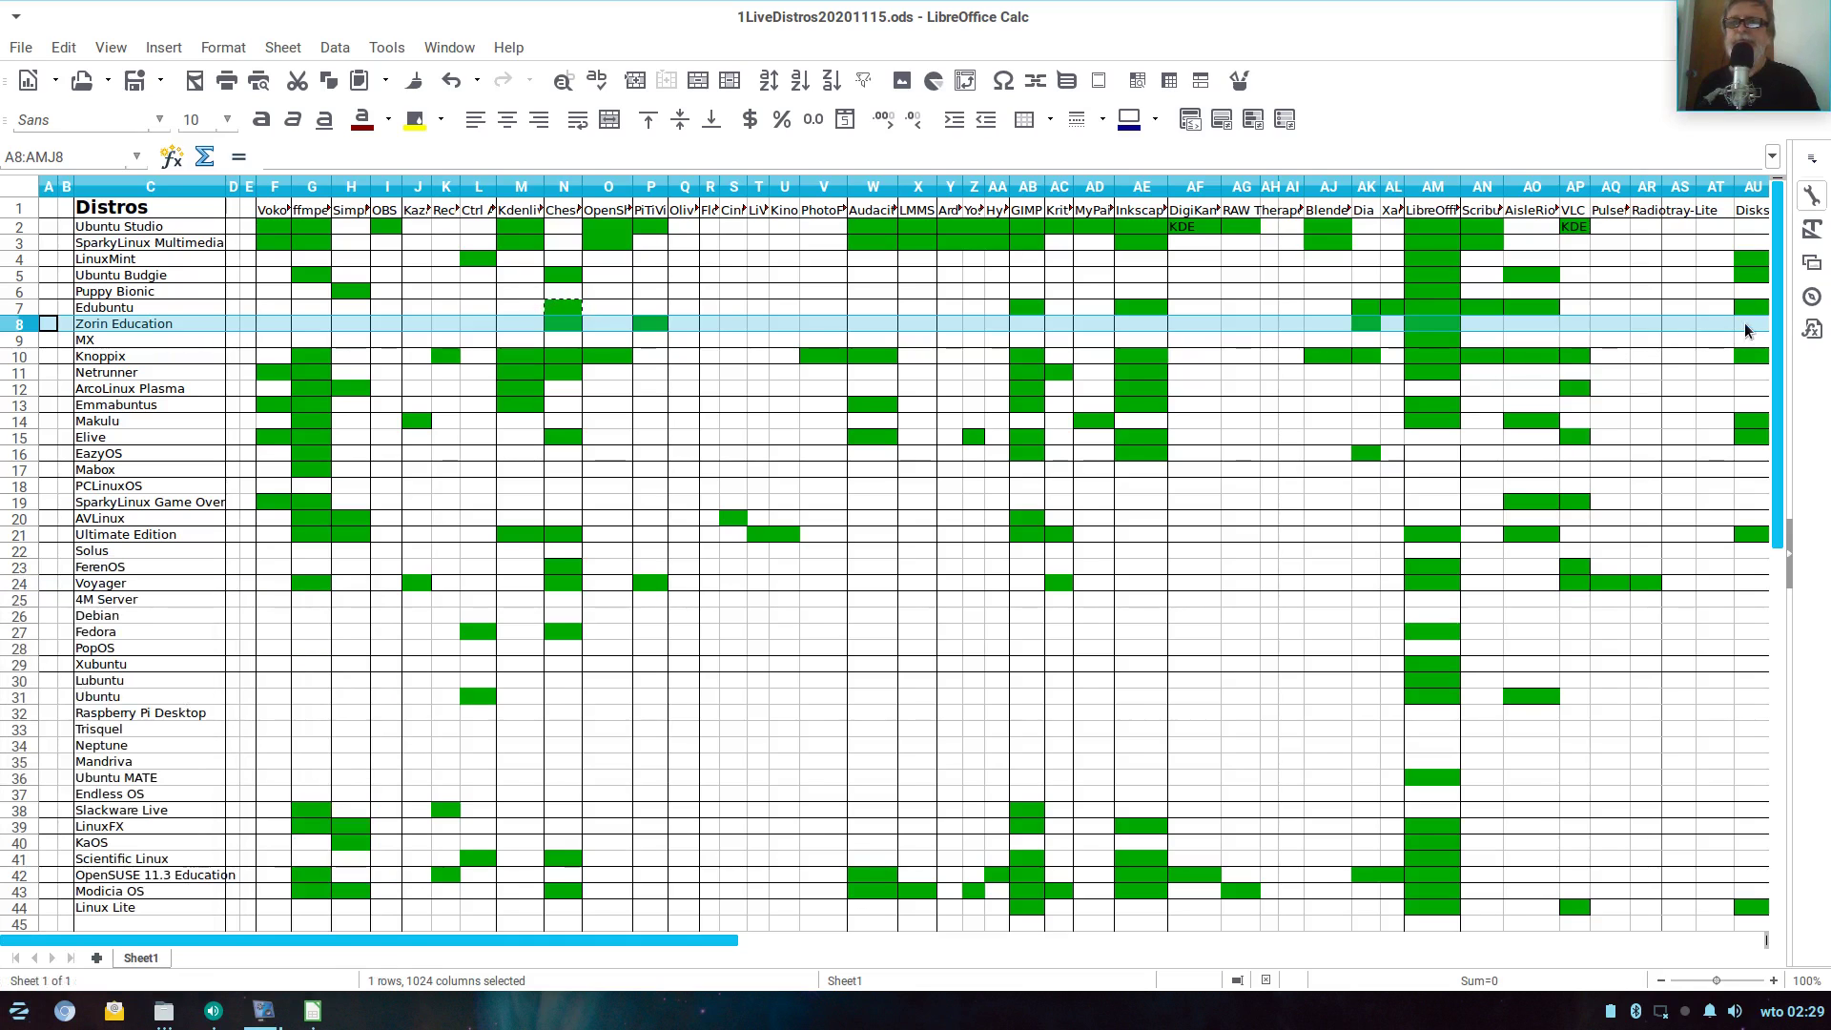
Paste the copied green marker into cell AU8, the Disks column of the Zorin Education row
{"action": "right_click", "coordinate": [1747, 328]}
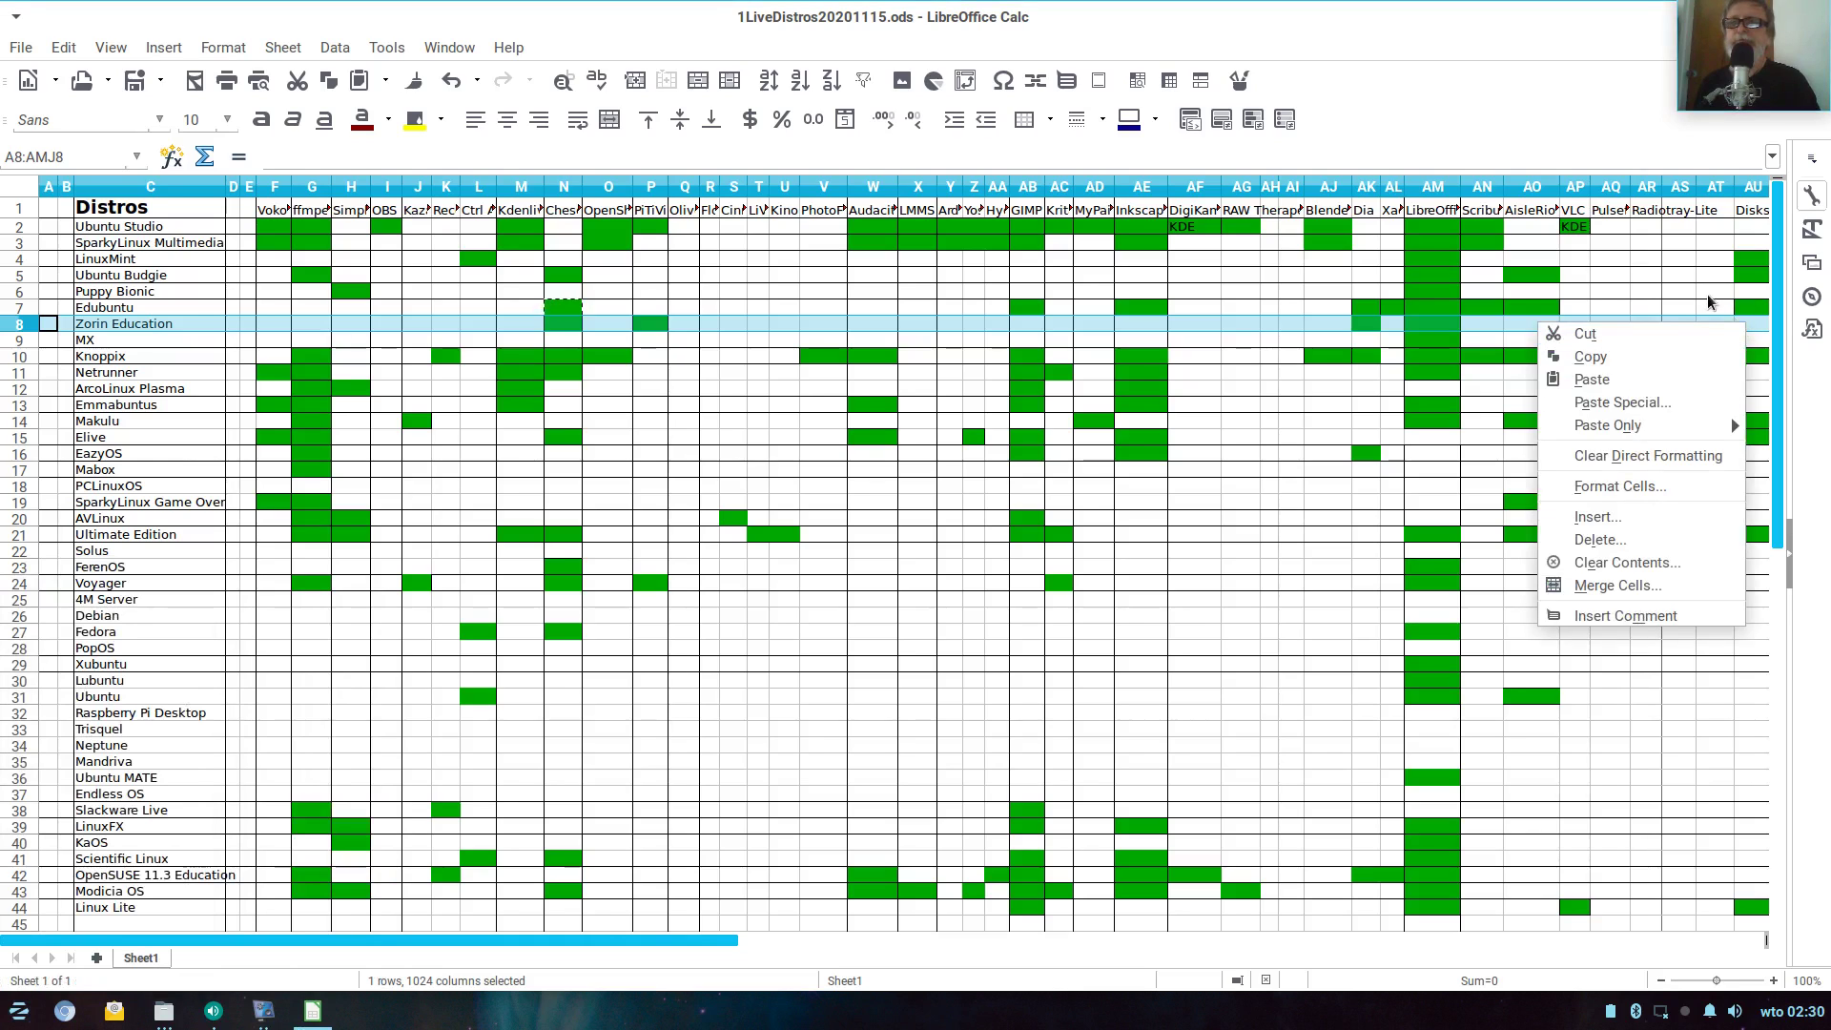
{"action": "left_click", "coordinate": [1714, 305]}
{"action": "left_click", "coordinate": [1715, 305]}
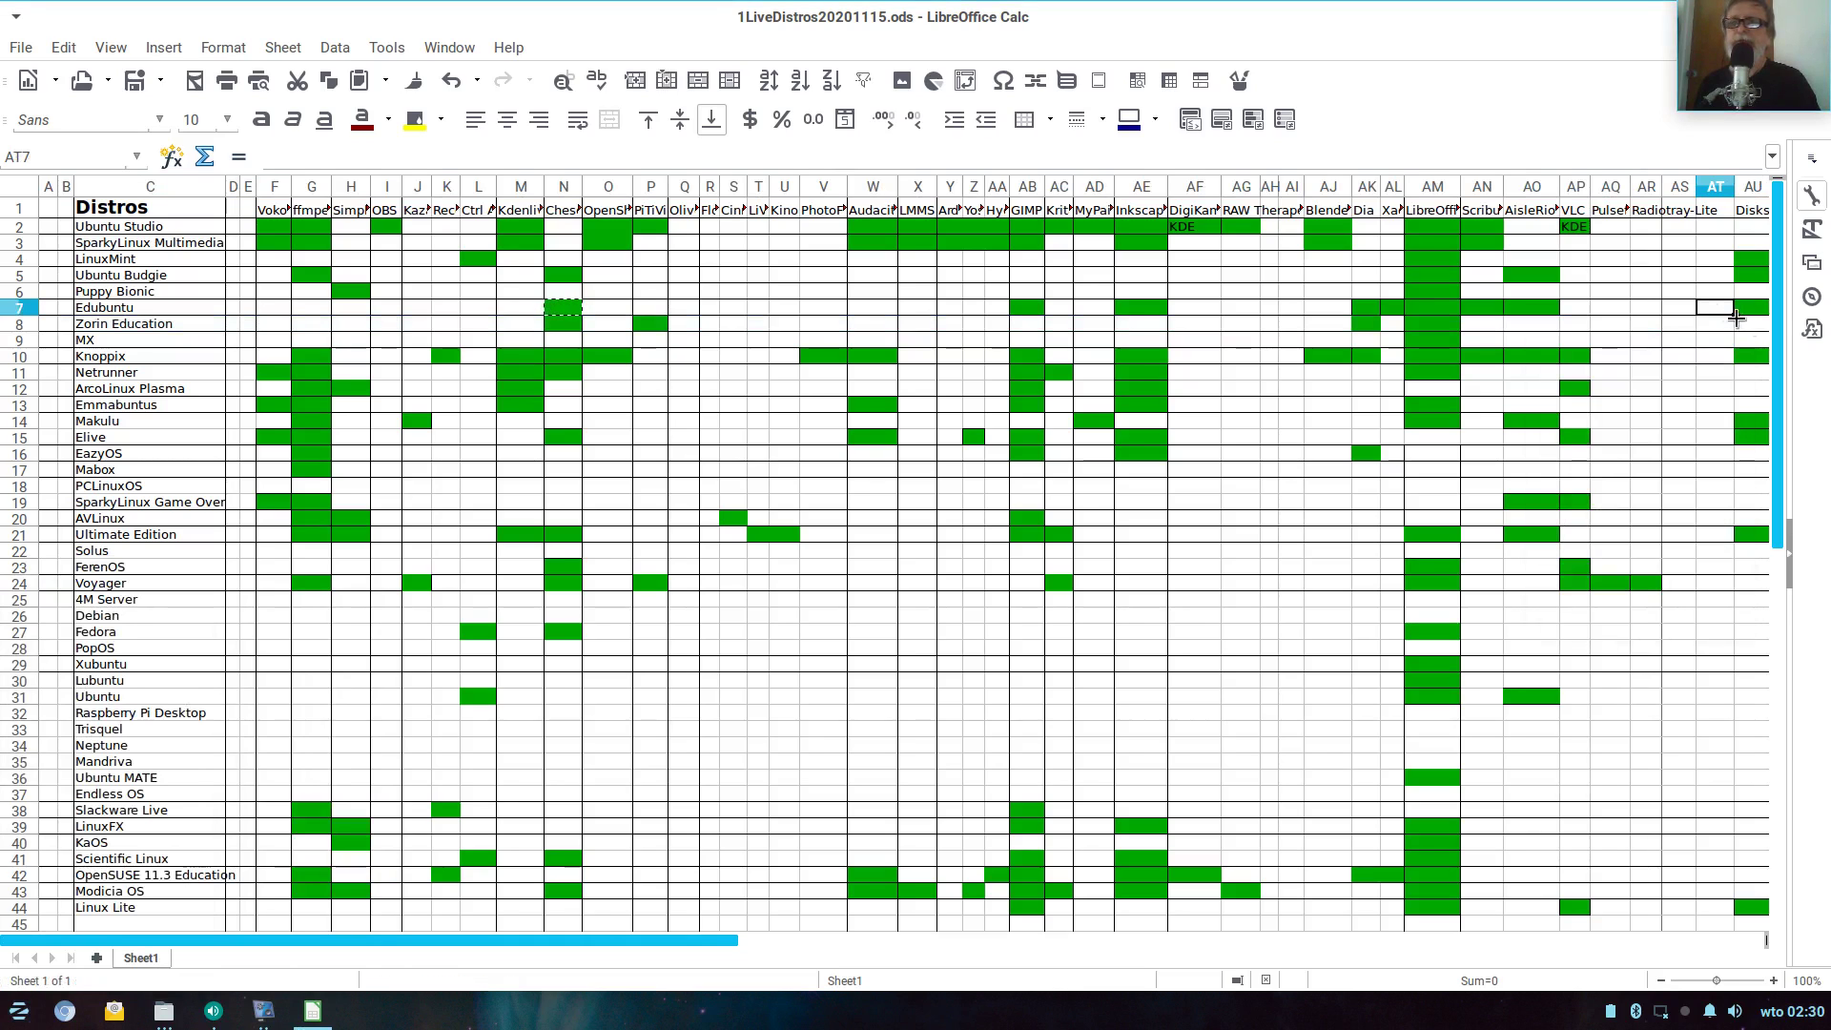
{"action": "left_click", "coordinate": [1751, 327]}
{"action": "right_click", "coordinate": [1751, 327]}
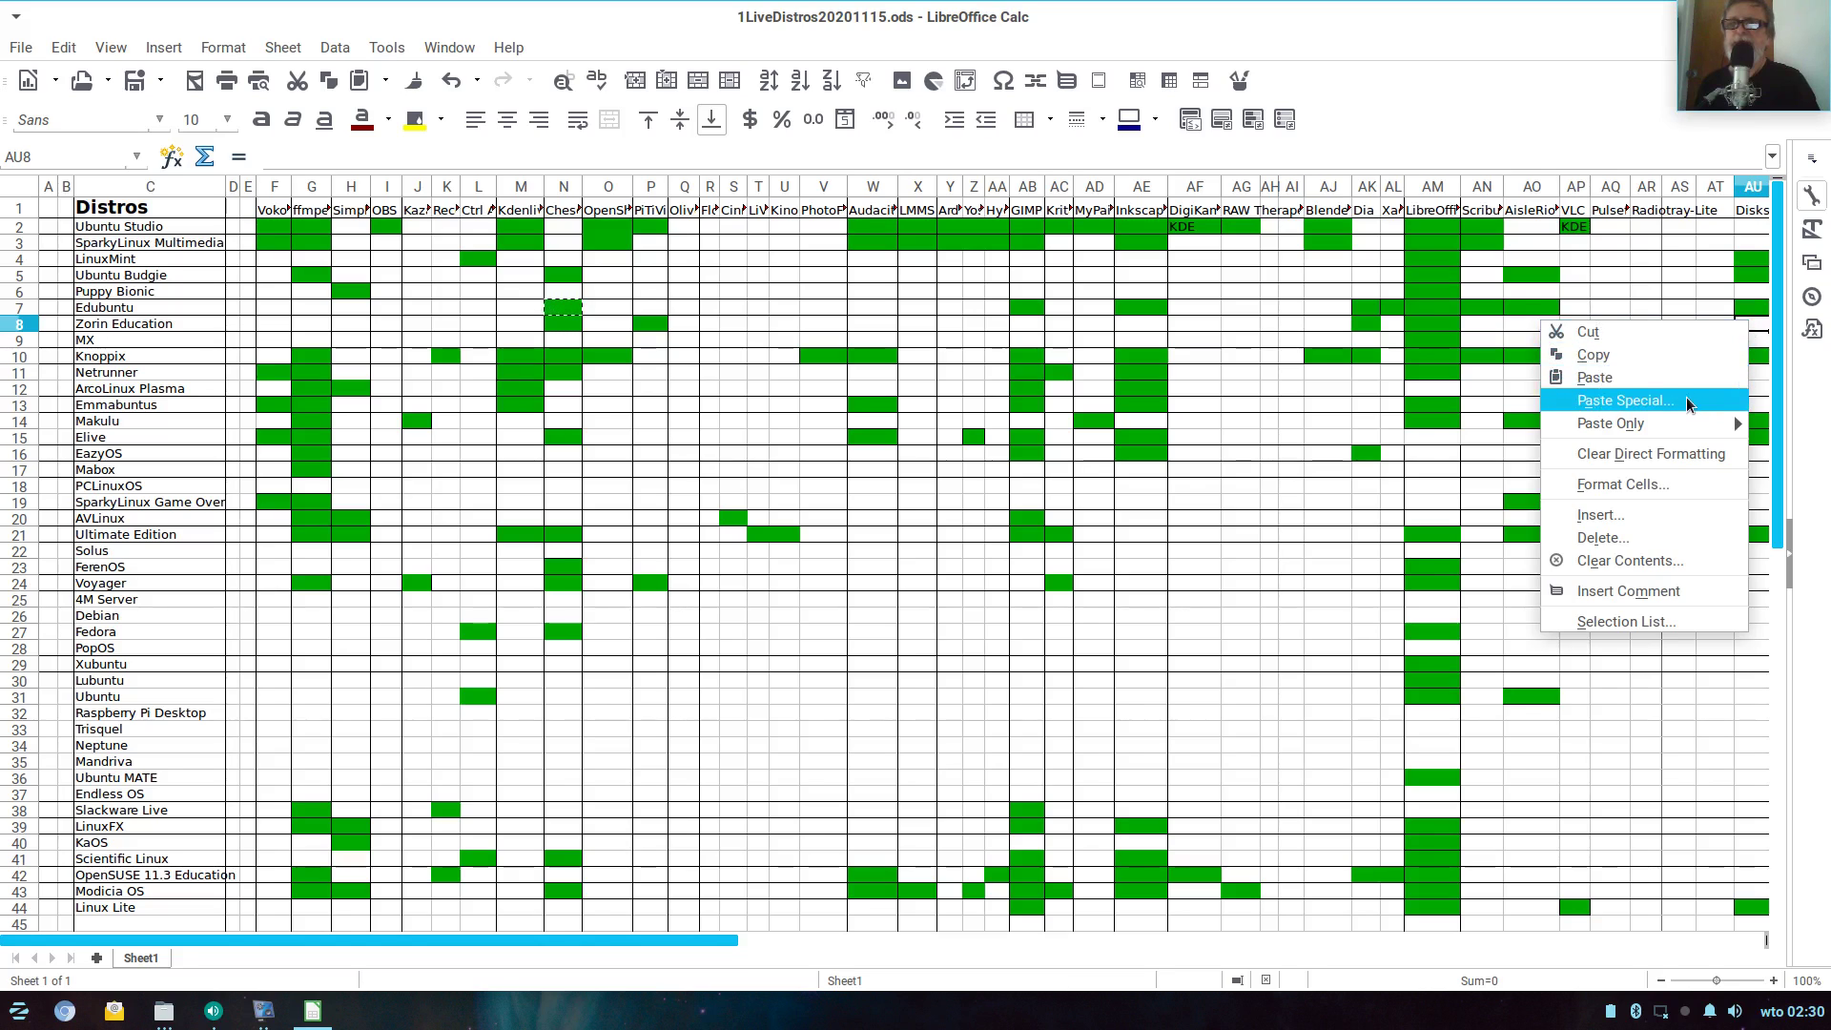
{"action": "left_click", "coordinate": [1639, 379]}
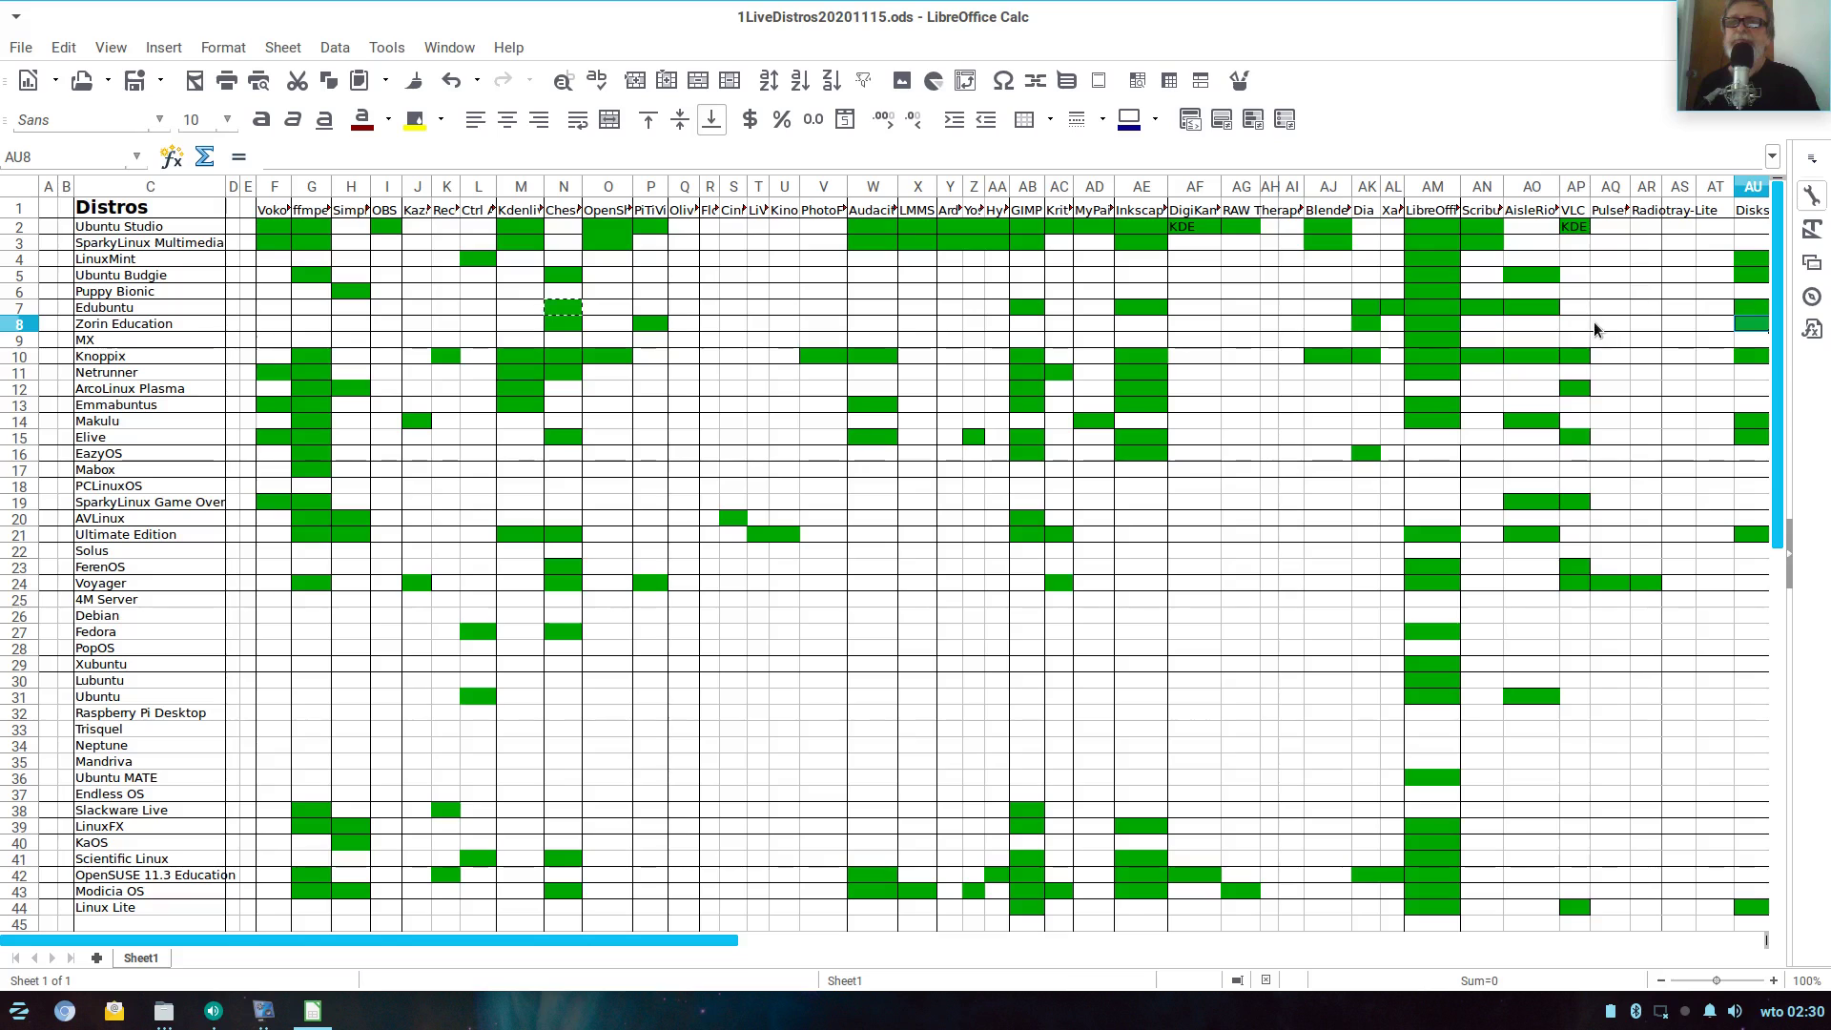
Paste the copied green marker into cell AO8, the AisleRiot column of the Zorin Education row
{"action": "left_click", "coordinate": [1530, 321]}
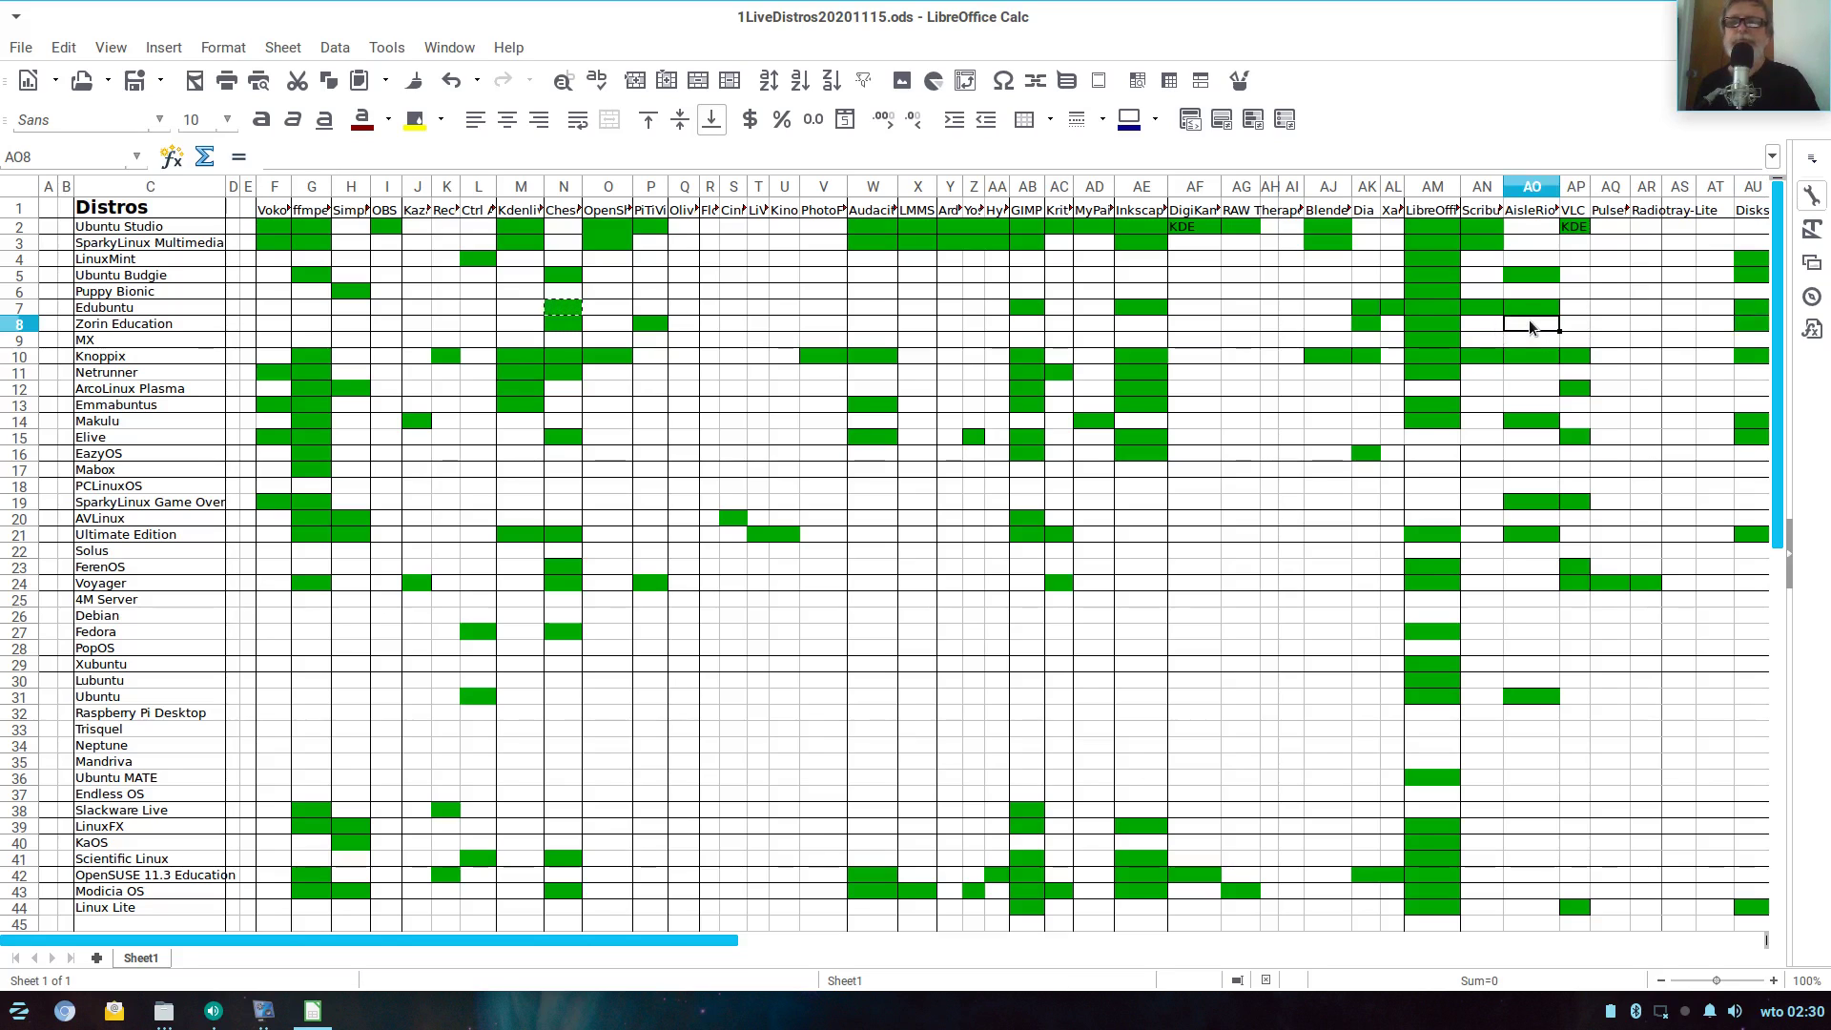
{"action": "right_click", "coordinate": [1530, 321]}
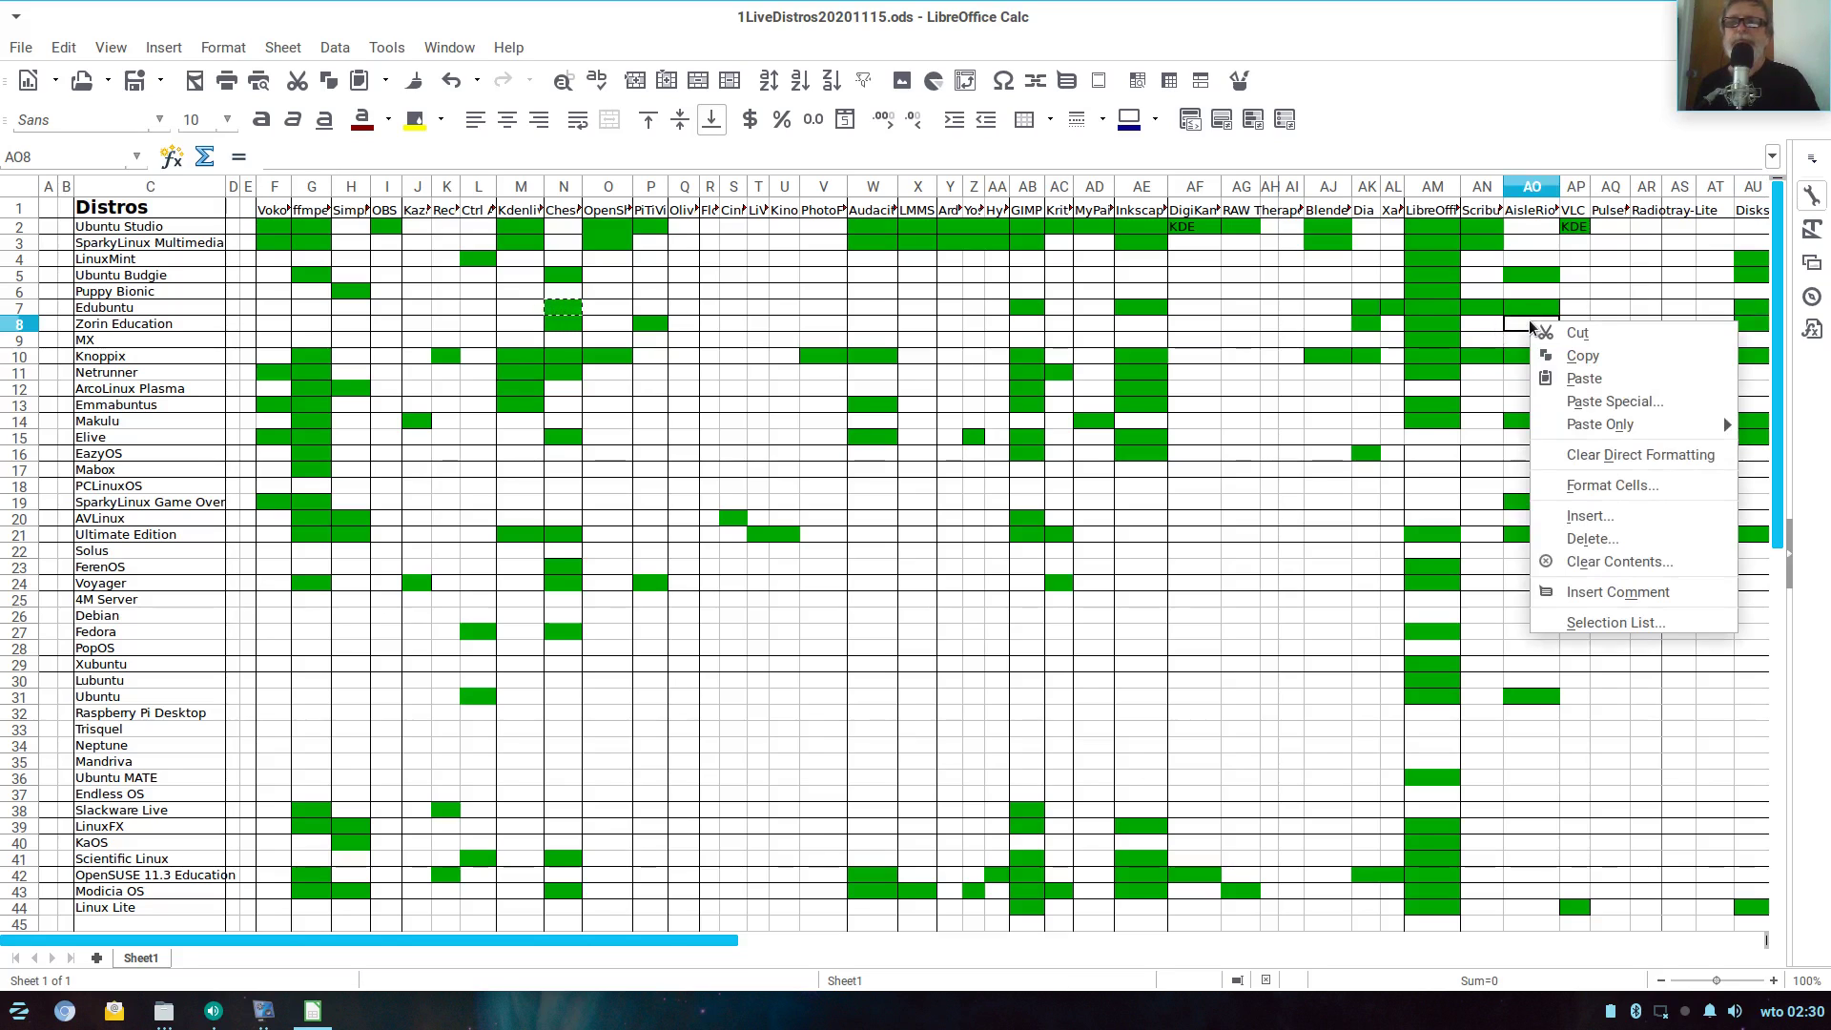
{"action": "left_click", "coordinate": [1564, 377]}
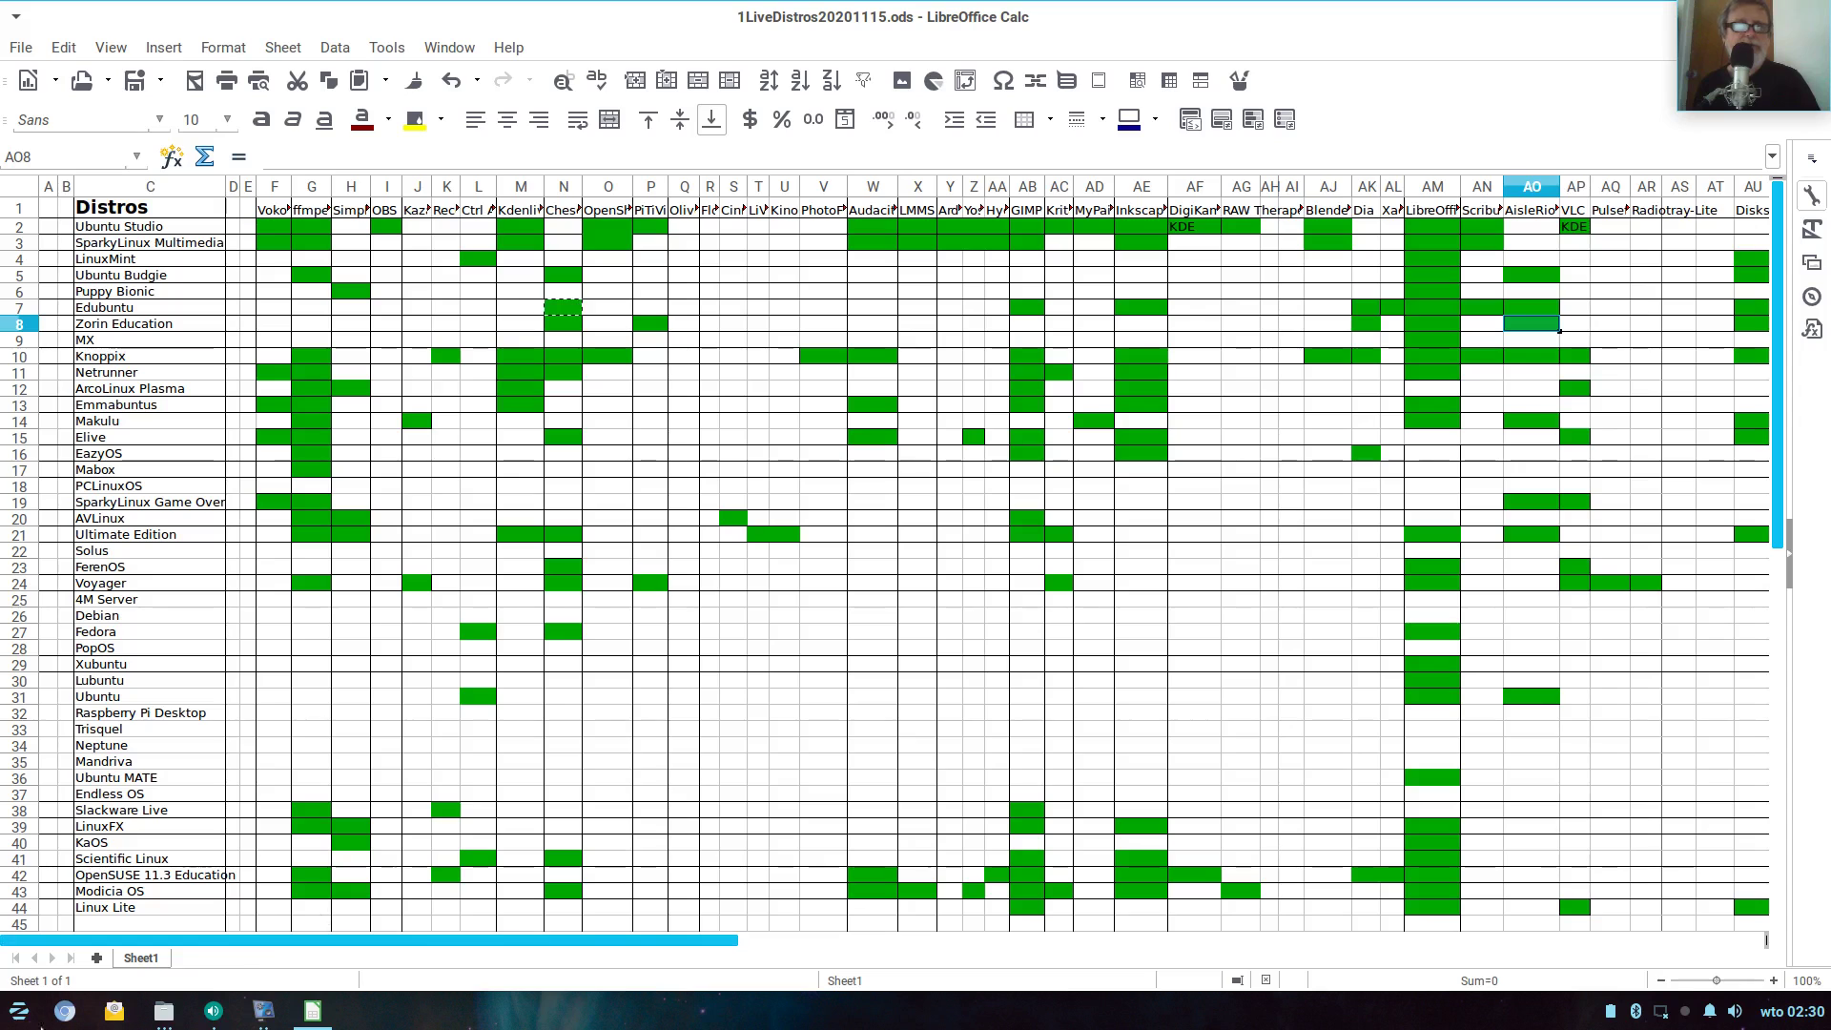
Search the installed applications for "vl" to check for VLC, and clear the search
{"action": "left_click", "coordinate": [17, 1011]}
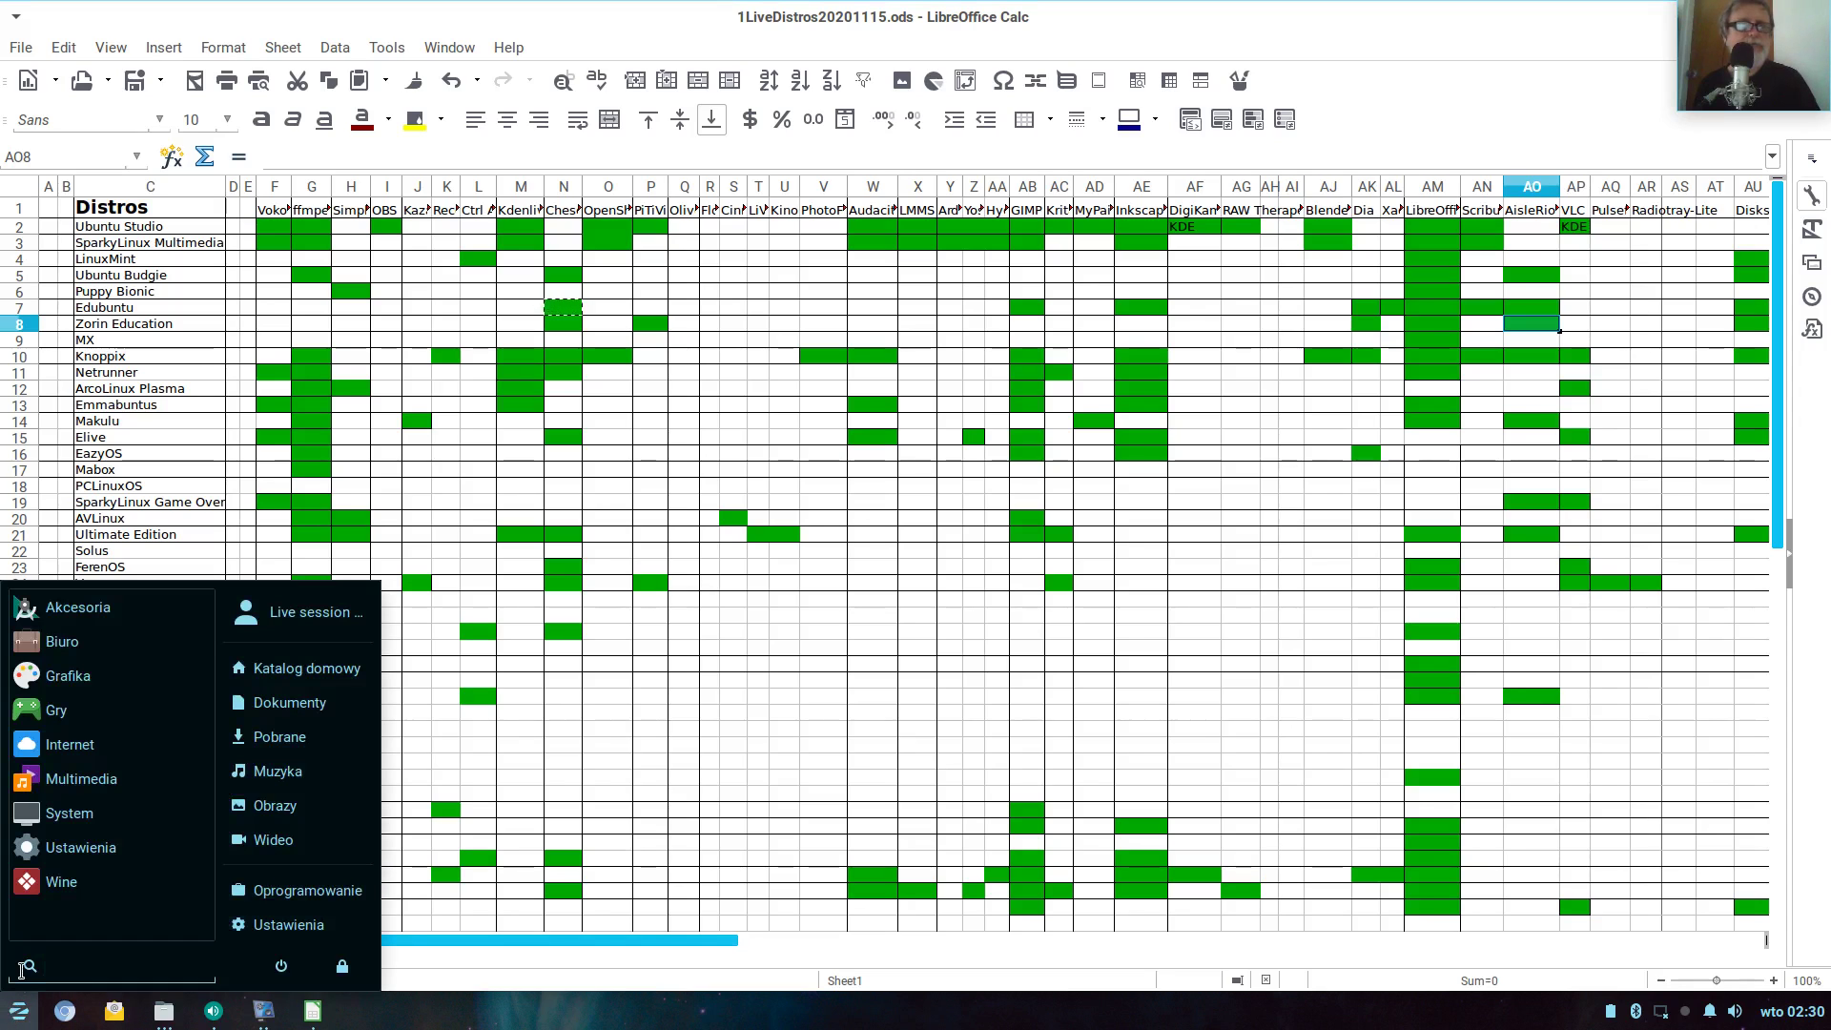
{"action": "type", "text": "v"}
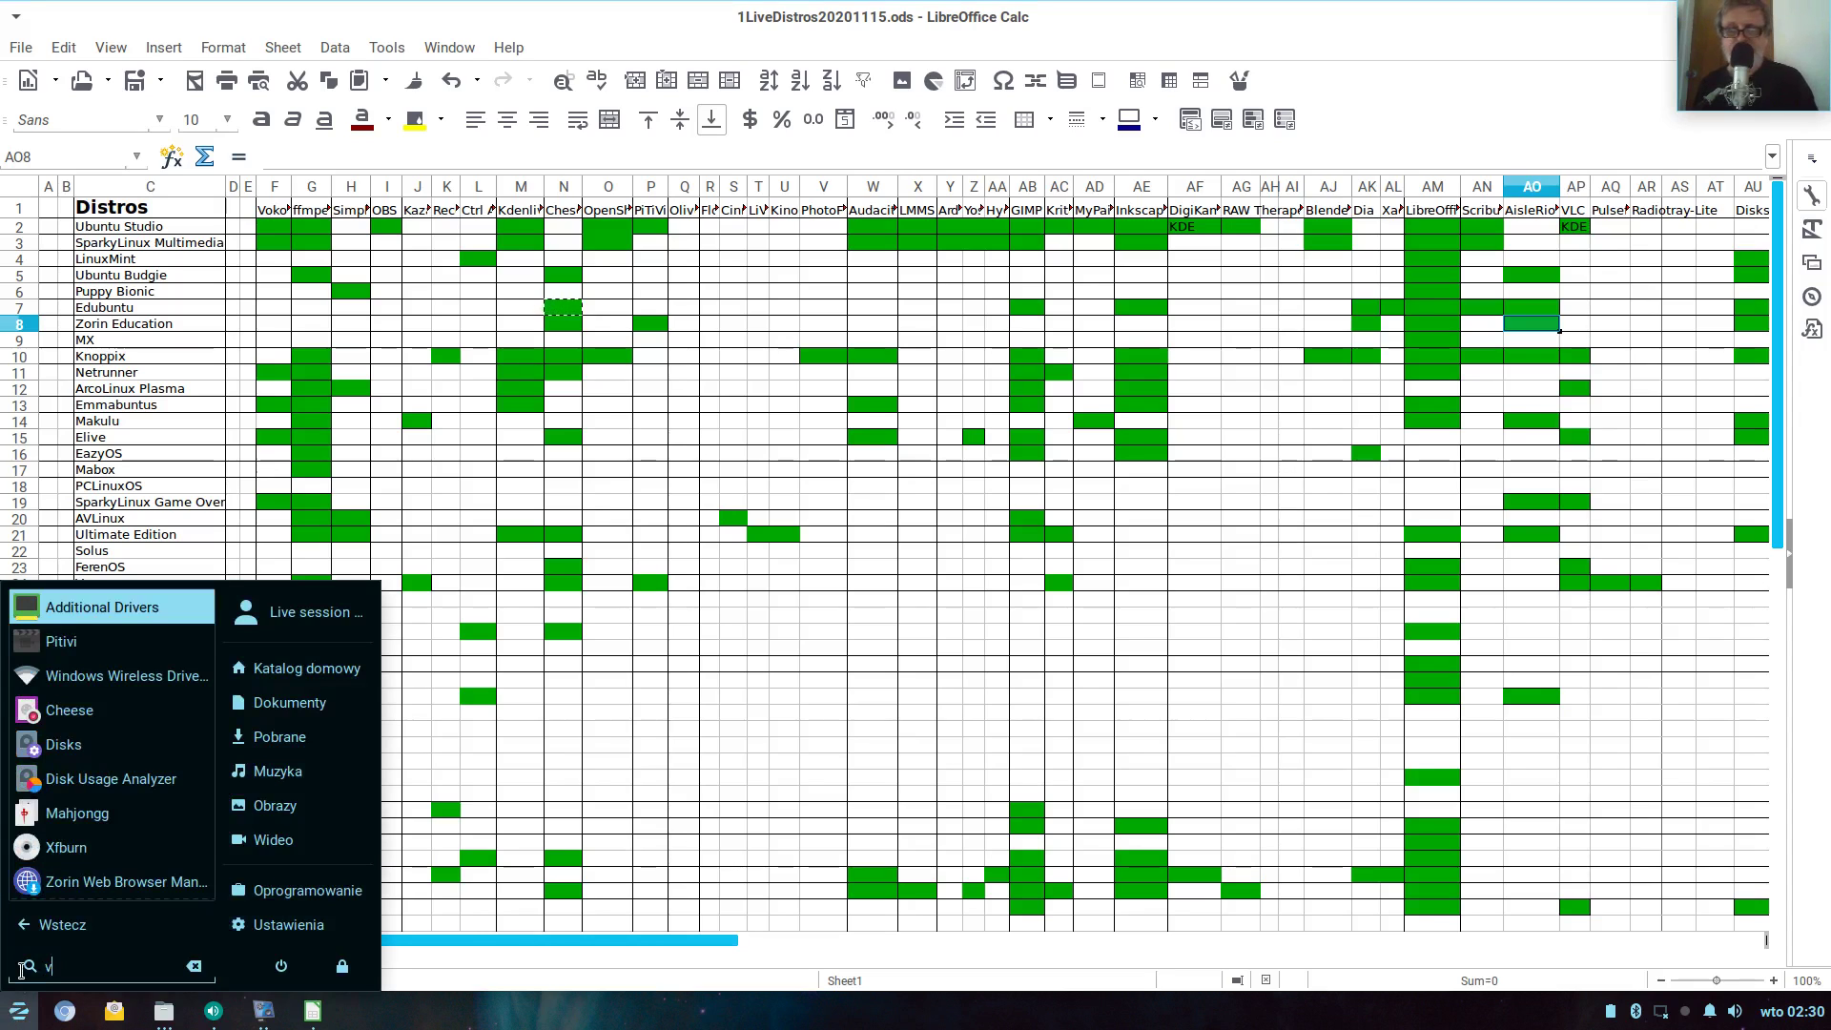
{"action": "type", "text": "l"}
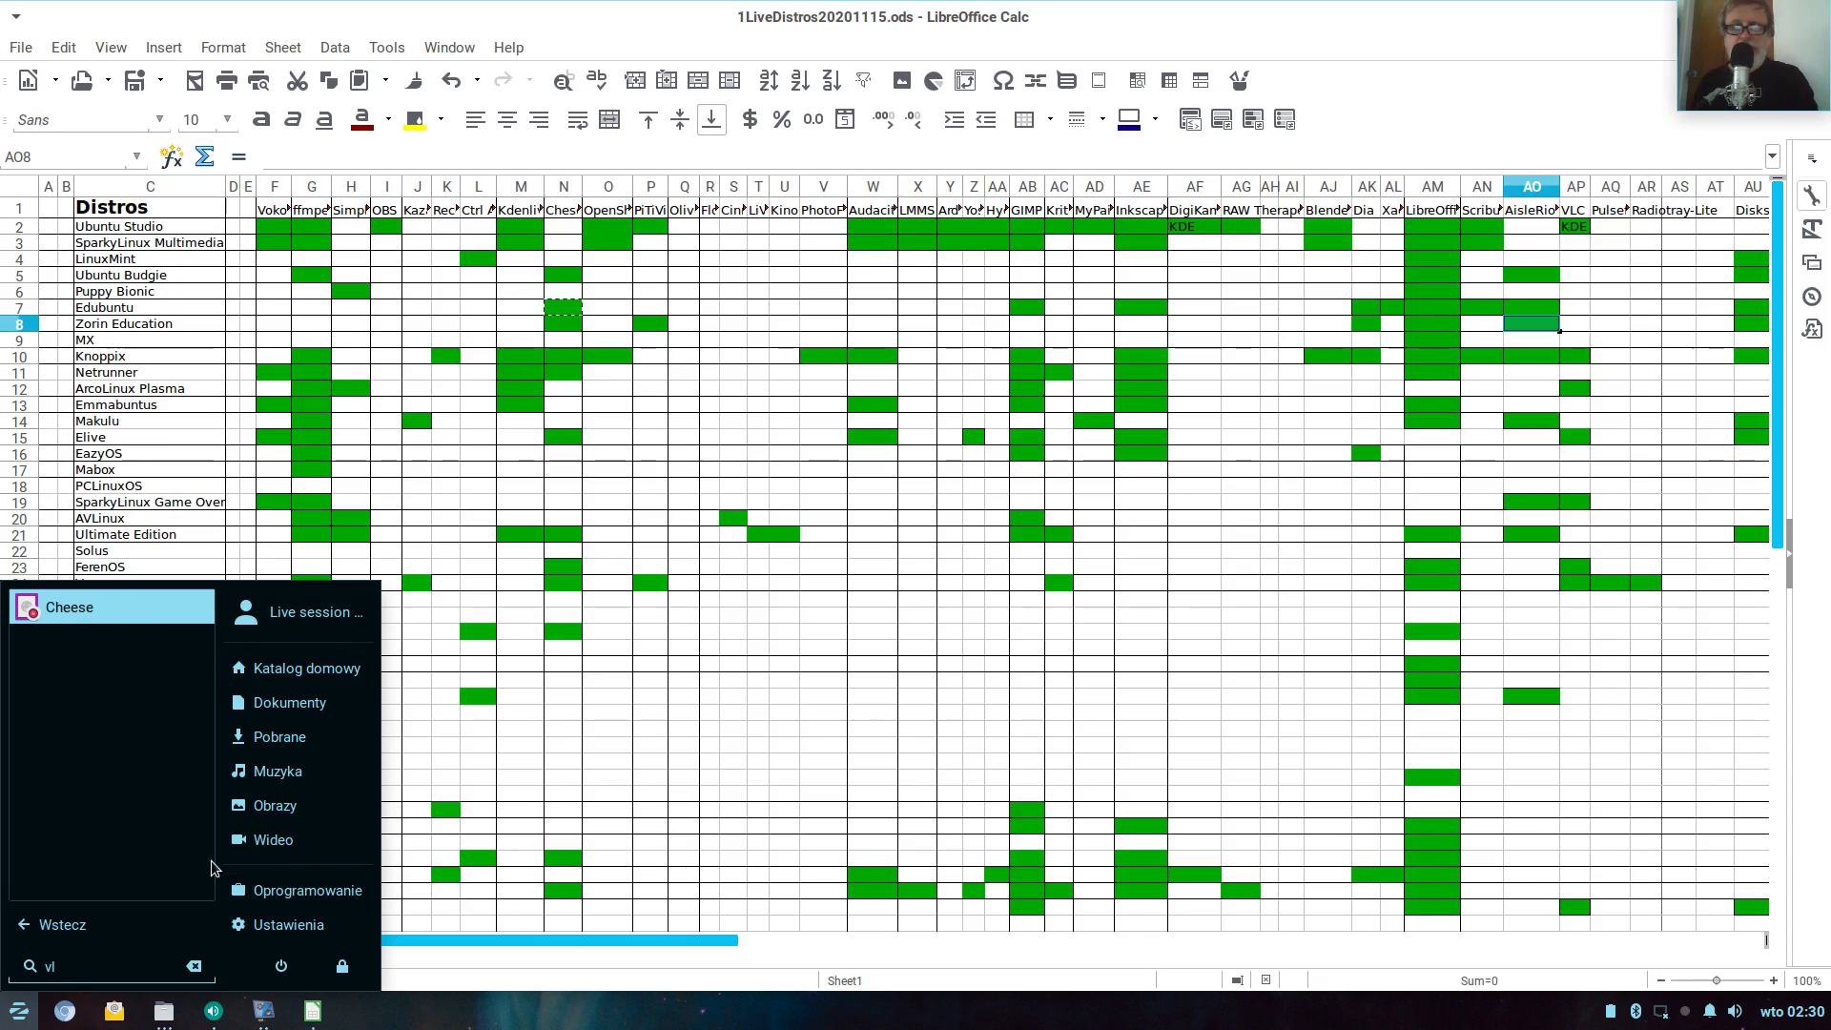
{"action": "key", "text": "BackSpace"}
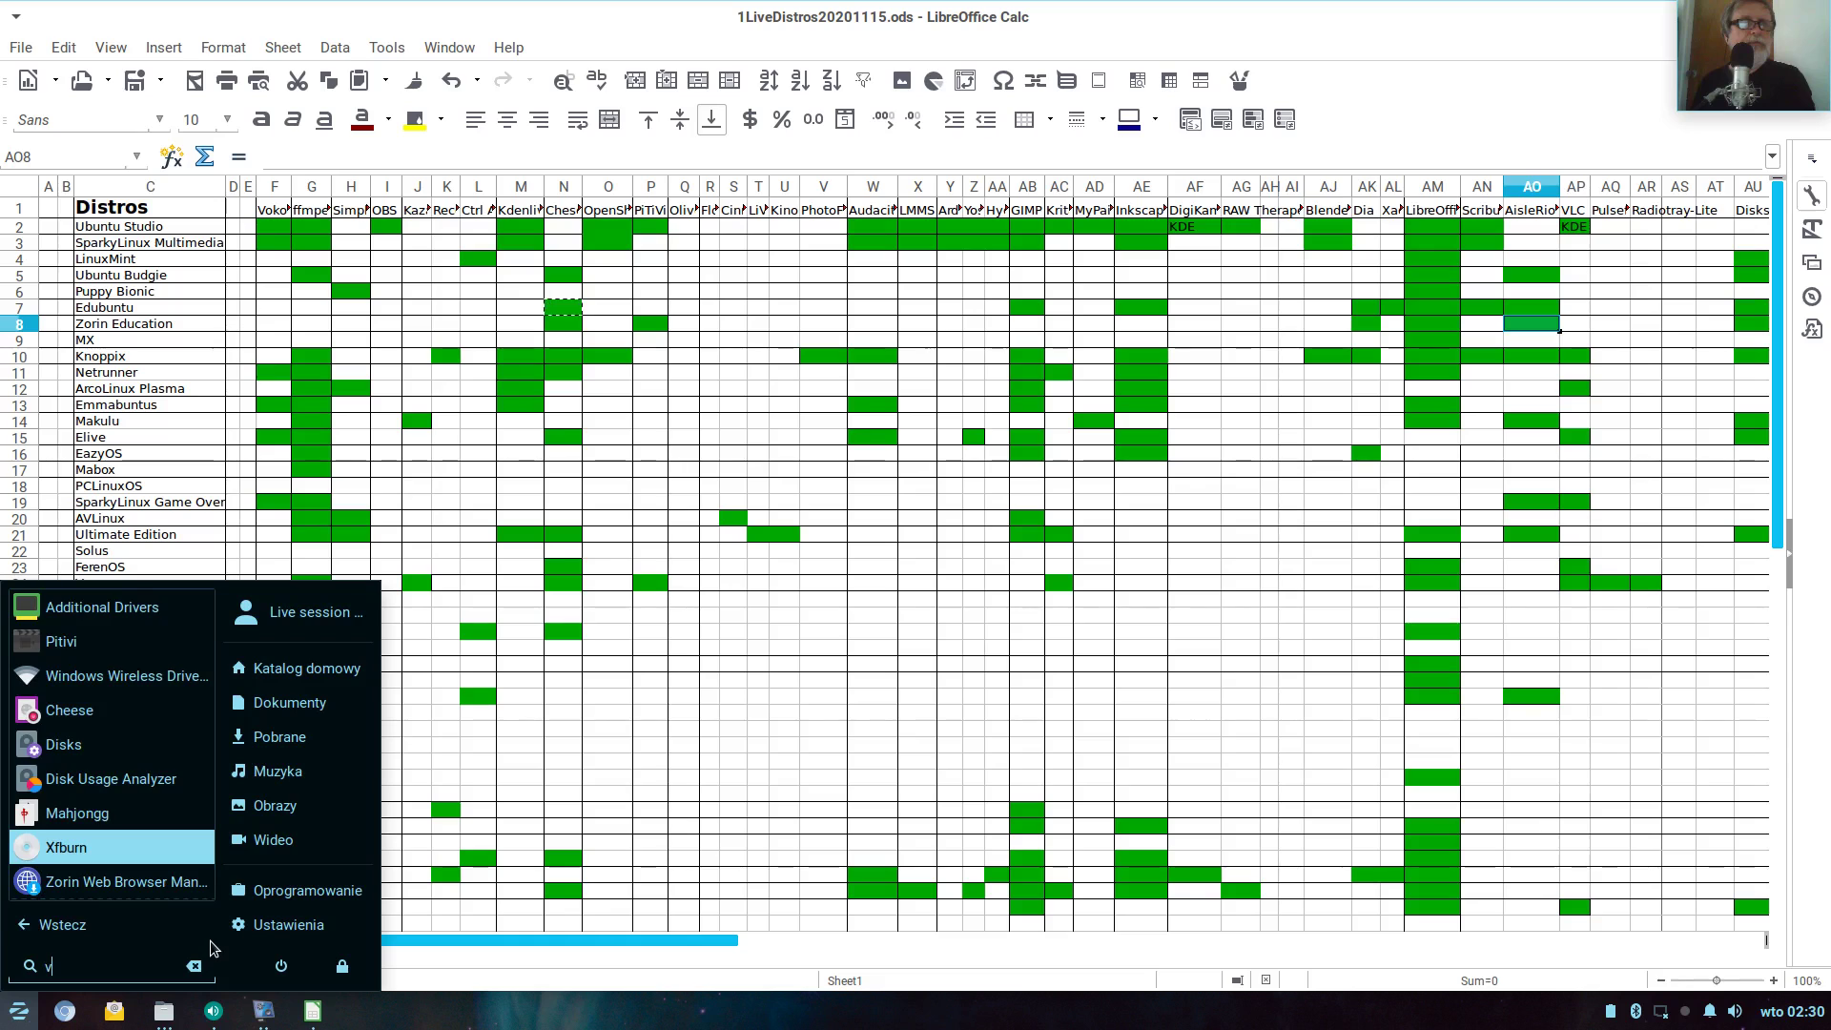
{"action": "key", "text": "BackSpace"}
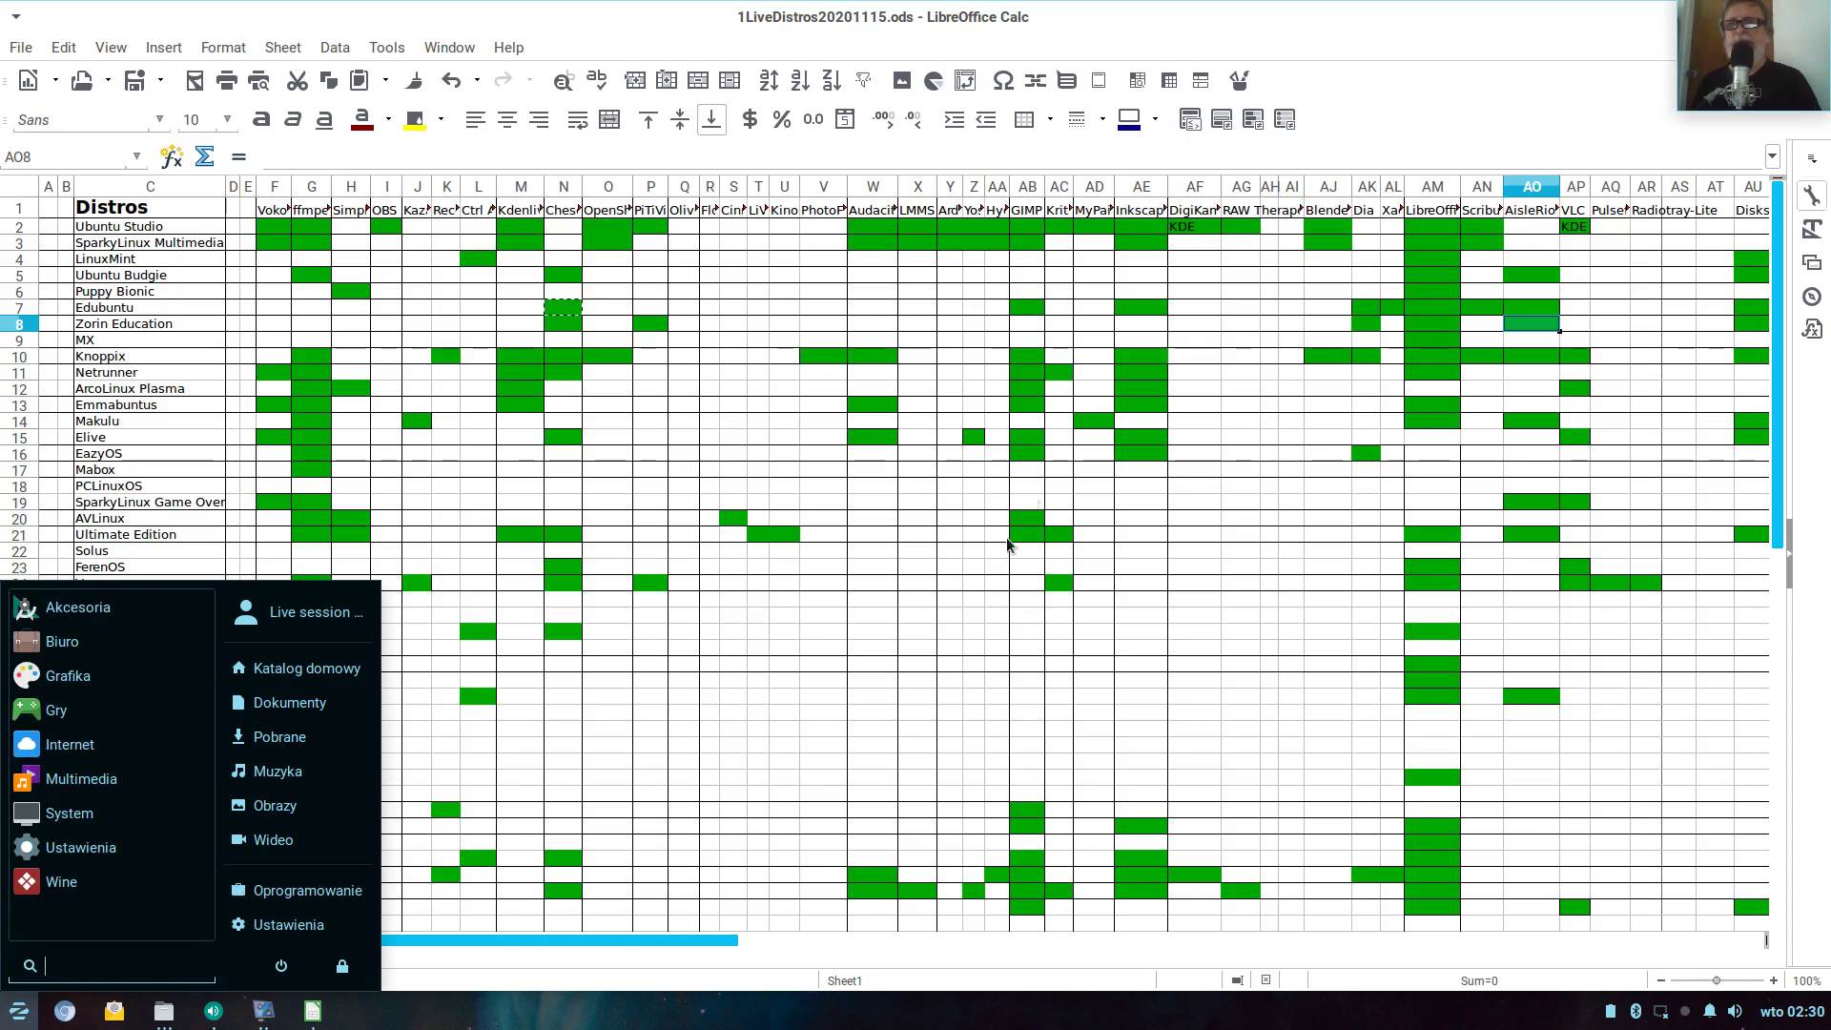
{"action": "left_click", "coordinate": [1387, 25]}
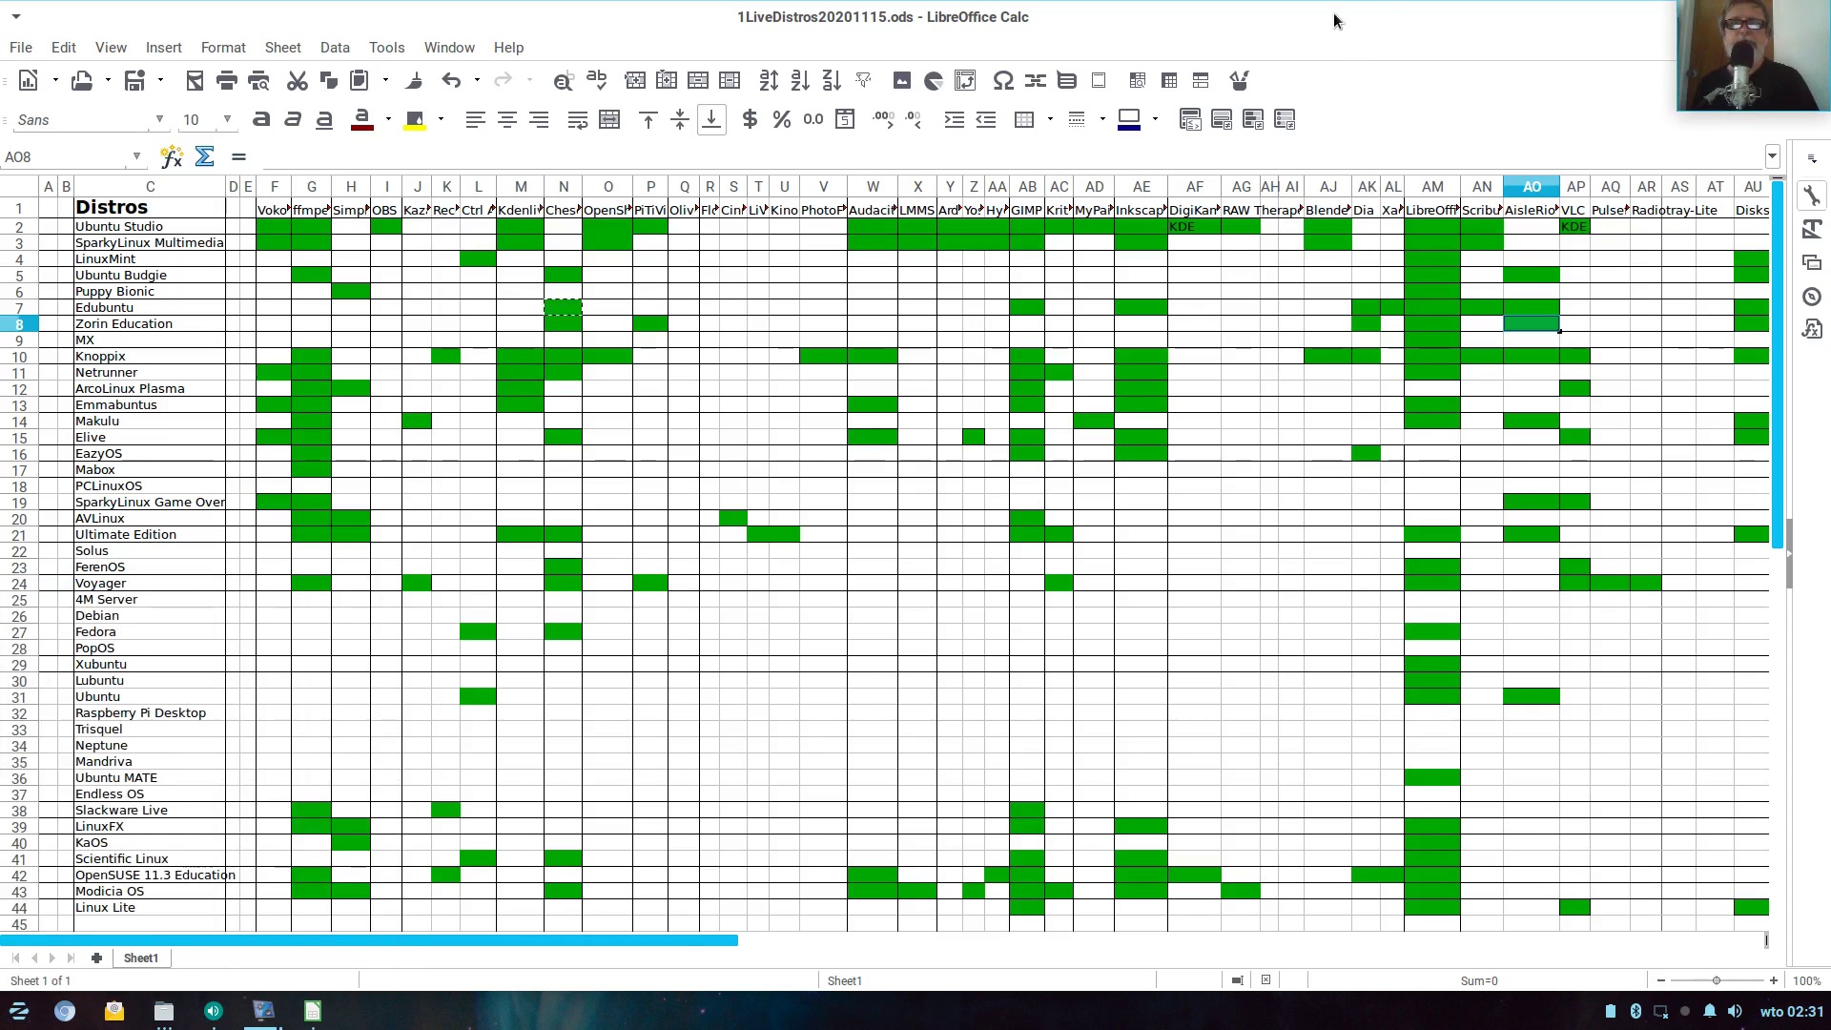
Save and close the 1LiveDistros20201115.ods spreadsheet and minimize the Pobrane file manager window
{"action": "left_click", "coordinate": [139, 86]}
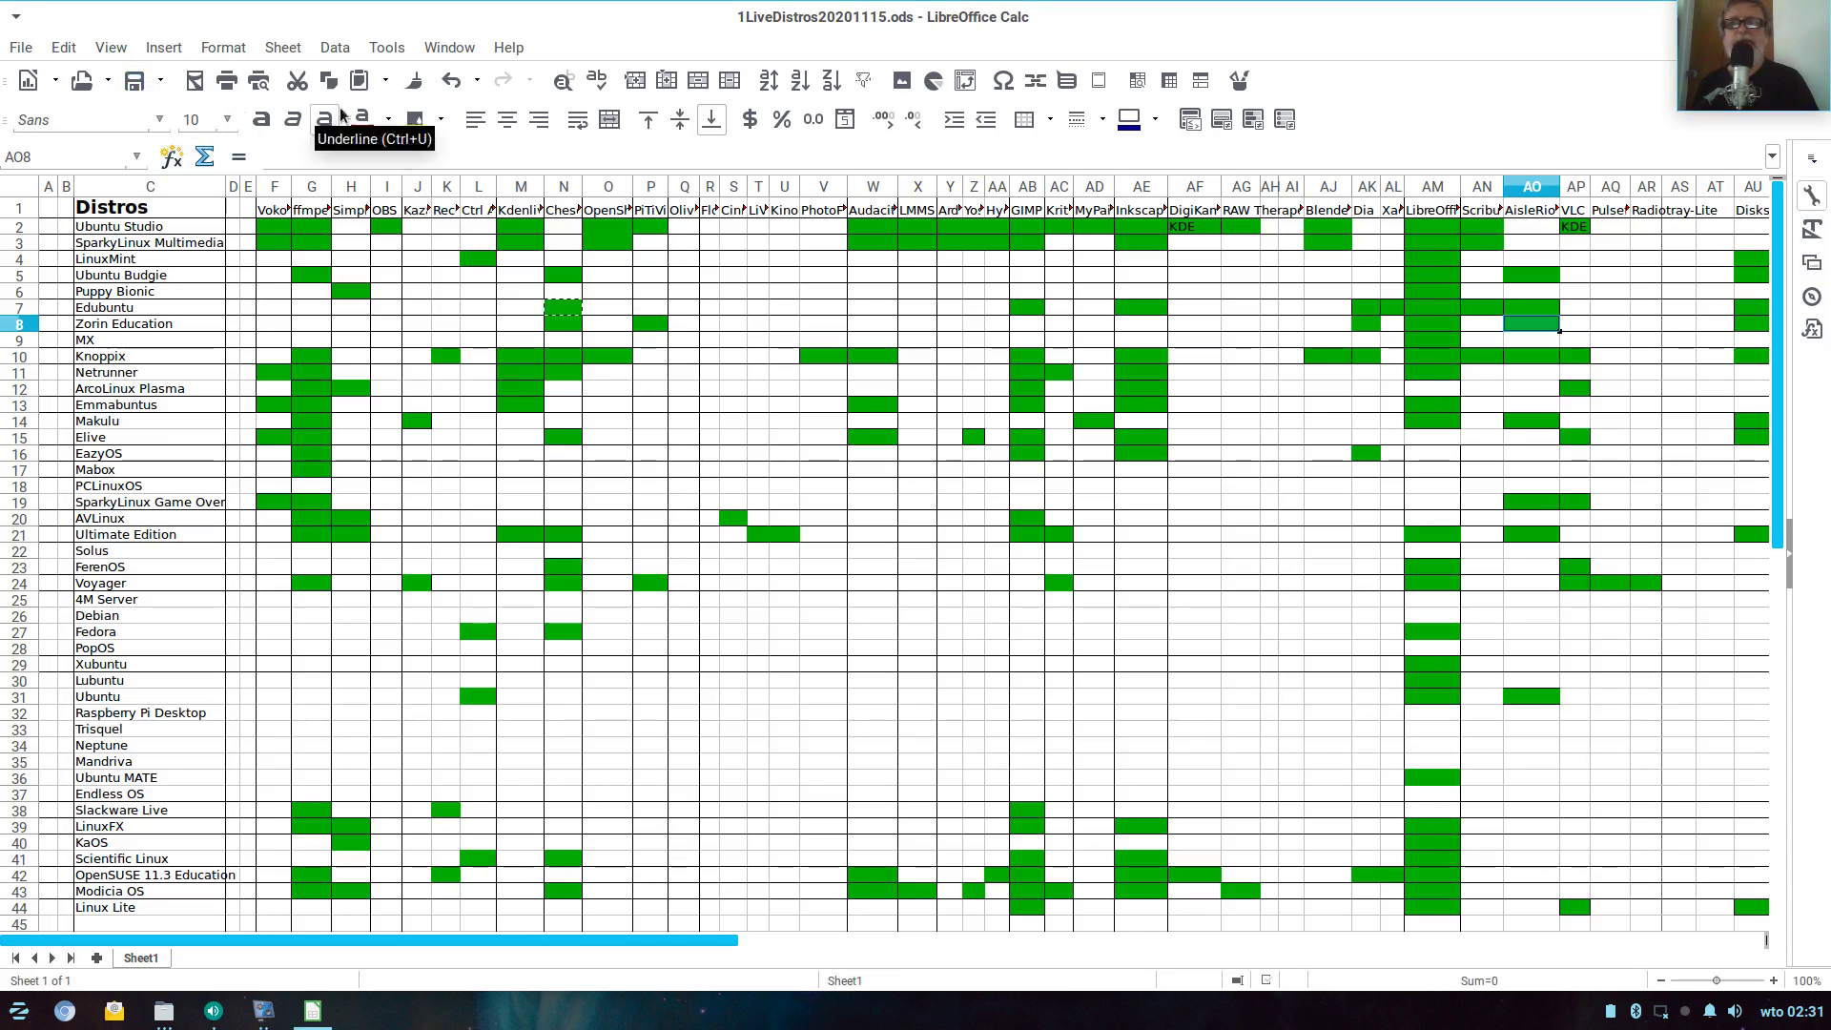
{"action": "left_click_drag", "start_coordinate": [1436, 17], "coordinate": [1517, 169]}
{"action": "left_click", "coordinate": [1636, 152]}
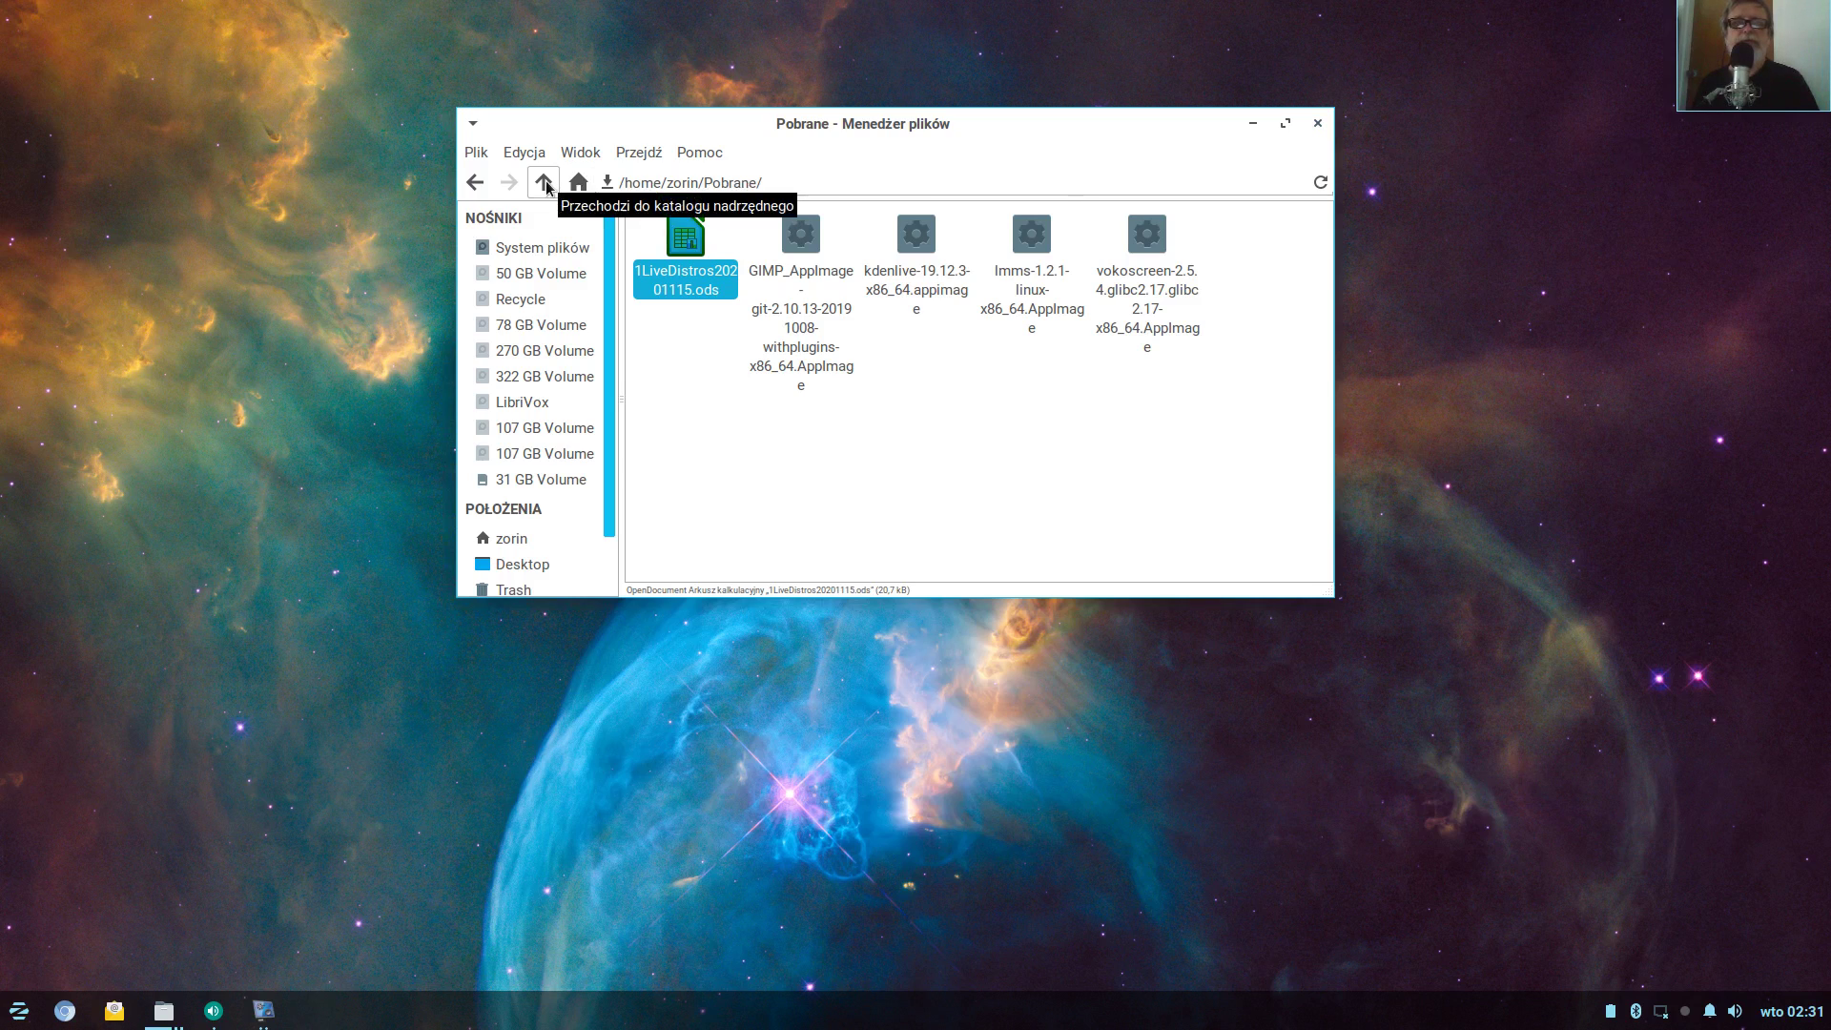
{"action": "left_click", "coordinate": [1253, 123]}
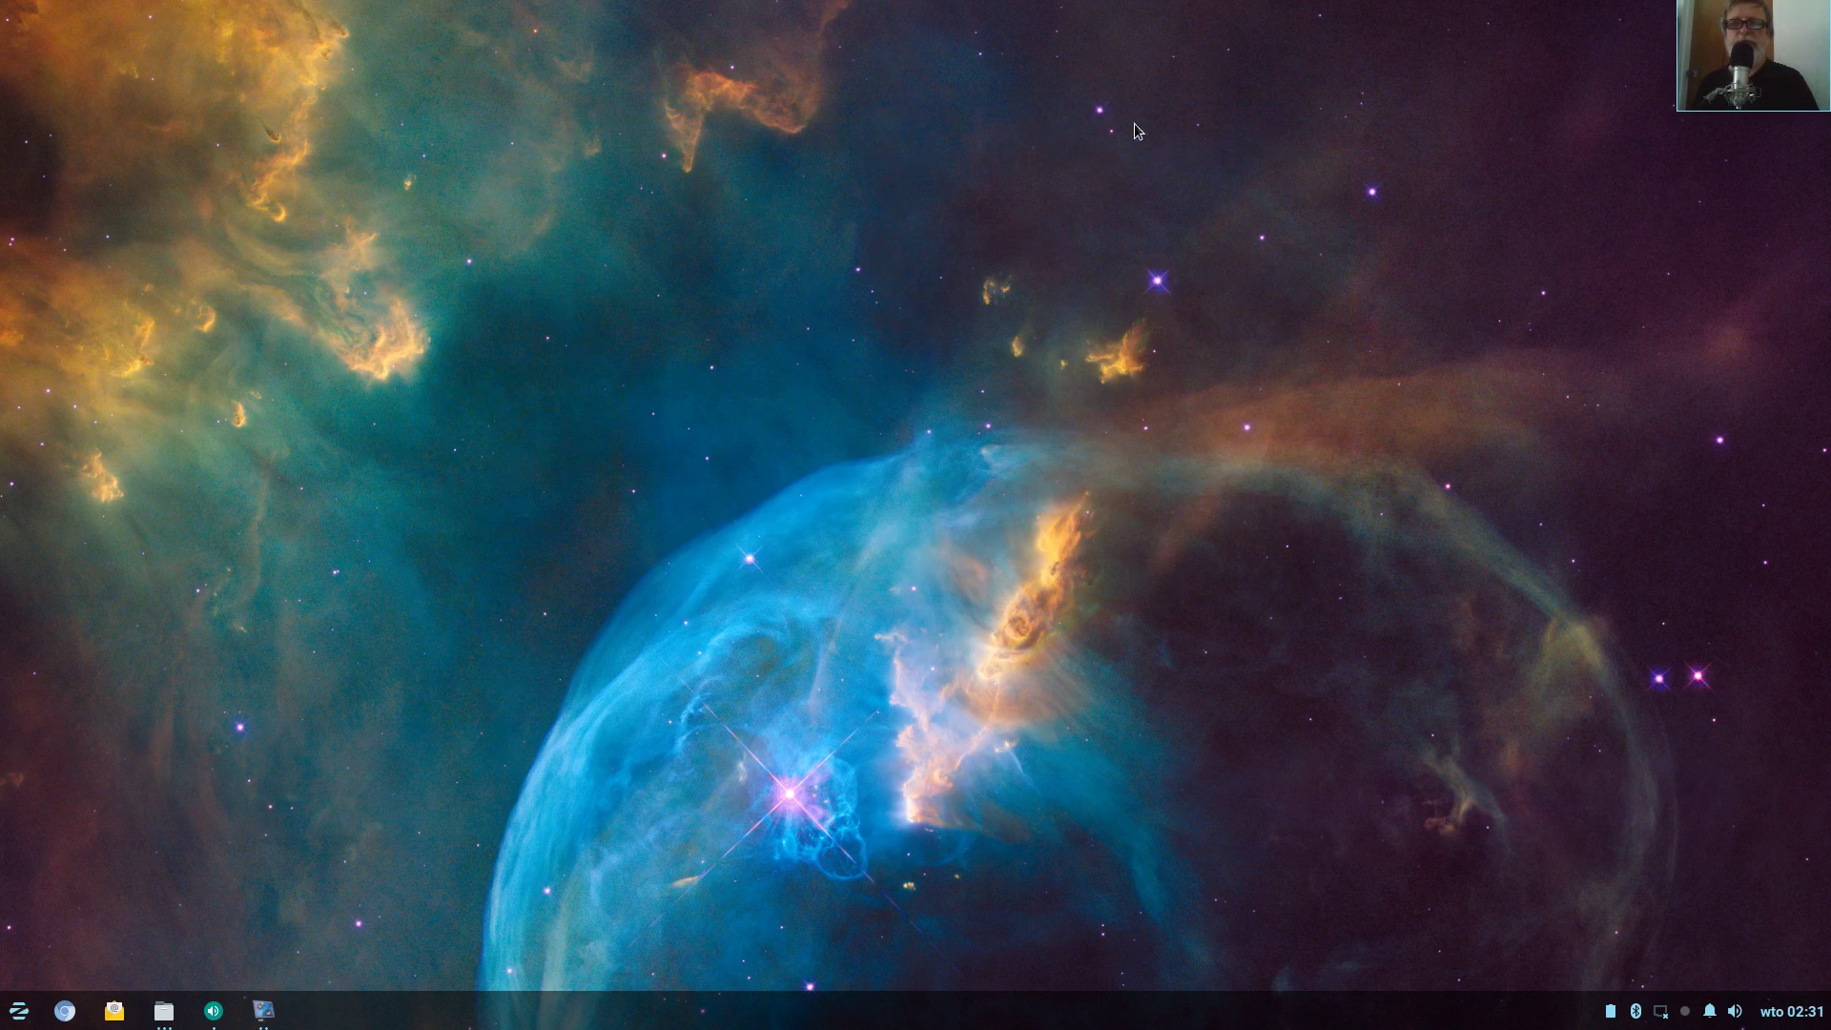
Set the desktop background to the picture of snowy mountains and clouds beneath a dark blue sky, and close the Pulpit settings
{"action": "right_click", "coordinate": [989, 135]}
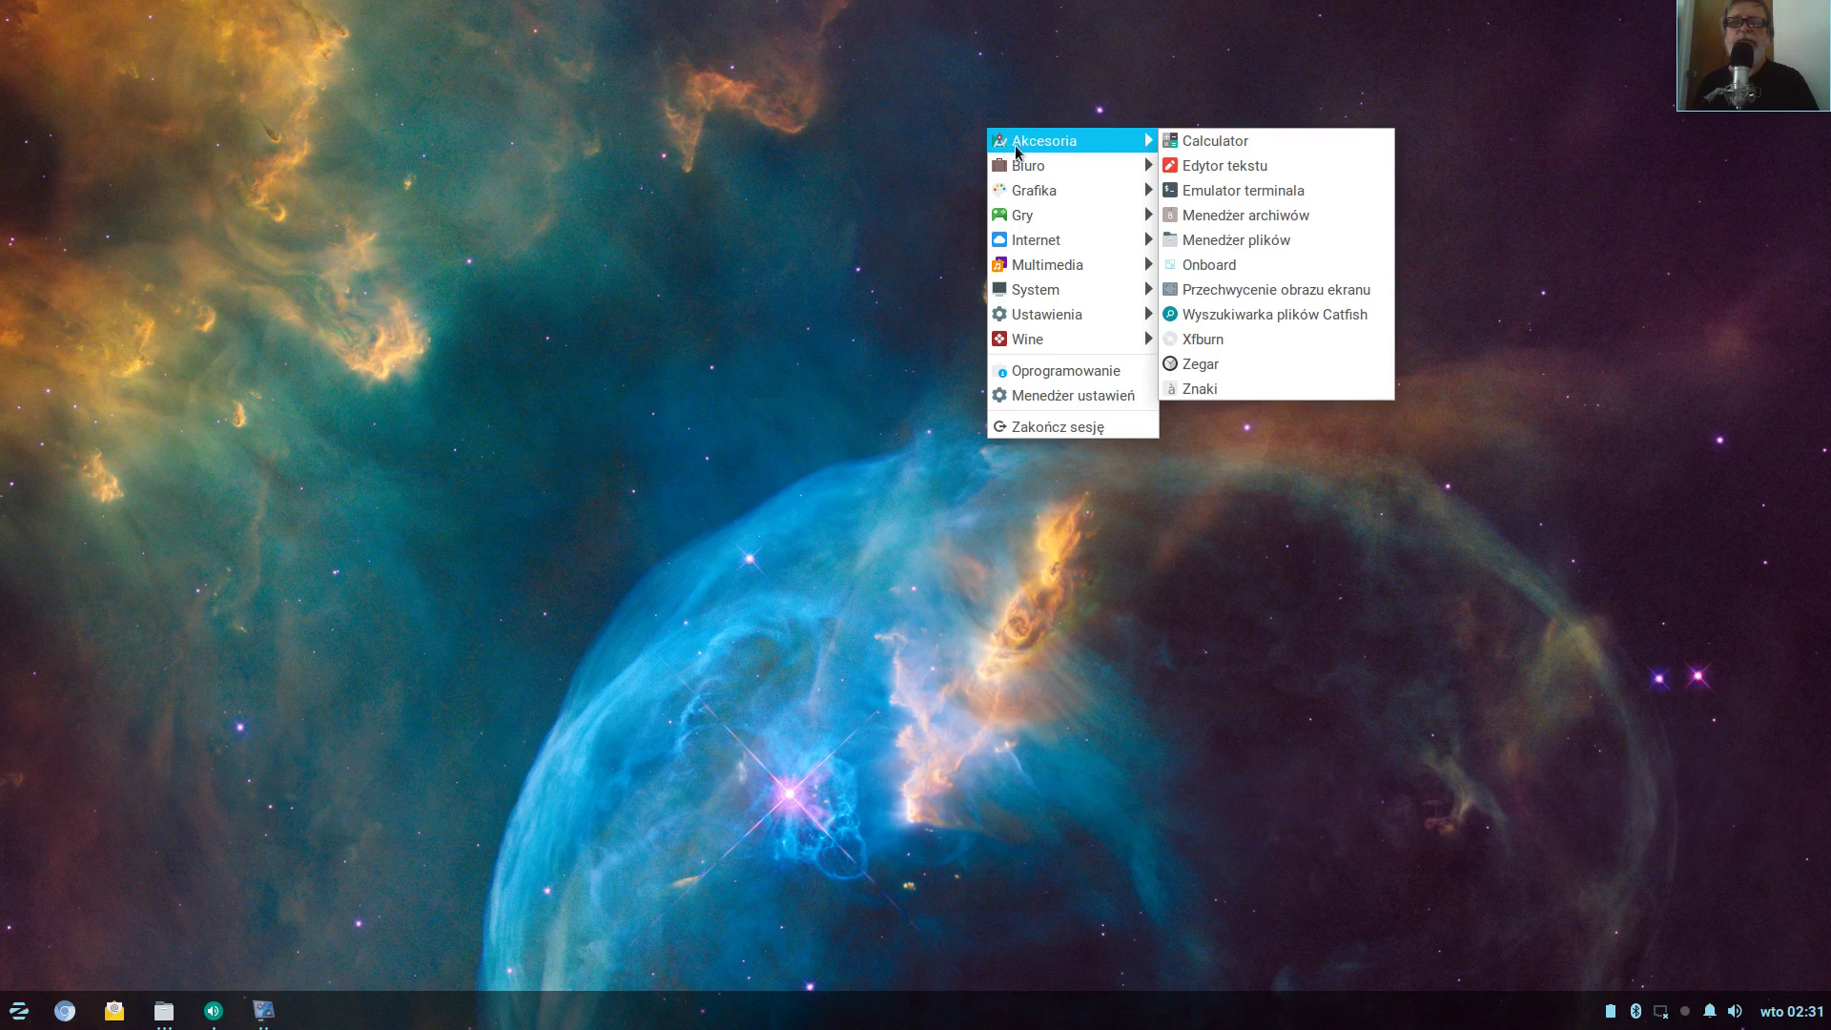
{"action": "mouse_move", "coordinate": [1023, 164]}
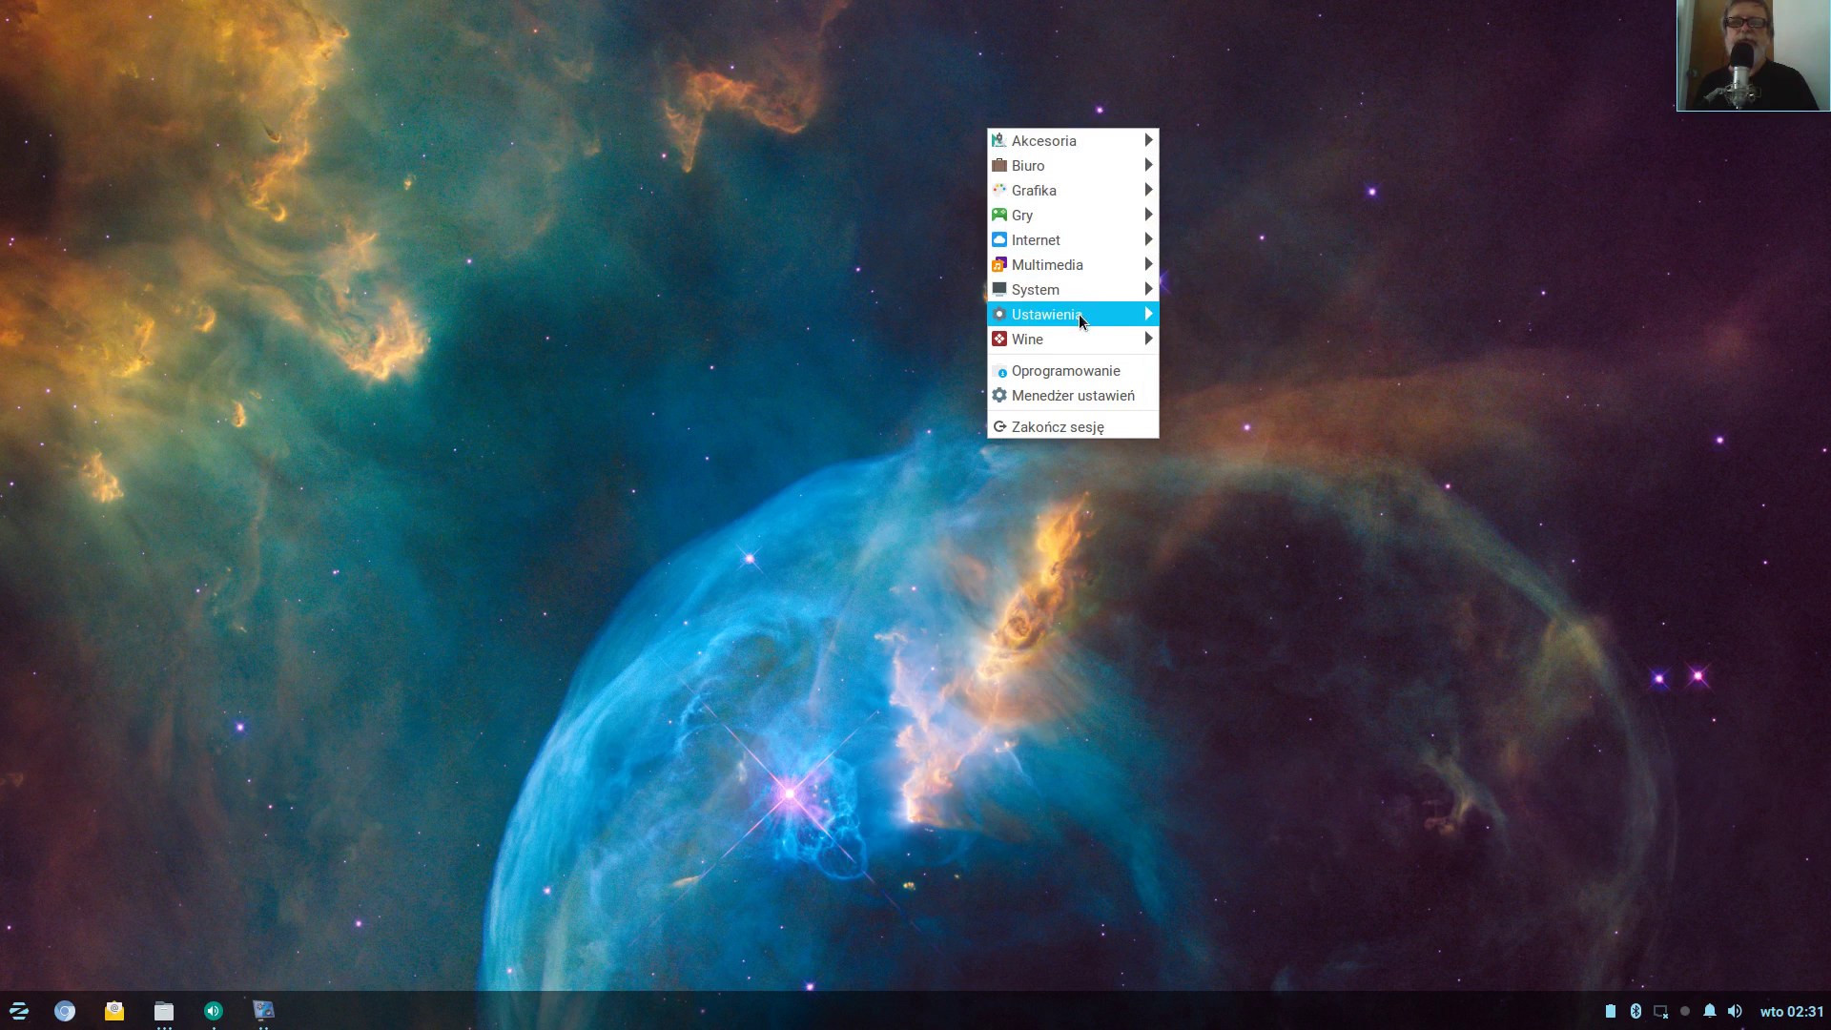
{"action": "mouse_move", "coordinate": [1081, 319]}
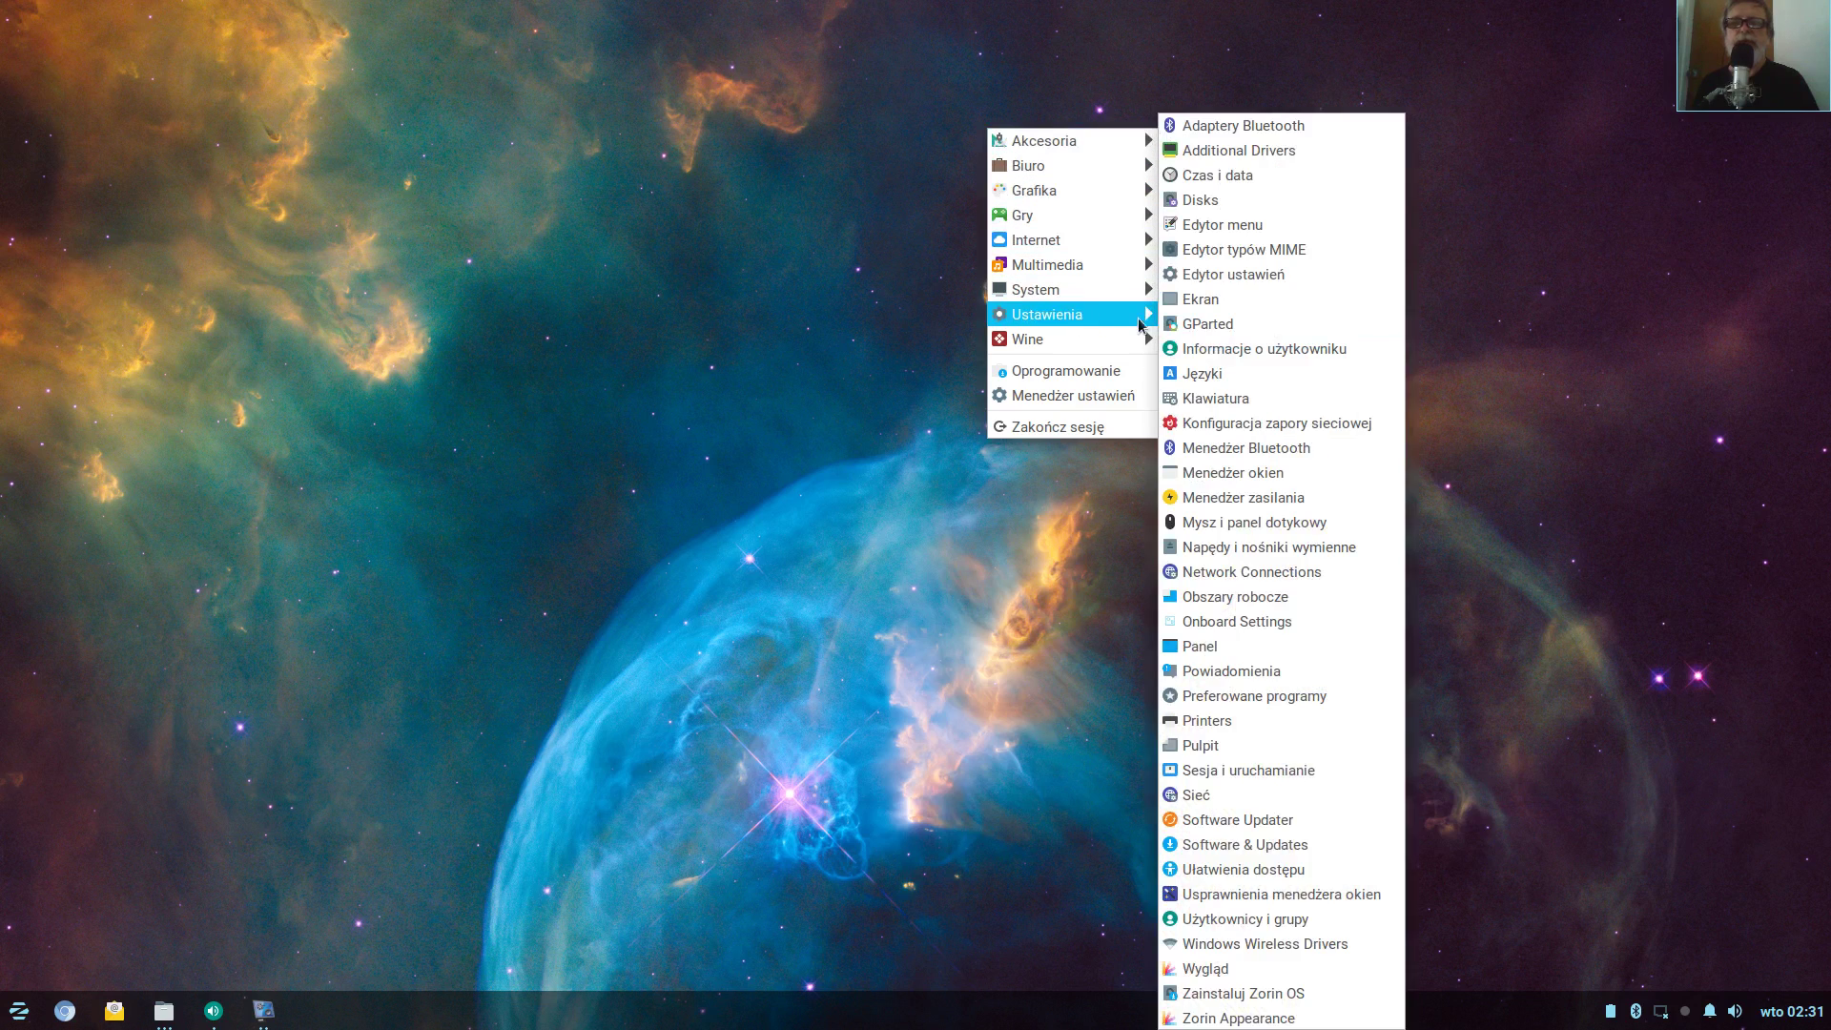
{"action": "left_click", "coordinate": [1230, 752]}
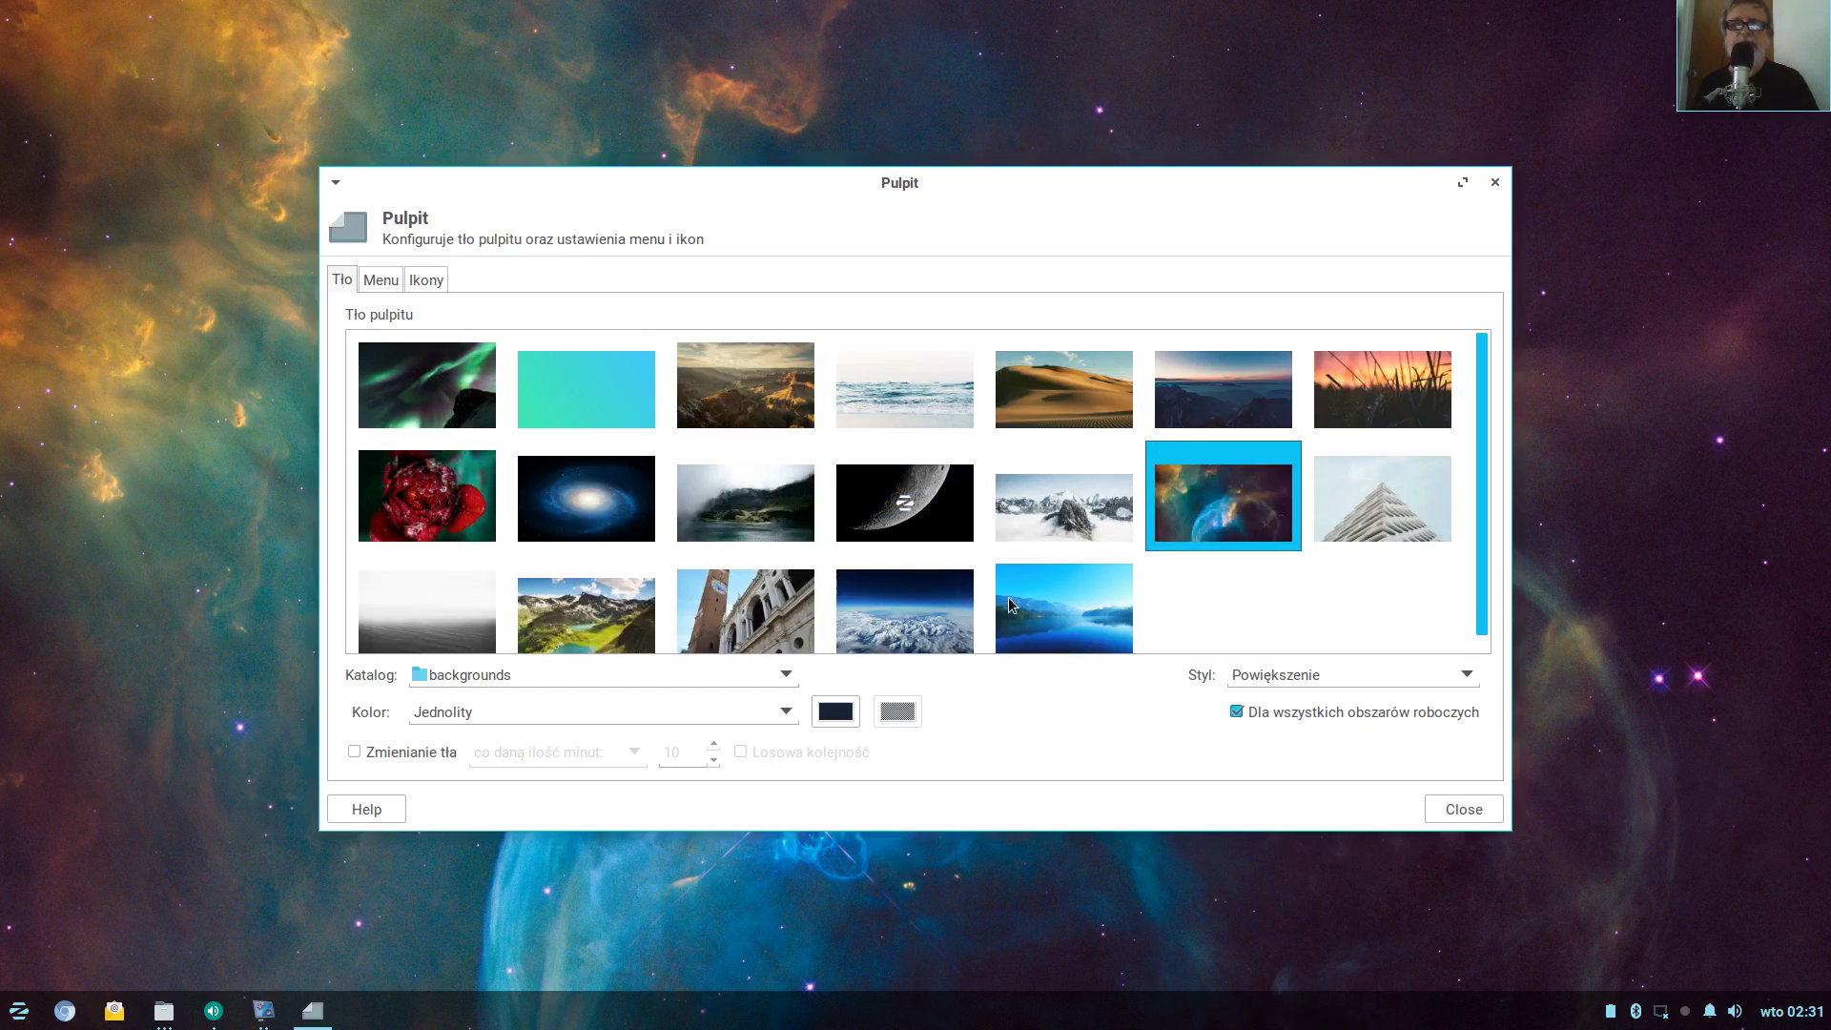
{"action": "left_click", "coordinate": [944, 603]}
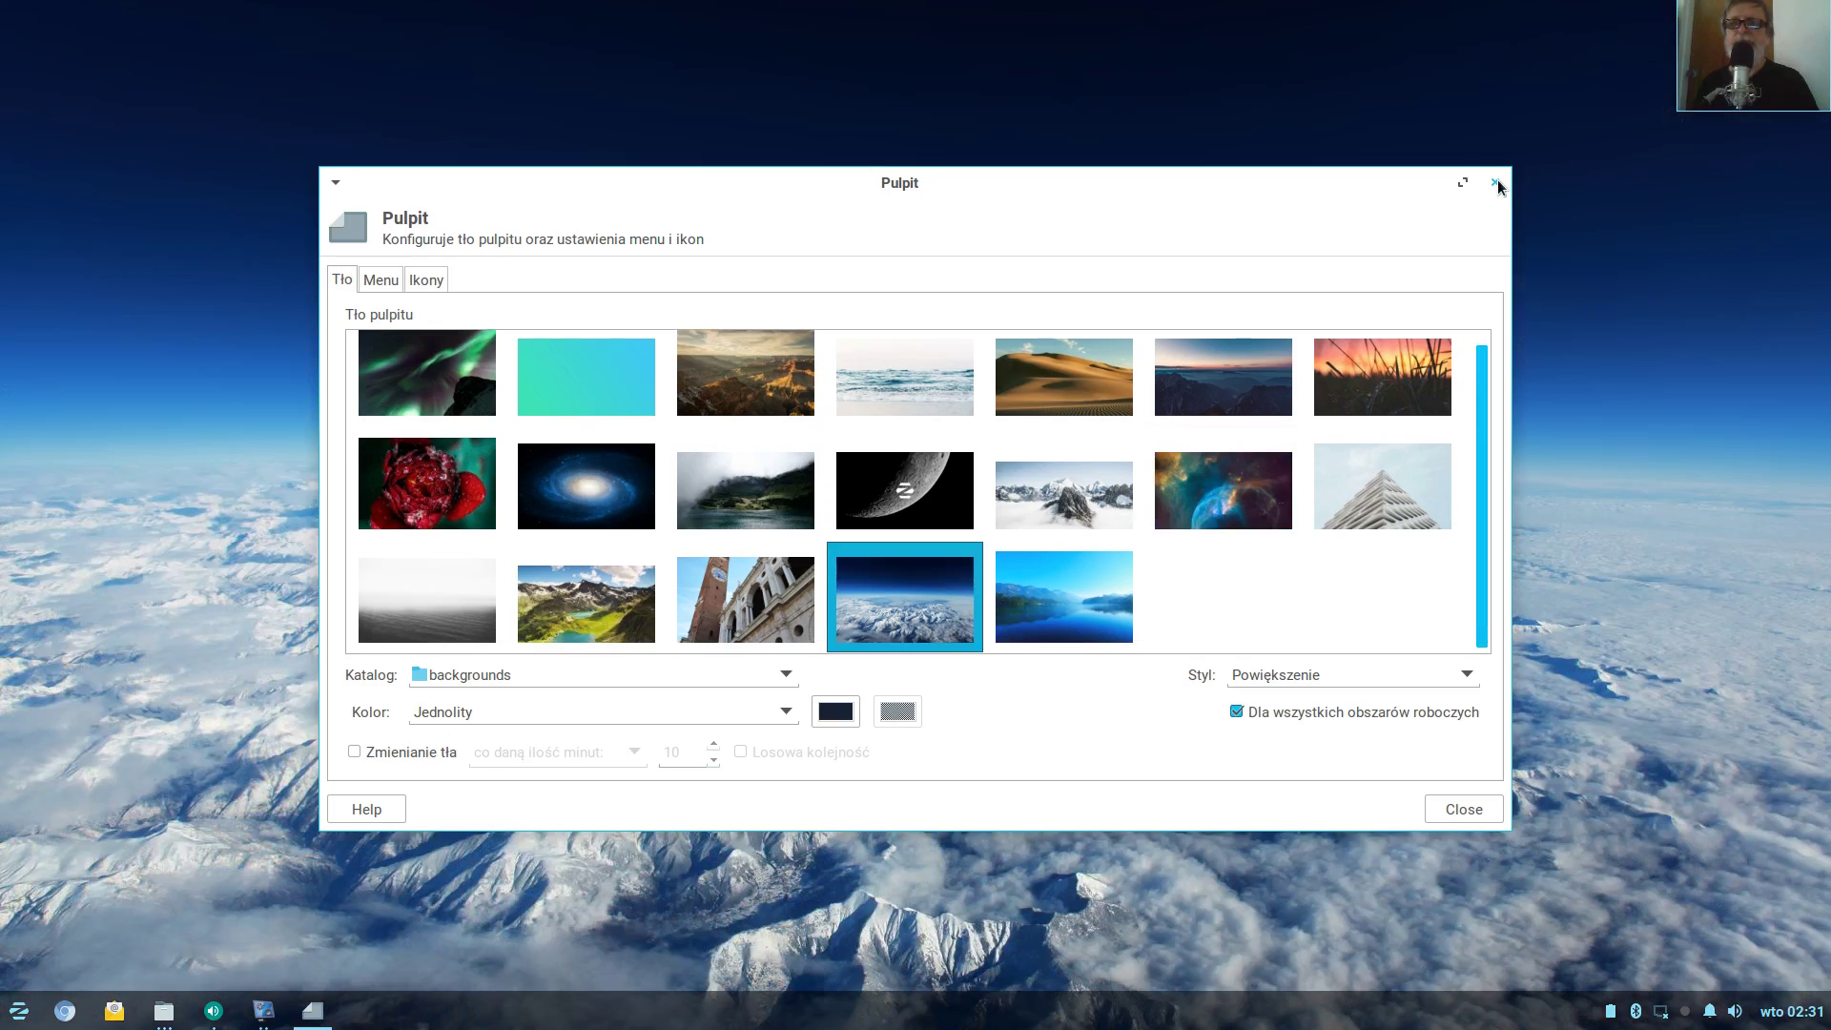
{"action": "left_click", "coordinate": [1495, 184]}
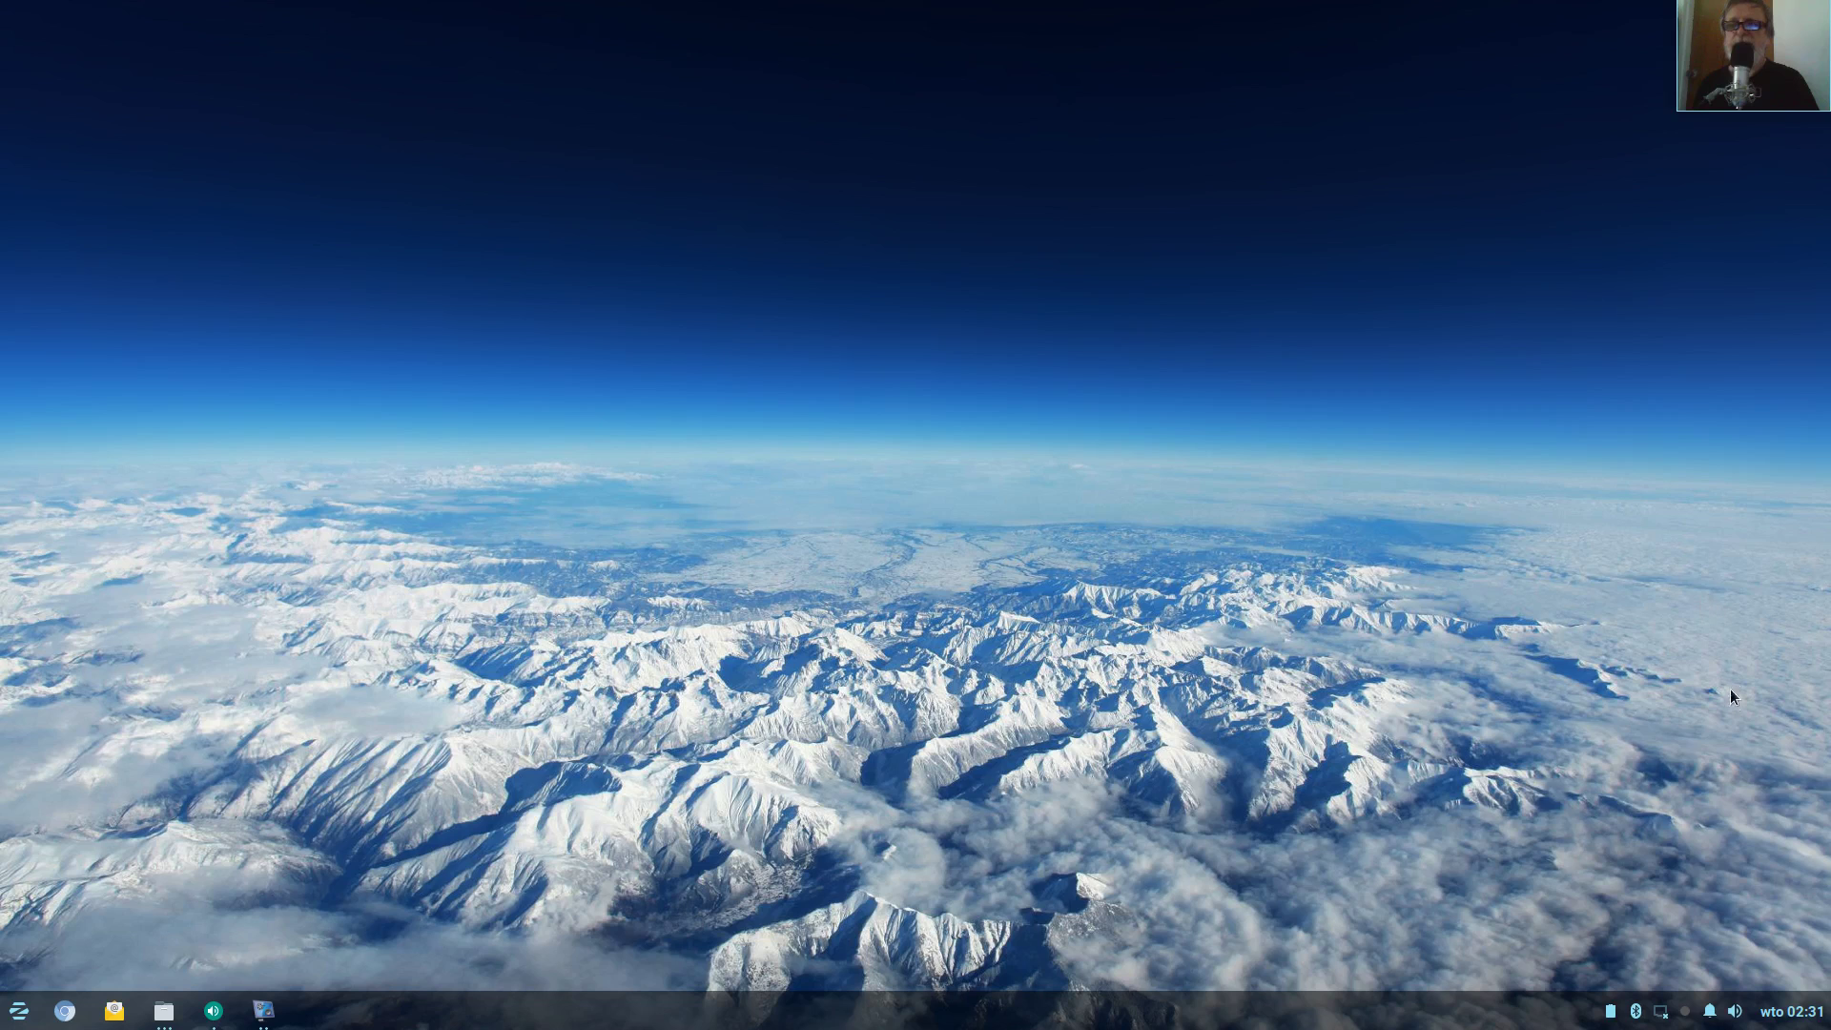
Display the screen recorder's control options from the system tray
{"action": "right_click", "coordinate": [1676, 1021]}
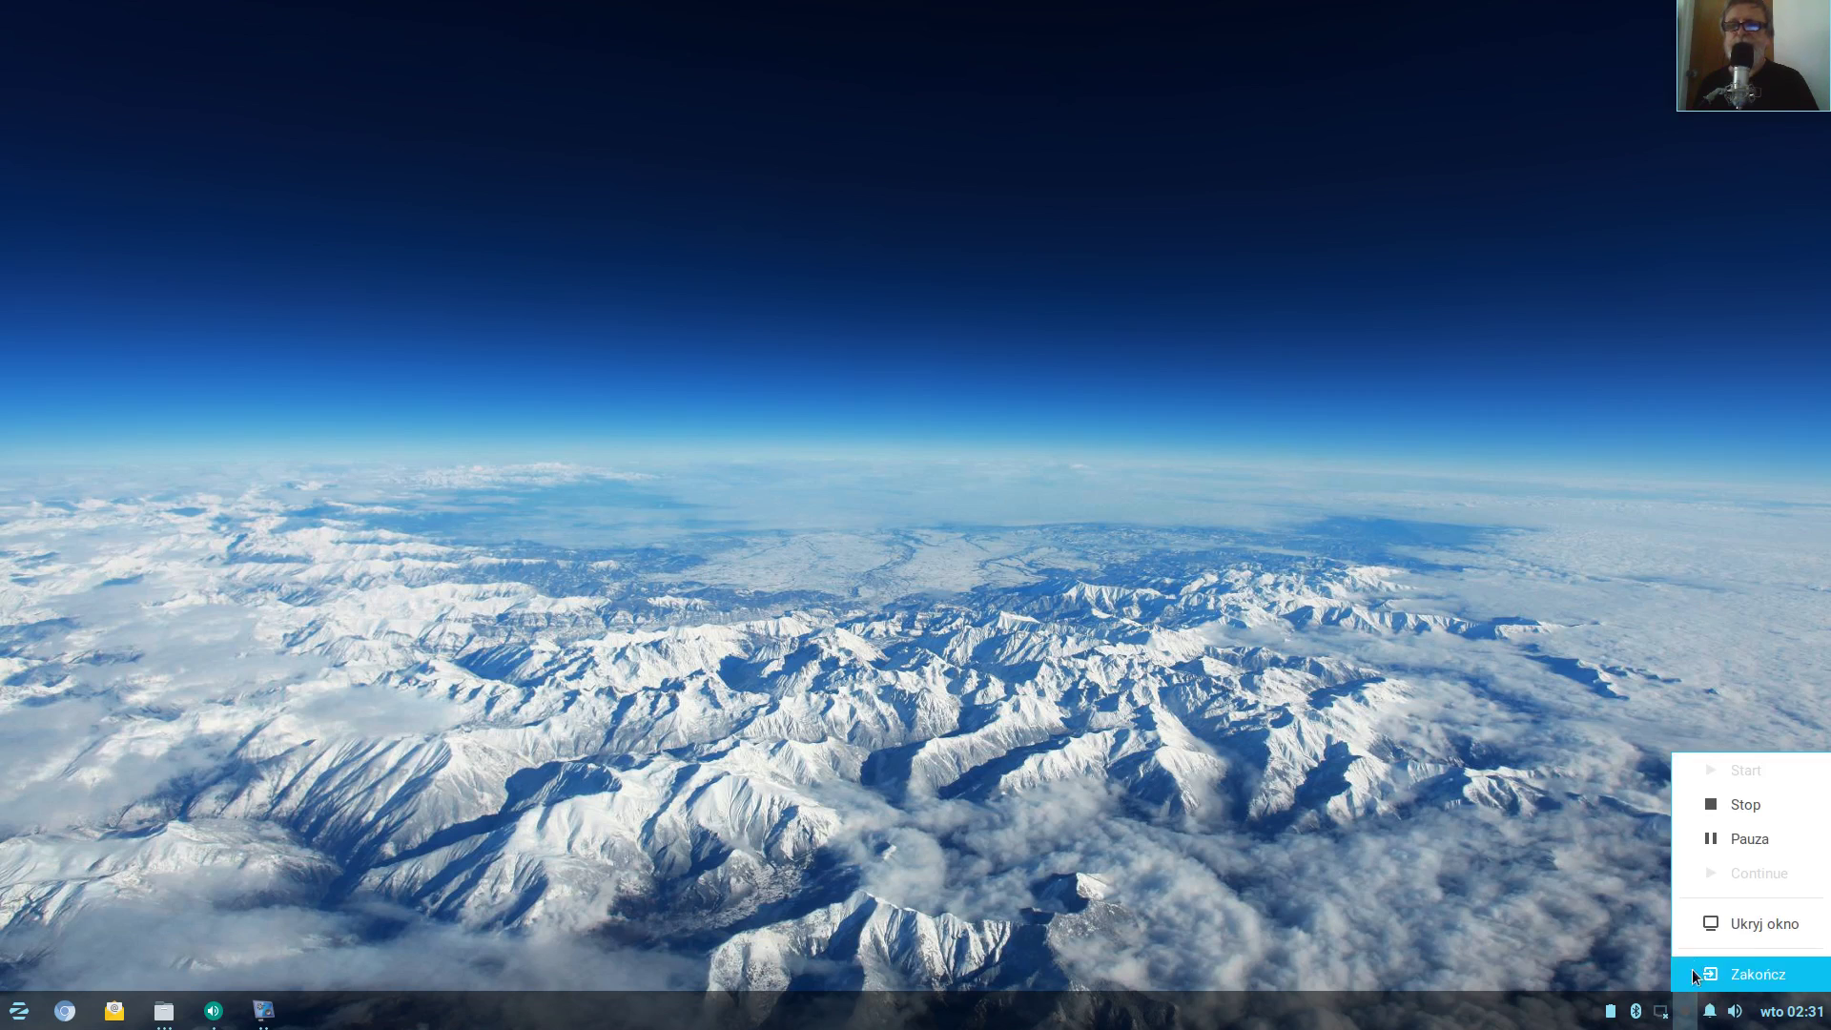